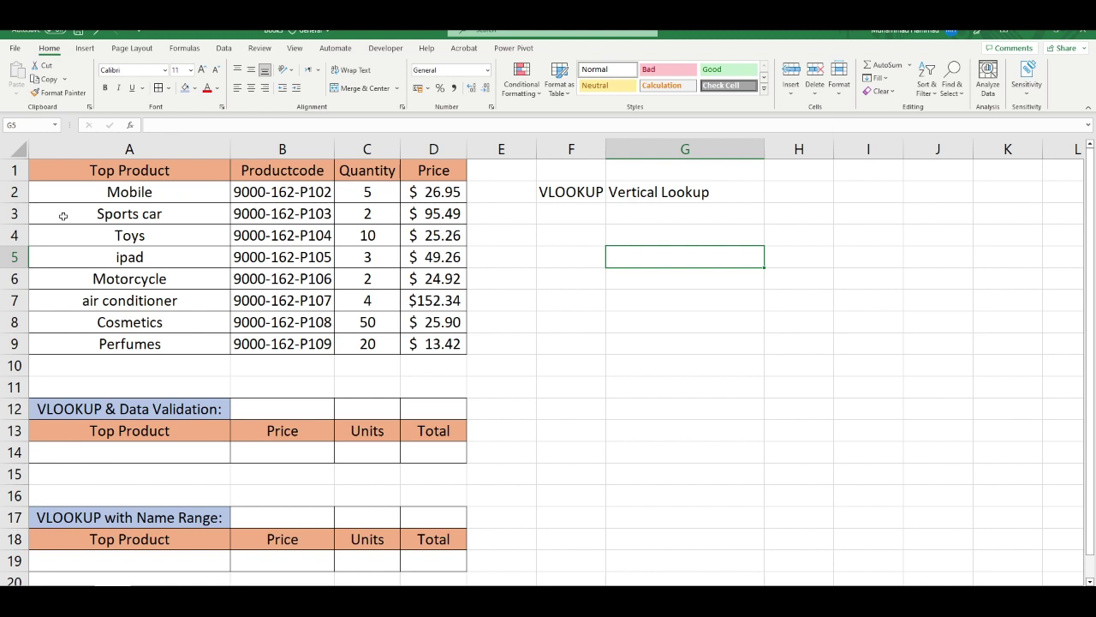
Enter Toys in F5 with its price 25.26 in G5.
left_click(557, 254)
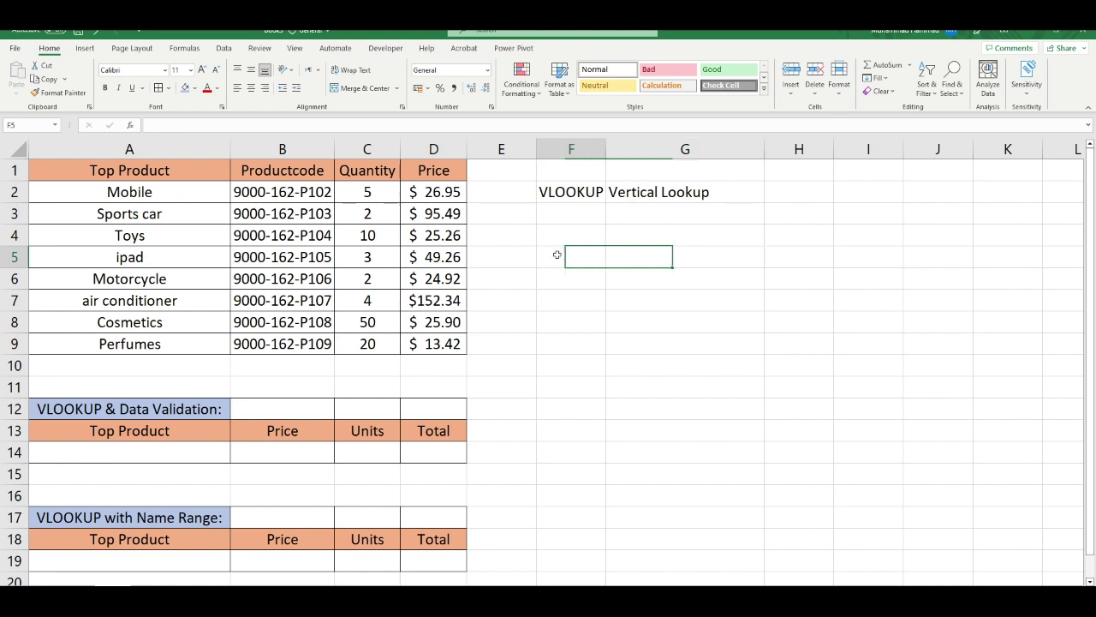
type("T")
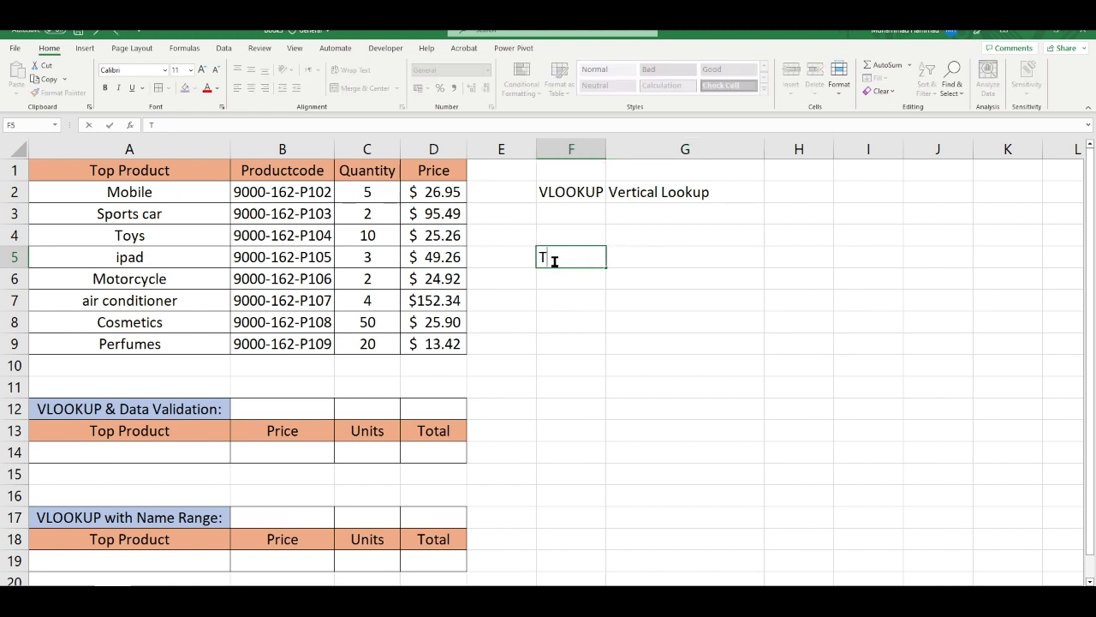
type("oys")
key("Tab")
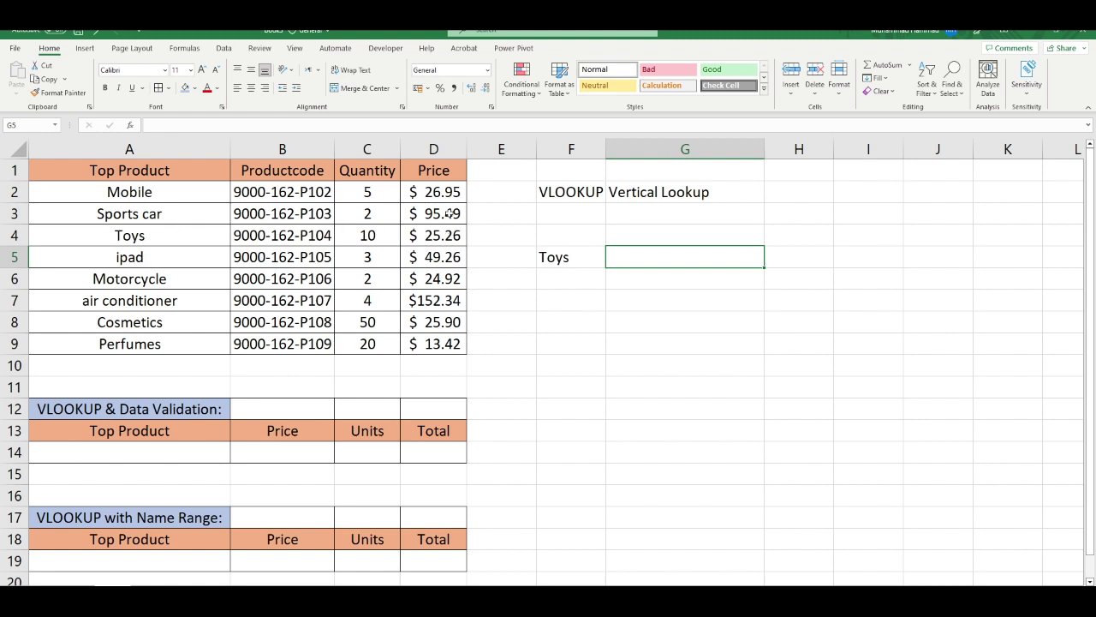
left_click(447, 239)
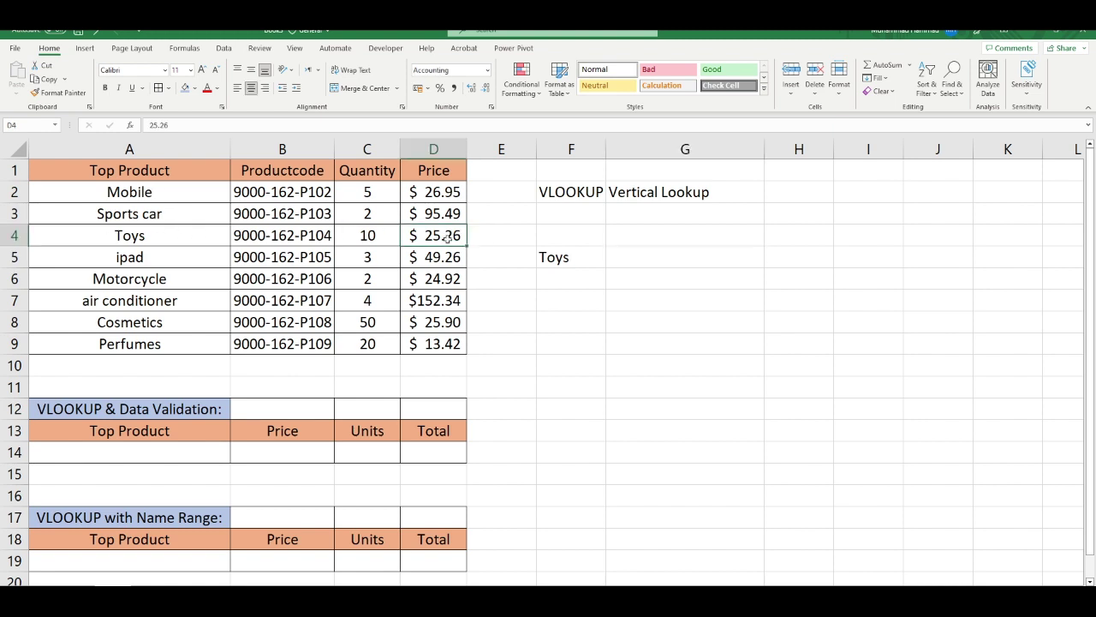
left_click(632, 250)
type("25")
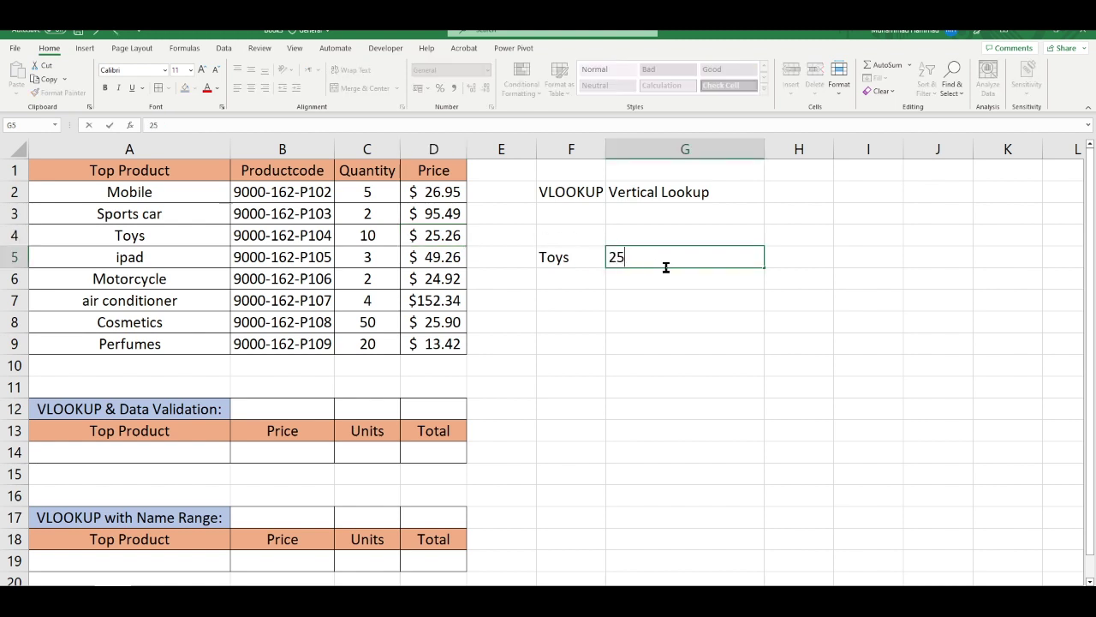
type(".26")
key("Return")
Enter ipad in F6 with its price 49.26 in G6.
left_click(585, 286)
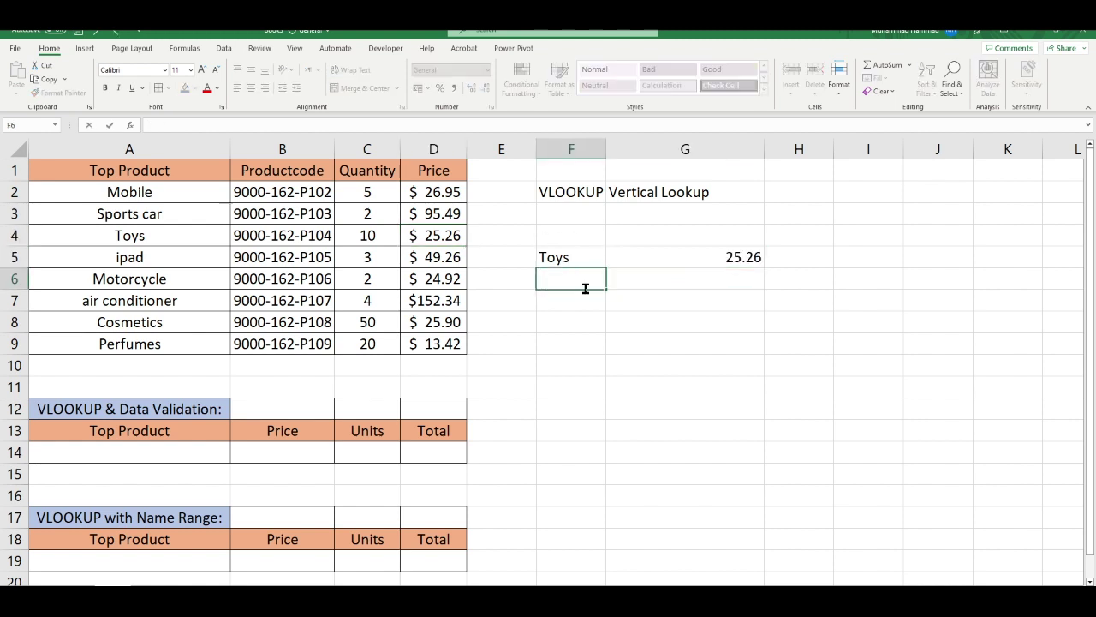
type("ipad")
key("Tab")
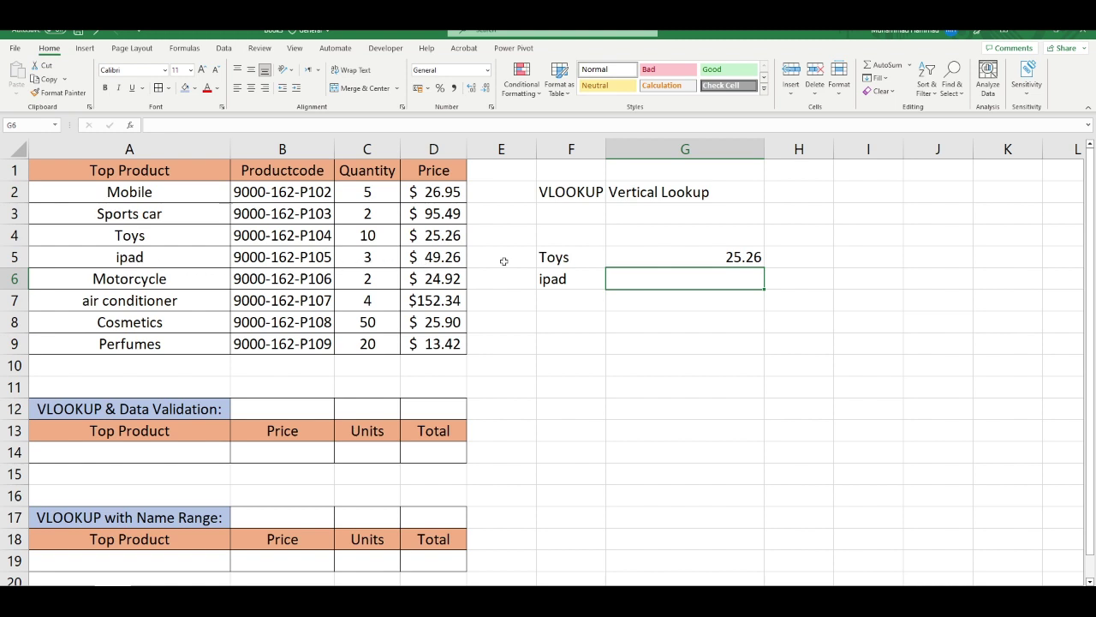
type("49")
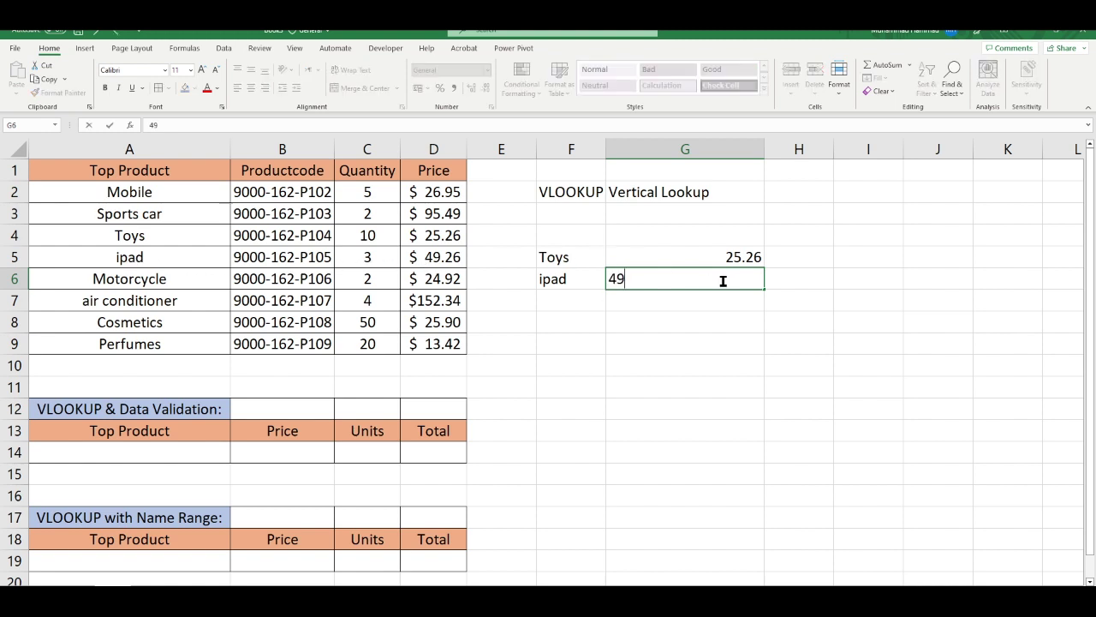
type(".26")
key("Return")
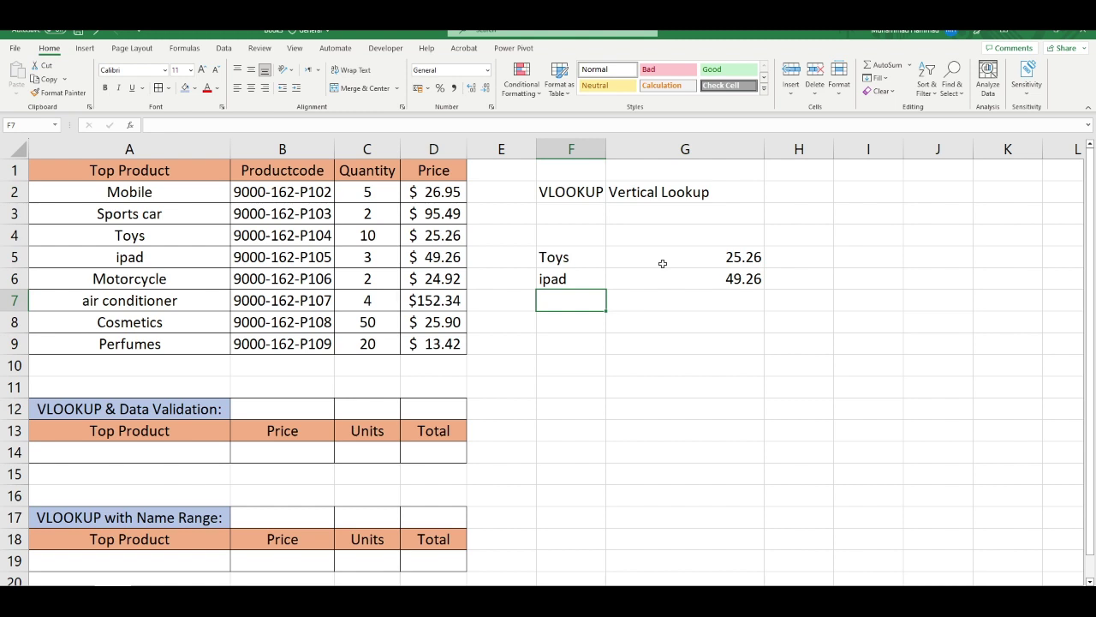
Clear G5 and begin =VLOOKUP(F5,A1:D9, using F5 as lookup value and A1:D9 as table.
left_click(662, 264)
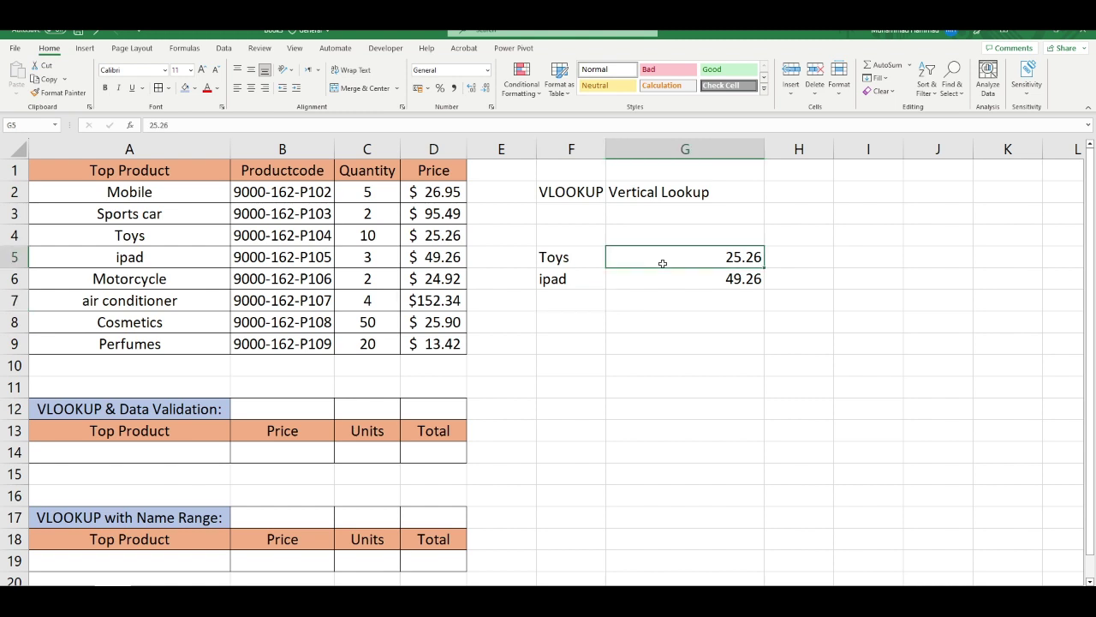
key("BackSpace")
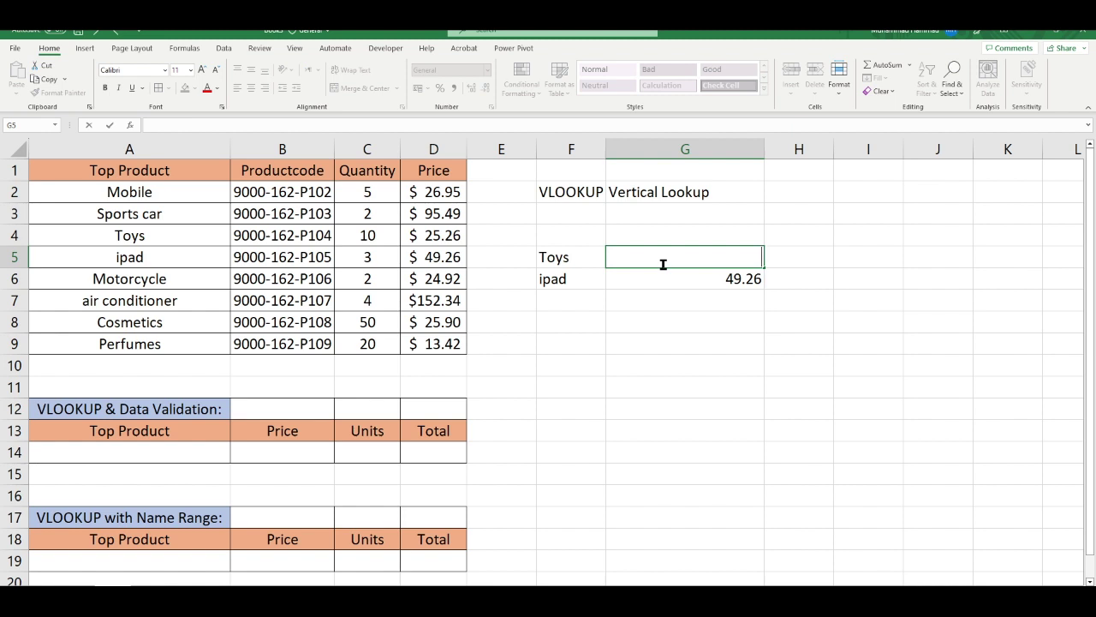
type("=")
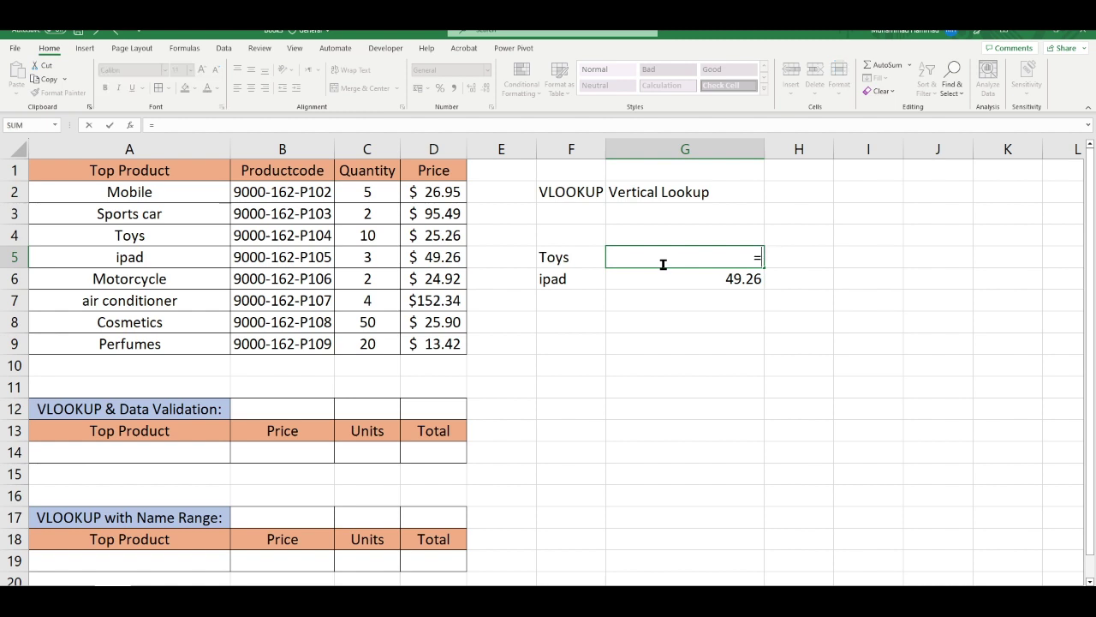
type("vlookup")
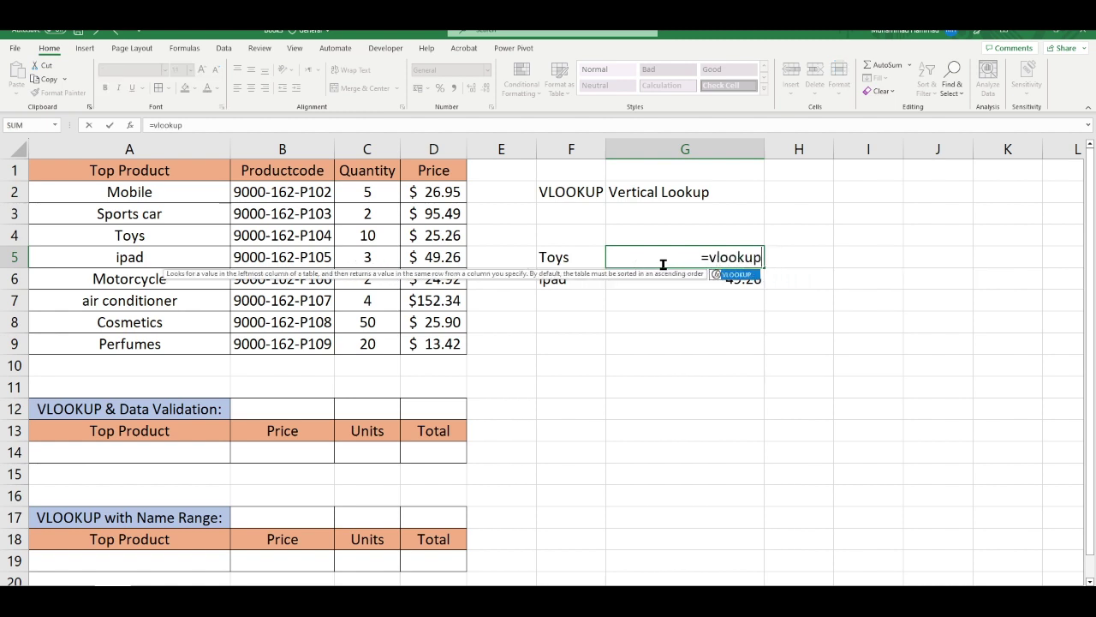
key("Tab")
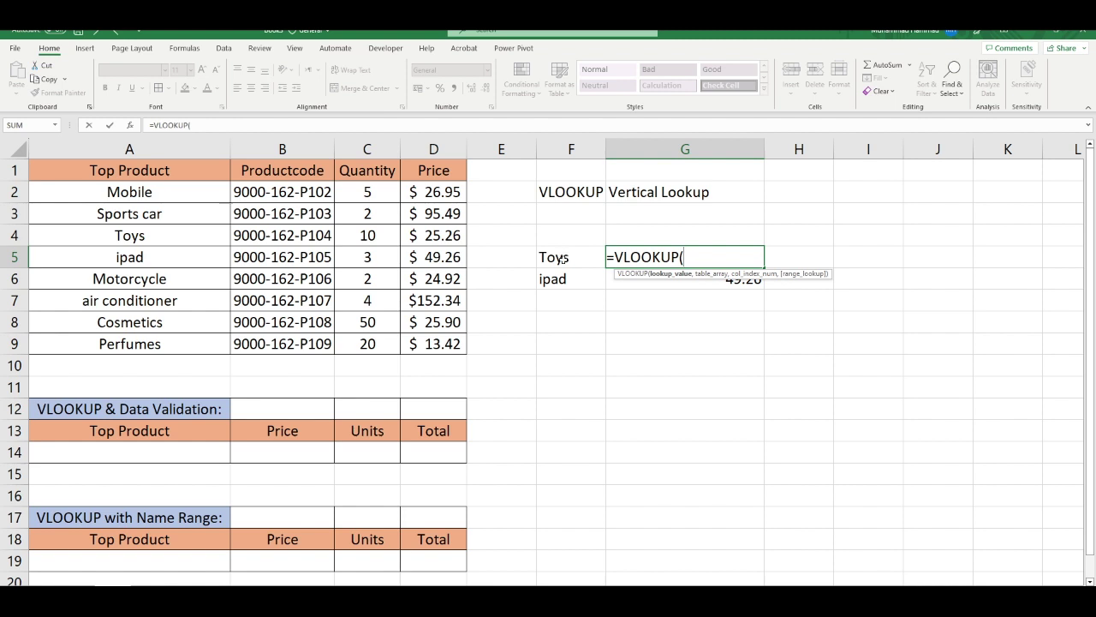
left_click(563, 260)
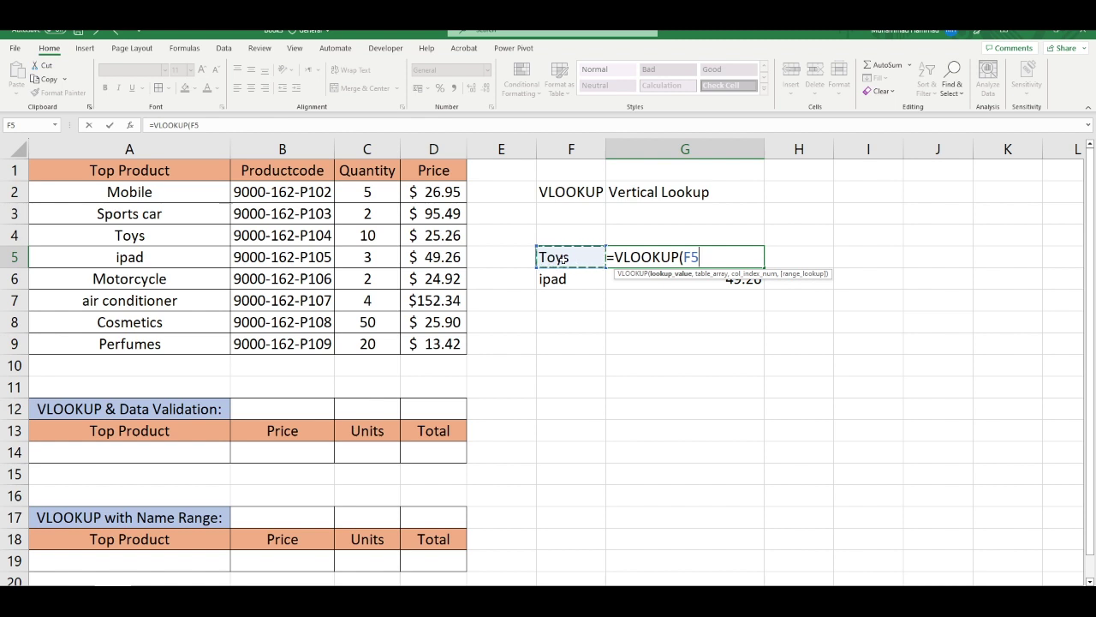
type(",")
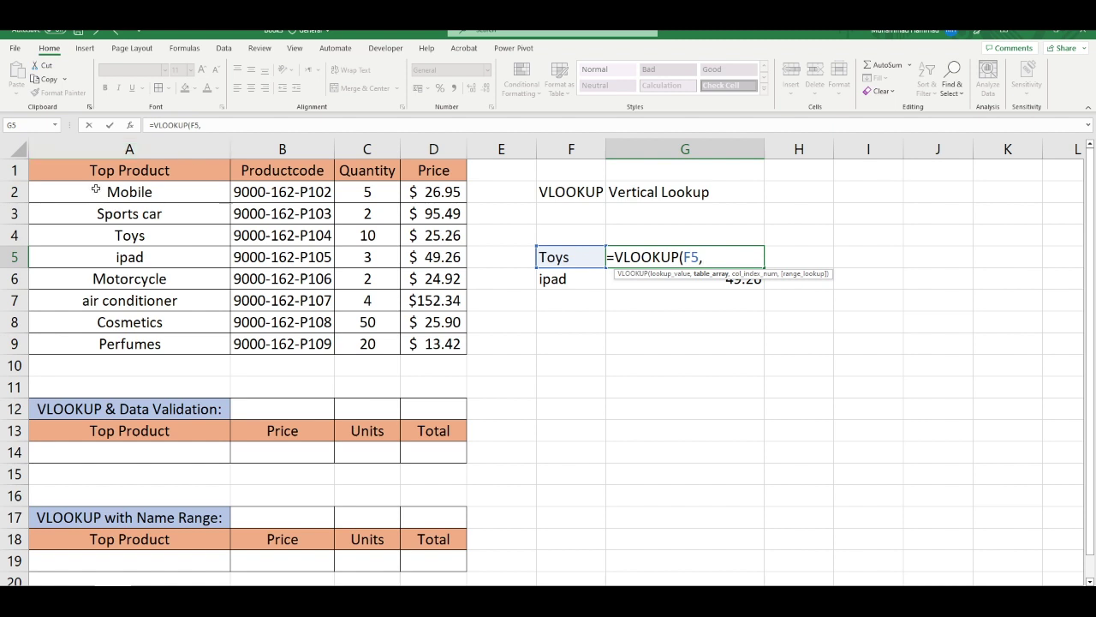
left_click_drag(78, 164, 462, 346)
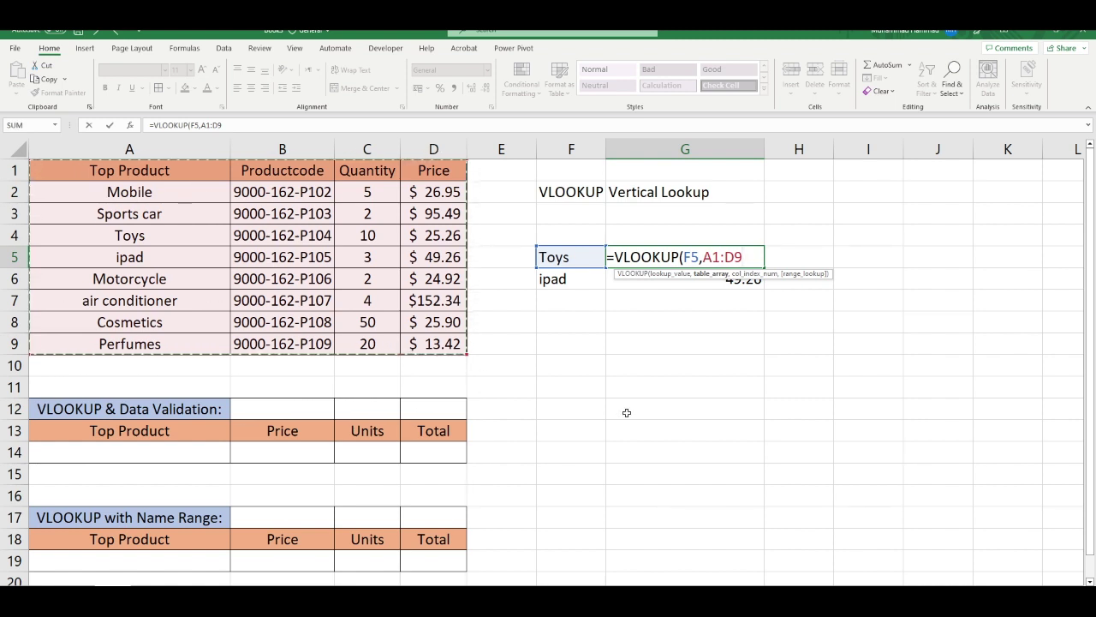
Complete G5's formula as =VLOOKUP(F5,A1:D9,4,0) with column index 4 and exact match.
type(",4")
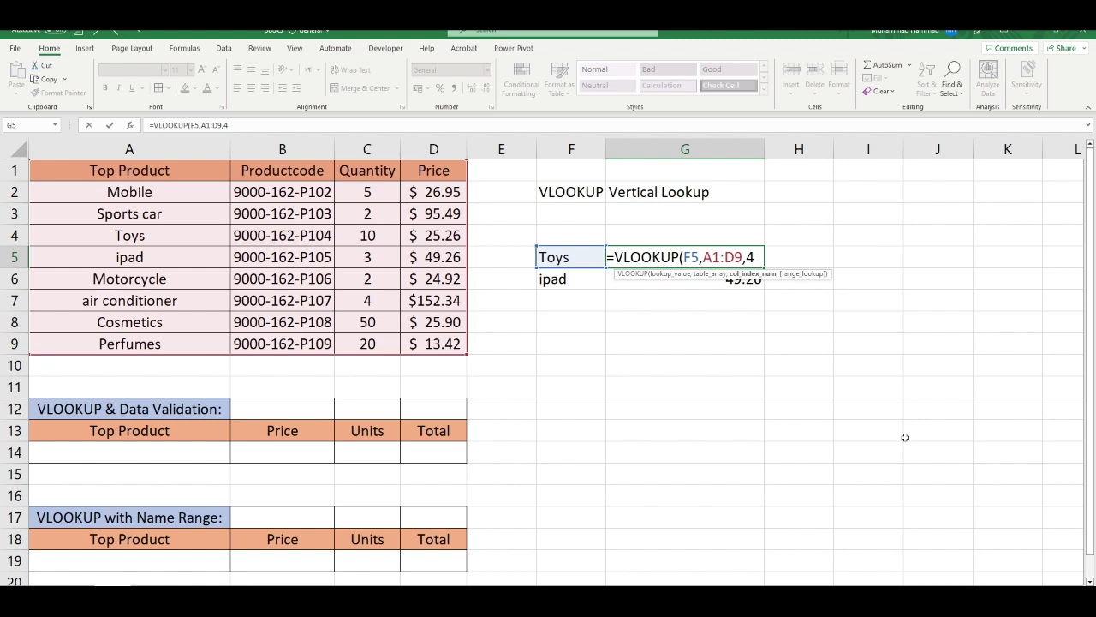
type(",")
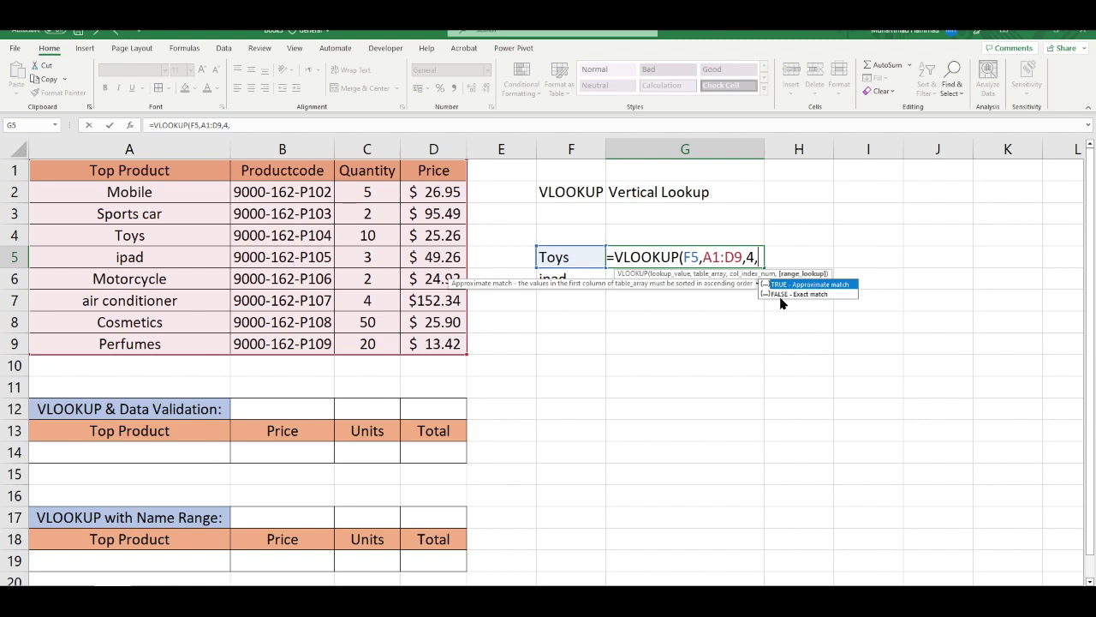
type("0")
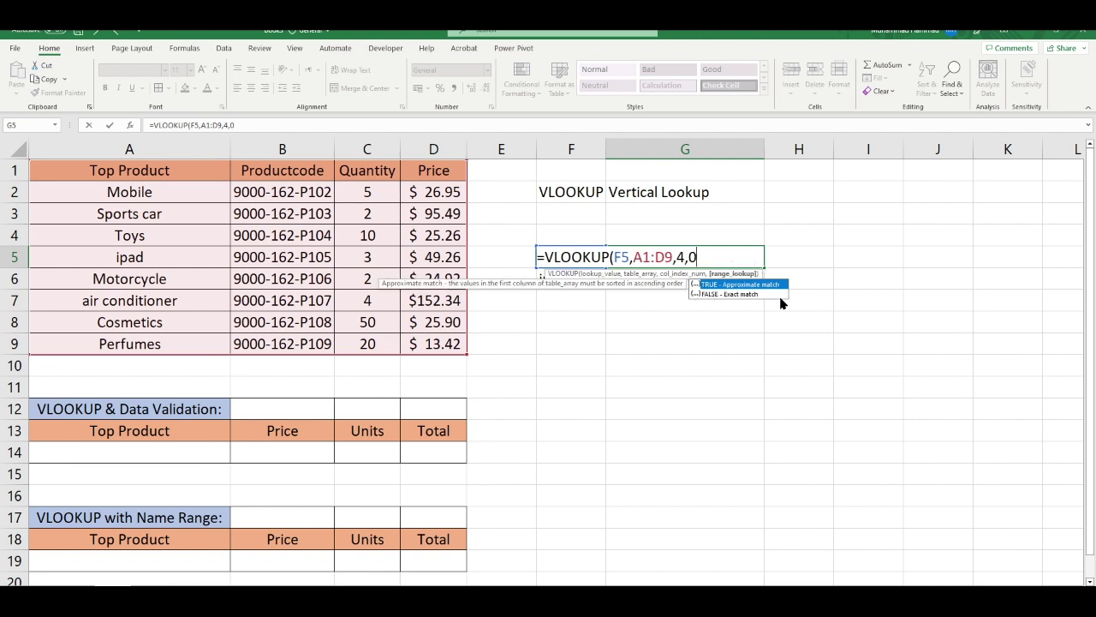
type(")")
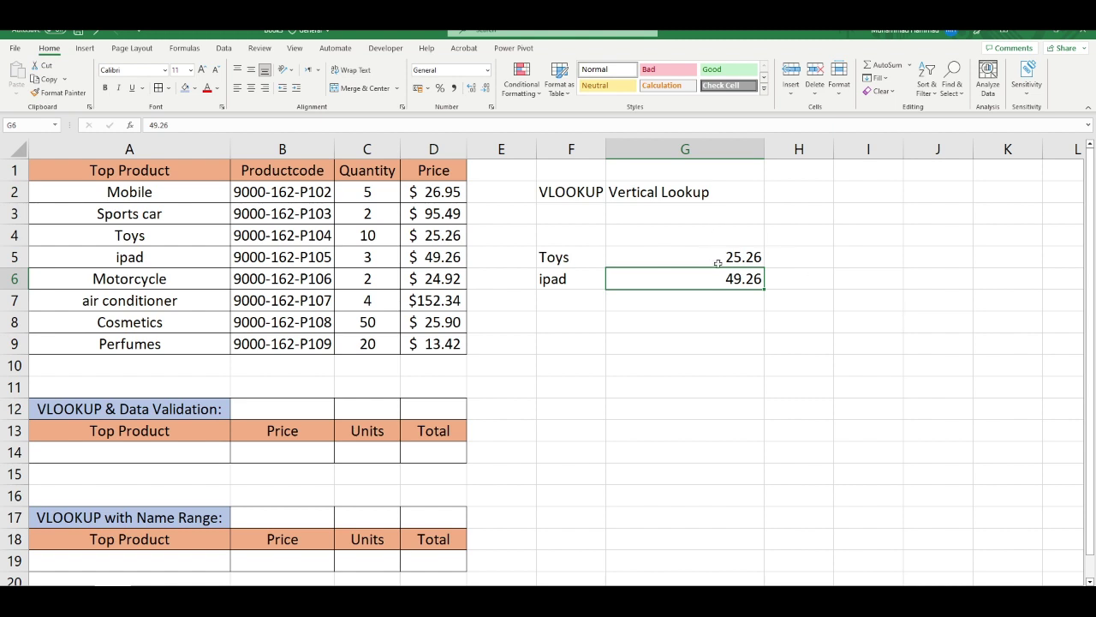
Copy the G5 lookup formula down into G6, returning 49.26 for ipad.
left_click(722, 257)
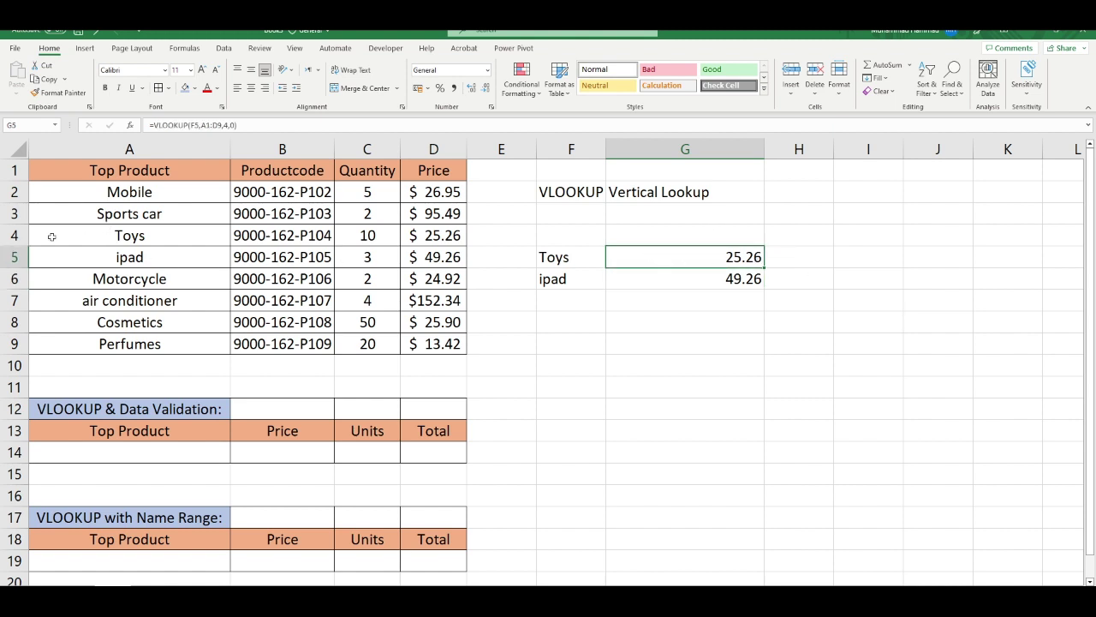
left_click(18, 236)
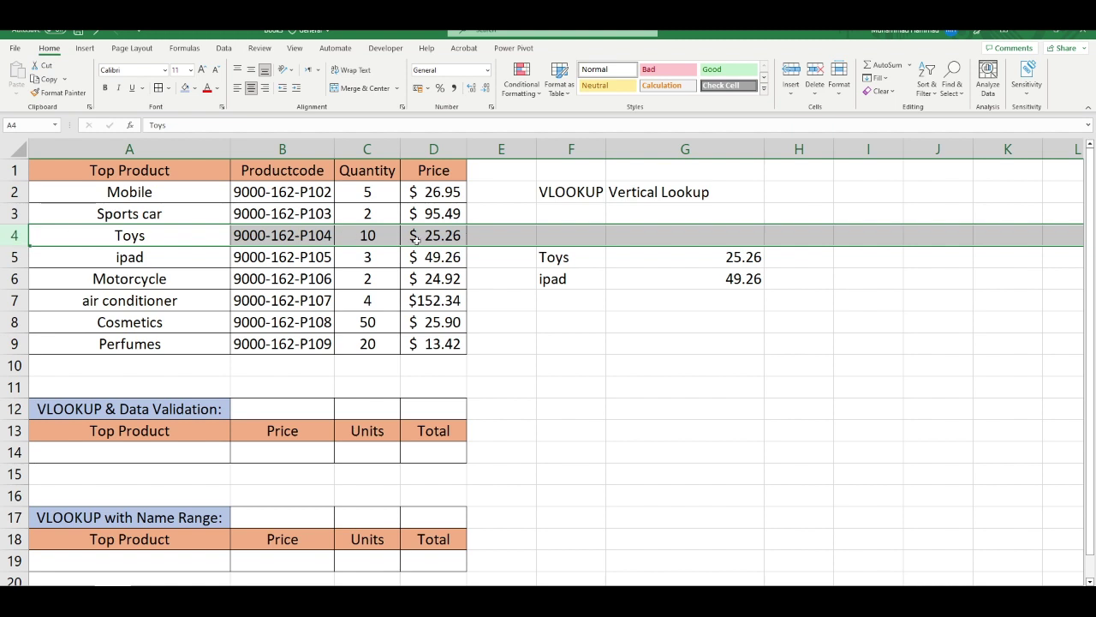
left_click(731, 262)
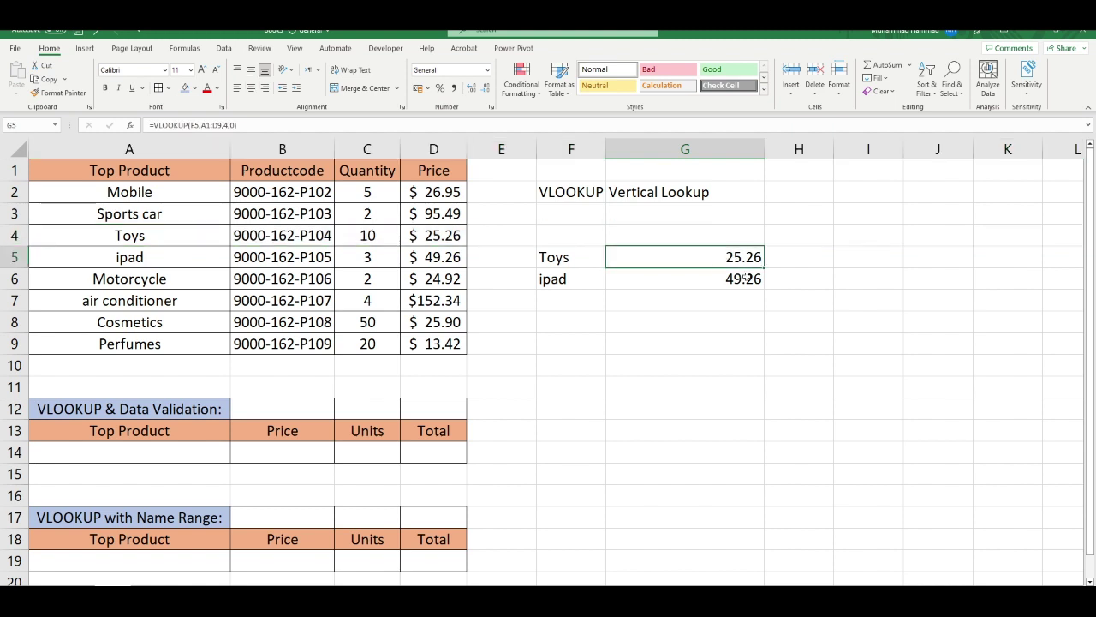
left_click_drag(764, 269, 764, 287)
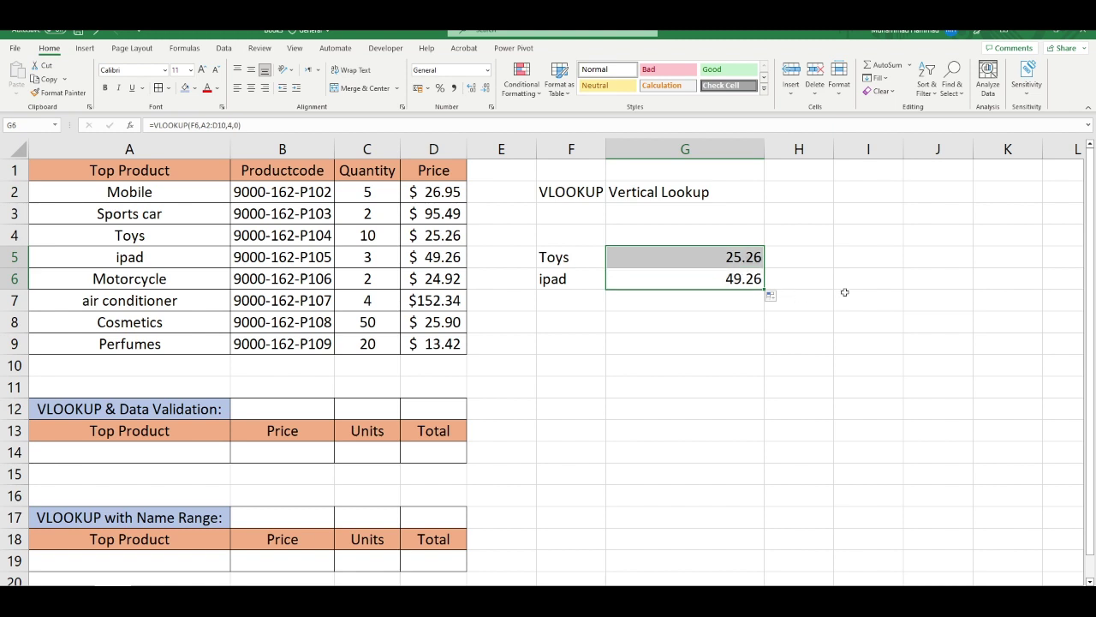
left_click(629, 343)
left_click(684, 297)
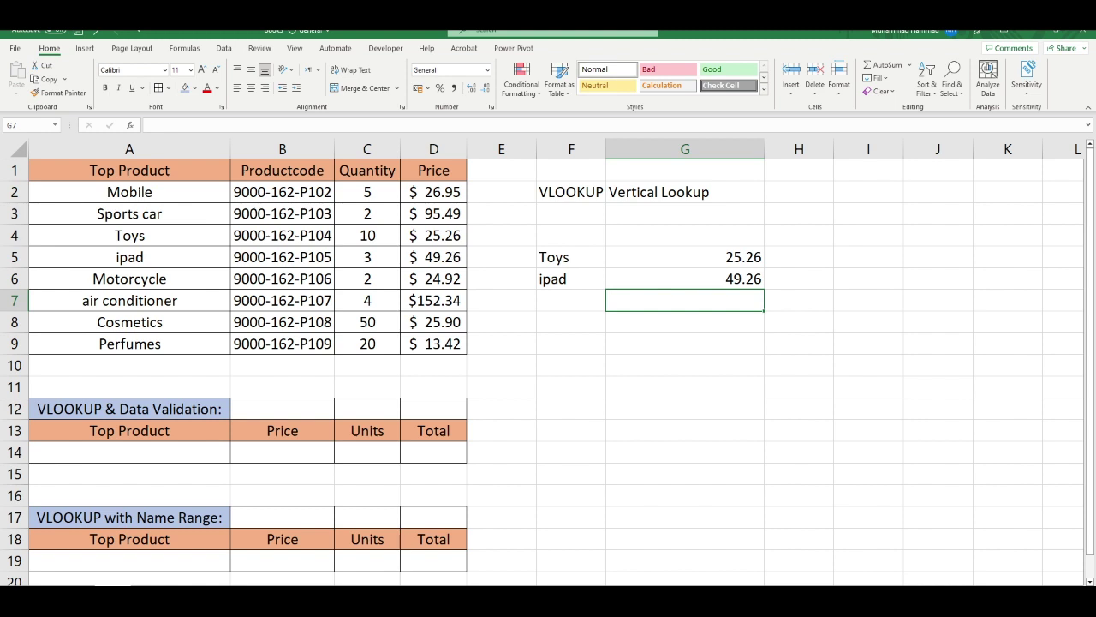
left_click(564, 319)
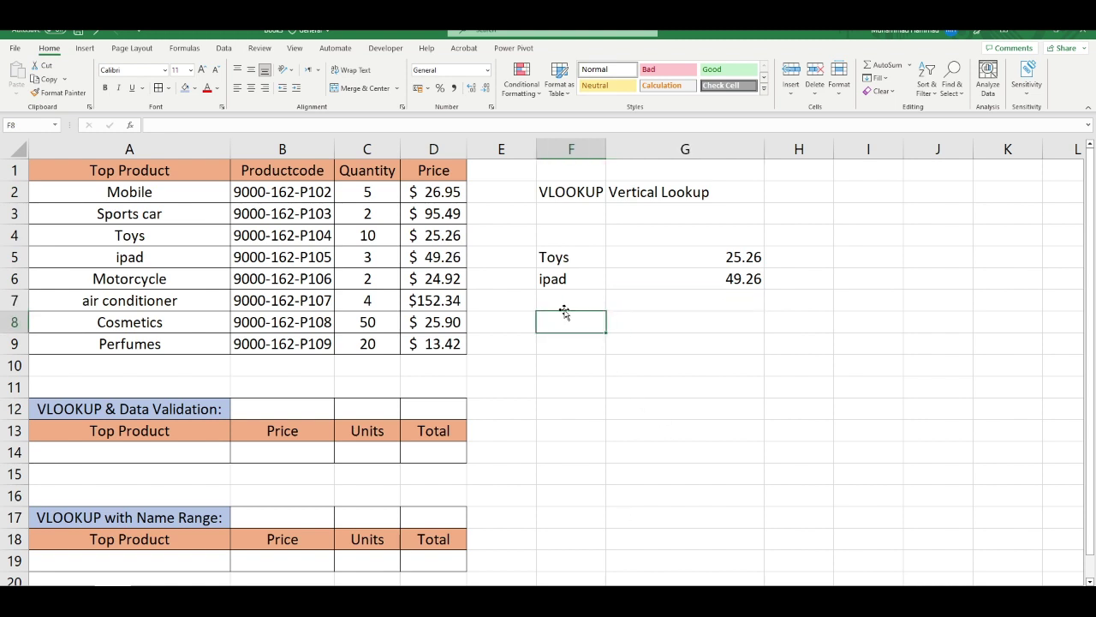
Add cosmetics in F7 and extend the lookup formula to G7, returning 25.9.
left_click(563, 307)
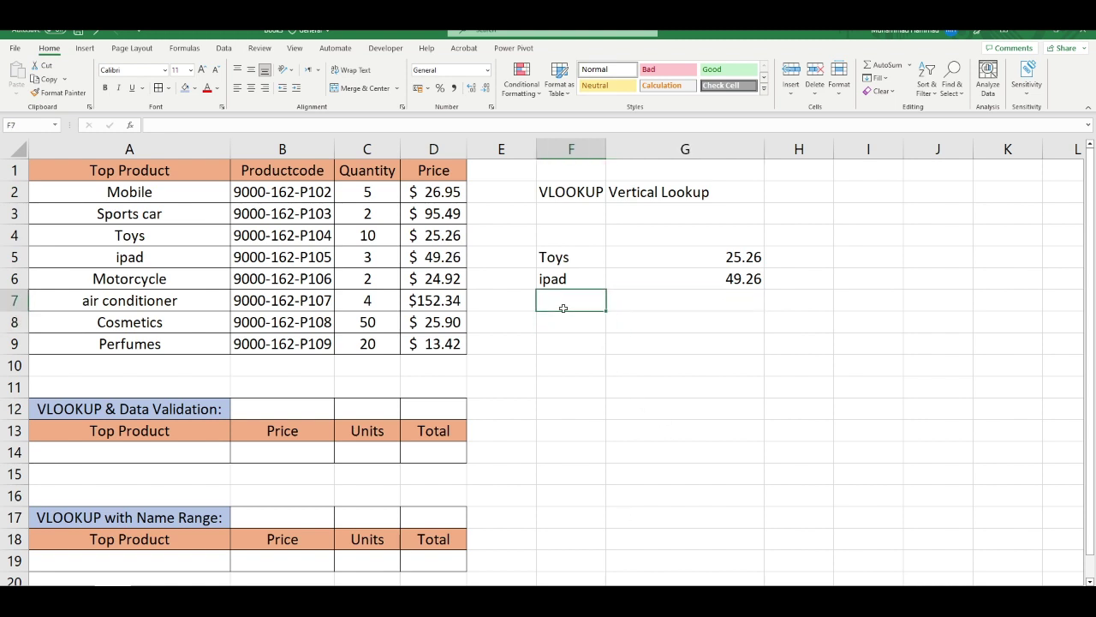
type("cosmet")
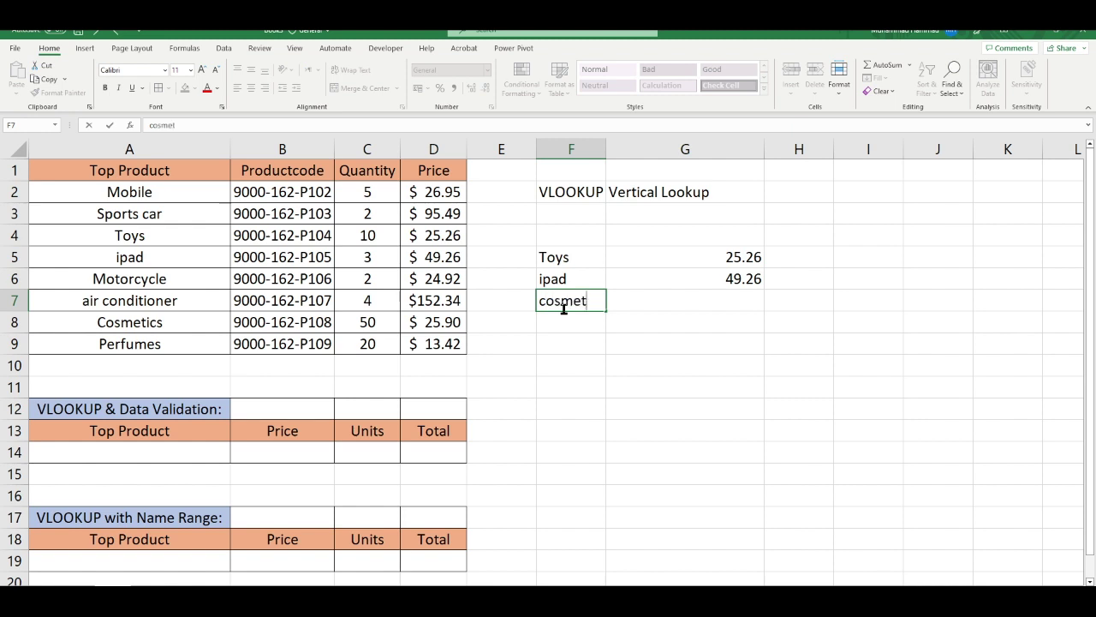
type("ics")
key("Tab")
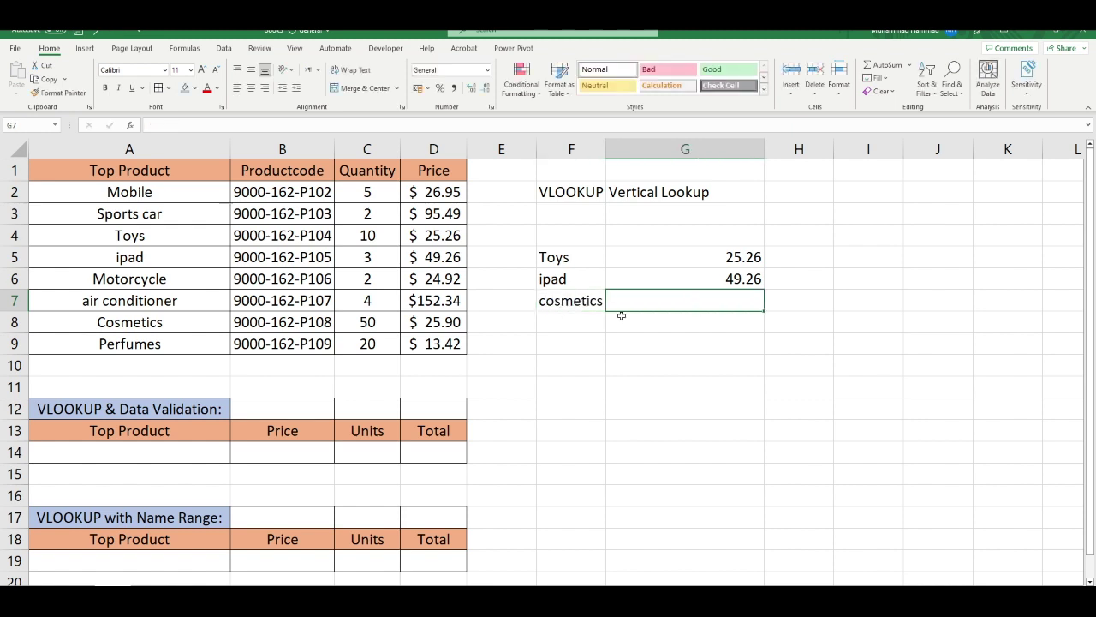
left_click(721, 277)
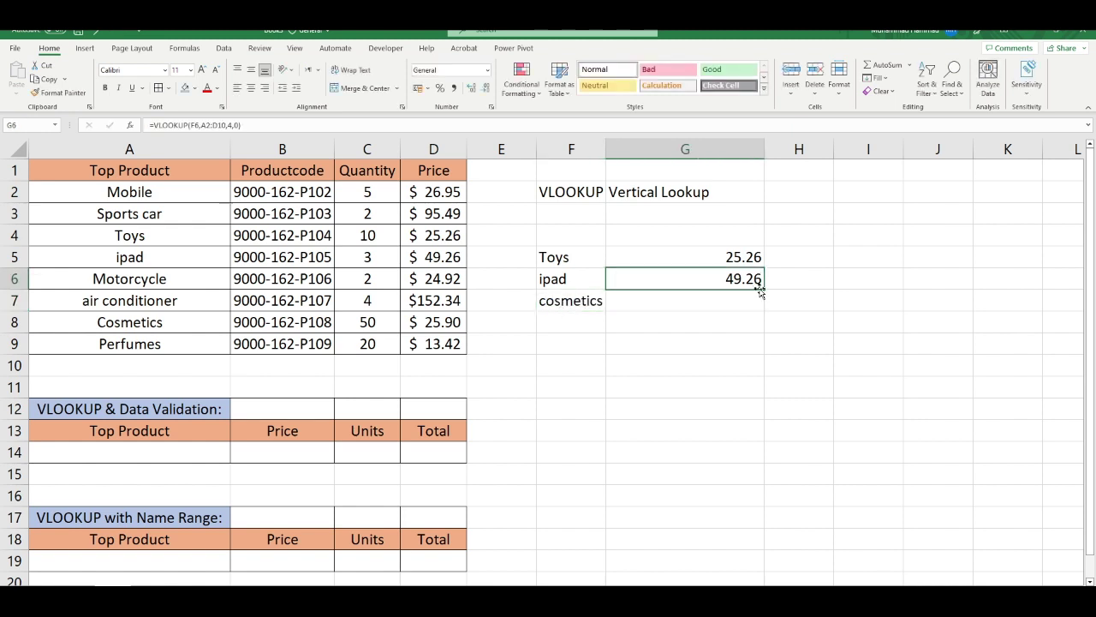
left_click_drag(764, 289, 764, 310)
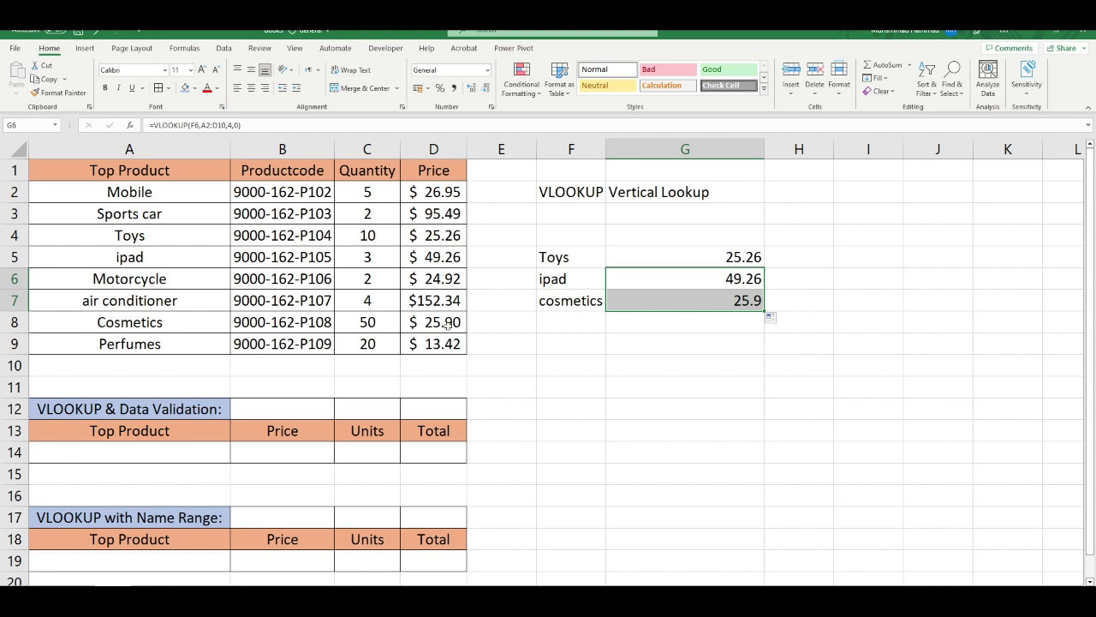
Enter sports car as the product name in A14.
left_click(167, 455)
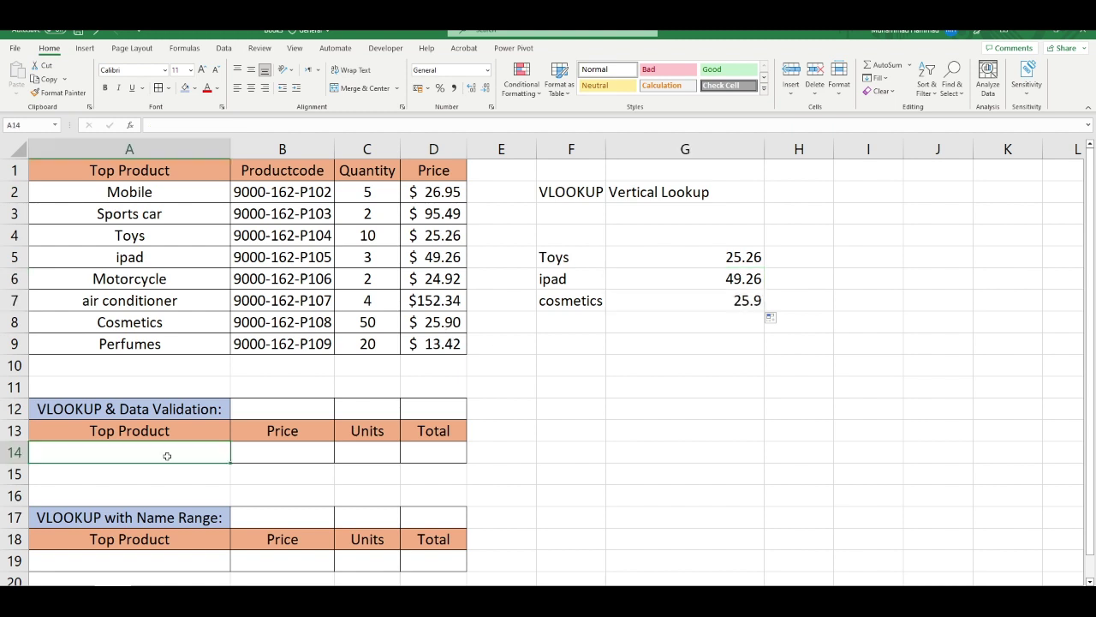
type("sport")
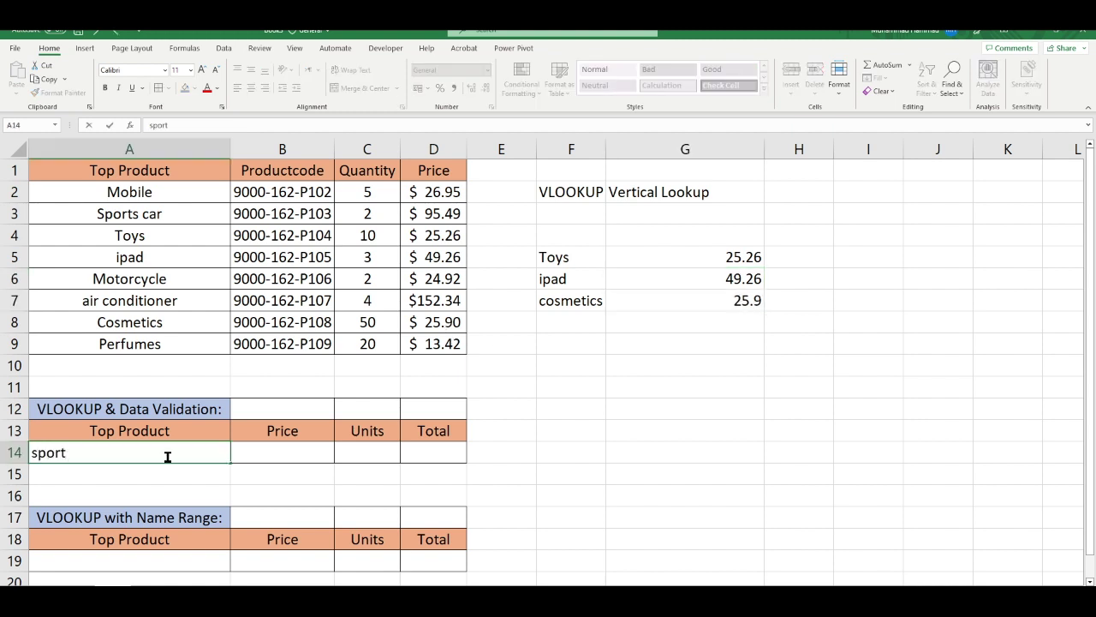
type("s car")
left_click(248, 454)
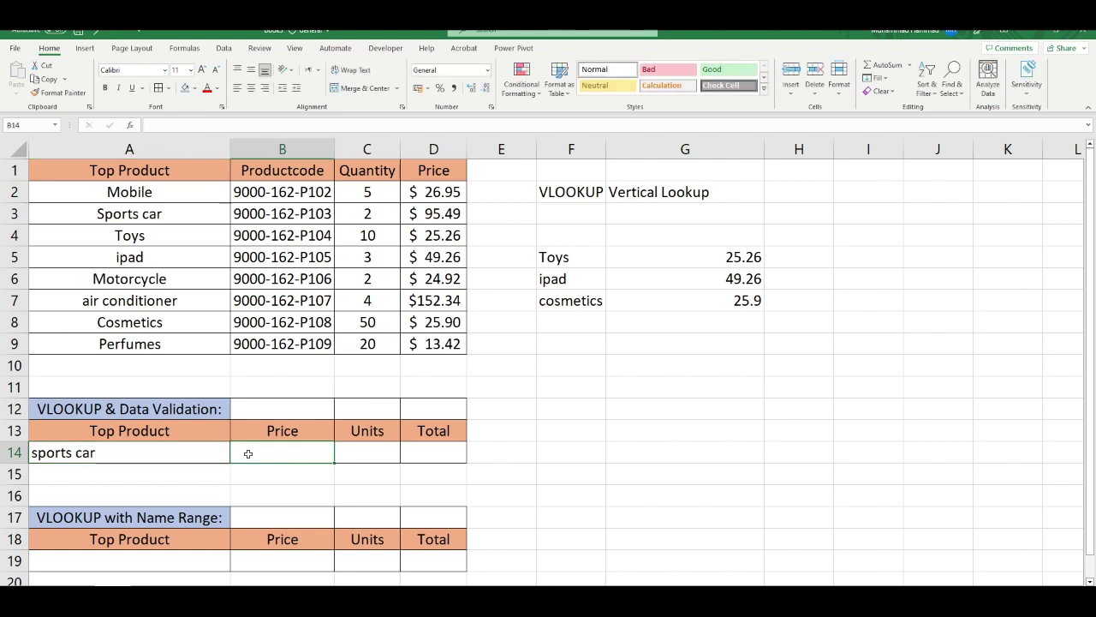
Enter =VLOOKUP(A14,A1:D9,4,0) in B14, returning 95.49, matching the Sports car price in D3.
type("=vl")
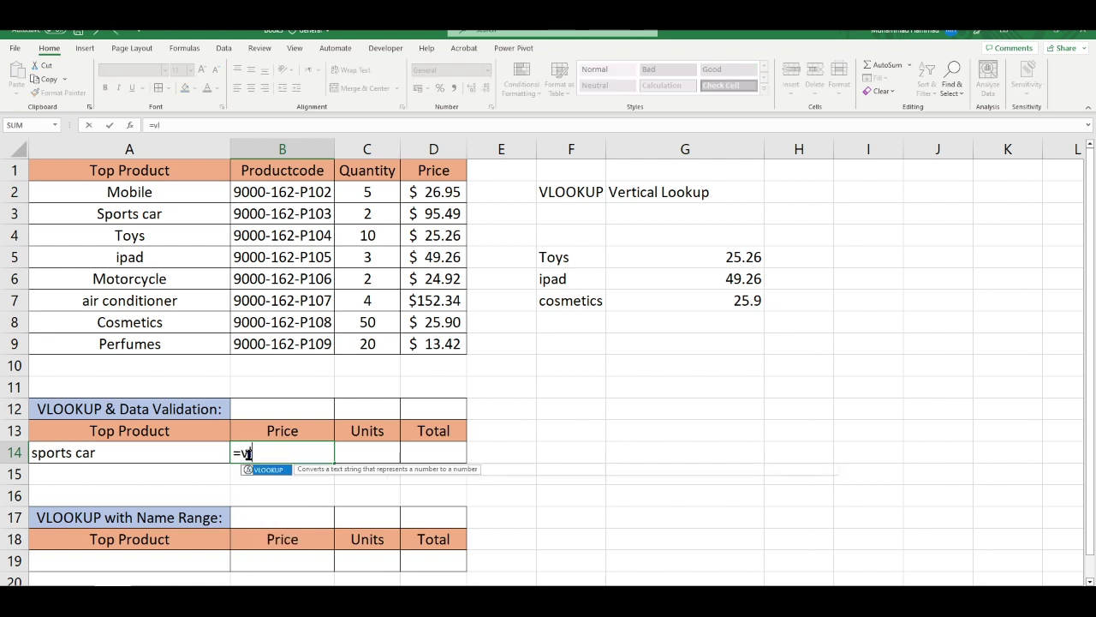
type("oo")
key("Tab")
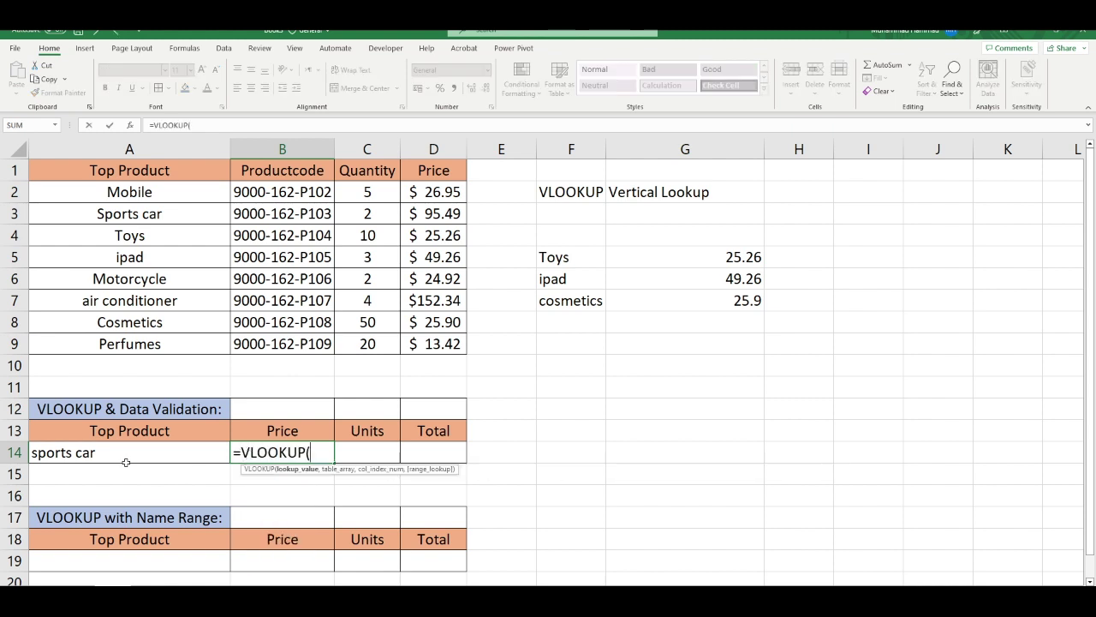
left_click(125, 460)
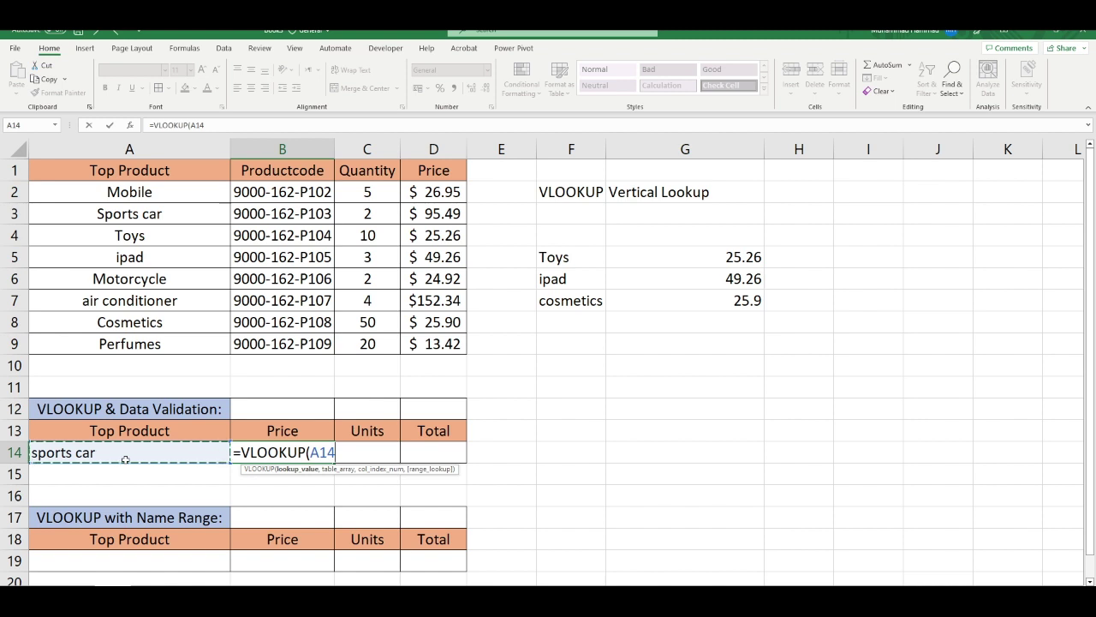
type(",")
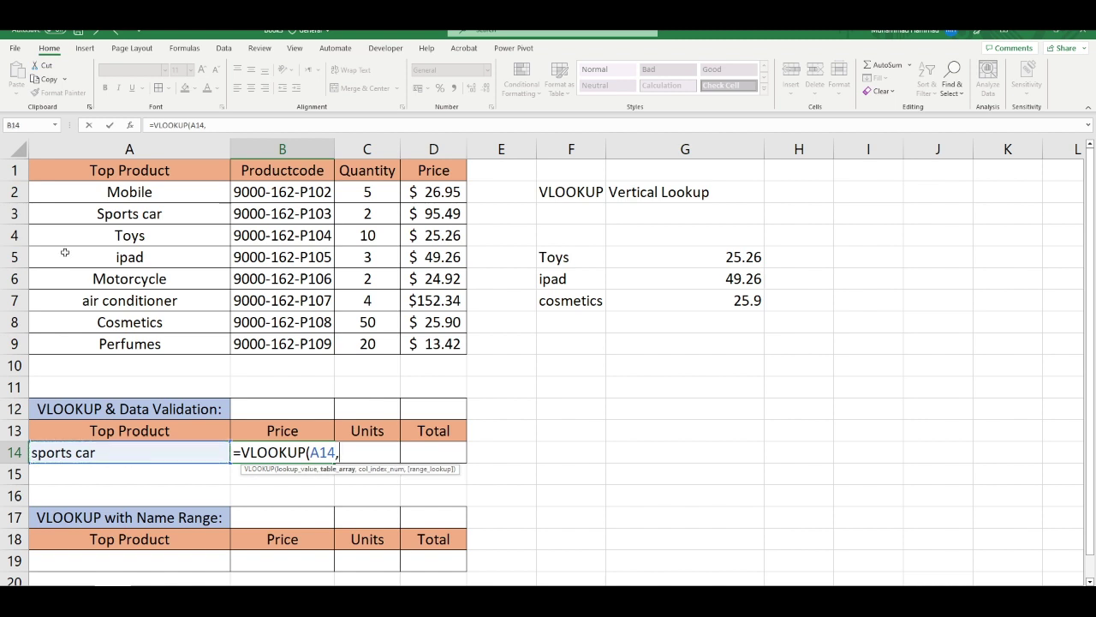
mouse_move(110, 170)
left_mouse_down()
mouse_move(441, 332)
mouse_move(440, 347)
left_mouse_up()
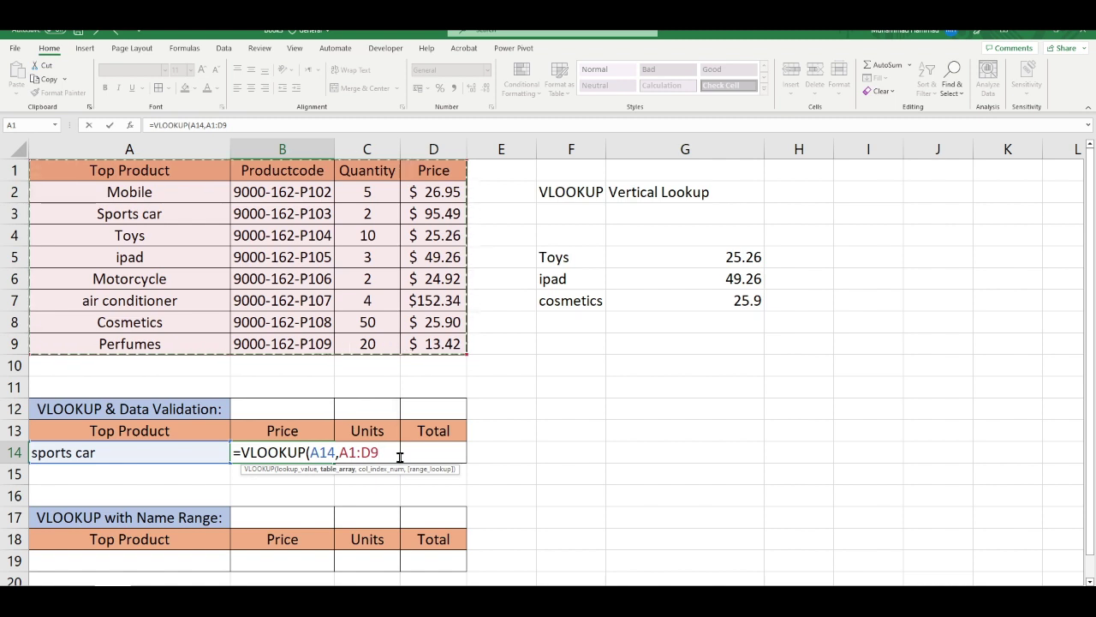
type(",")
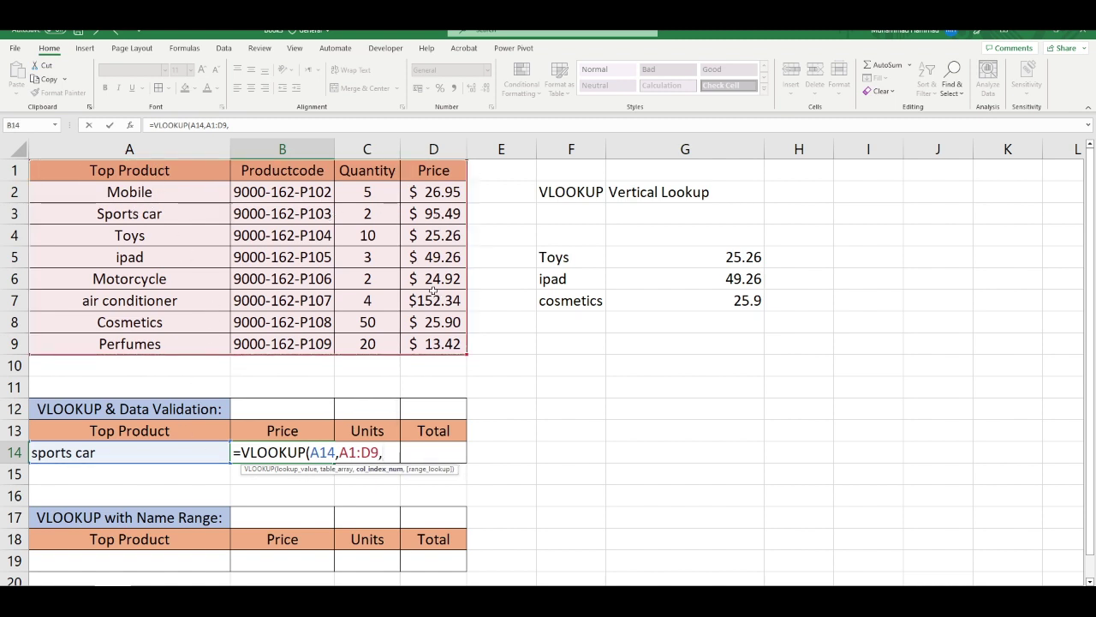
type("4")
type(",")
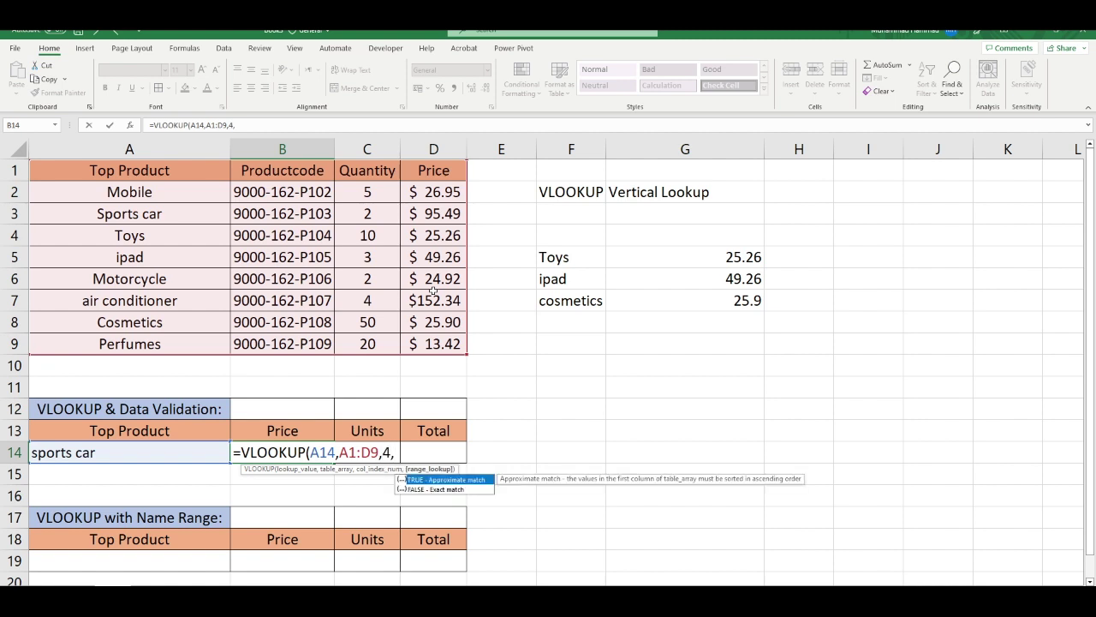
type("0)")
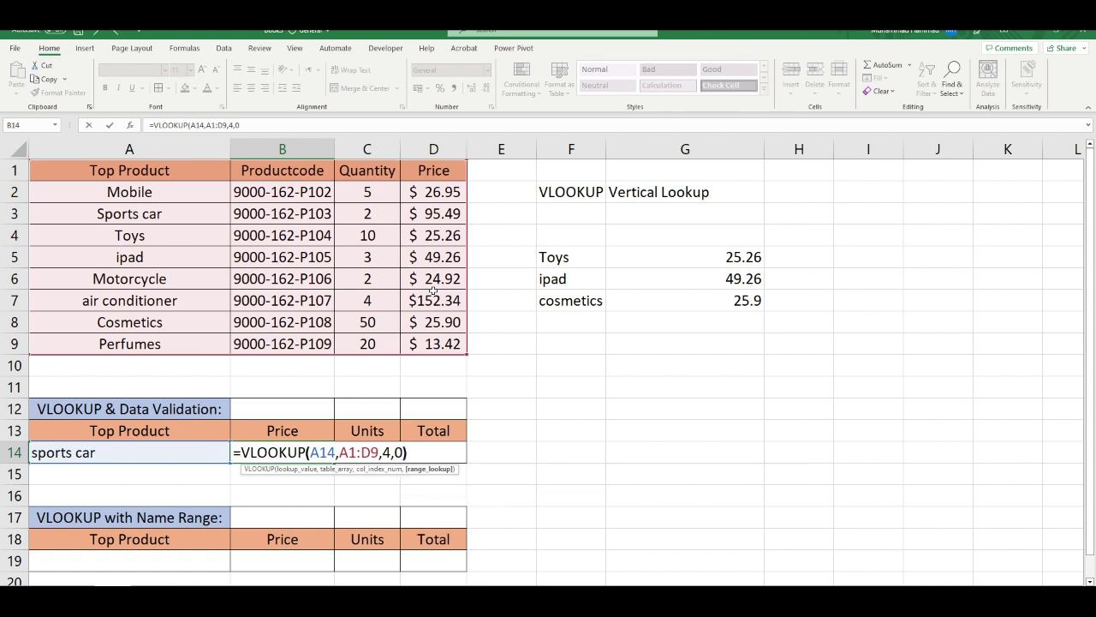
key("Return")
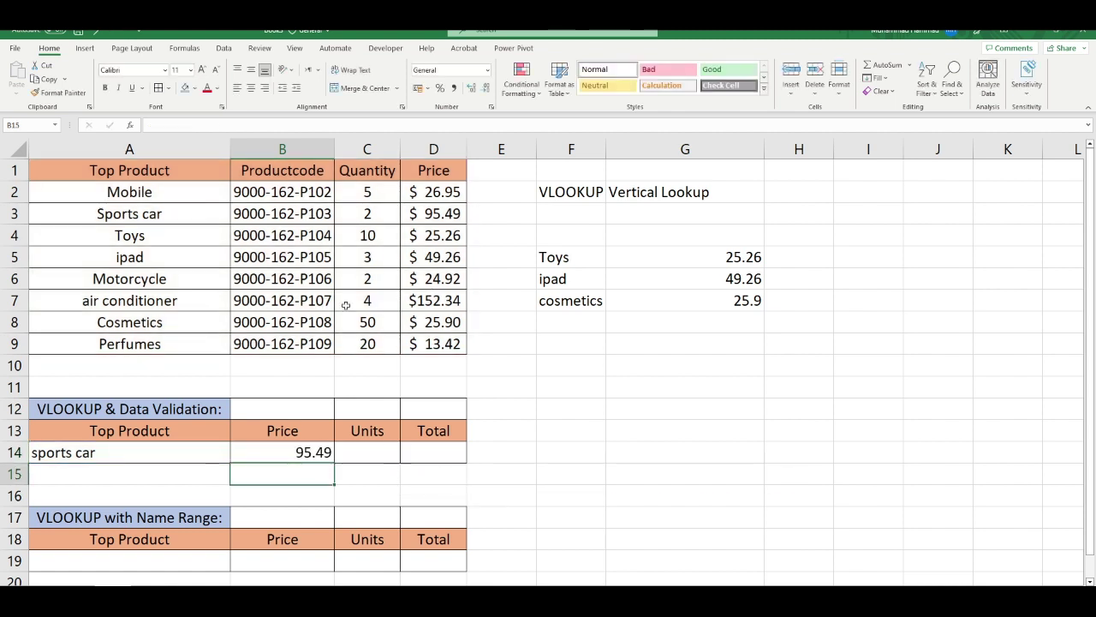
left_click(90, 453)
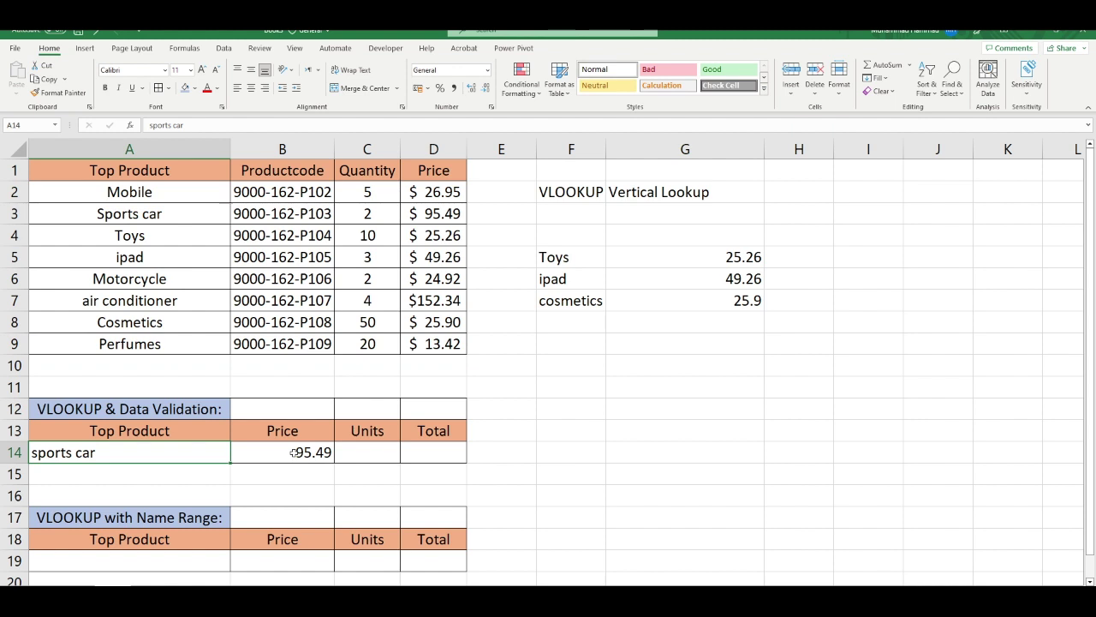
left_click(439, 219)
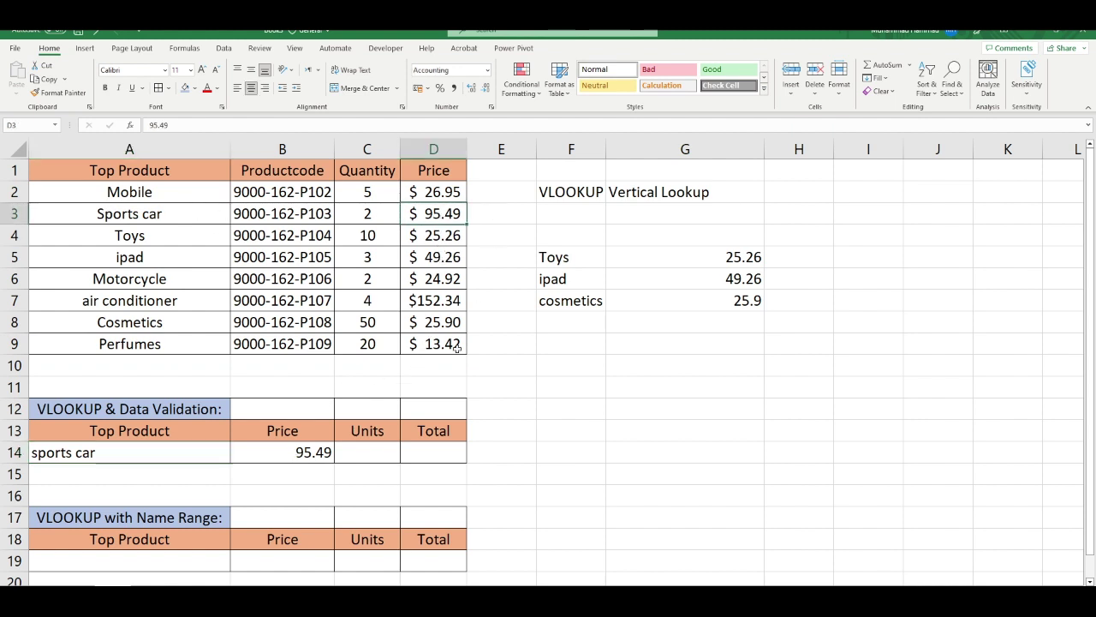
left_click(369, 451)
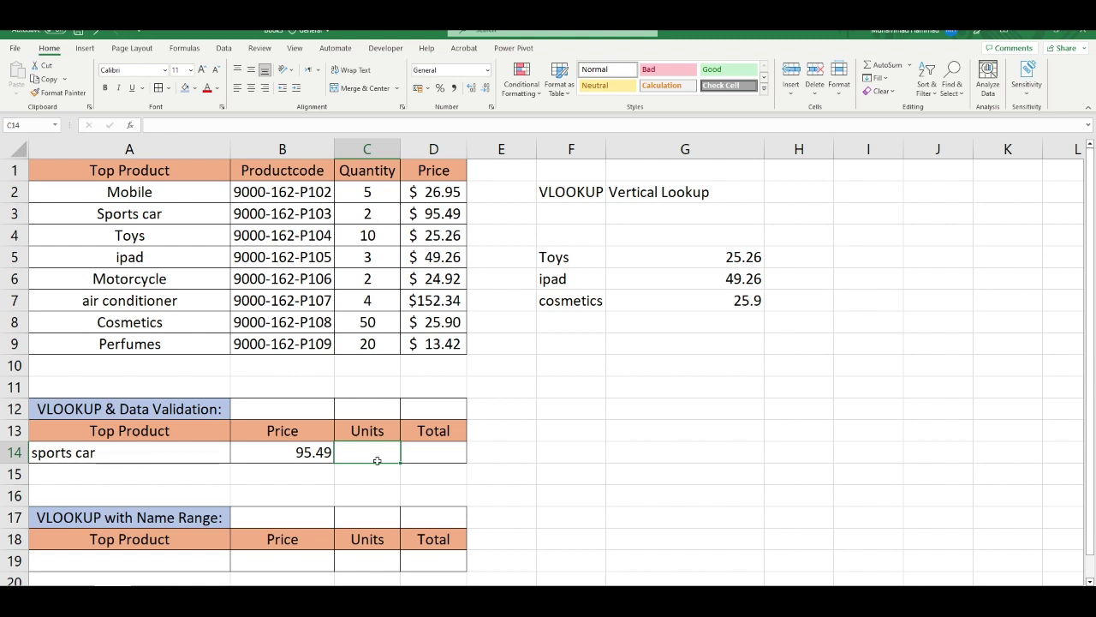
Enter 2 units in C14 and the total formula =B14*C14 in D14, giving 190.98.
type("2")
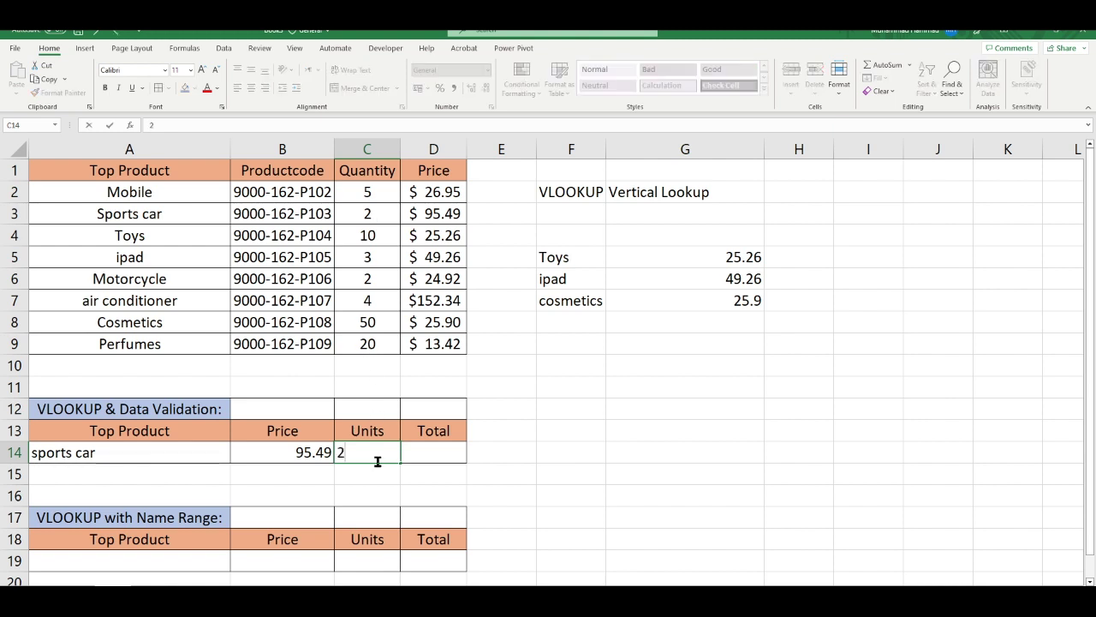
left_click(439, 449)
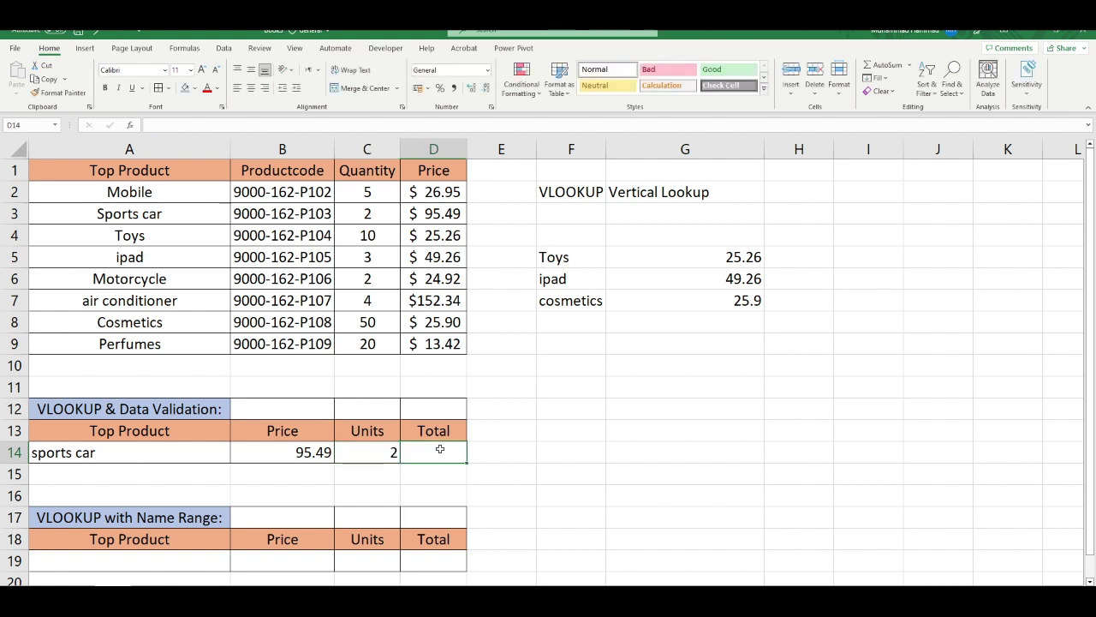
type("=")
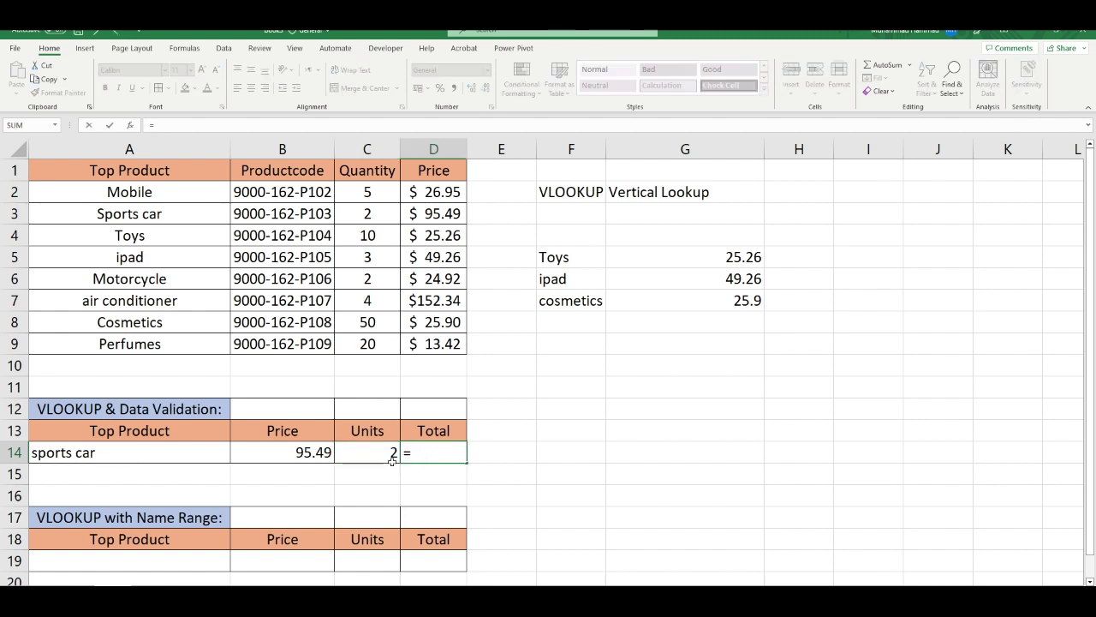
left_click(302, 451)
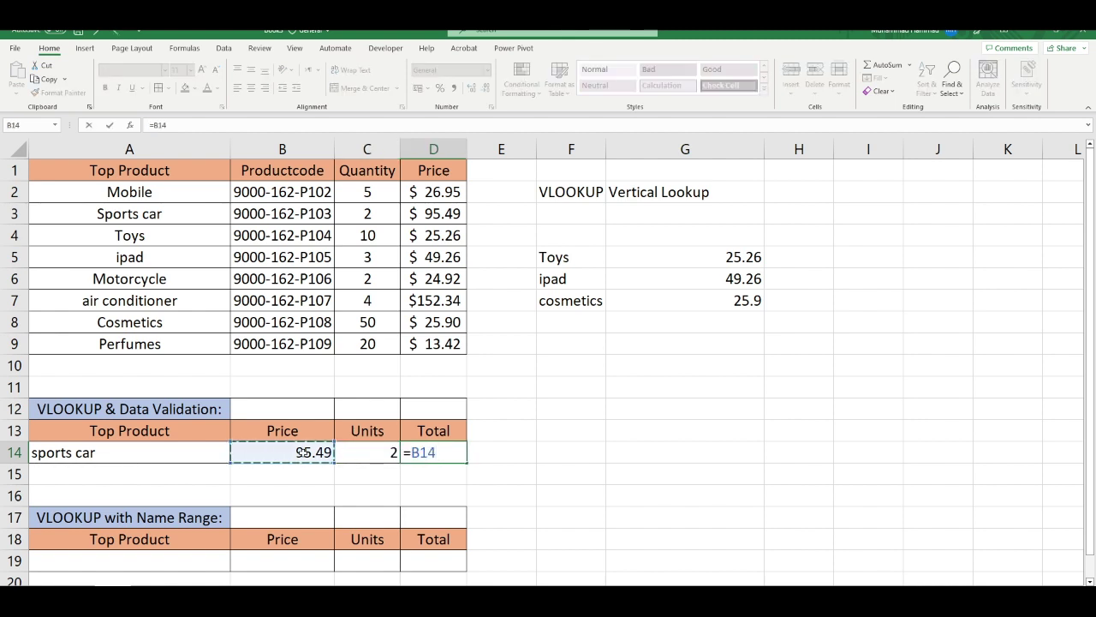
type("*")
left_click(359, 455)
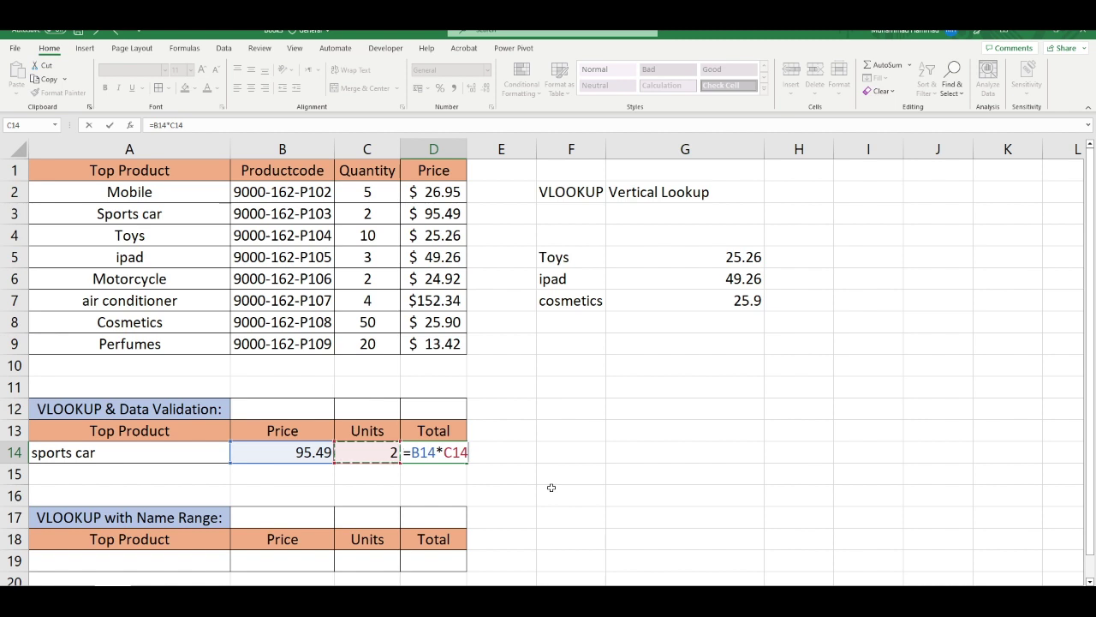
key("BackSpace")
key("BackSpace")
key("BackSpace")
key("BackSpace")
key("BackSpace")
key("BackSpace")
key("BackSpace")
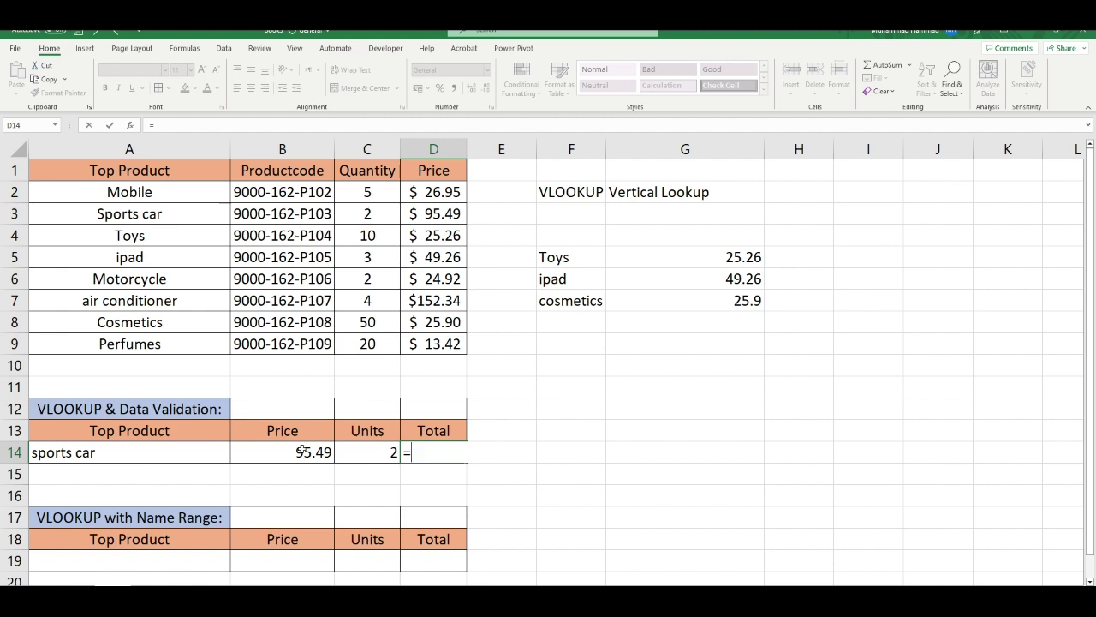
left_click(300, 452)
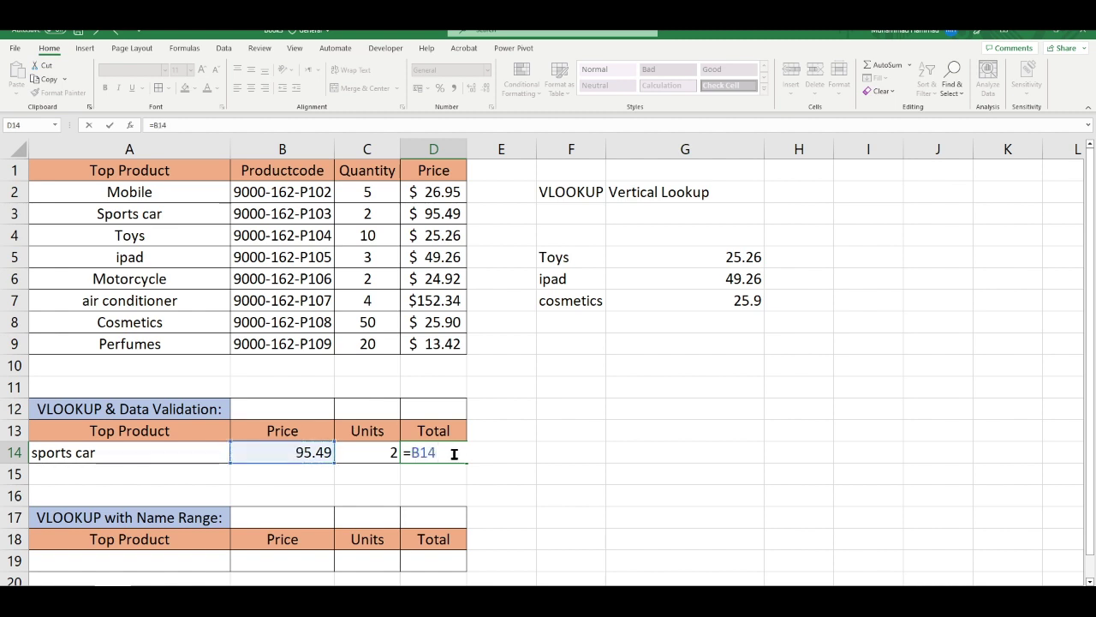
type("*")
left_click(355, 451)
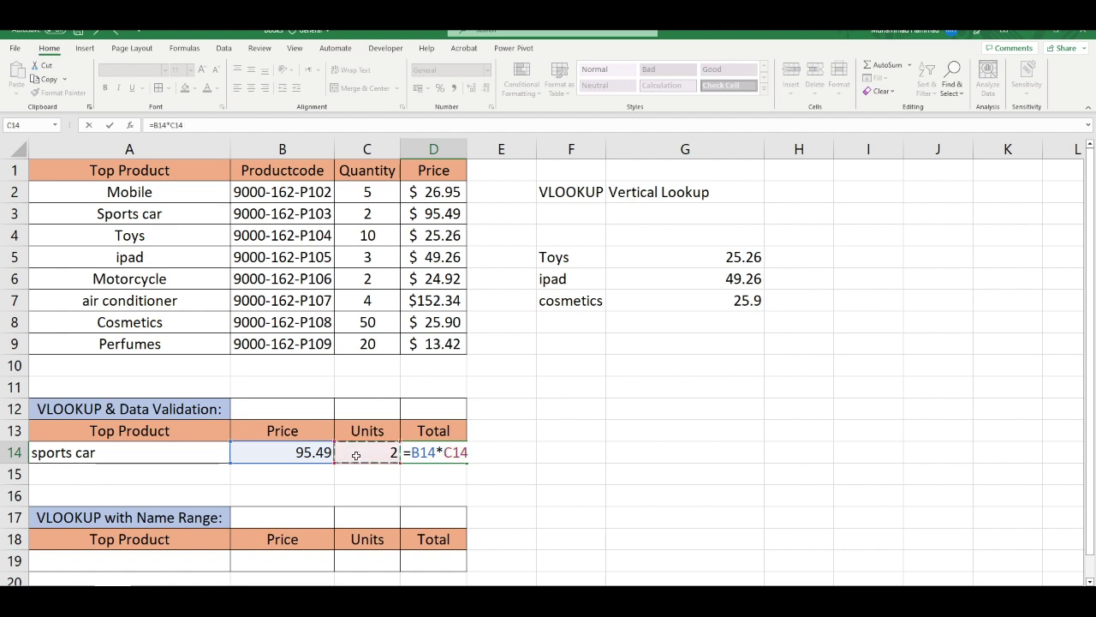
key("Return")
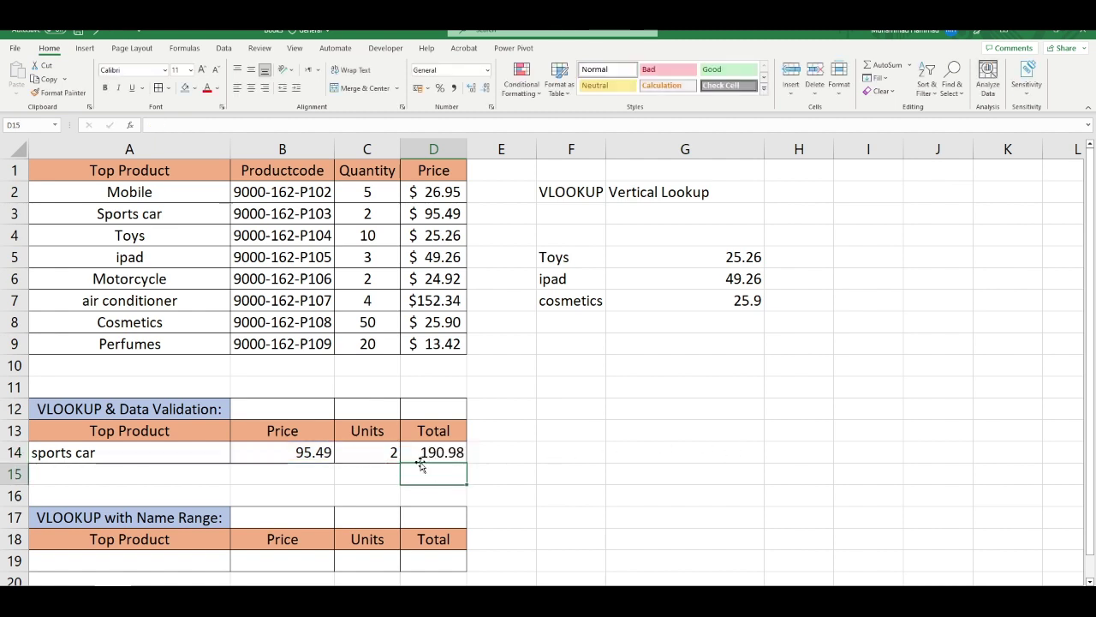
left_click(162, 453)
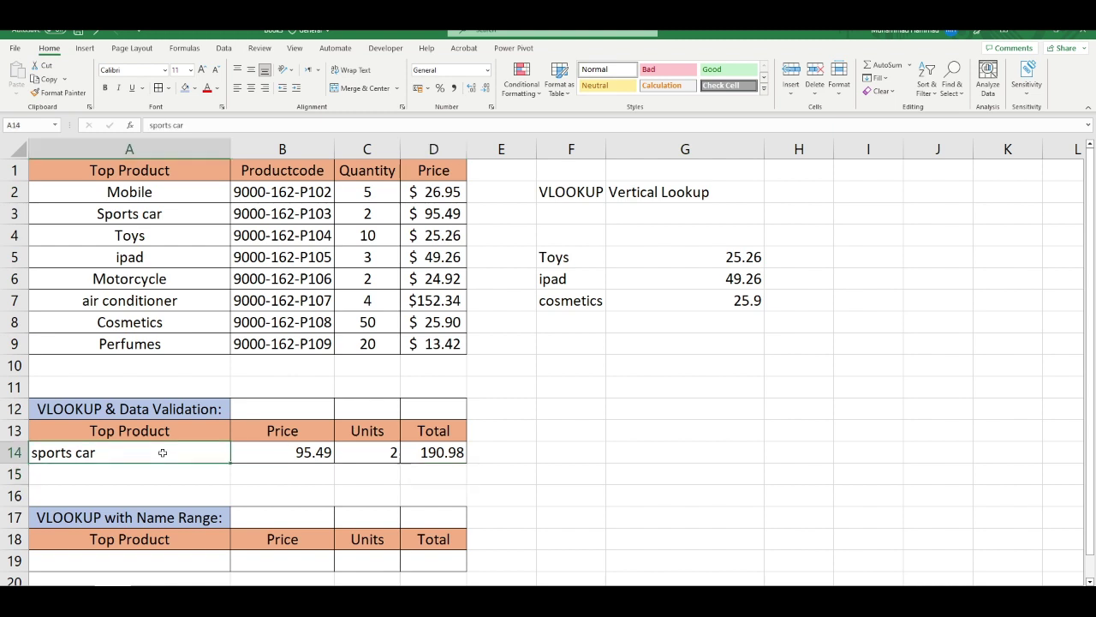
Change A14 to toys, then to perfumes, so the price updates to 13.42 and total to 26.84.
type("toys")
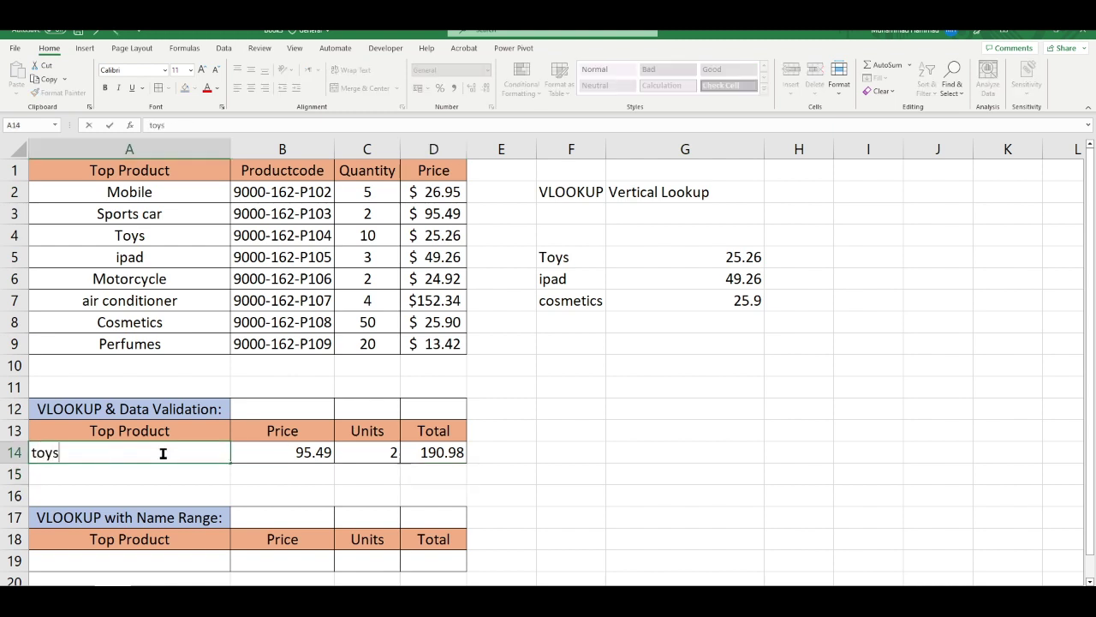
key("Return")
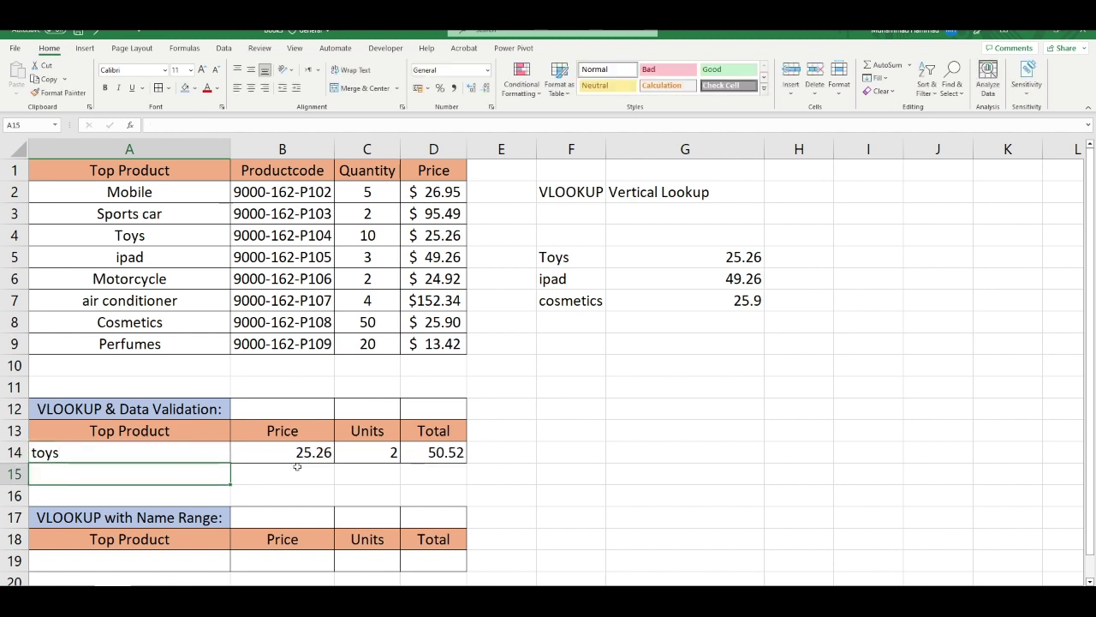
left_click(165, 452)
type("pe")
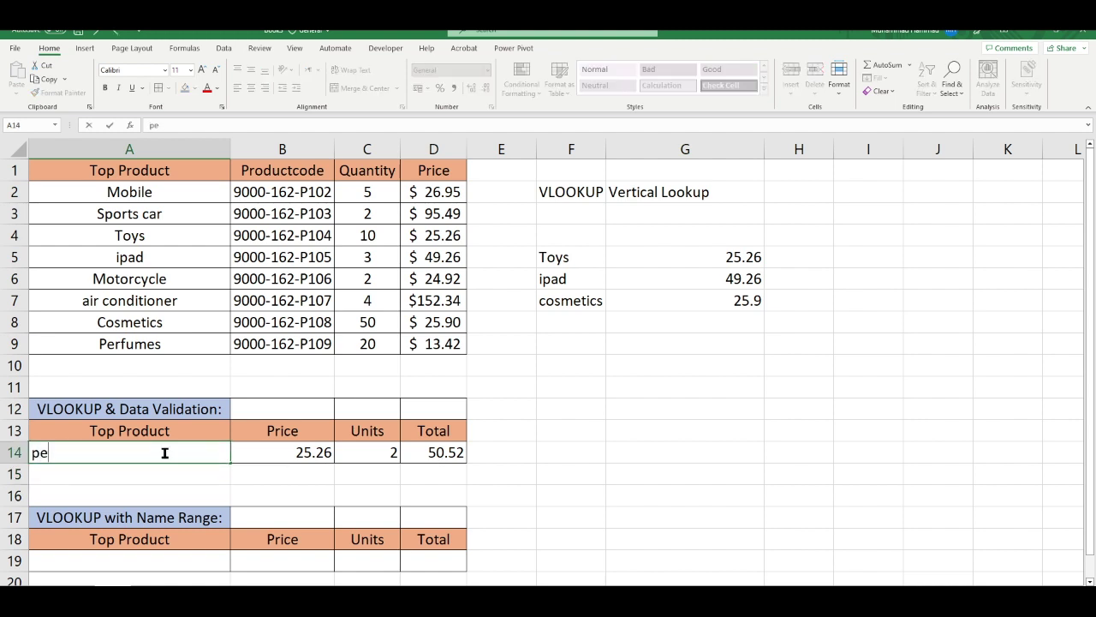
type("rfumes")
key("Return")
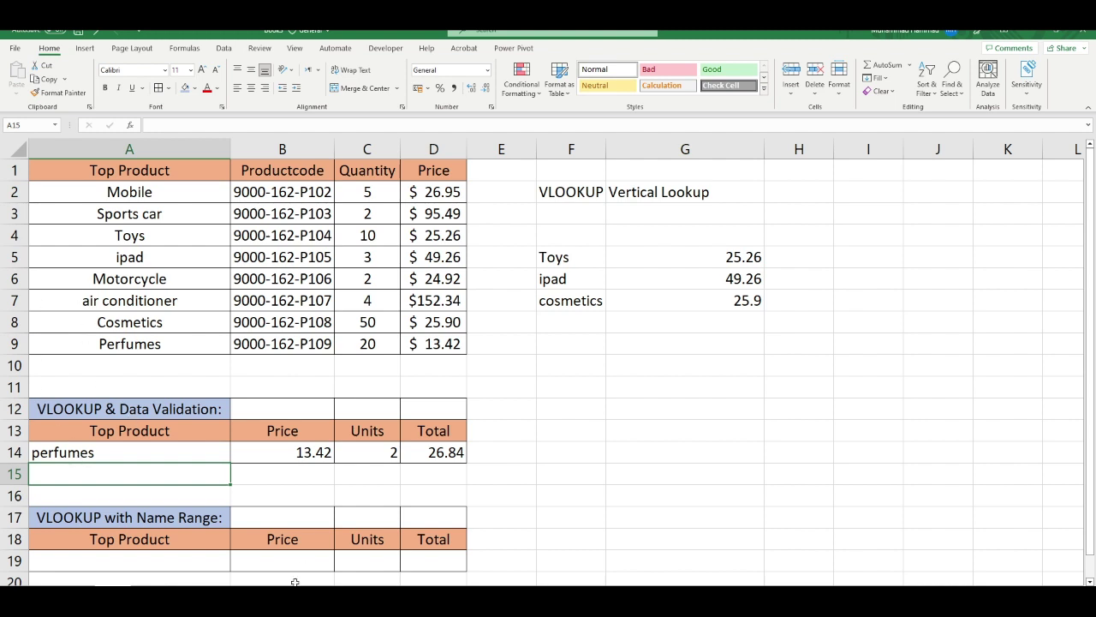
left_click(65, 453)
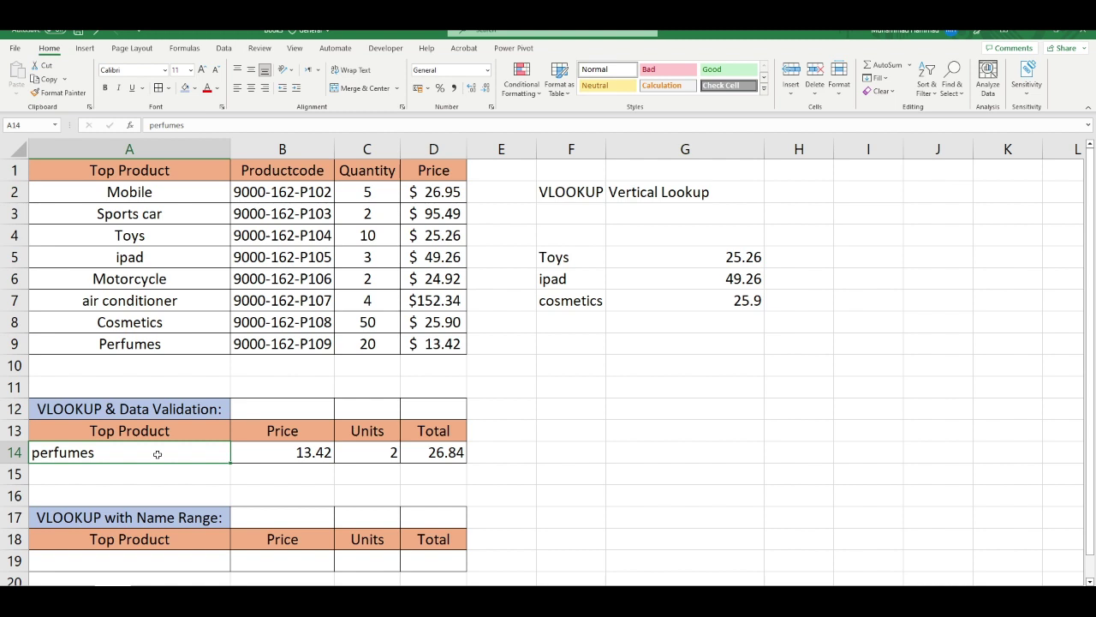
Add List data validation to A14 sourced from the product names in $A$2:$A$9.
left_click(223, 49)
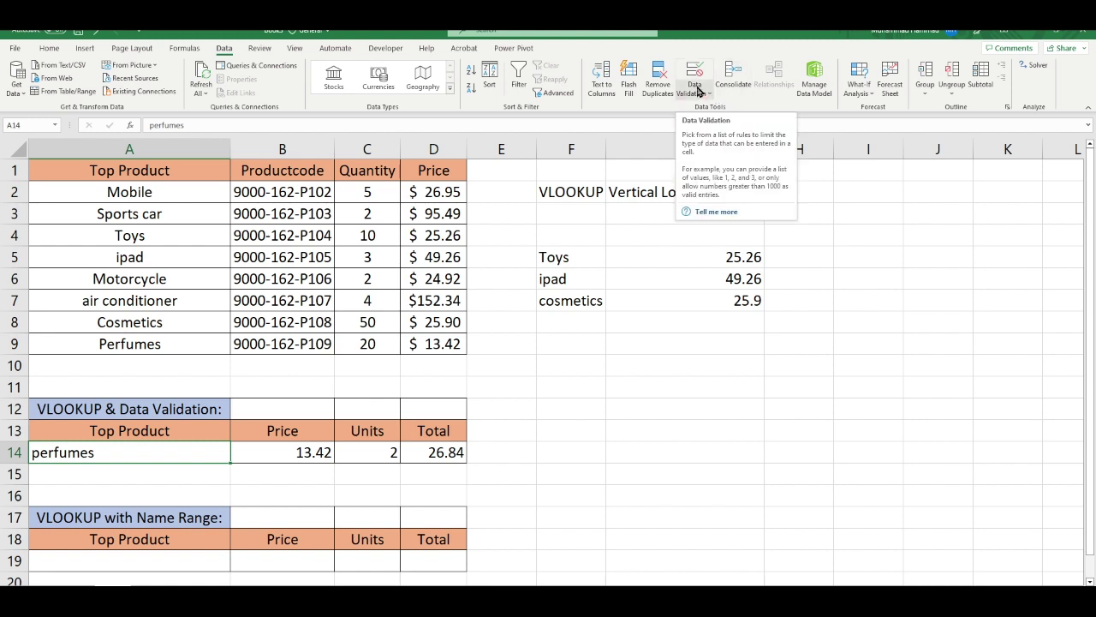
left_click(698, 91)
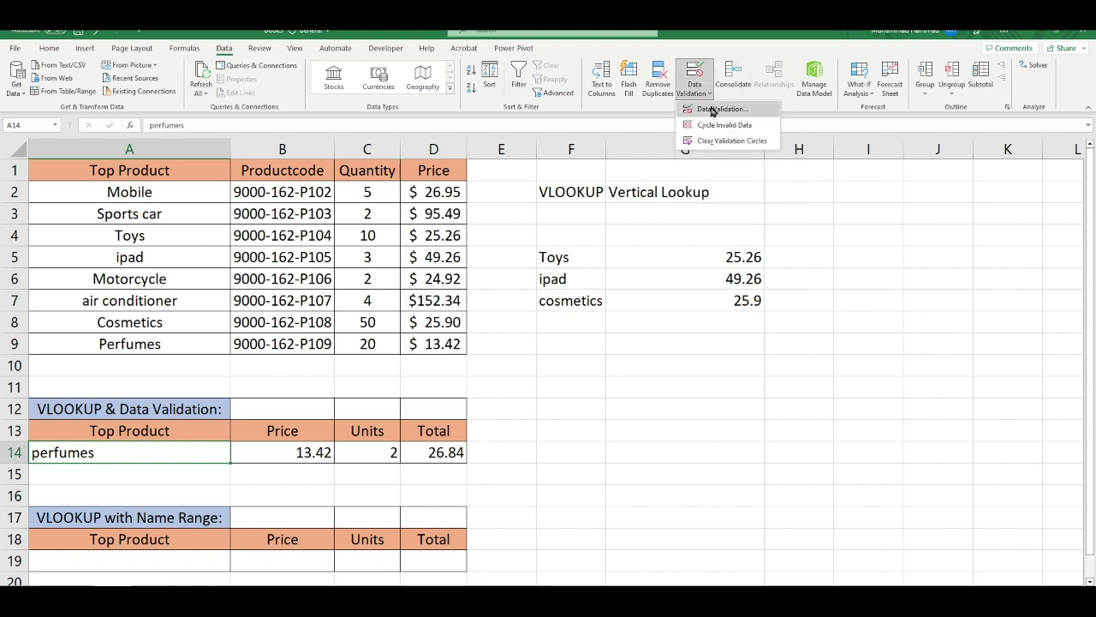
left_click(711, 110)
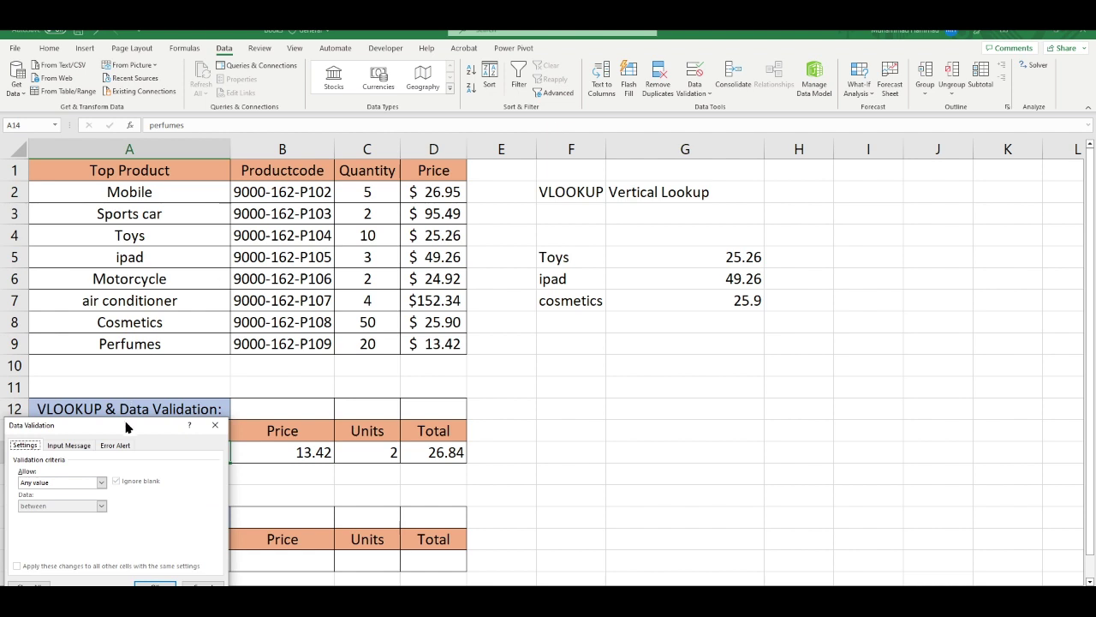
left_click_drag(127, 424, 500, 136)
left_click(473, 188)
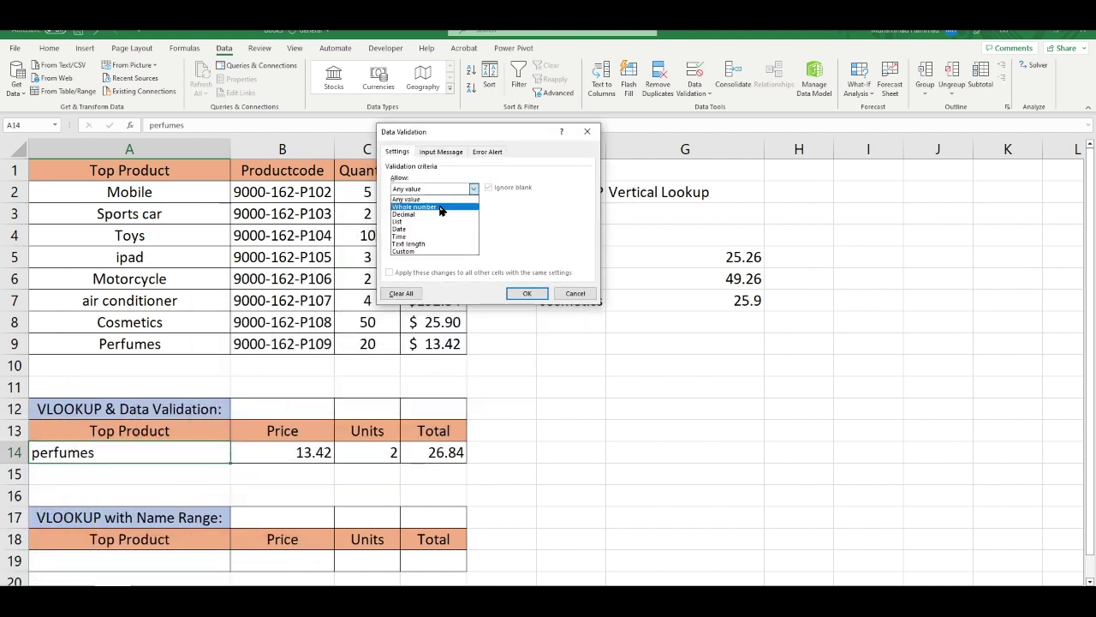
left_click(432, 223)
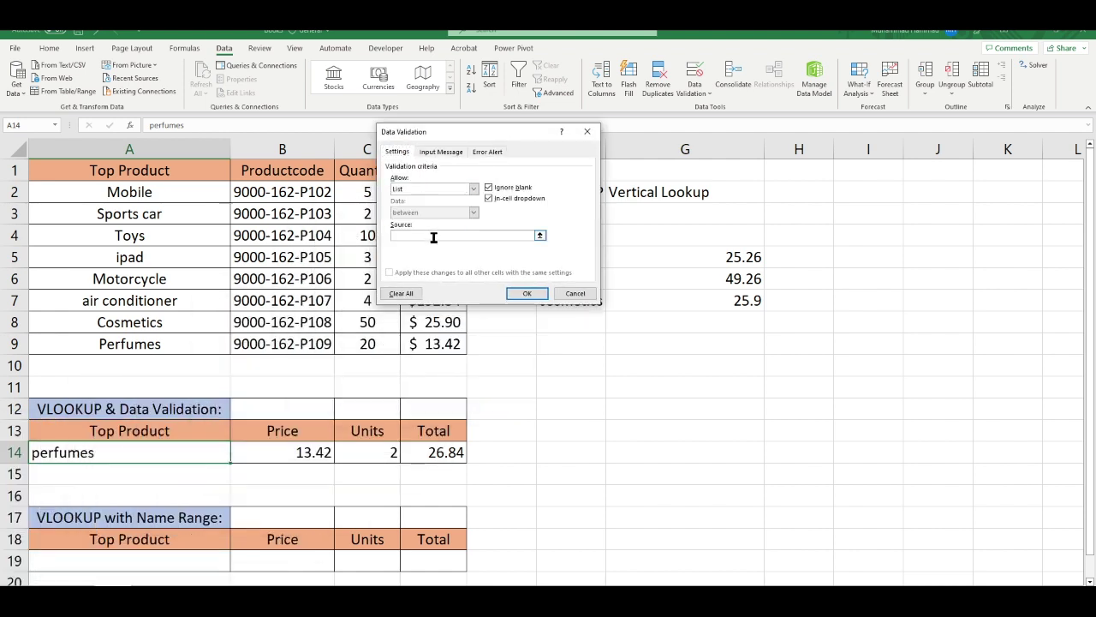
left_click(433, 235)
left_click_drag(112, 189, 128, 345)
left_click(530, 294)
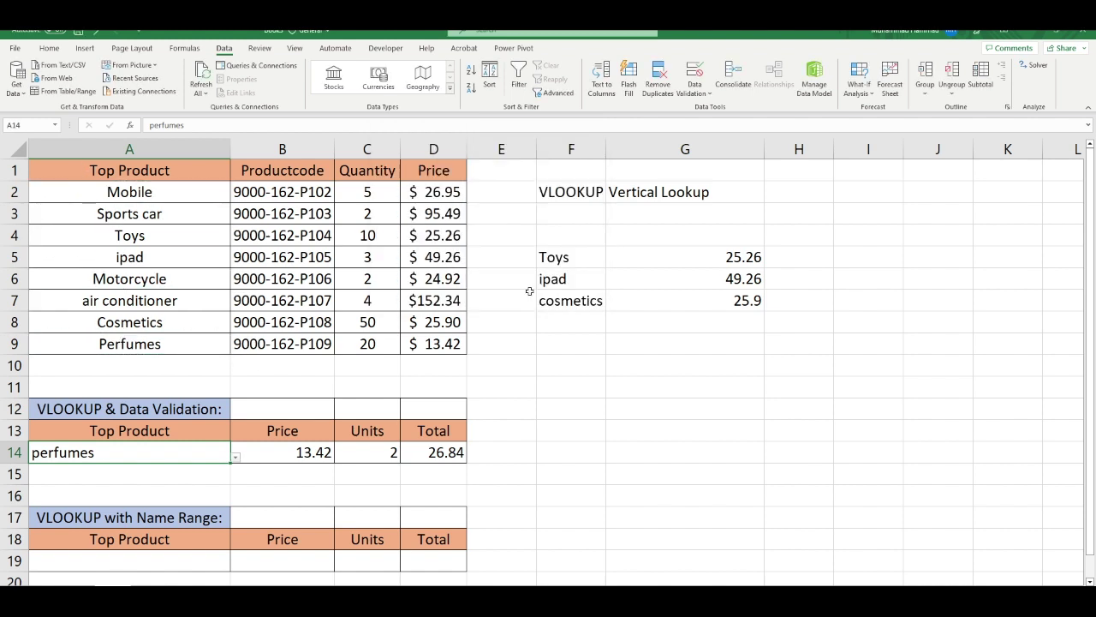
Pick Sports car, Mobile, Toys, ipad, Motorcycle, air conditioner, Cosmetics, then Perfumes from A14's dropdown.
left_click(236, 458)
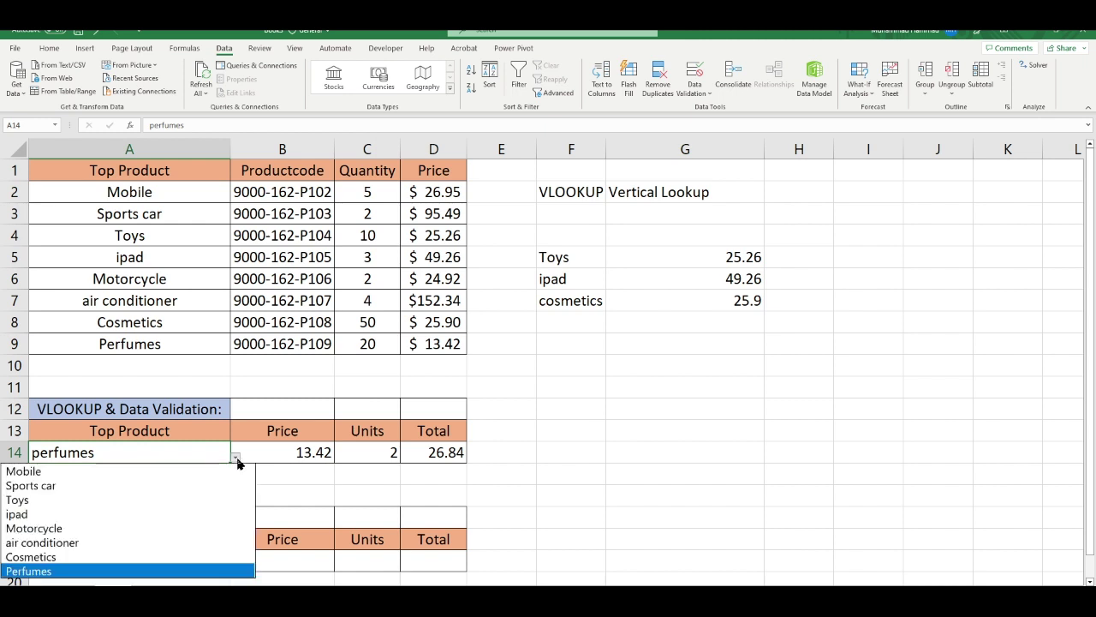
left_click(187, 484)
left_click(235, 457)
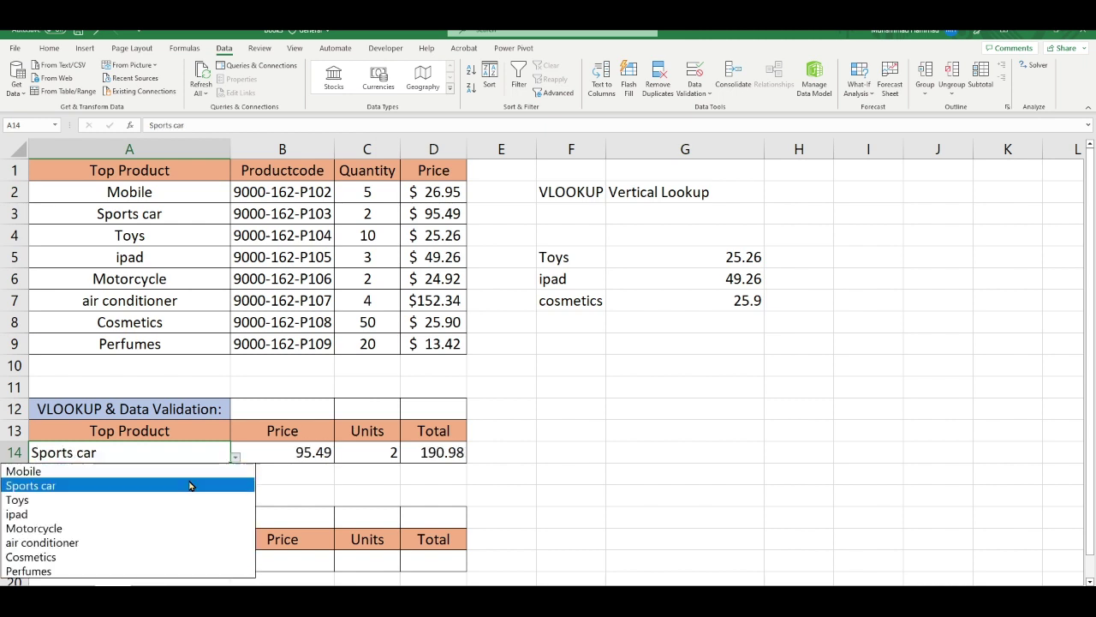
left_click(191, 483)
left_click(236, 458)
left_click(244, 467)
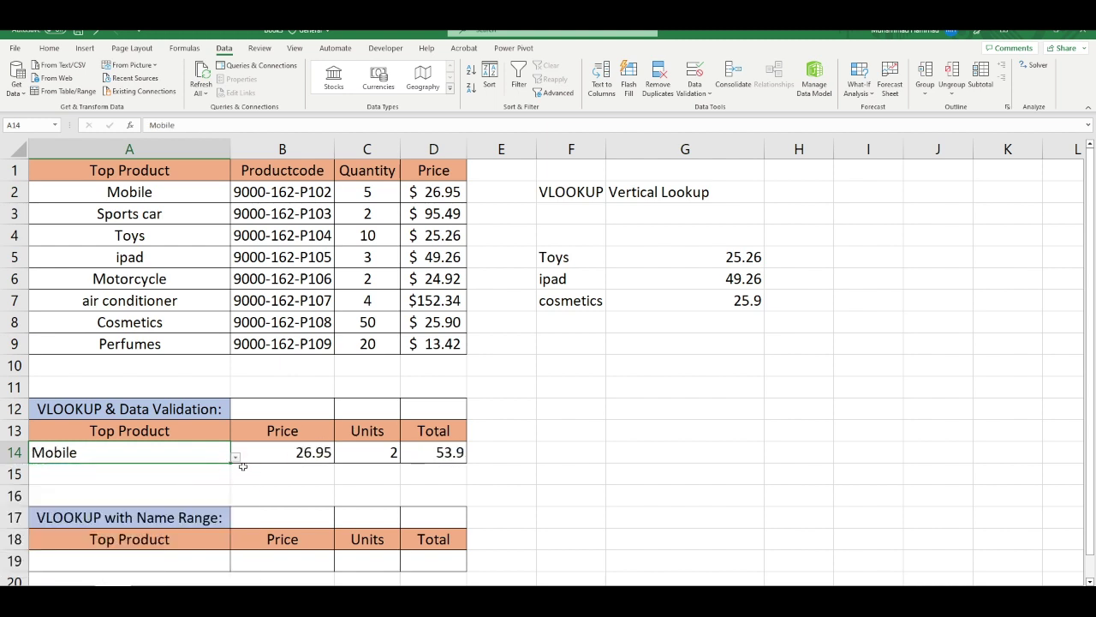
left_click(235, 457)
left_click(176, 495)
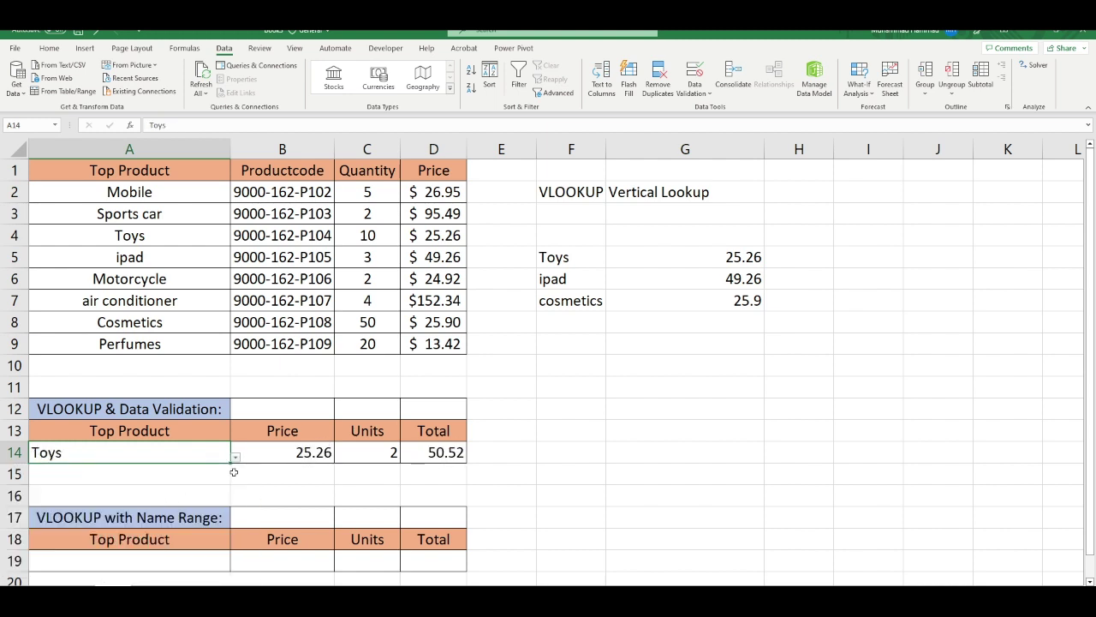
left_click(238, 459)
left_click(191, 513)
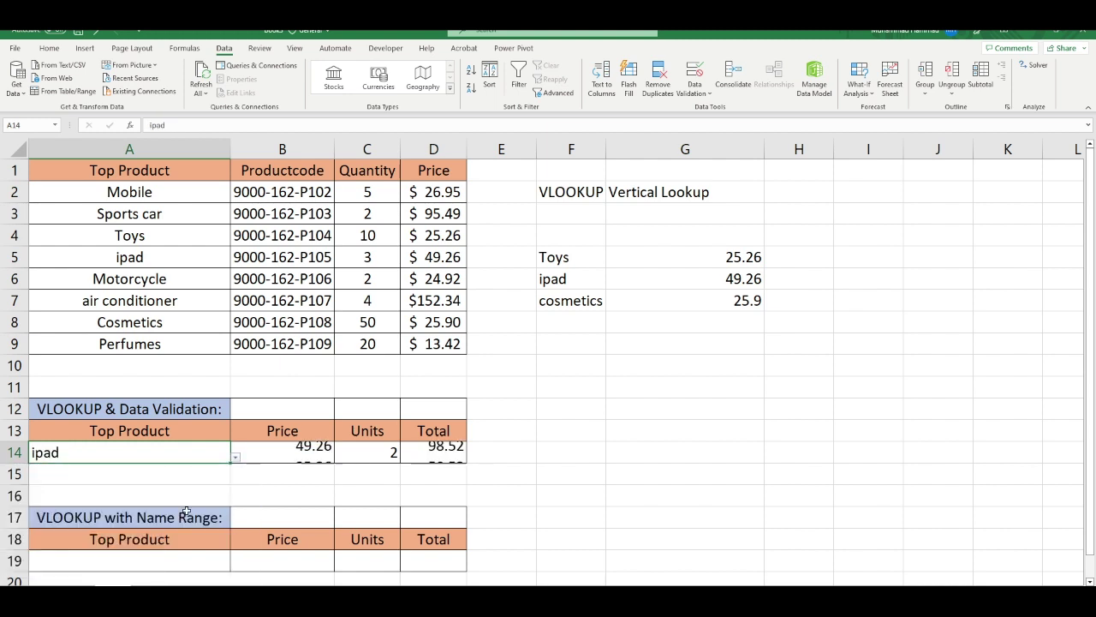
left_click(233, 460)
left_click(142, 528)
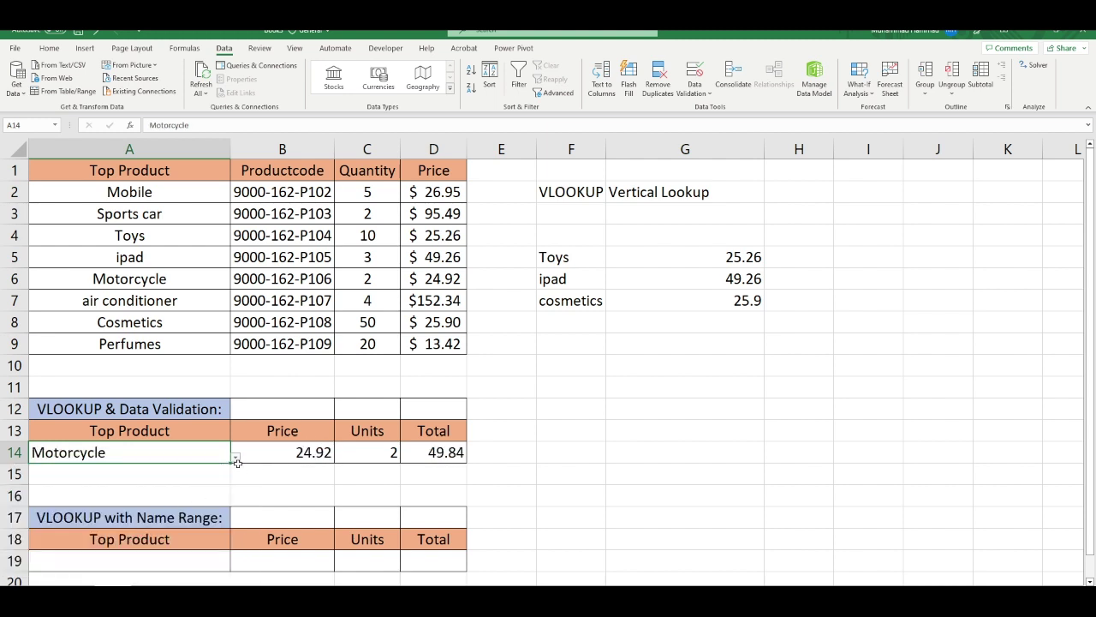
left_click(236, 458)
left_click(204, 543)
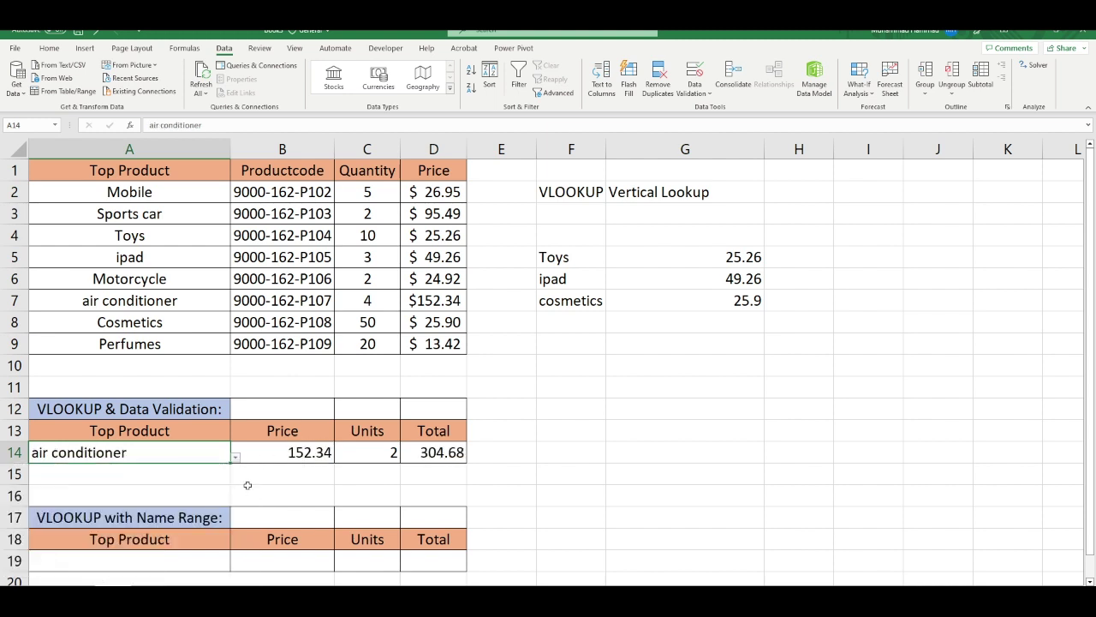
left_click(237, 458)
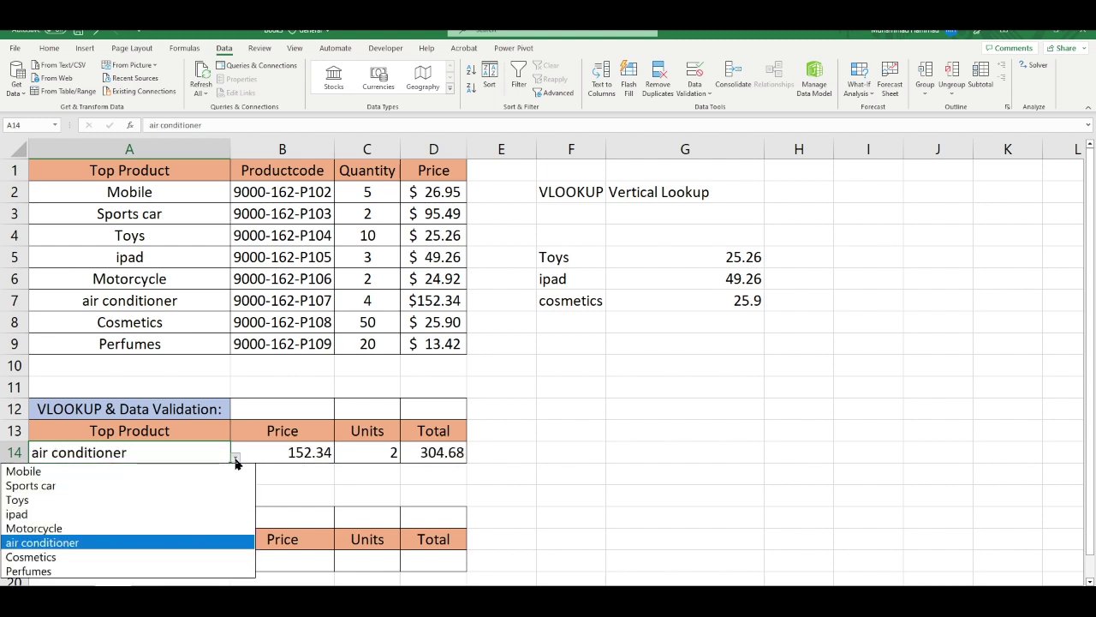
left_click(203, 543)
left_click(238, 459)
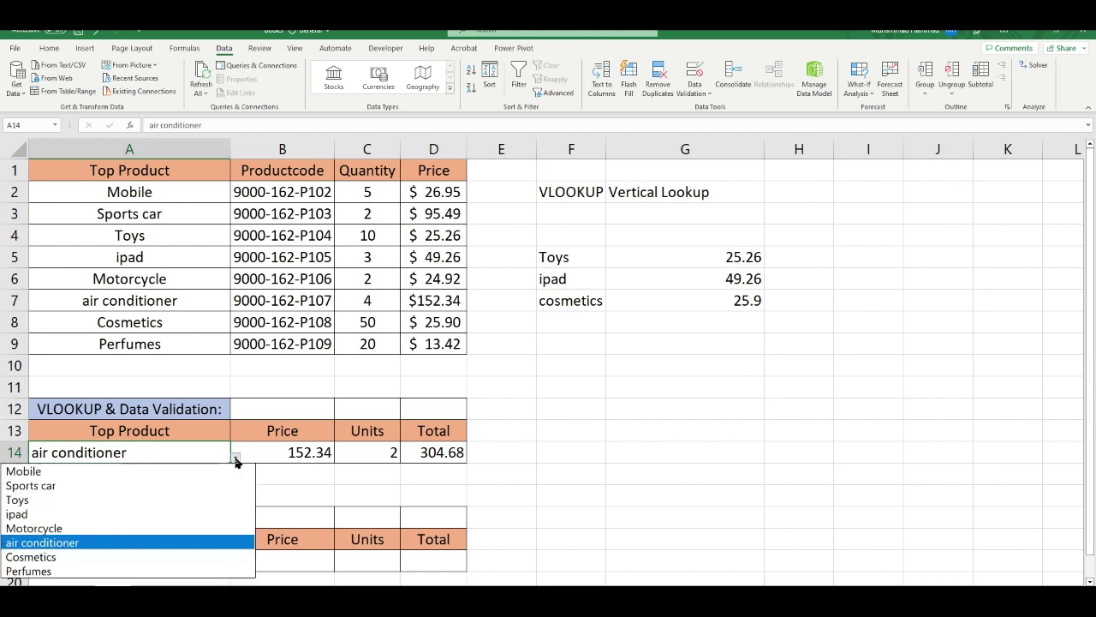
left_click(191, 558)
left_click(235, 457)
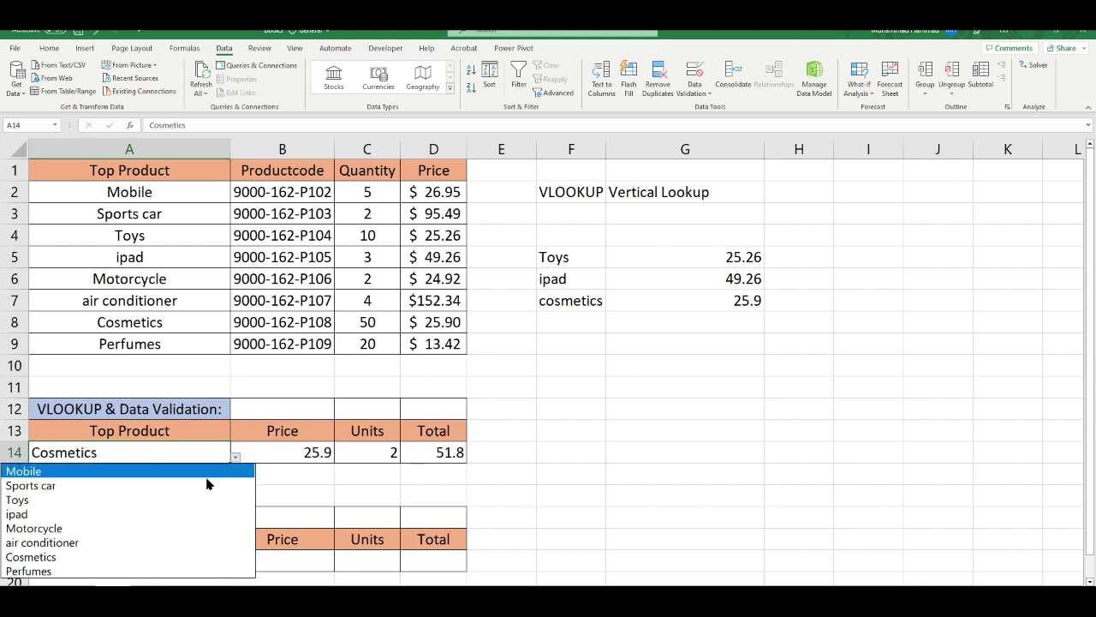
left_click(169, 571)
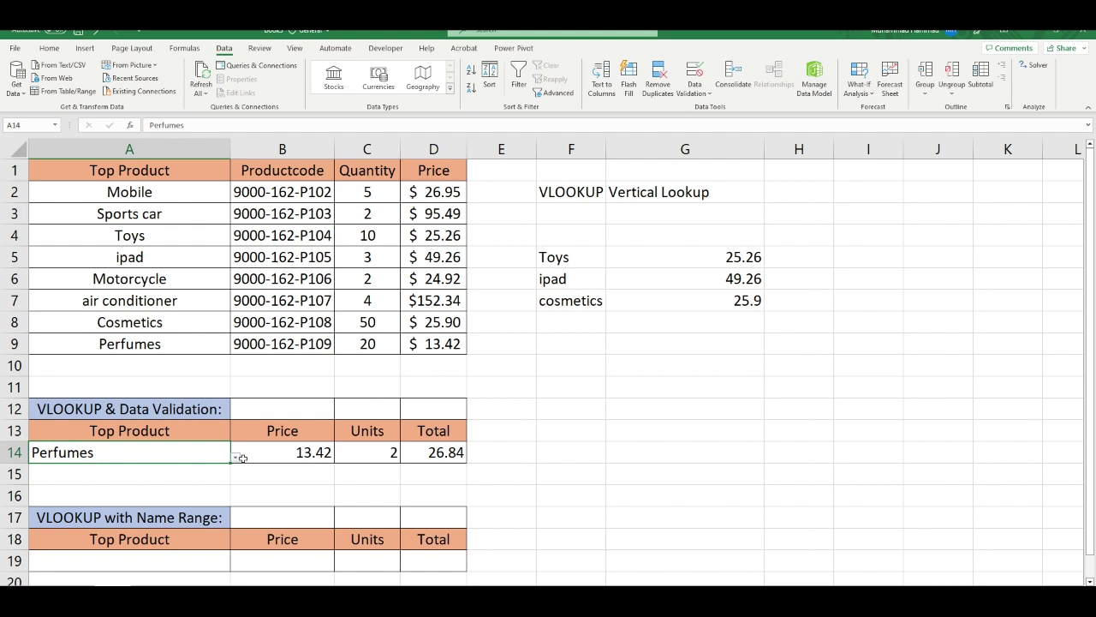
scroll(242, 459, "down", 1)
Enter mobile as the product in A19 of the name-range table.
scroll(242, 458, "down", 2)
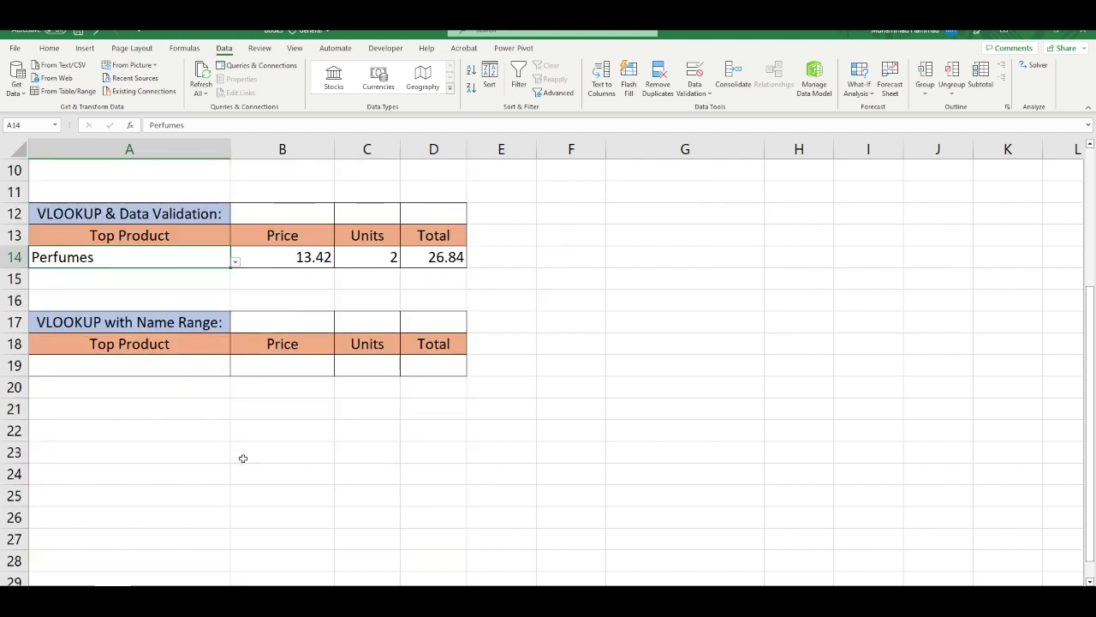
left_click(136, 366)
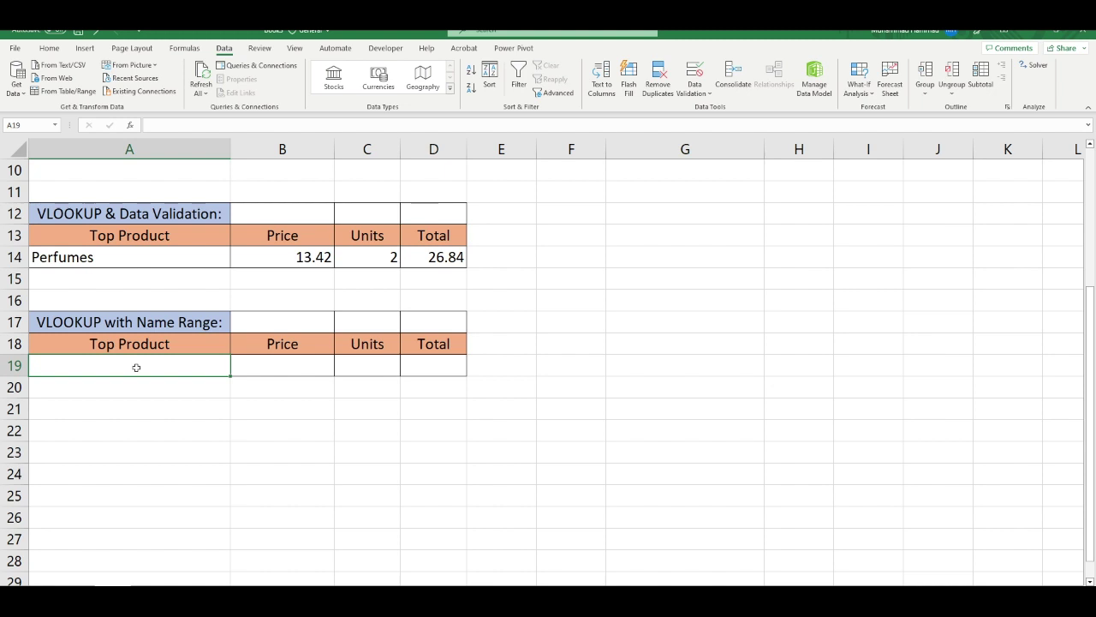
type("mob")
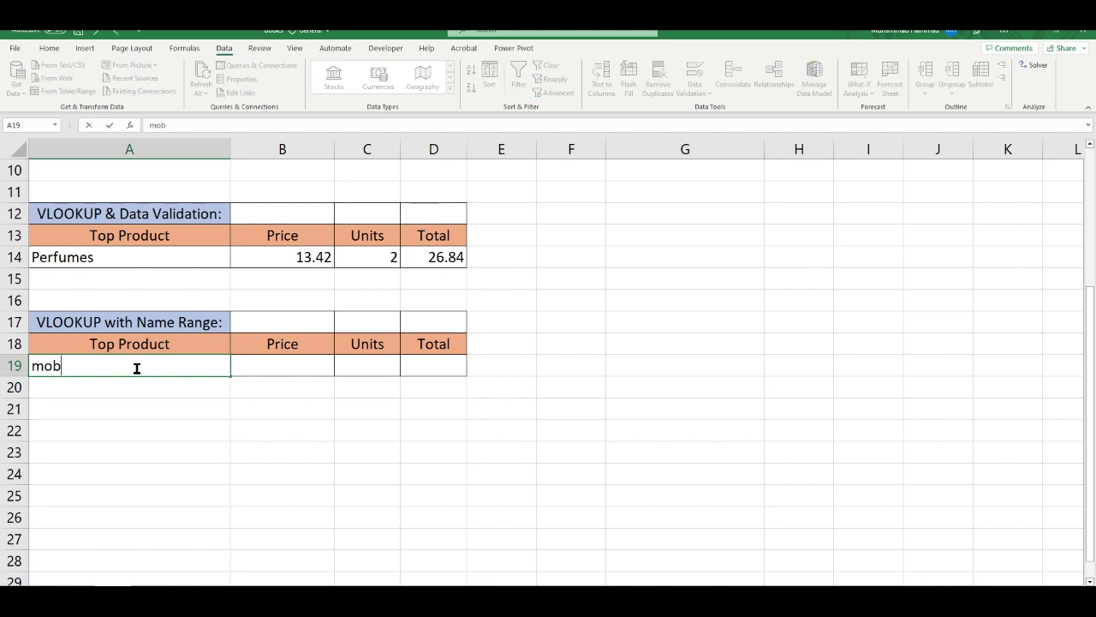
type("uil")
type("e")
key("Tab")
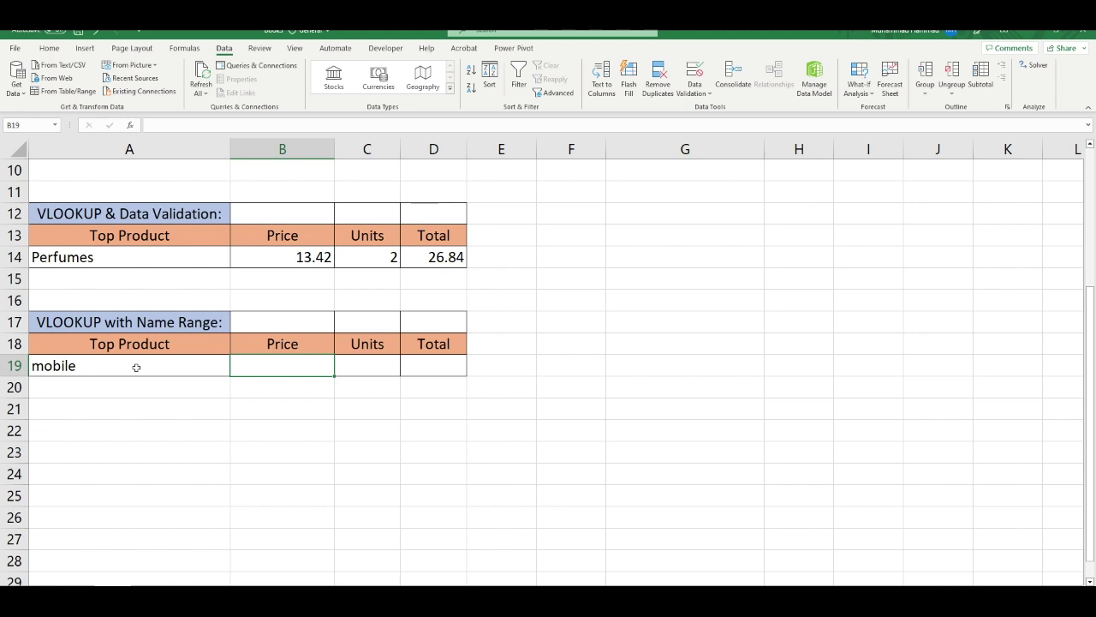
Enter =VLOOKUP(A19,A1:D9,4,0) in B19, returning the price 26.95.
type("=")
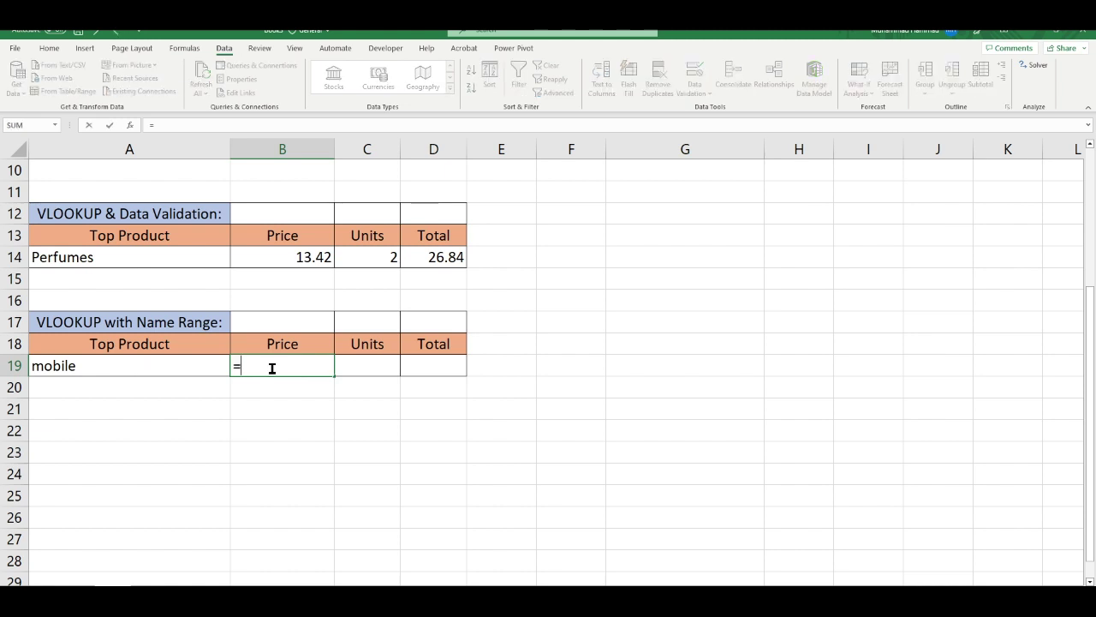
type("vlook")
key("Tab")
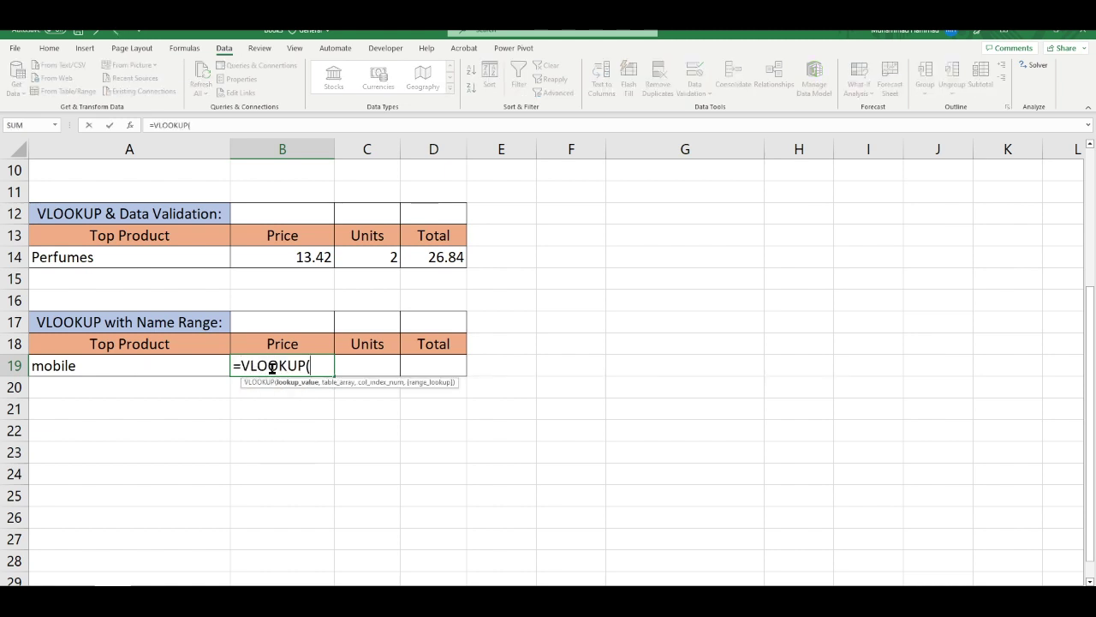
scroll(272, 366, "up", 2)
scroll(162, 240, "up", 1)
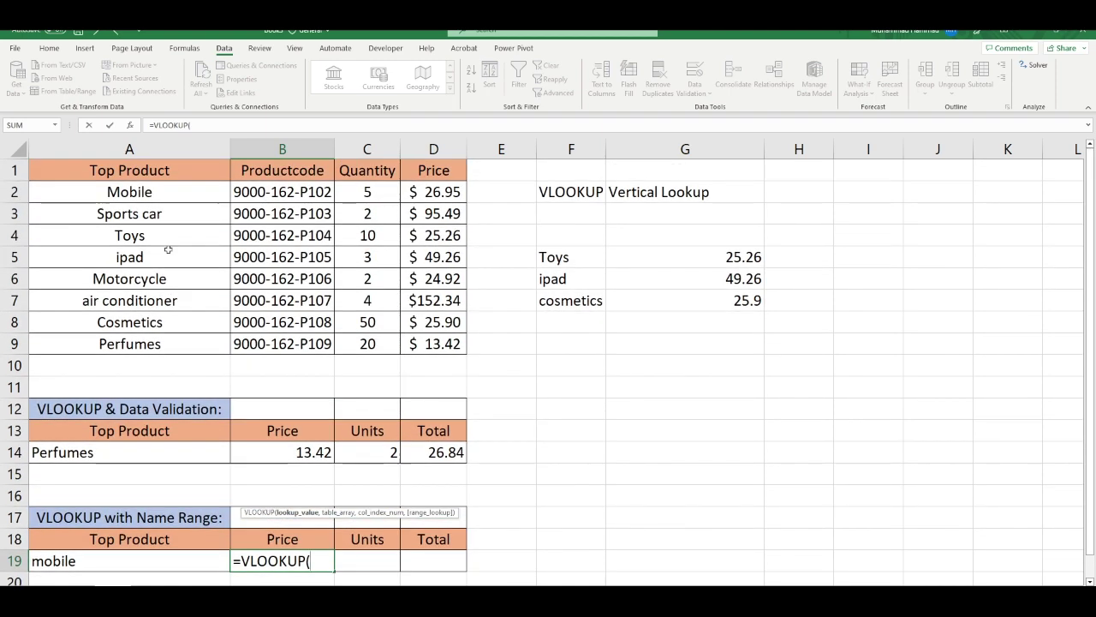
left_click(121, 565)
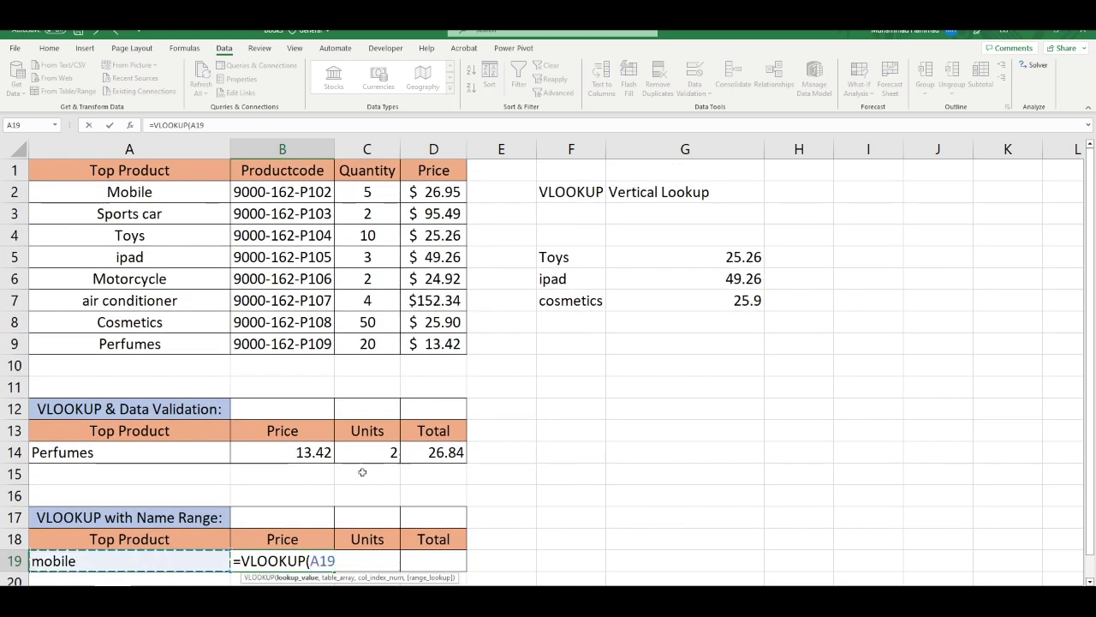
type(",")
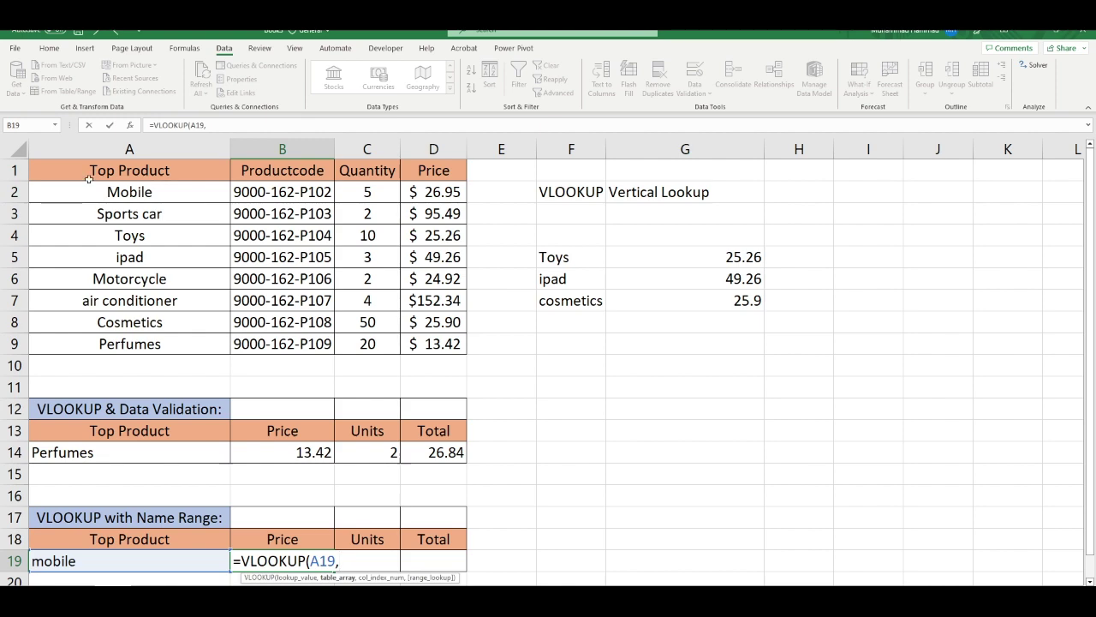
mouse_move(88, 176)
left_mouse_down()
mouse_move(366, 206)
mouse_move(418, 342)
left_mouse_up()
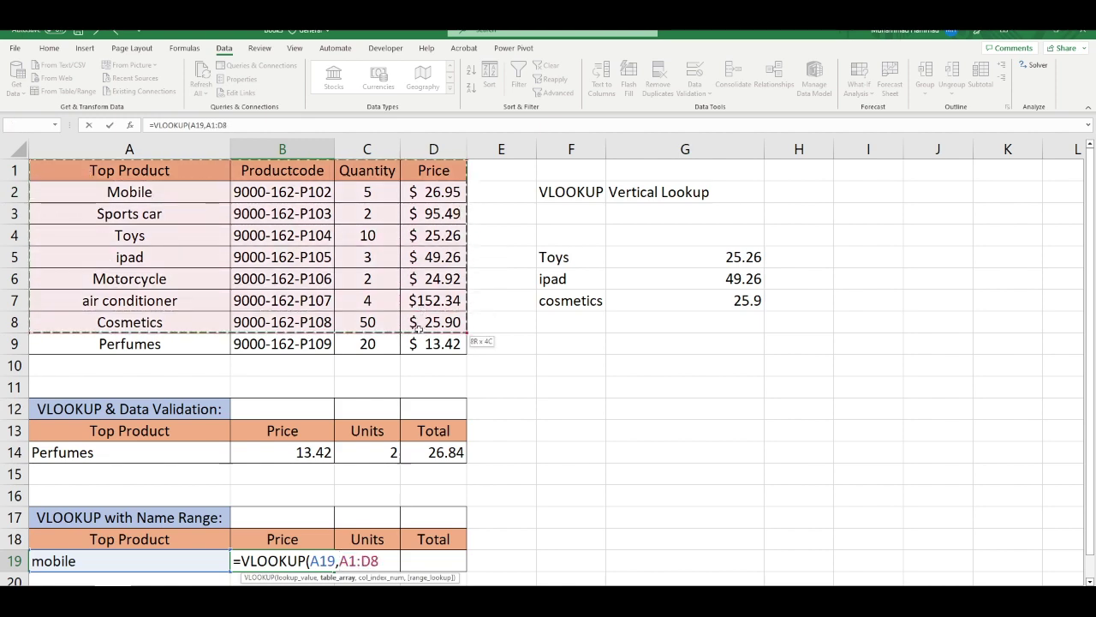
scroll(418, 341, "down", 5)
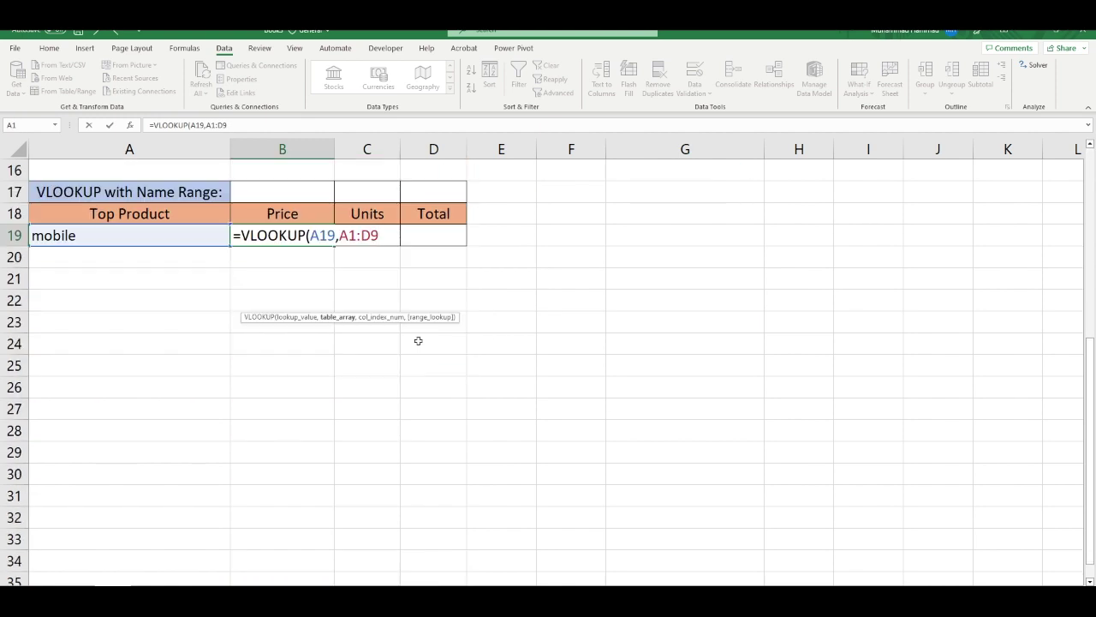
type(",")
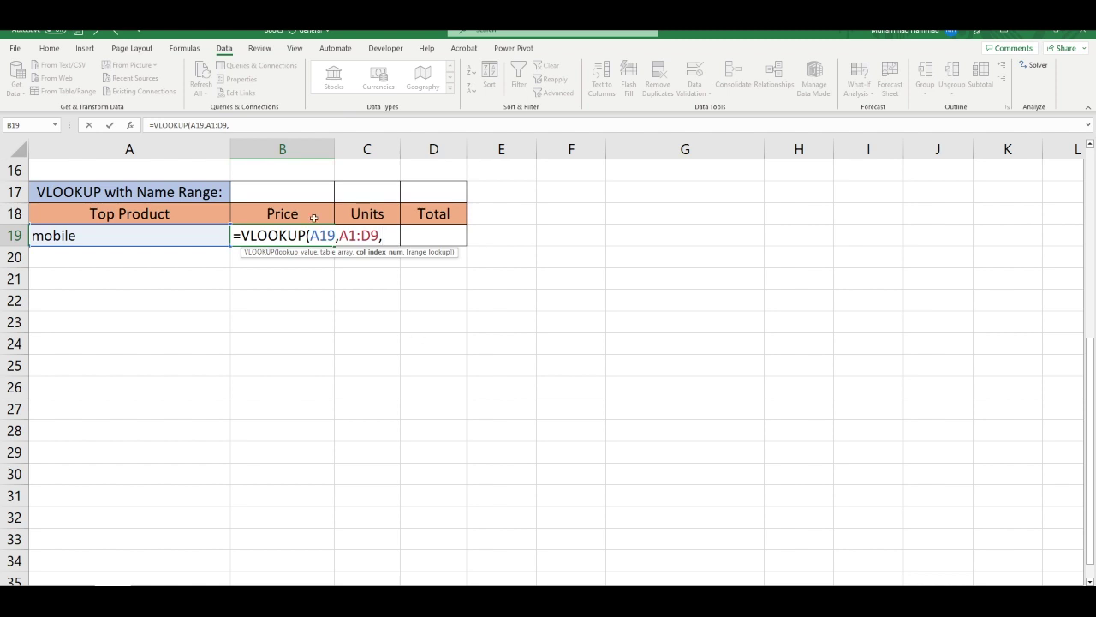
type("4")
type(",")
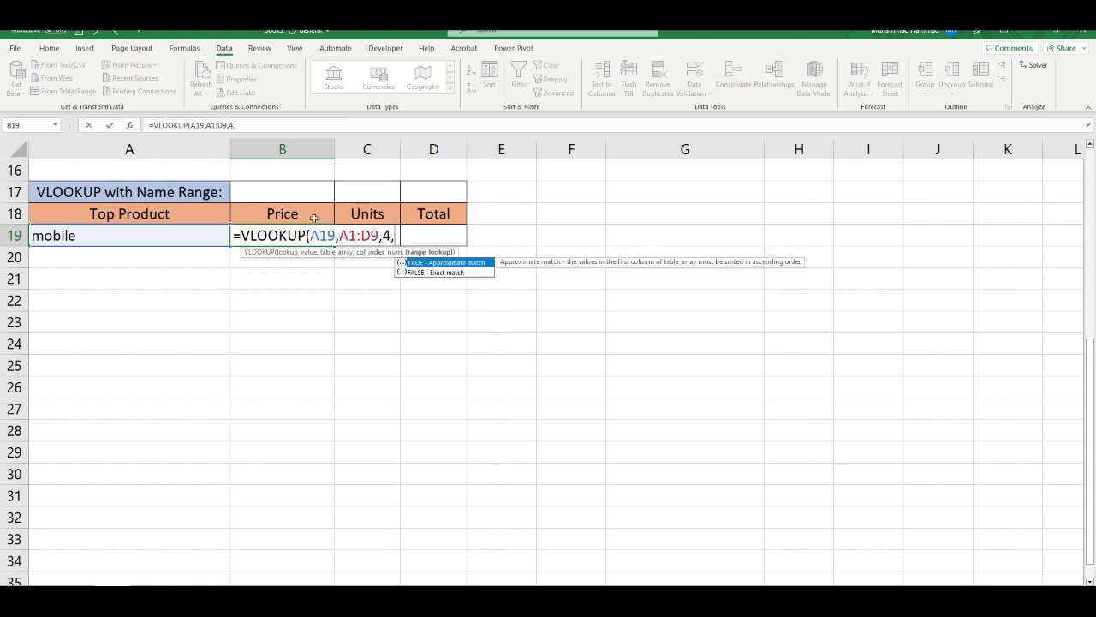
type("0)")
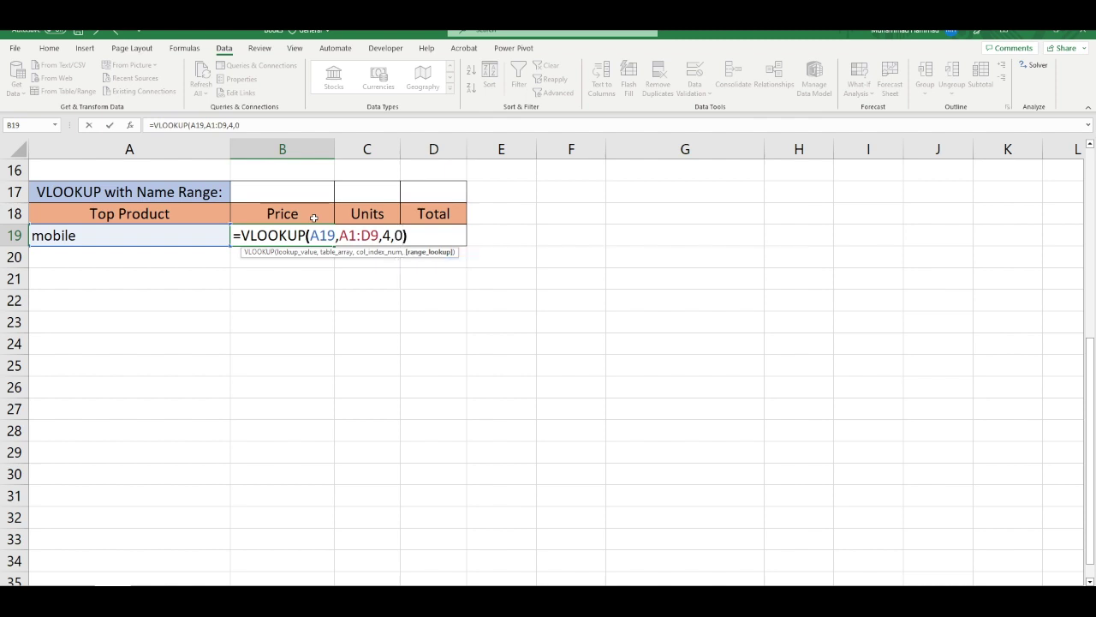
key("Return")
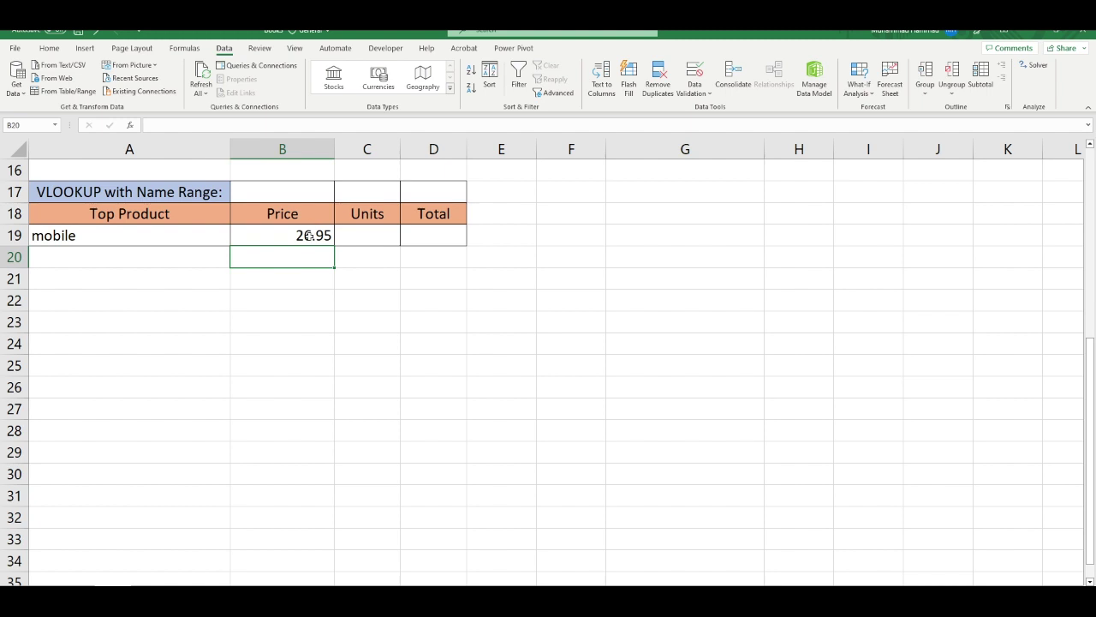
left_click(310, 238)
Enter 5 units for the mobile row in C19.
left_click(141, 243)
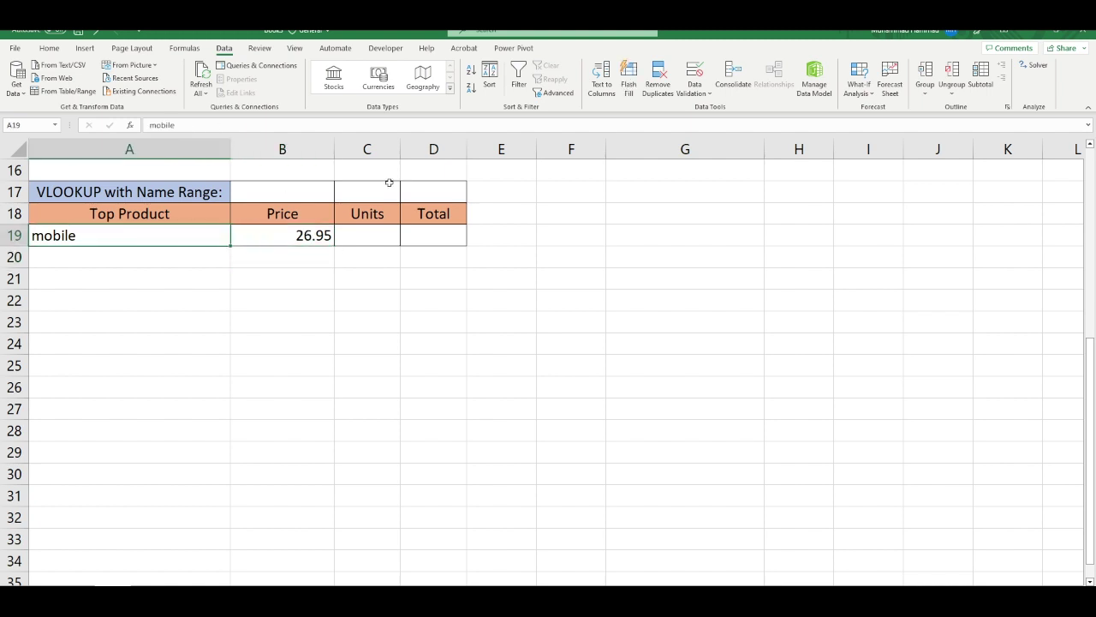
double_click(383, 235)
type("5")
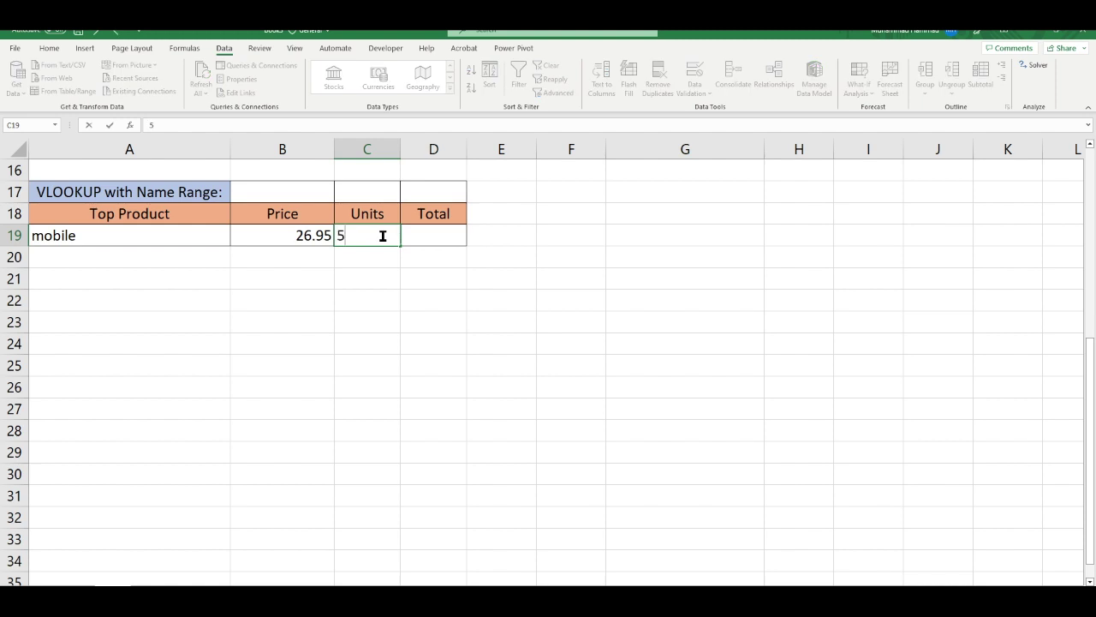
key("Return")
Enter =B19*C19 in D19, giving a mobile Total of 134.75.
left_click(424, 239)
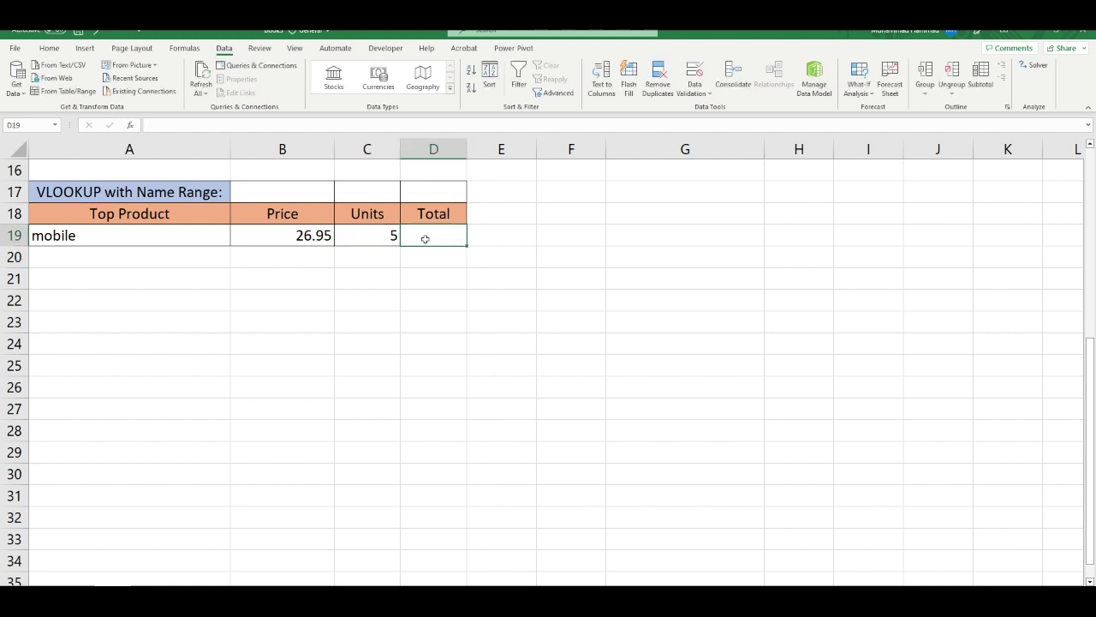
type("=")
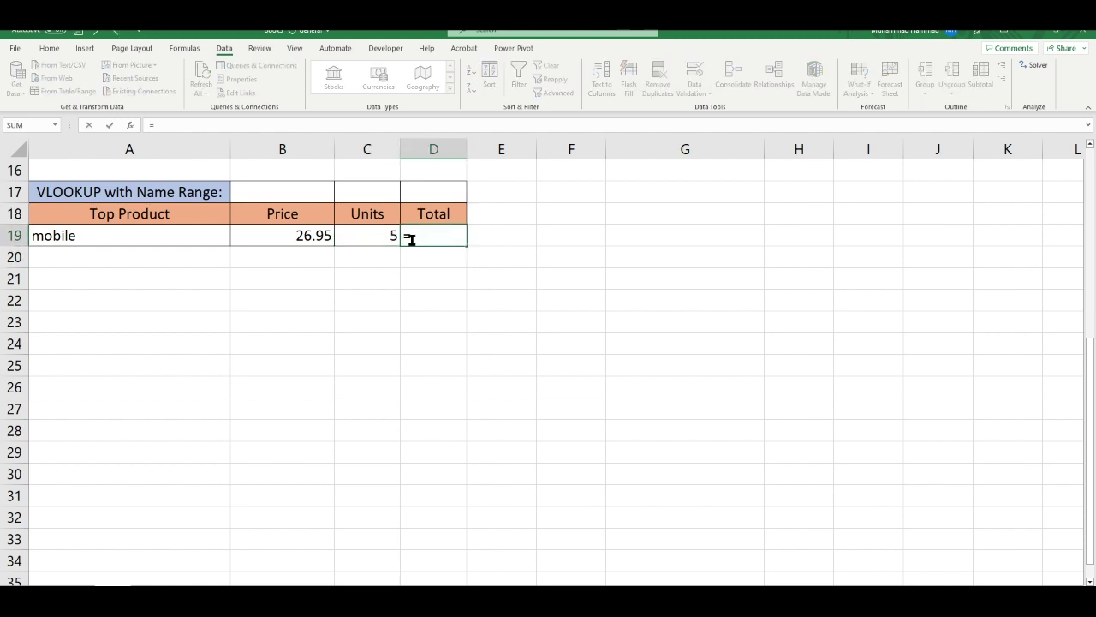
left_click(334, 237)
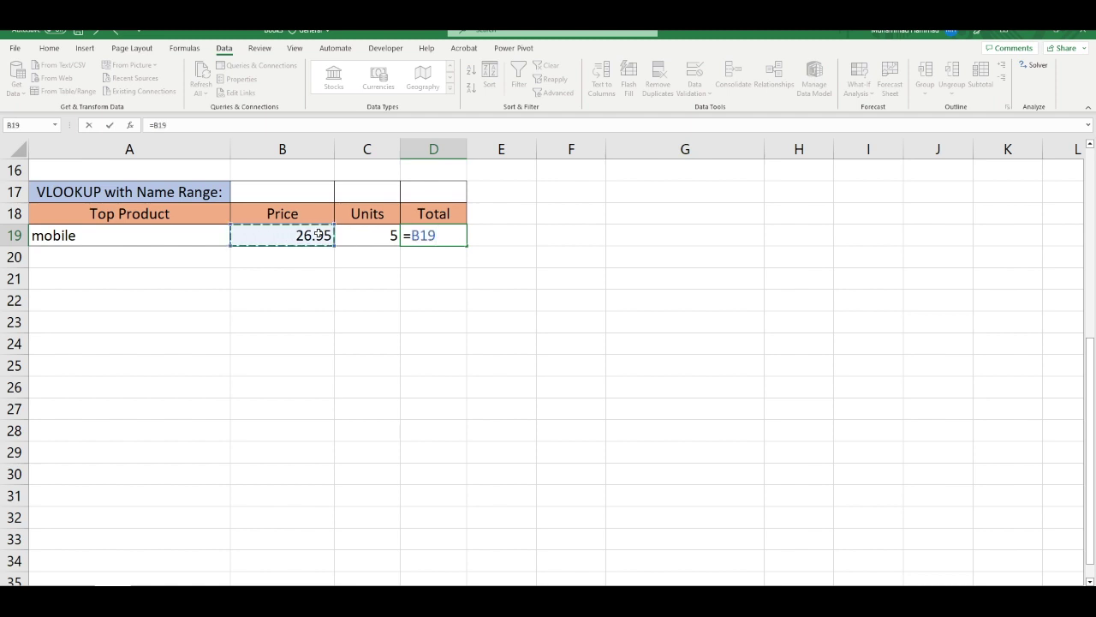
type("*")
key("Right")
key("Left")
key("Left")
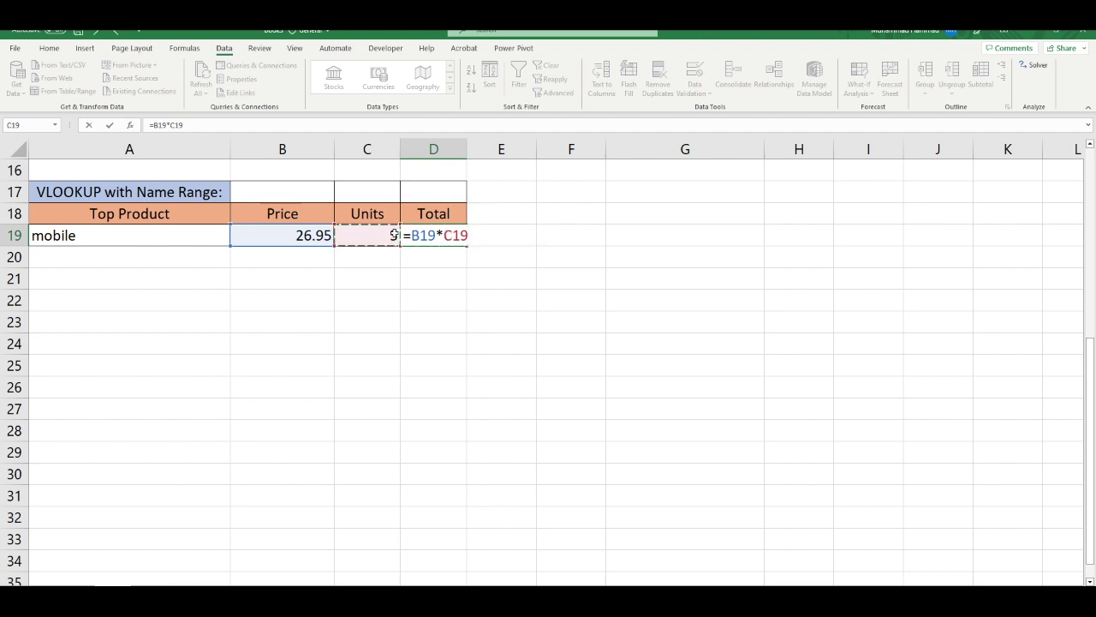
key("BackSpace")
key("BackSpace")
key("BackSpace")
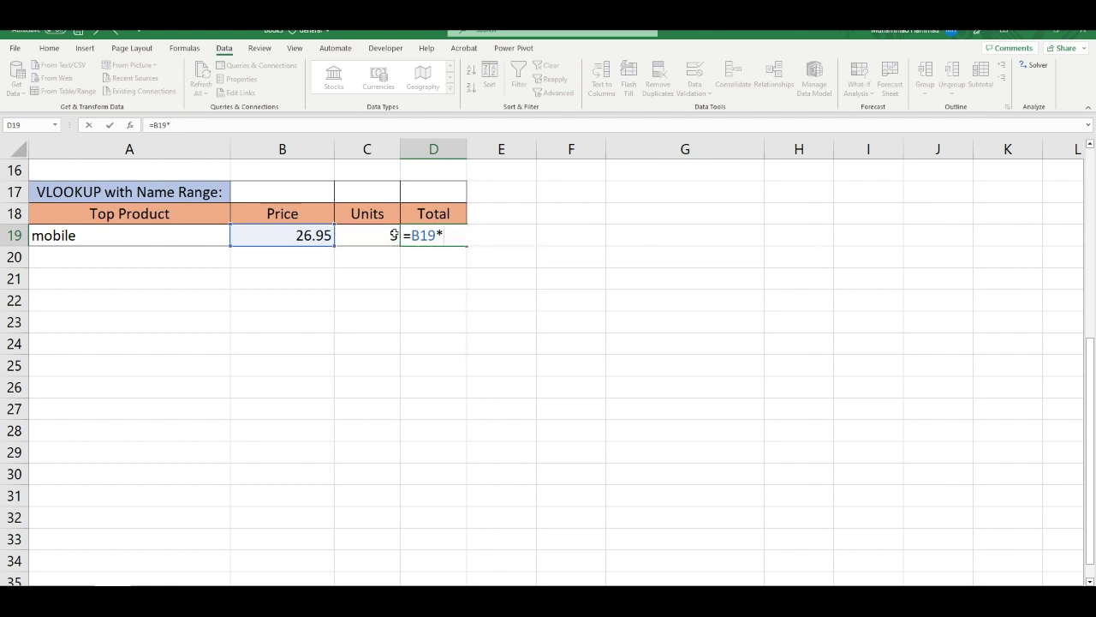
left_click(366, 234)
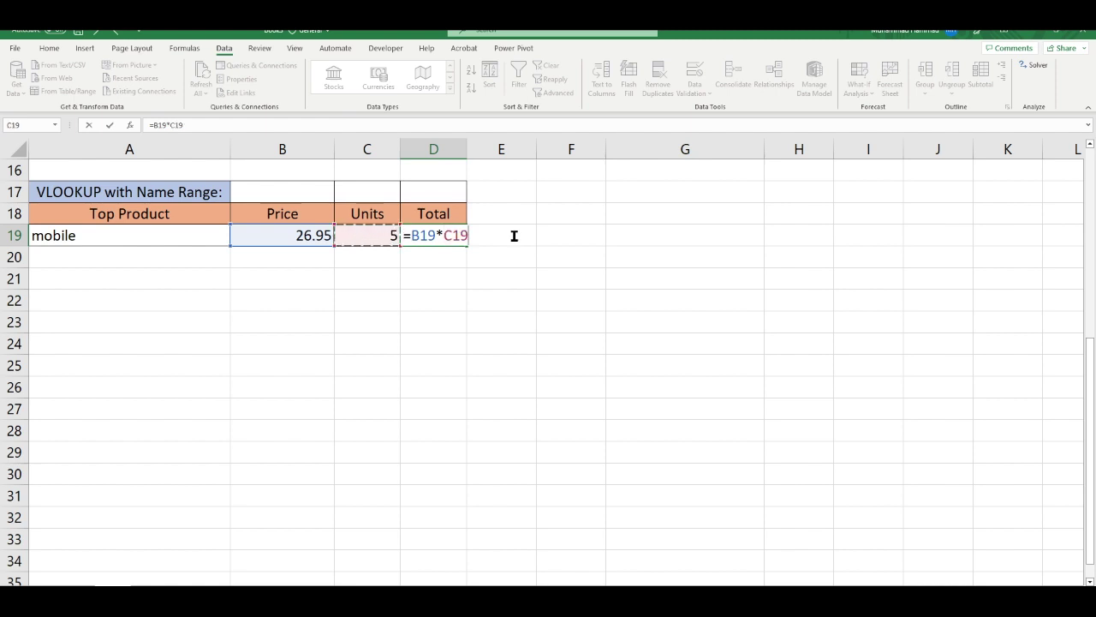
key("Return")
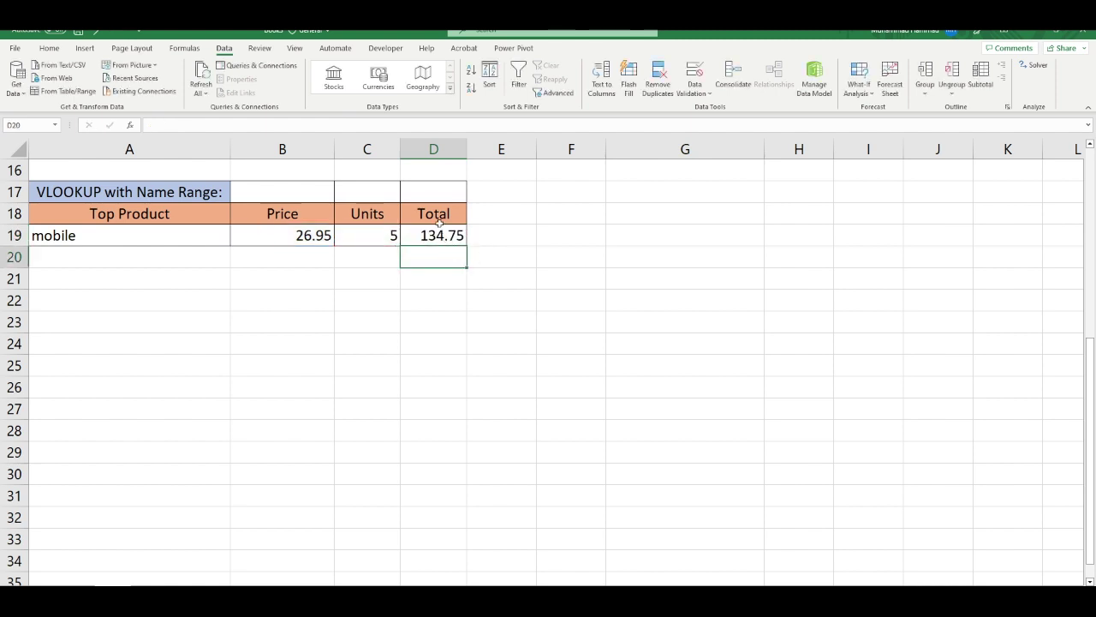
Start a VLOOKUP in the toys Price cell B20 from Formulas > Lookup & Reference.
left_click(439, 235)
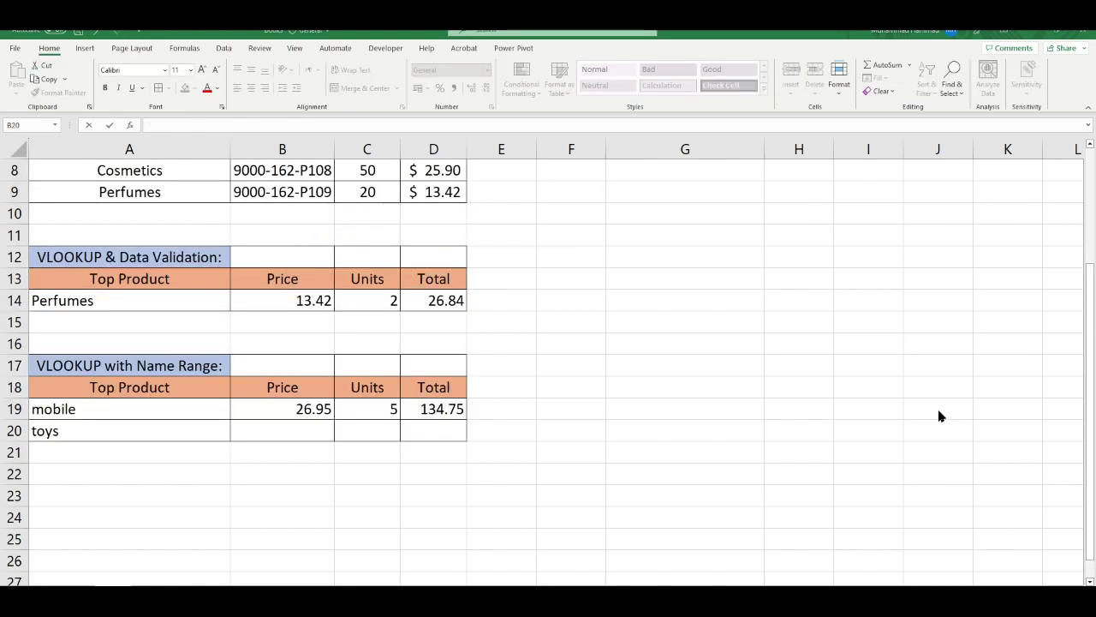
left_click(285, 433)
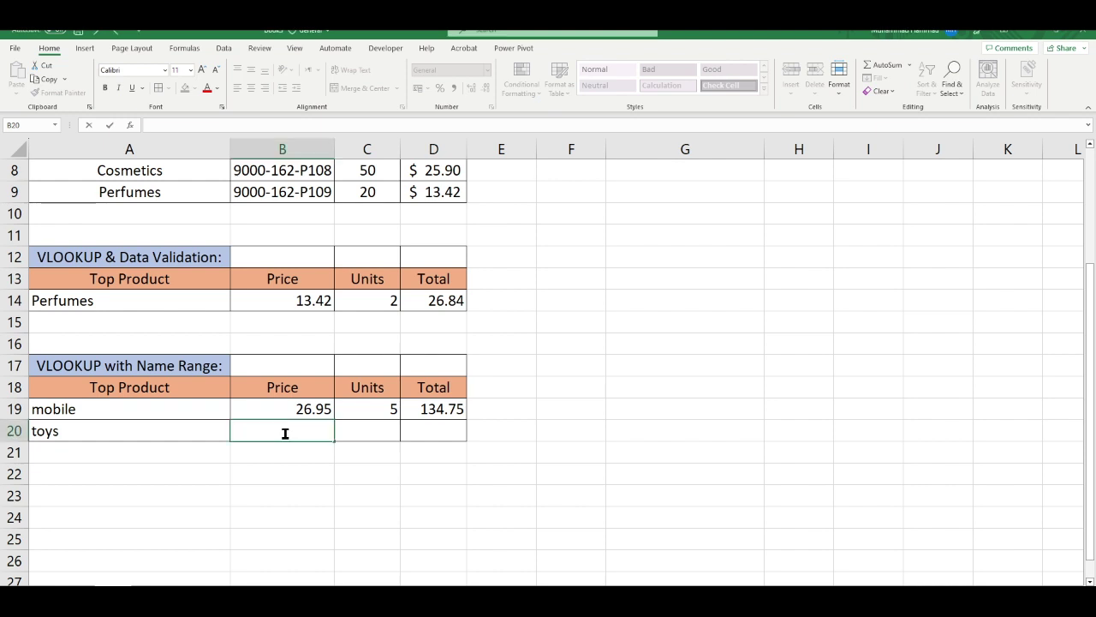
scroll(285, 434, "up", 2)
scroll(283, 433, "down", 3)
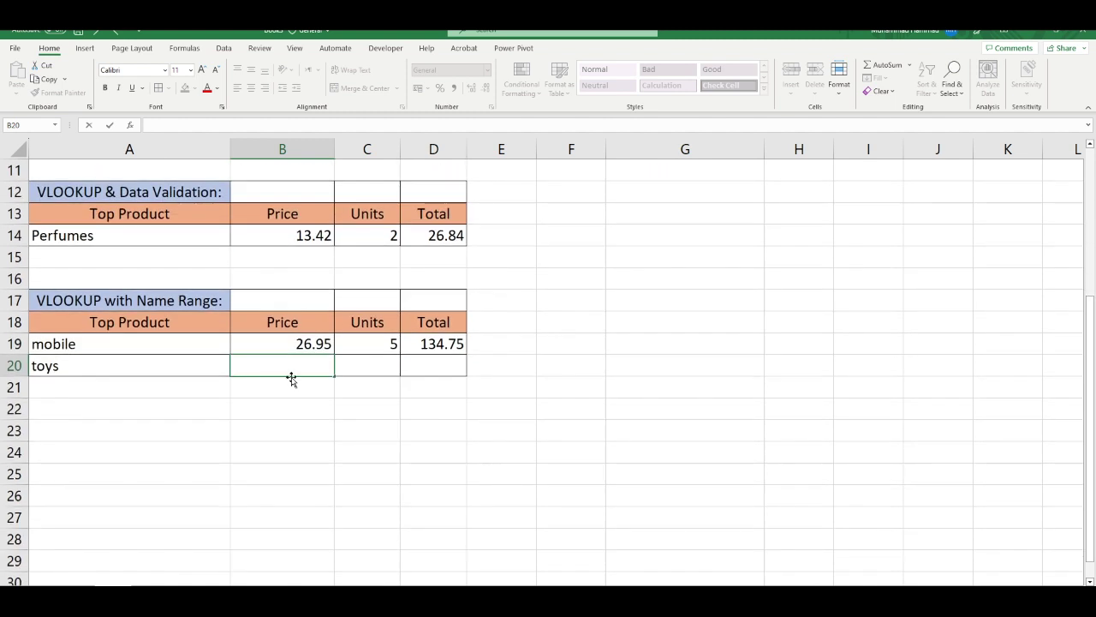
type("=")
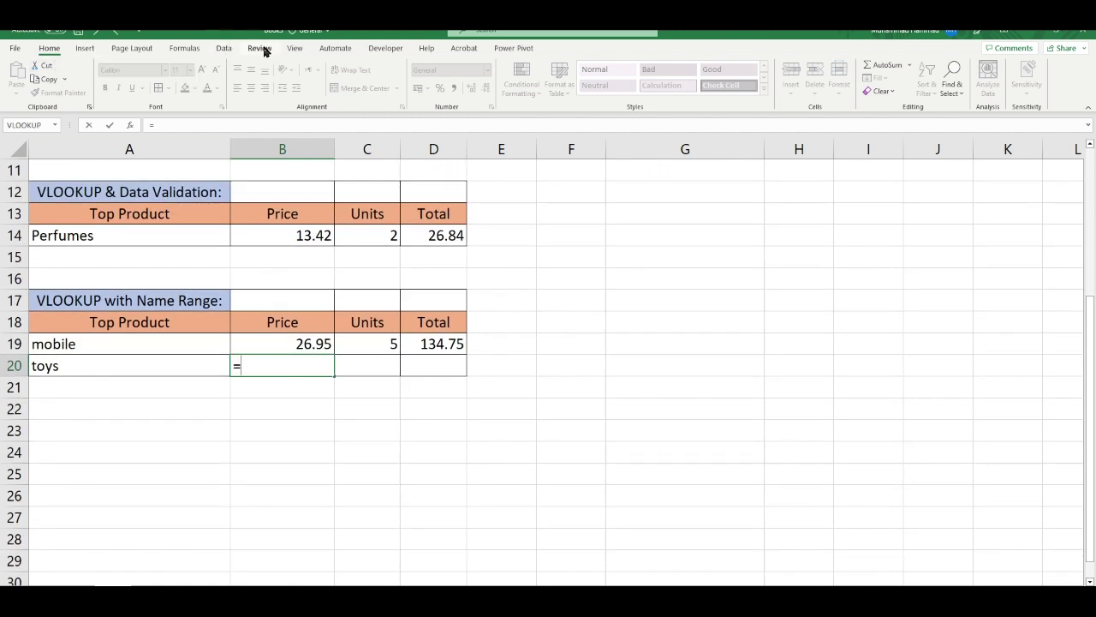
left_click(185, 49)
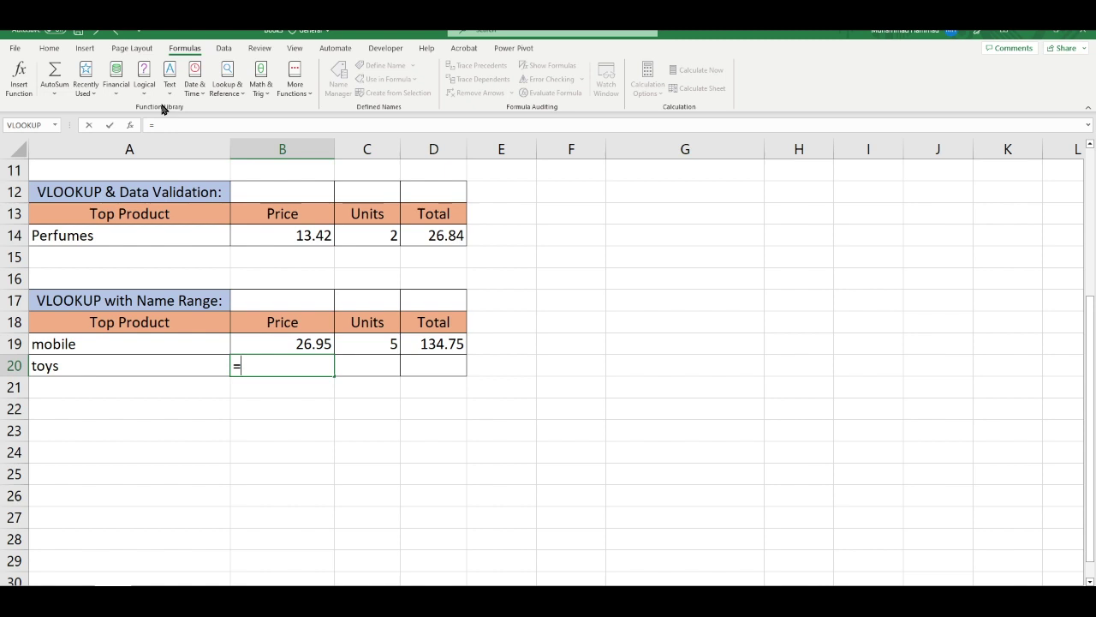
left_click(242, 85)
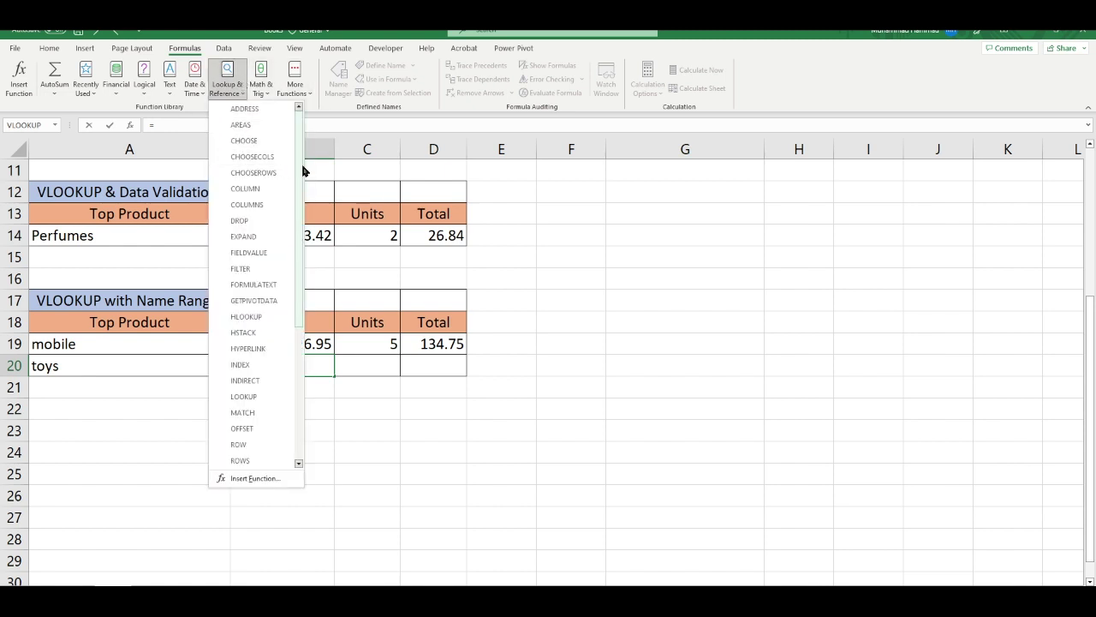
left_click_drag(300, 171, 283, 322)
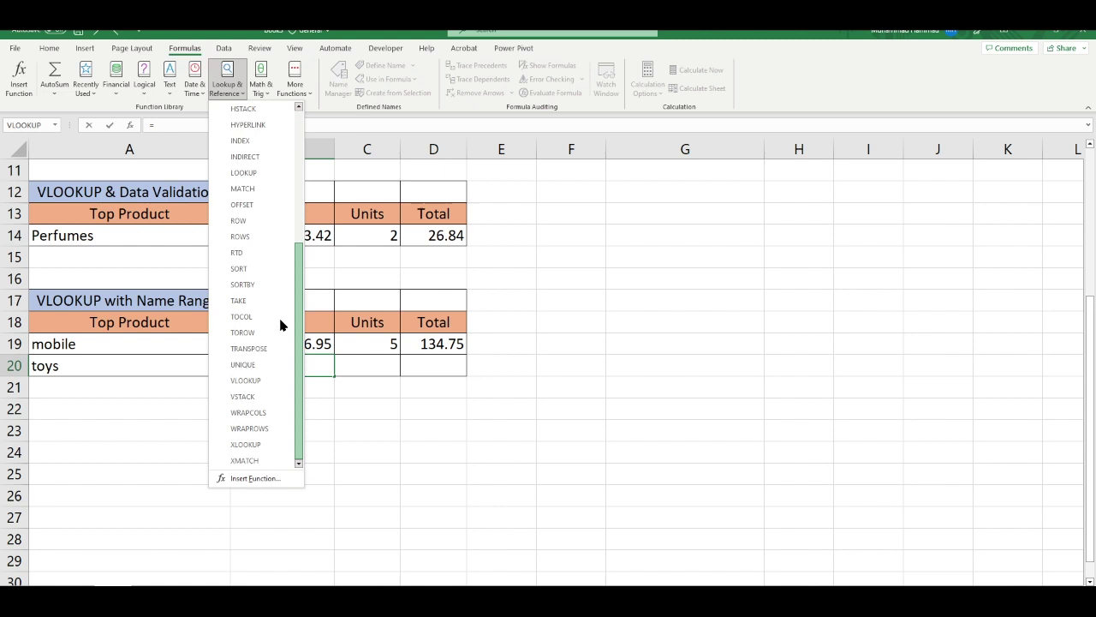
left_click(240, 385)
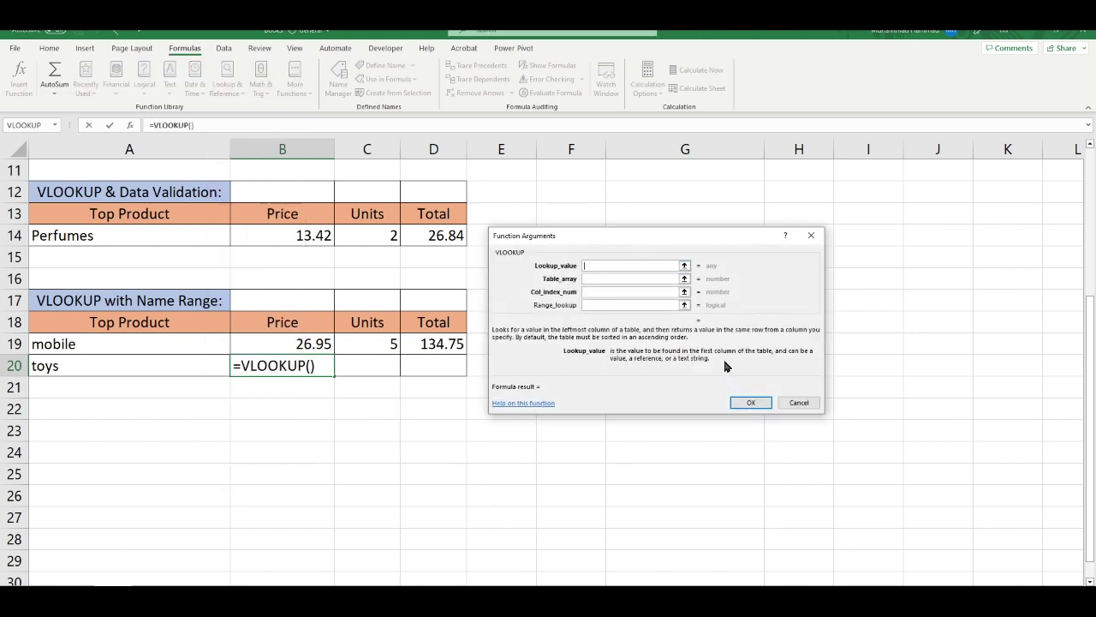
Set the VLOOKUP arguments to A20, A1:D9, column 4 and 0, returning 25.26.
left_click(162, 368)
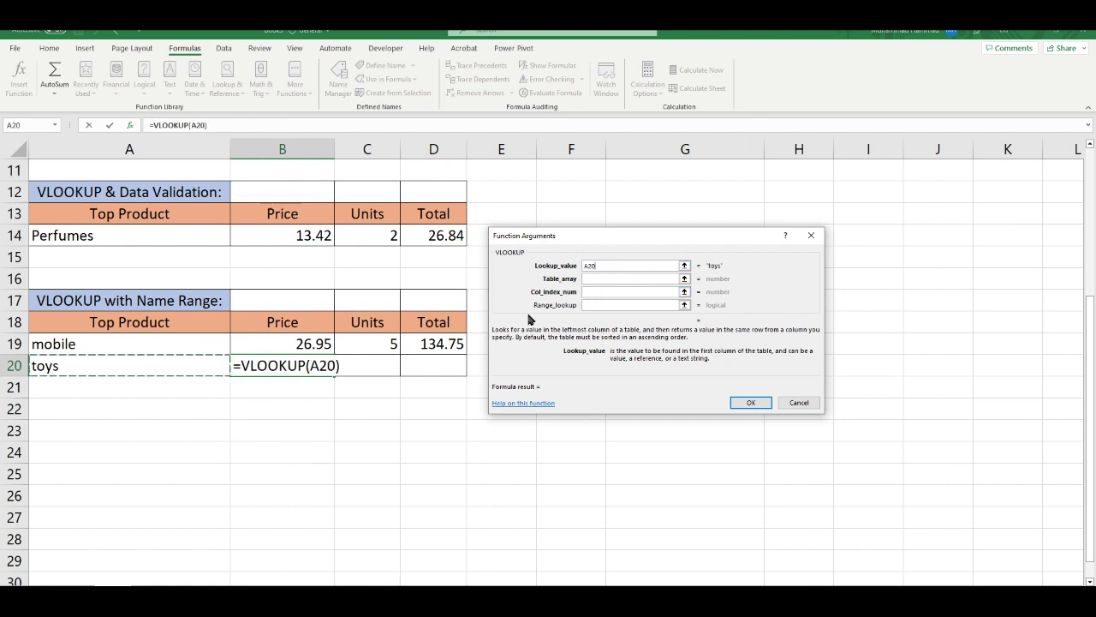
left_click(604, 279)
scroll(375, 295, "up", 3)
scroll(375, 295, "up", 1)
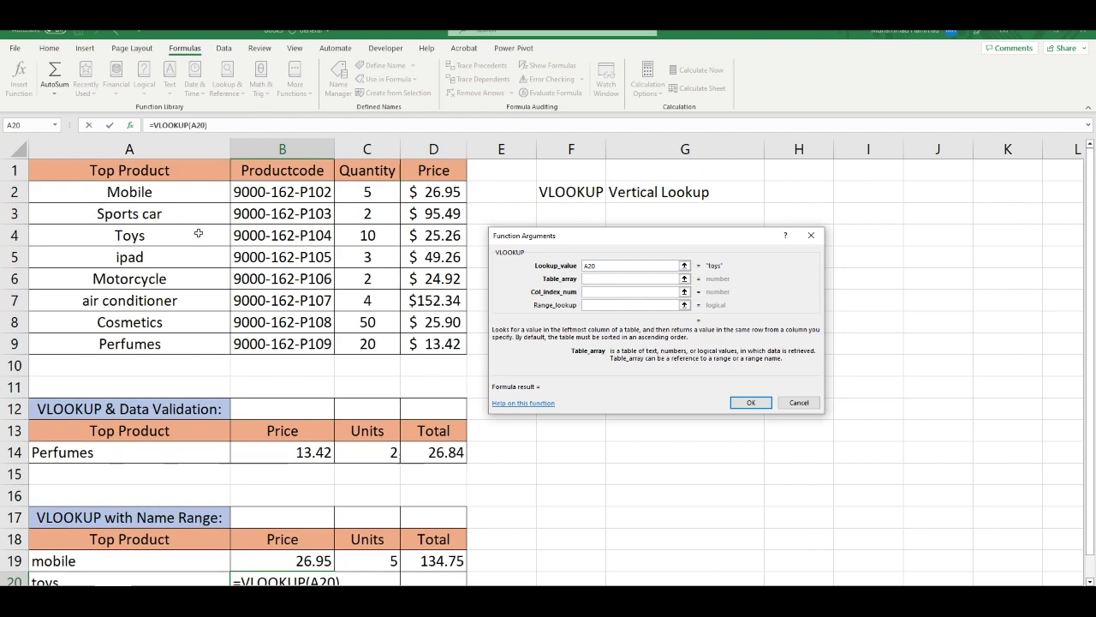
mouse_move(117, 173)
left_mouse_down()
mouse_move(388, 318)
mouse_move(411, 343)
left_mouse_up()
left_click(633, 293)
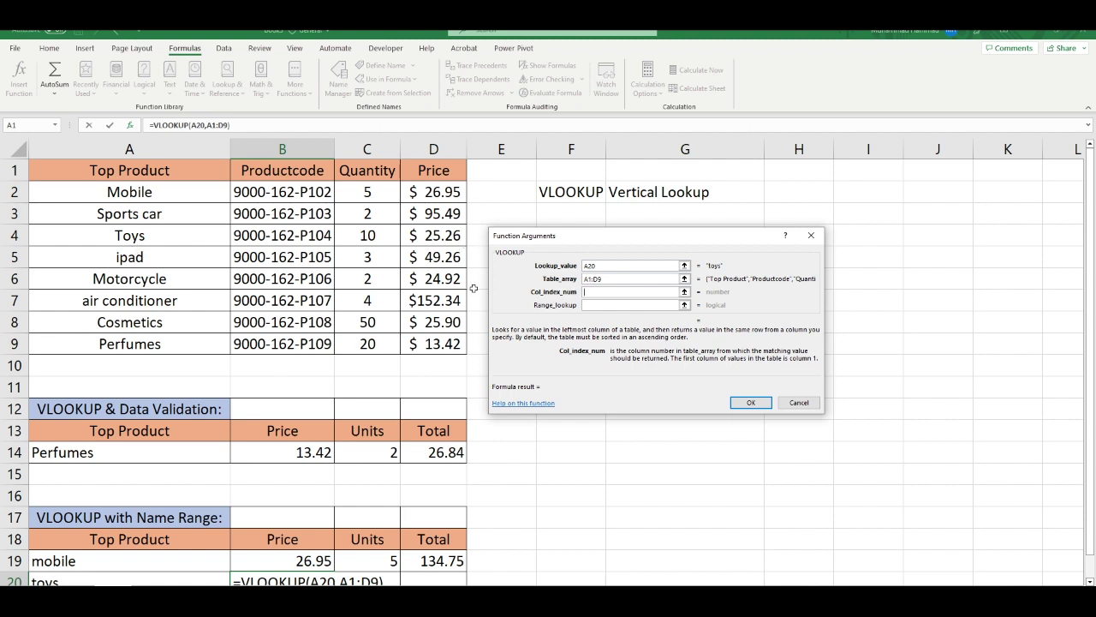
type("4")
left_click(613, 304)
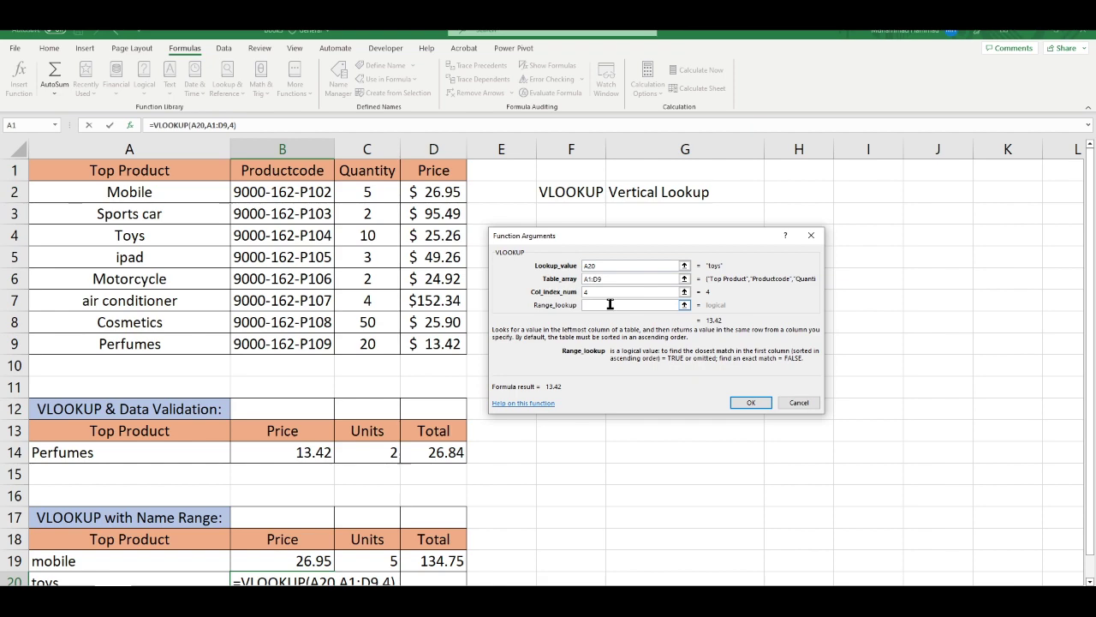
type("0")
left_click(749, 401)
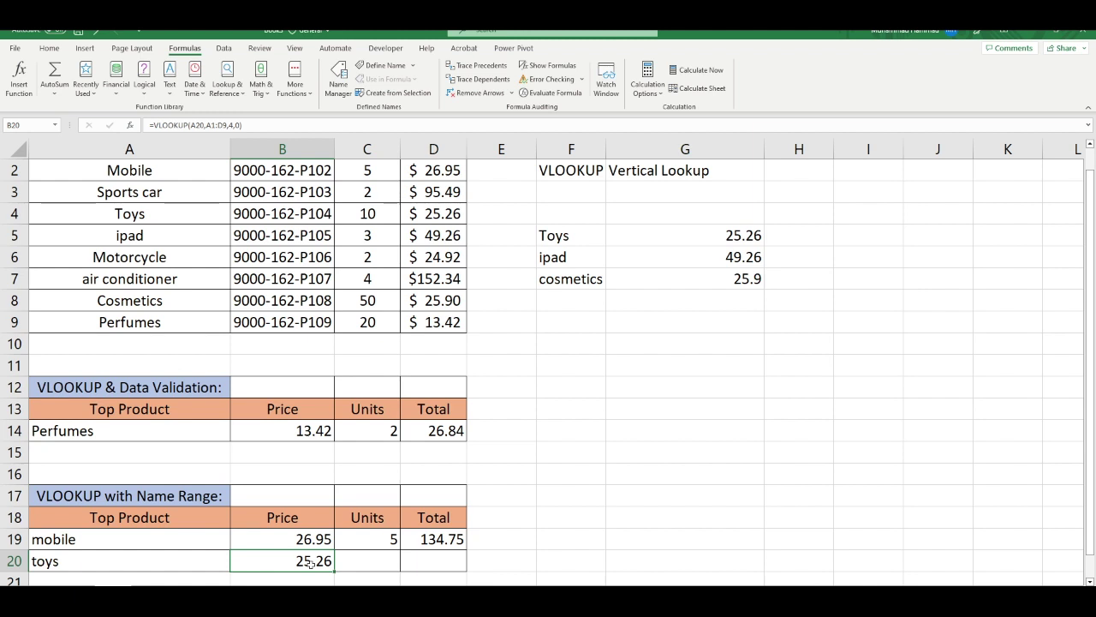
Enter 2 units for toys in C20.
left_click(382, 561)
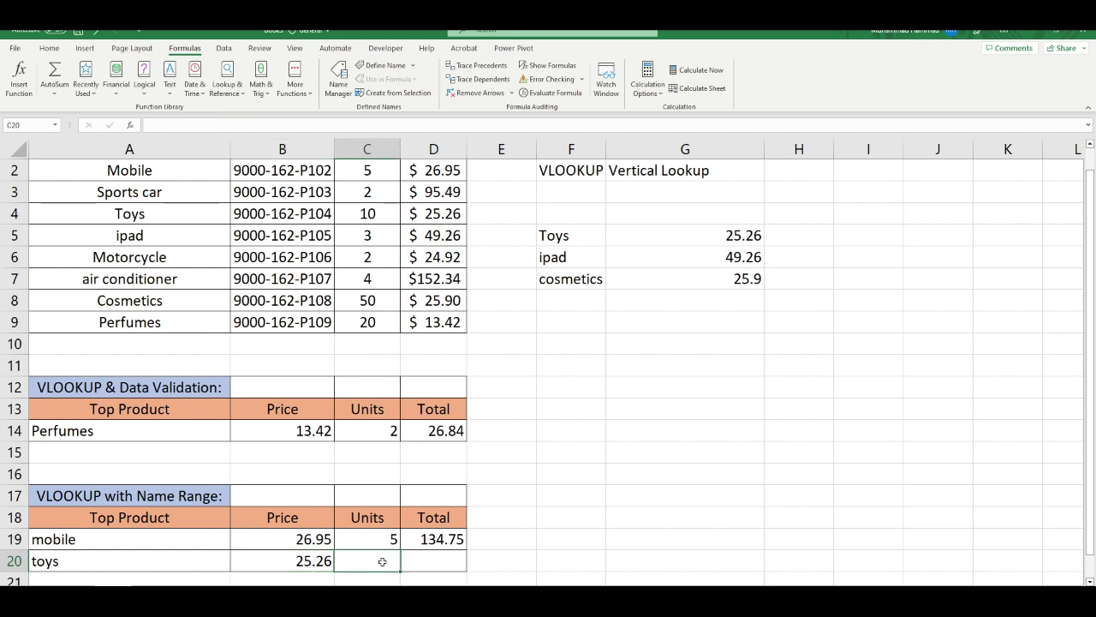
type("2")
left_click(449, 547)
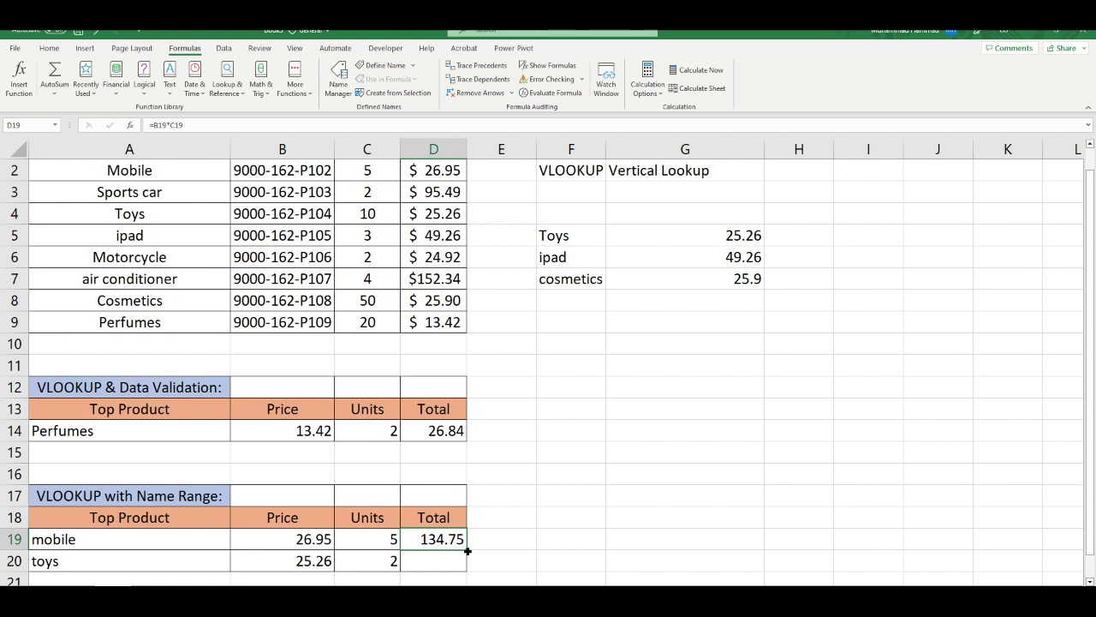
Fill D19's total formula down to D20, giving toys a Total of 50.52.
left_click_drag(467, 551, 468, 569)
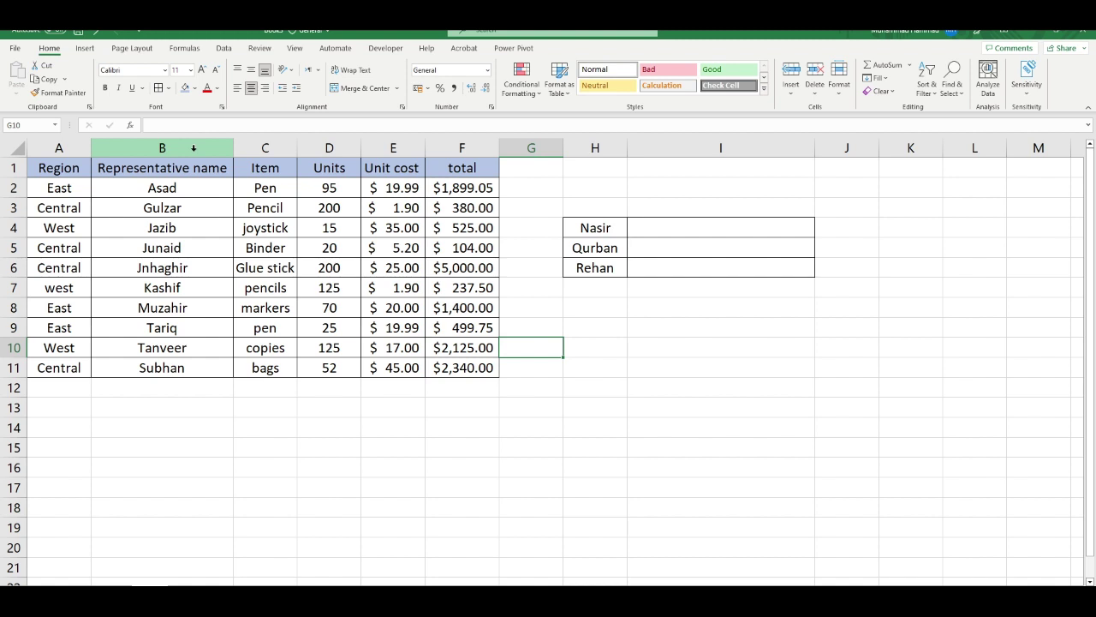
Sort the sales table A to Z by Representative name, expanding the selection to whole rows.
left_click(194, 149)
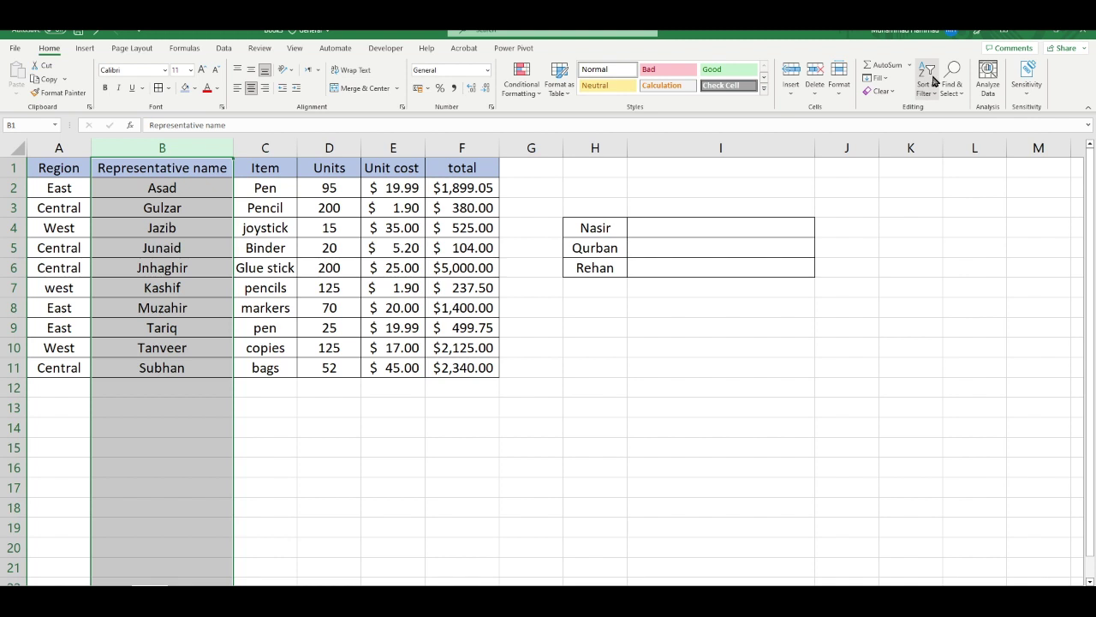
left_click(933, 80)
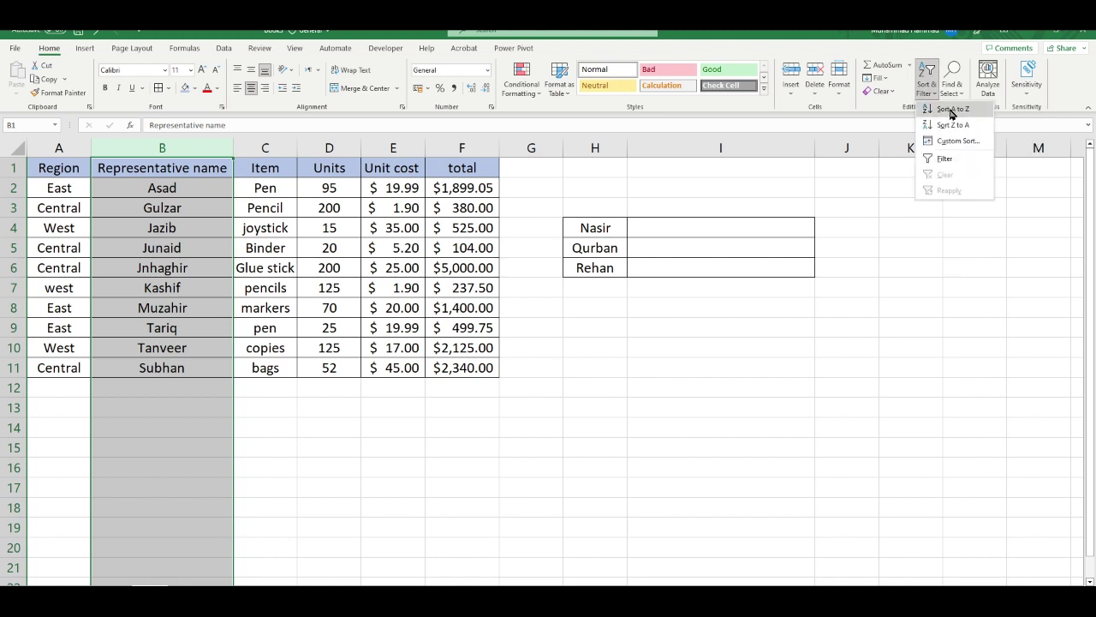
left_click(952, 110)
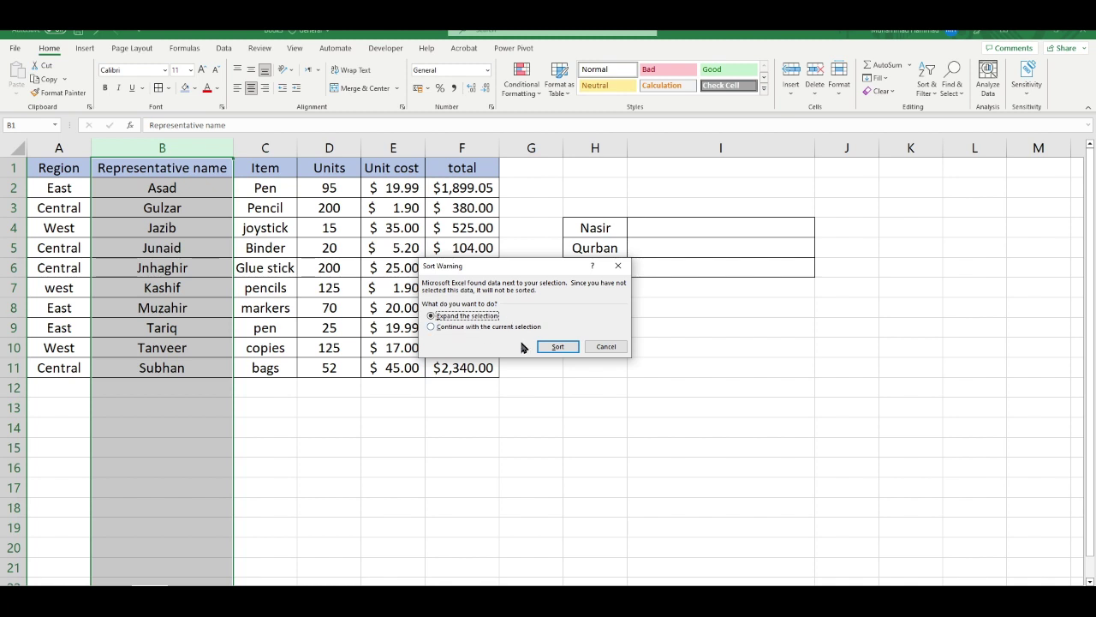
left_click(553, 346)
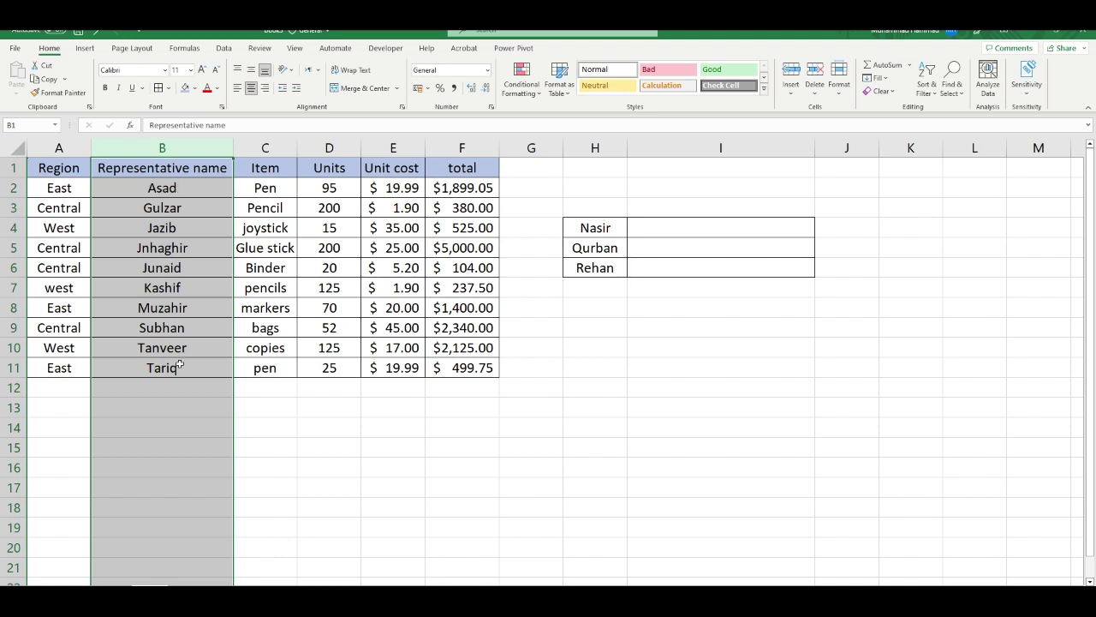
Begin a VLOOKUP in I4 using Nasir in H4 as the lookup value.
left_click(291, 429)
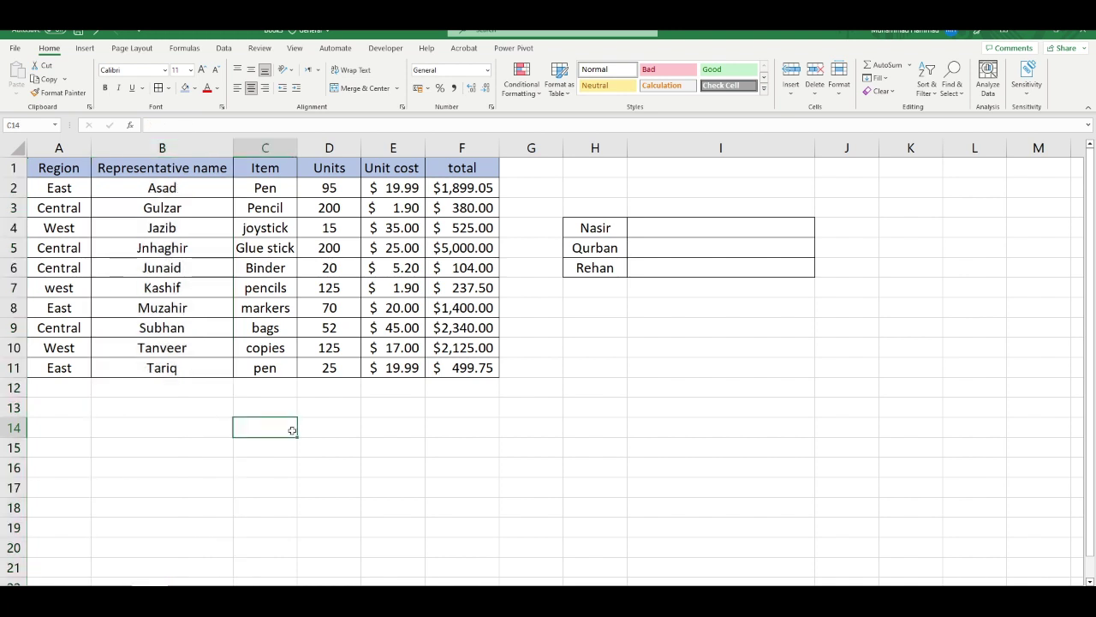
left_click(596, 233)
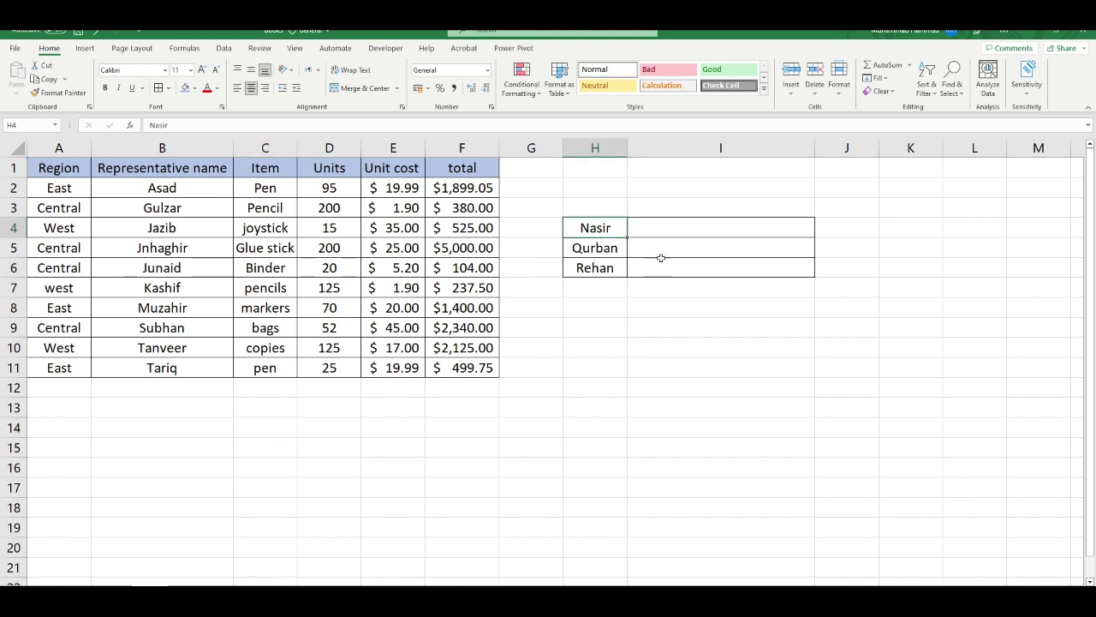
left_click(656, 230)
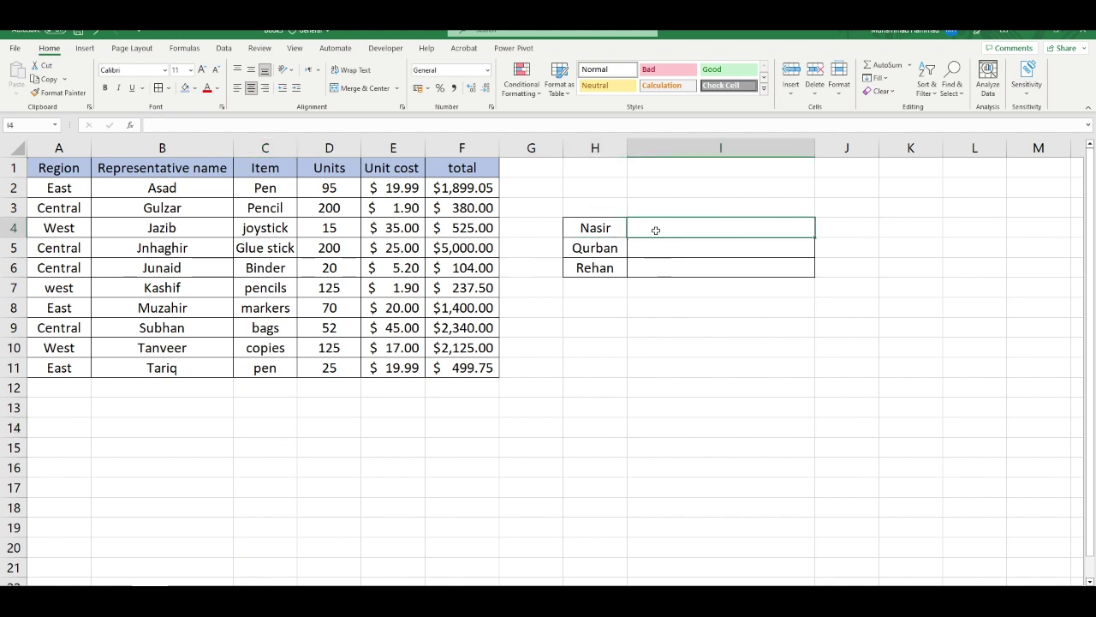
type("=vloo")
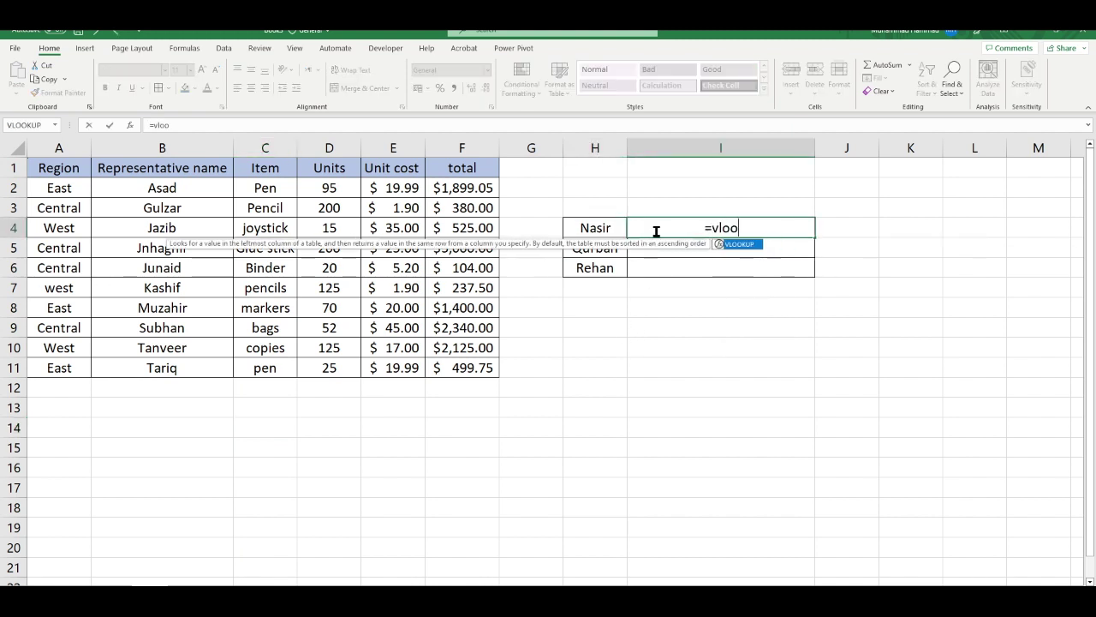
key("Tab")
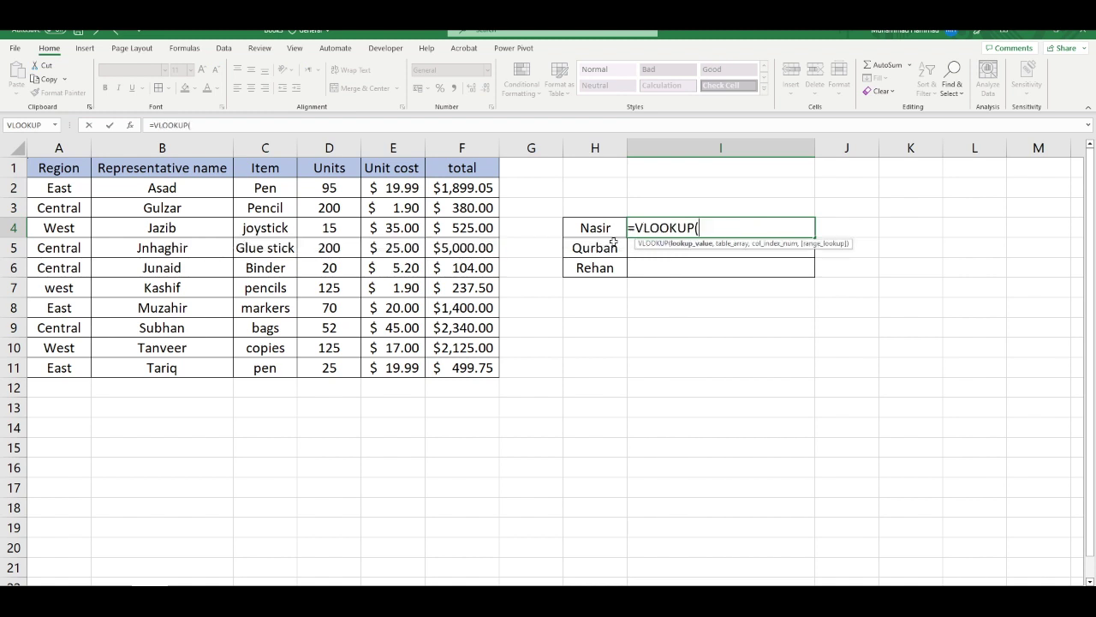
left_click(603, 231)
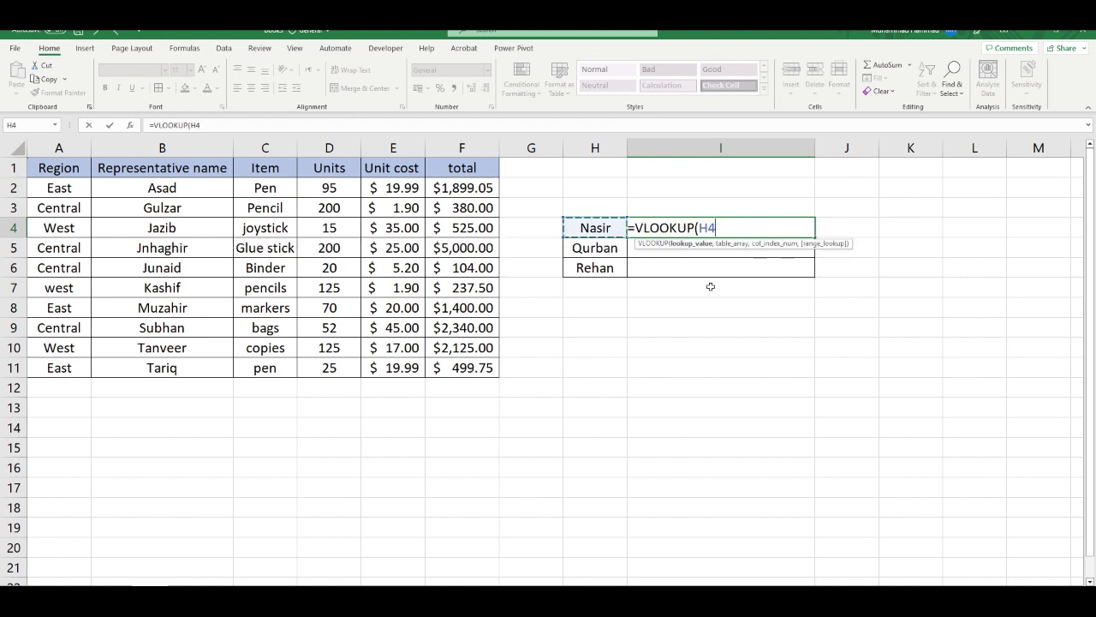
type(",")
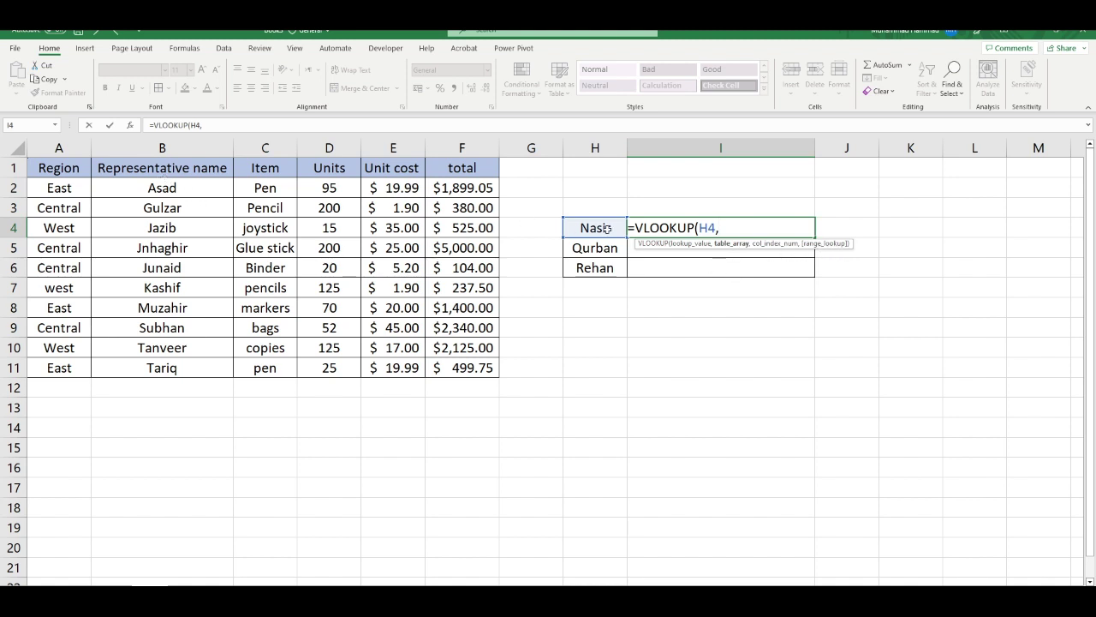
Complete it with table B1:C11, column 2 and TRUE approximate match, returning markers.
left_click_drag(152, 167, 151, 364)
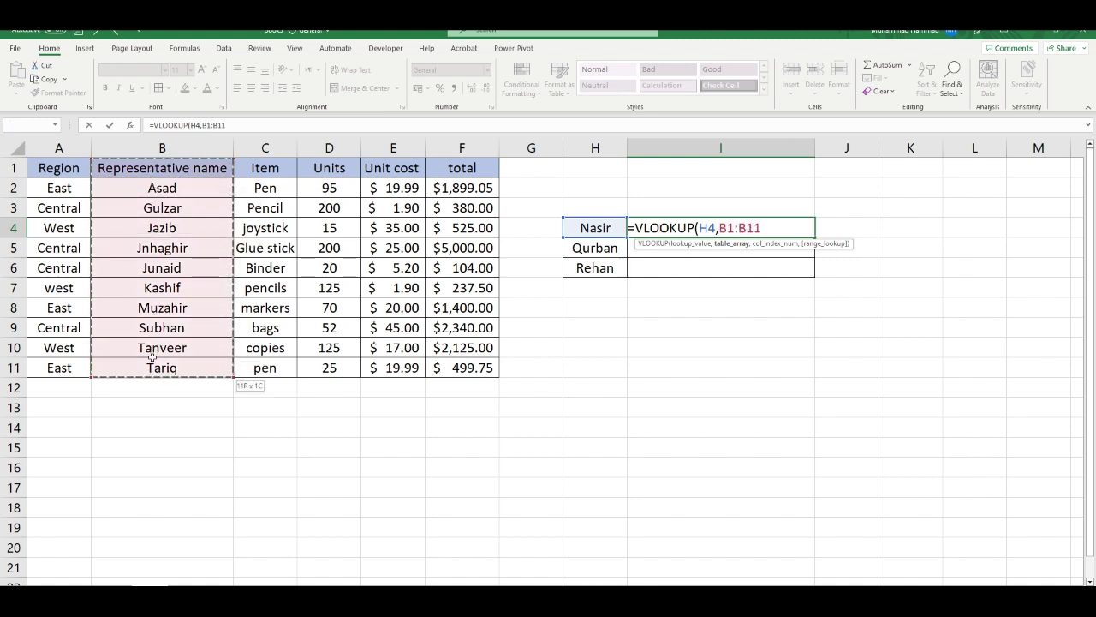
left_click_drag(152, 357, 239, 372)
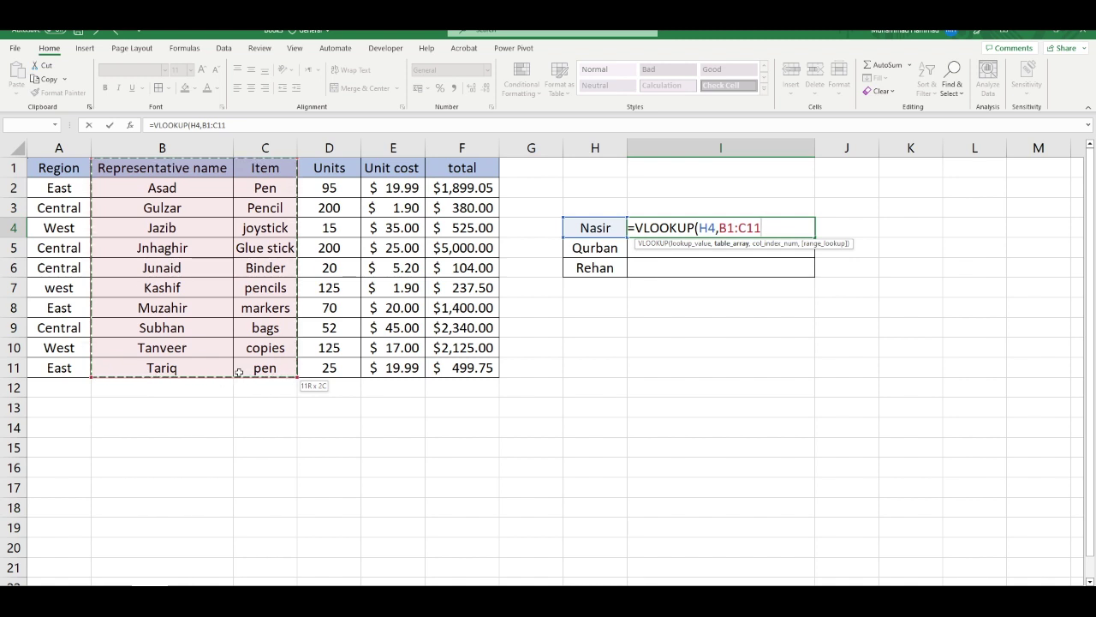
left_click_drag(239, 371, 239, 368)
type(",")
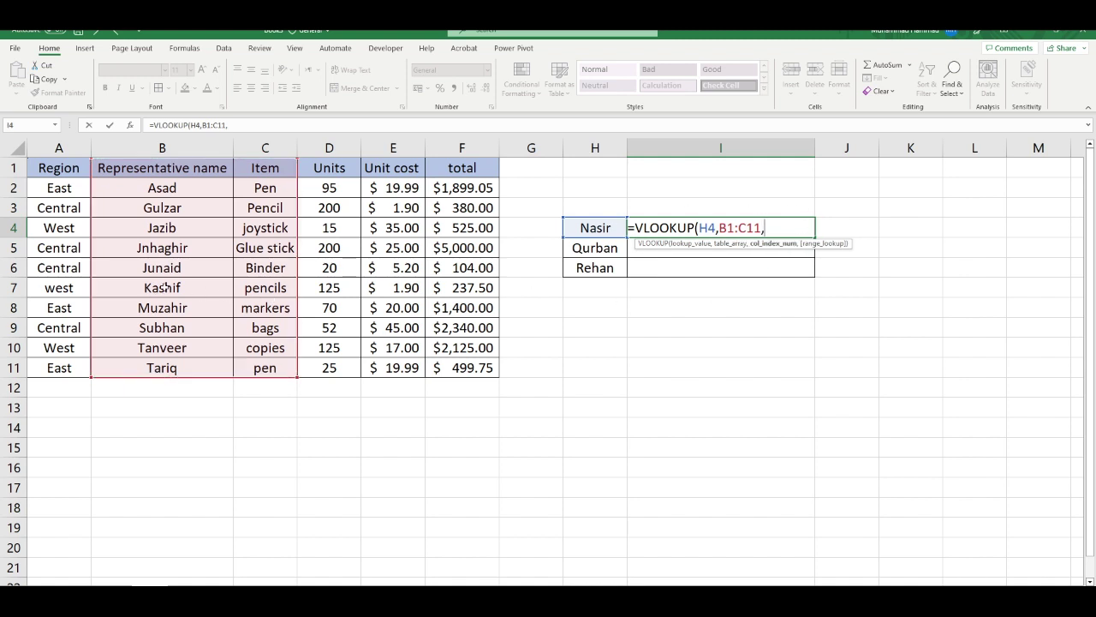
type("2")
type(",")
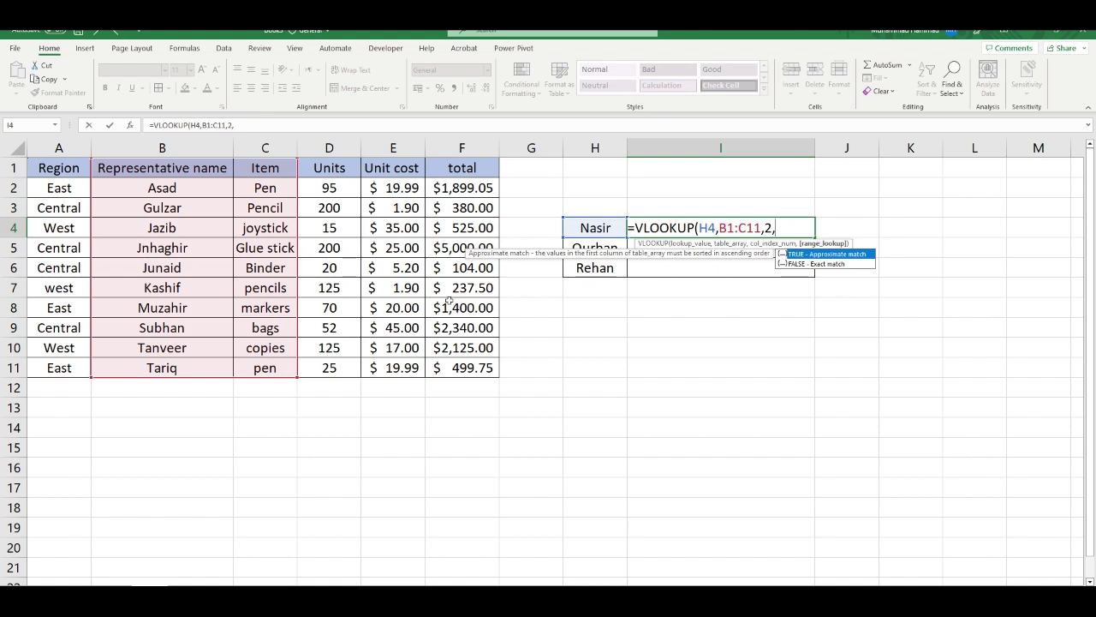
key("Tab")
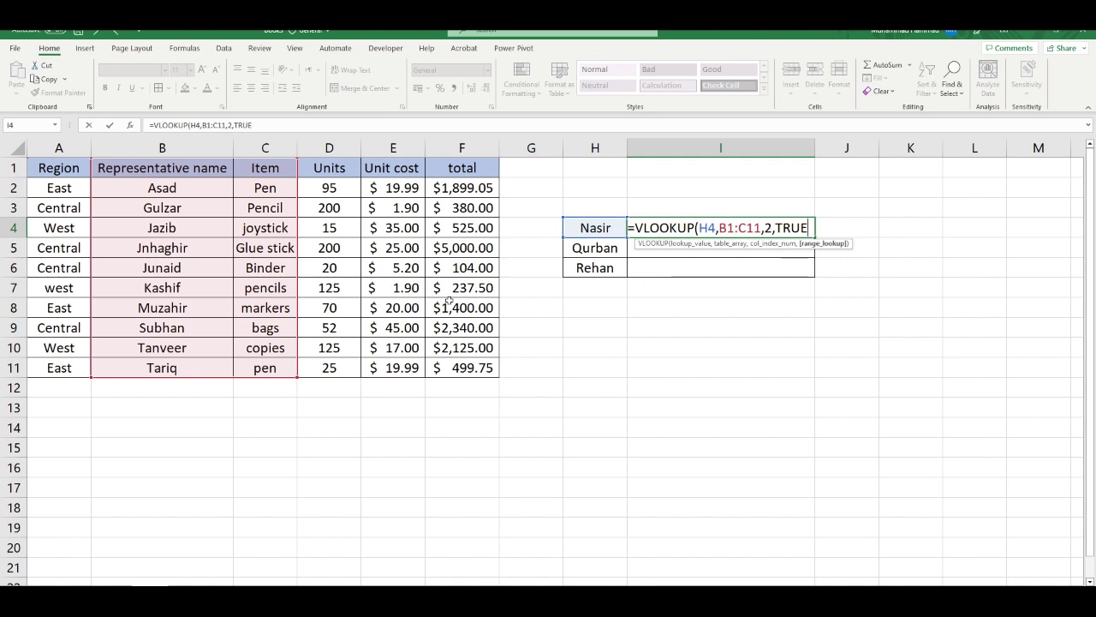
type(")")
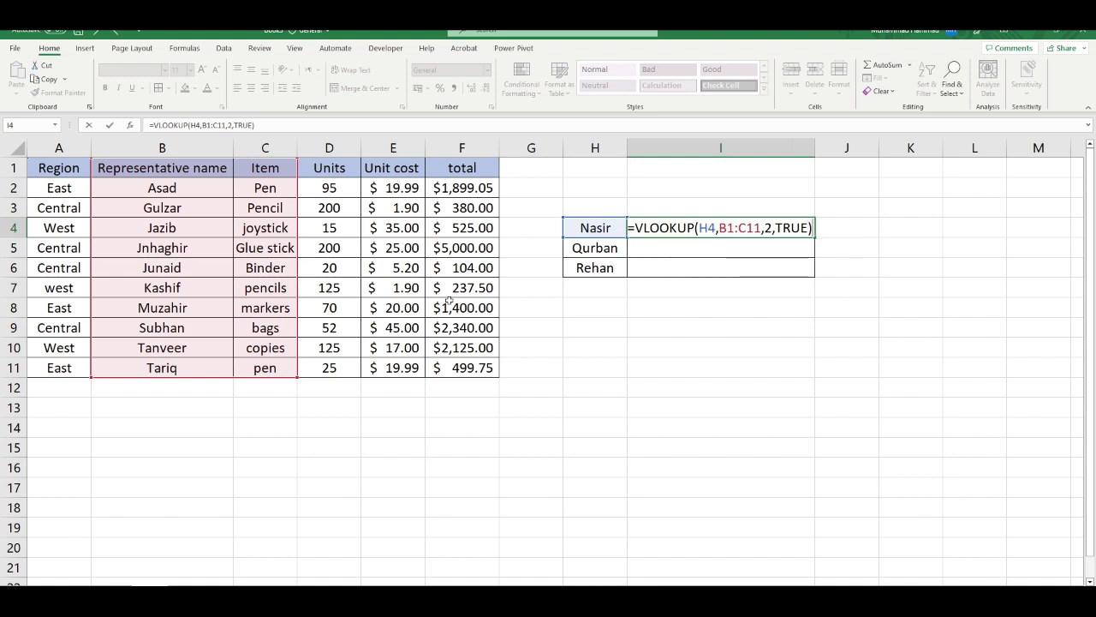
key("Return")
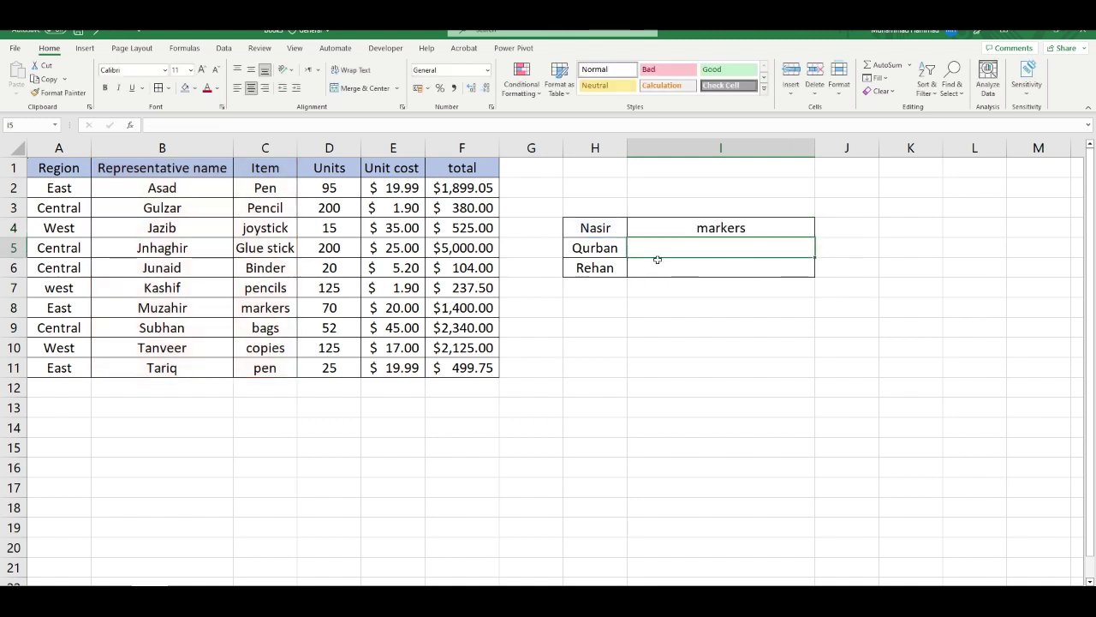
left_click(703, 233)
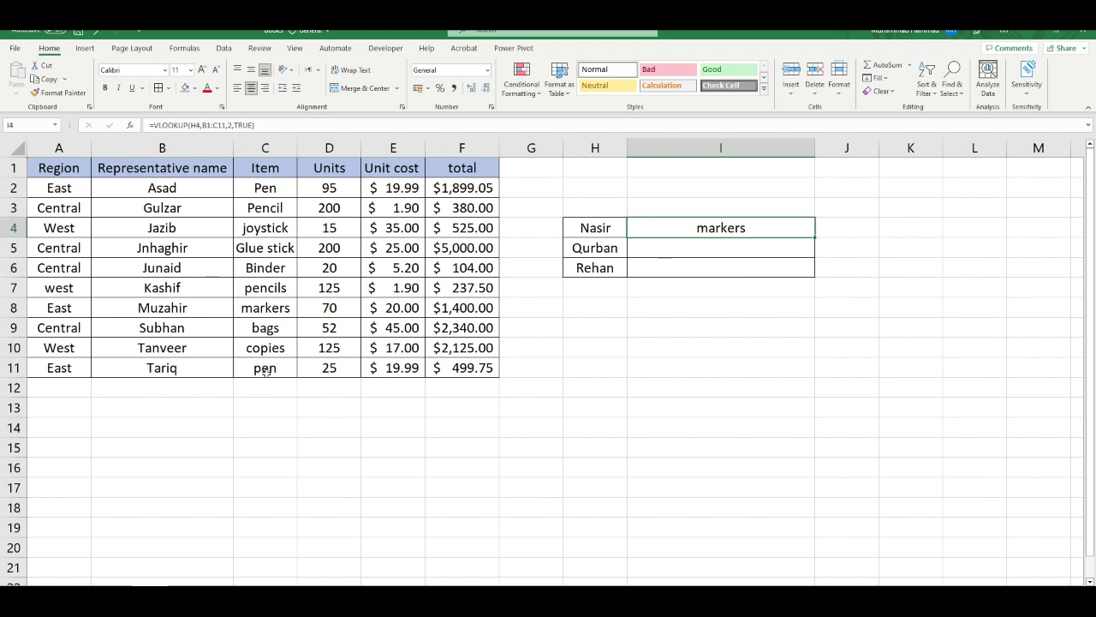
left_click(13, 306)
left_click(549, 366)
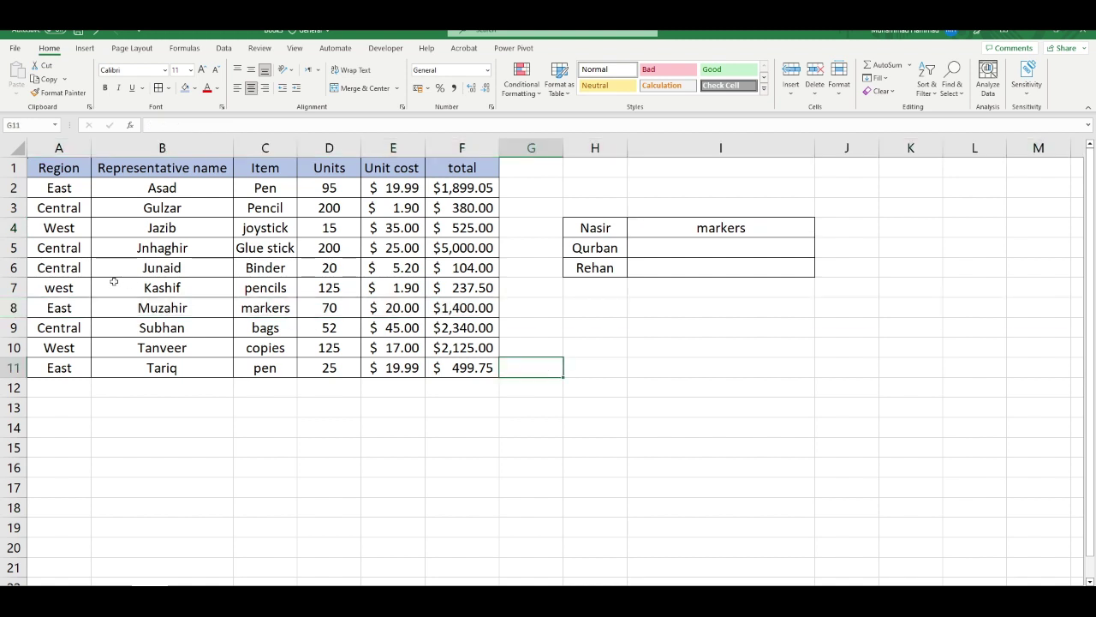
left_click(70, 307)
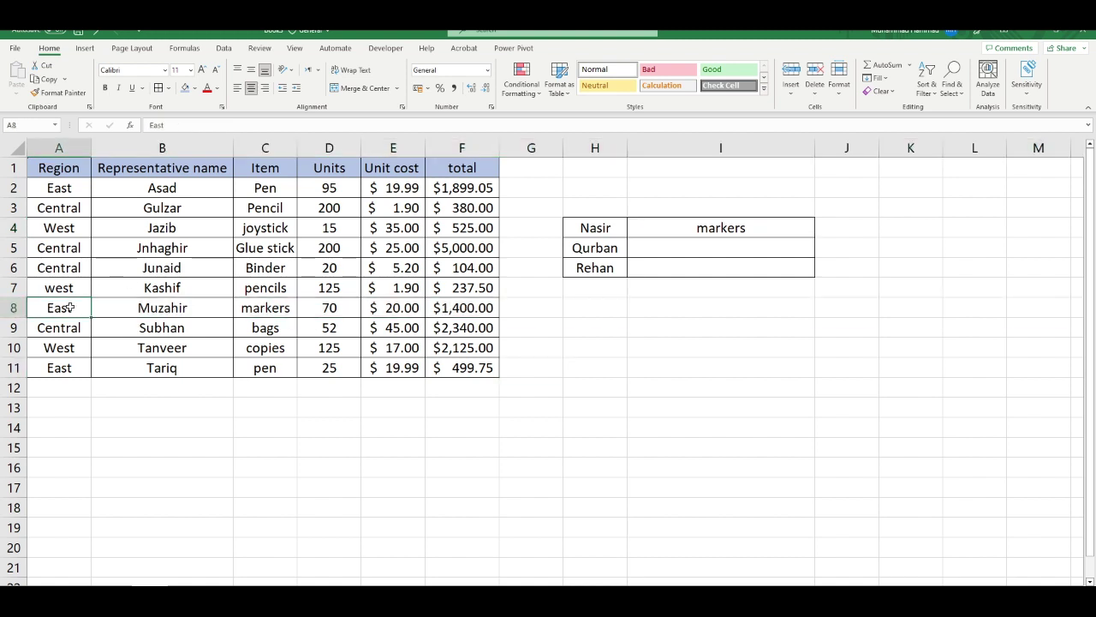
key("ctrl+shift+Right")
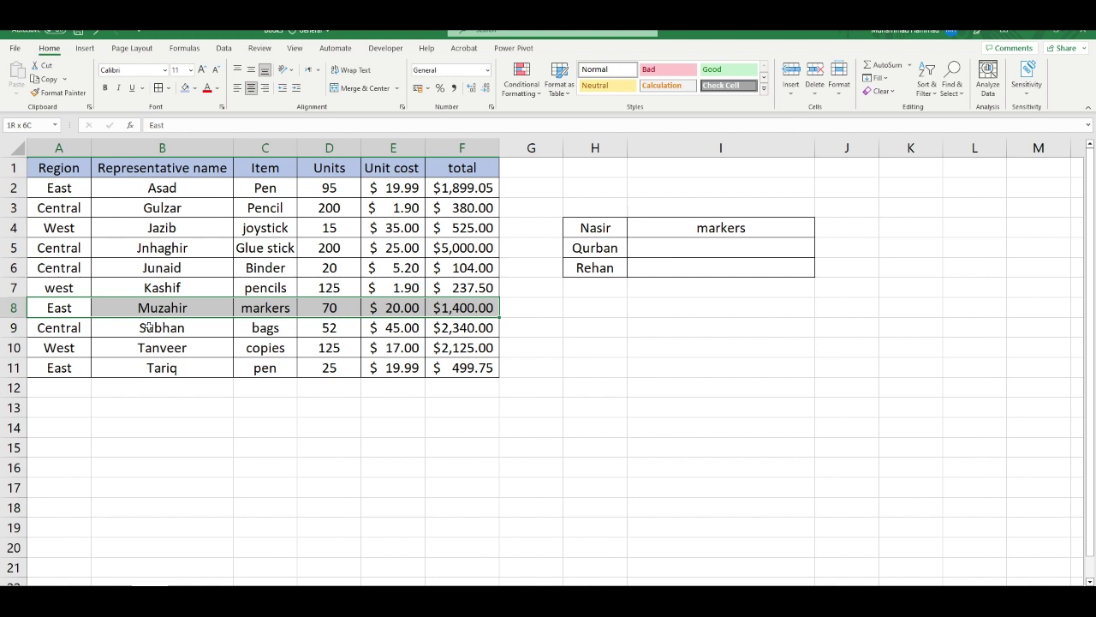
left_click(582, 227)
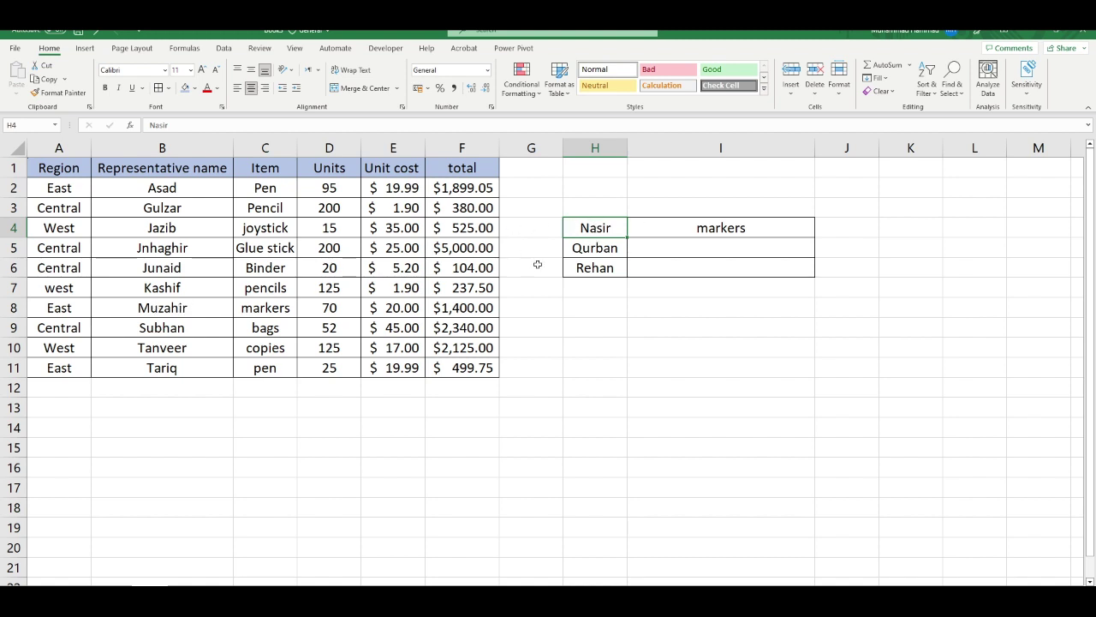
Copy the I4 lookup formula down to I6 so Qurban and Rehan return markers.
left_click(267, 308)
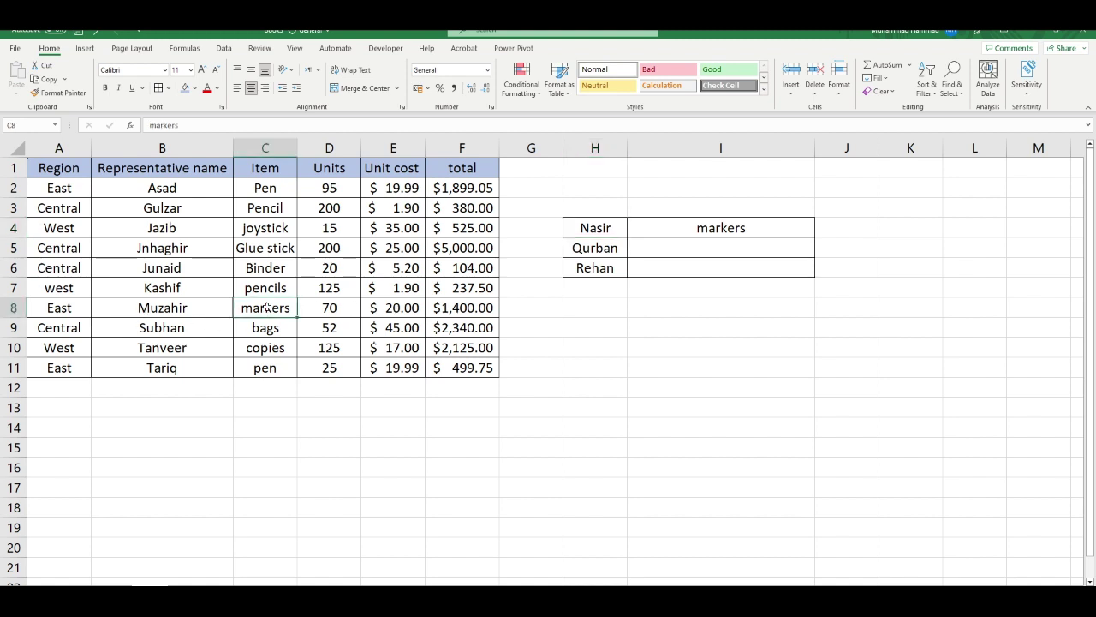
left_click(683, 248)
left_click(796, 233)
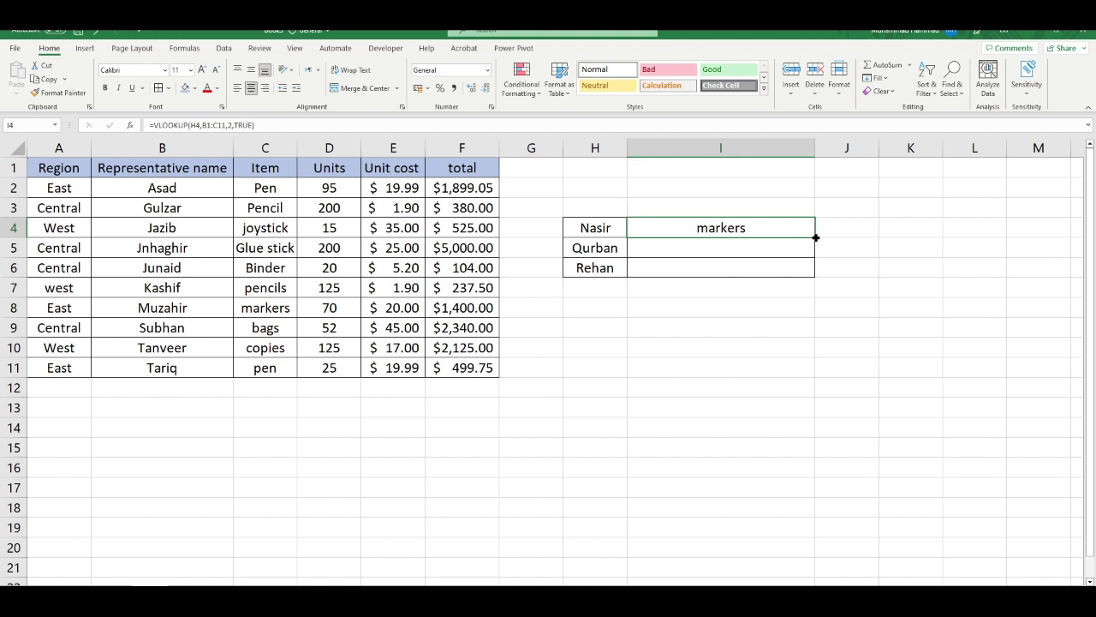
left_click_drag(815, 237, 805, 269)
left_click(705, 305)
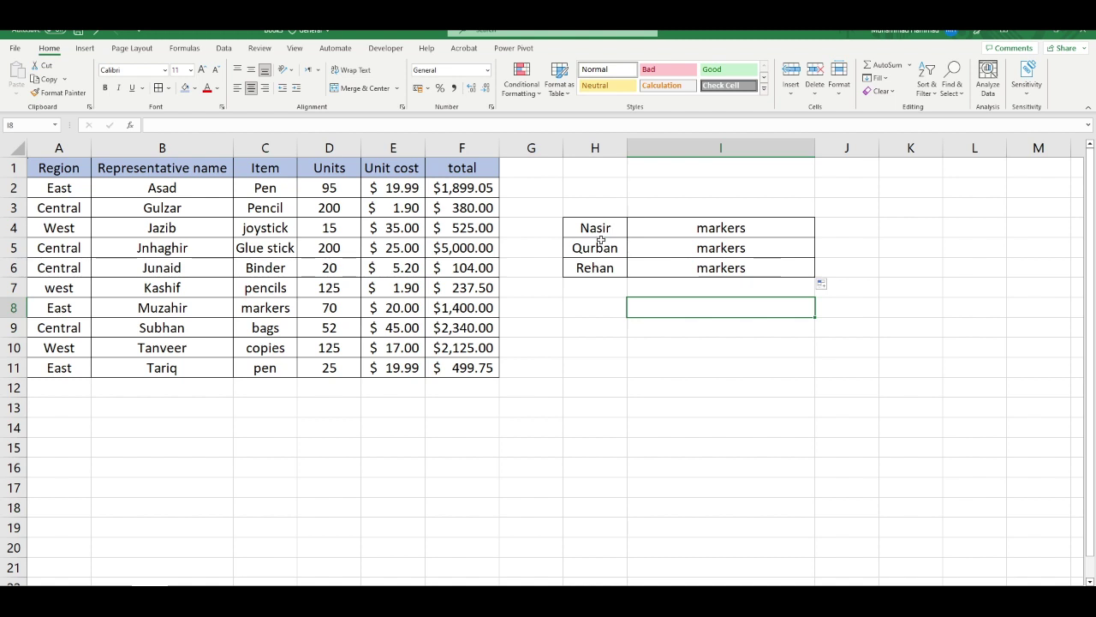
left_click_drag(694, 229, 704, 267)
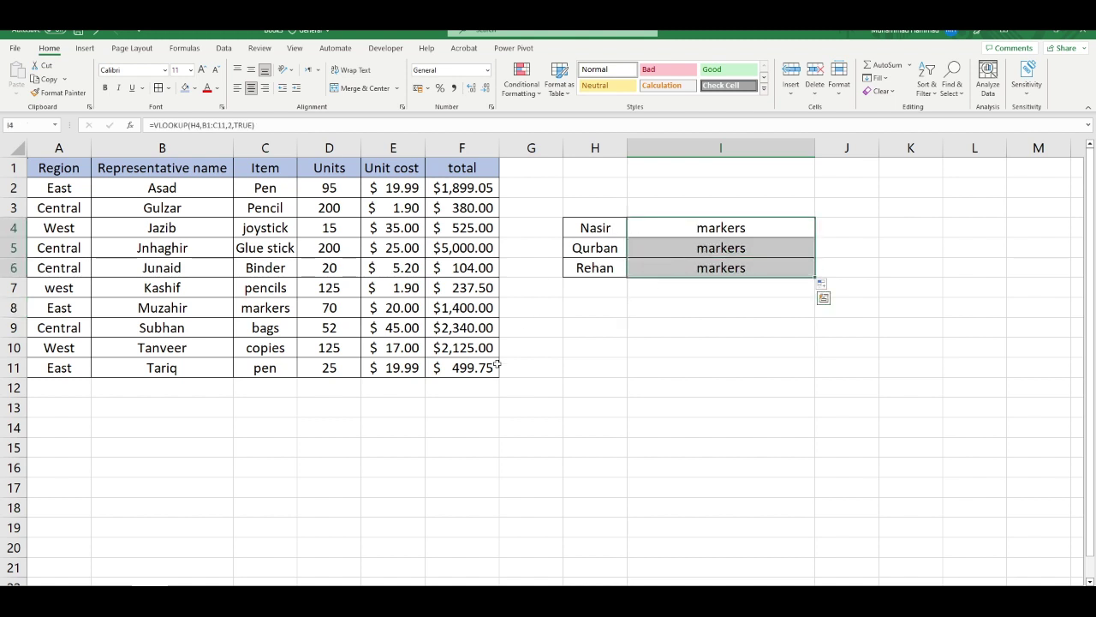
left_click(268, 307)
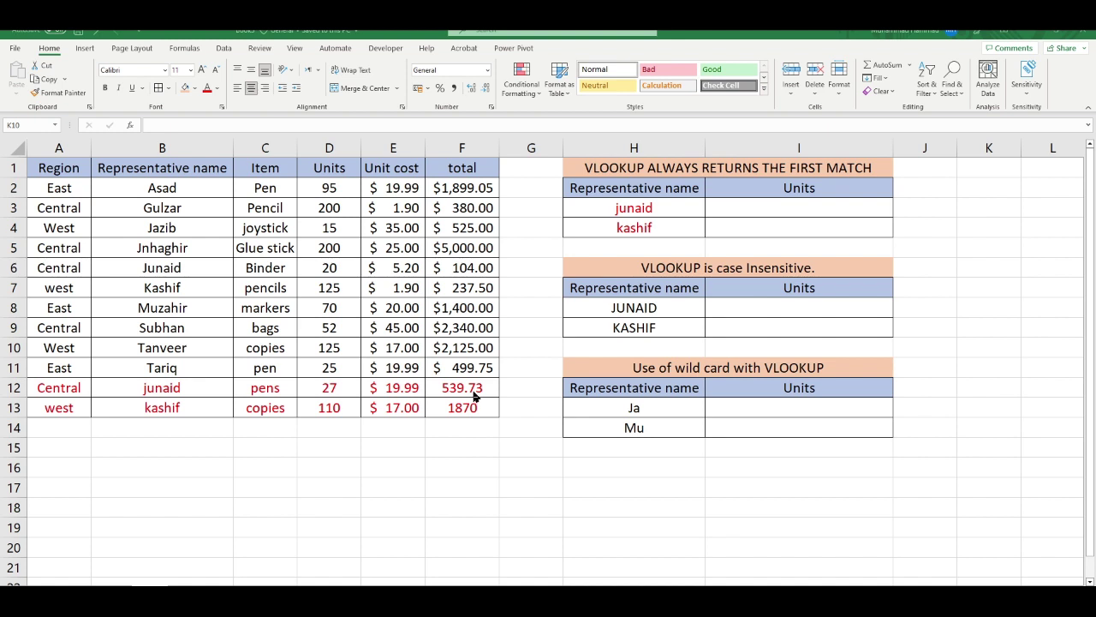
Format F12:F13 as $ English (United States) accounting, showing $ 539.73 and $1,870.00.
left_click_drag(450, 390, 454, 408)
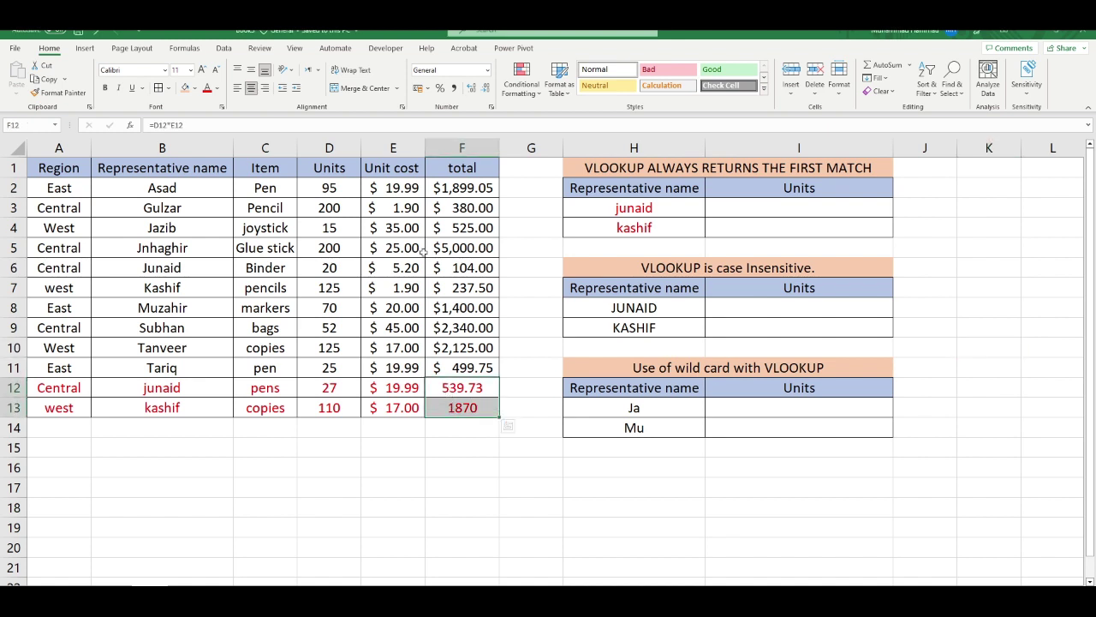
left_click(427, 88)
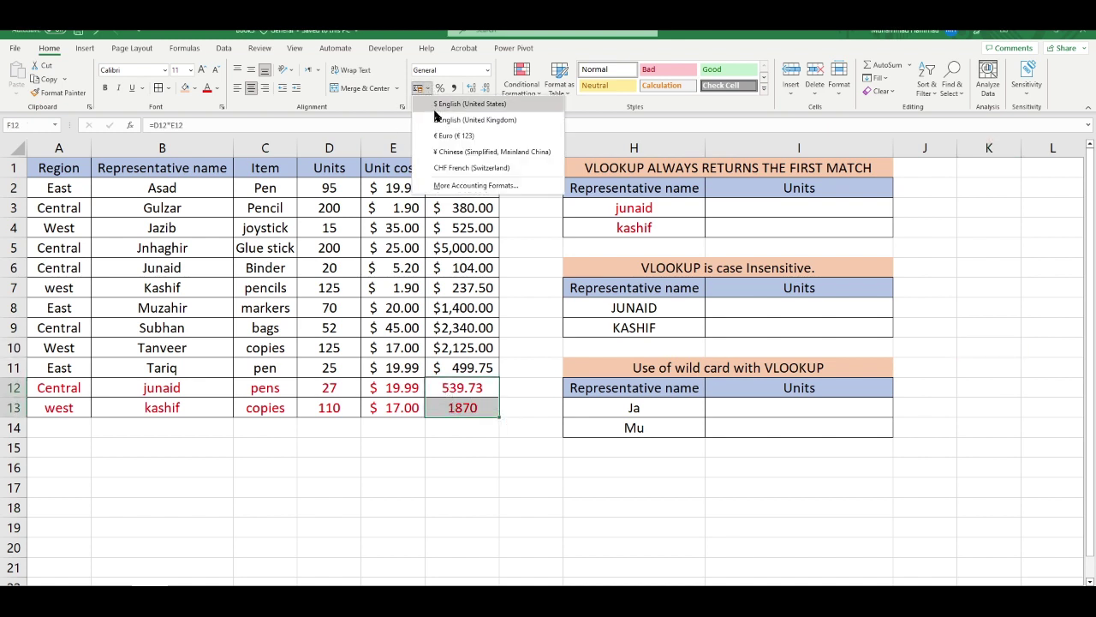
left_click(441, 103)
left_click(409, 444)
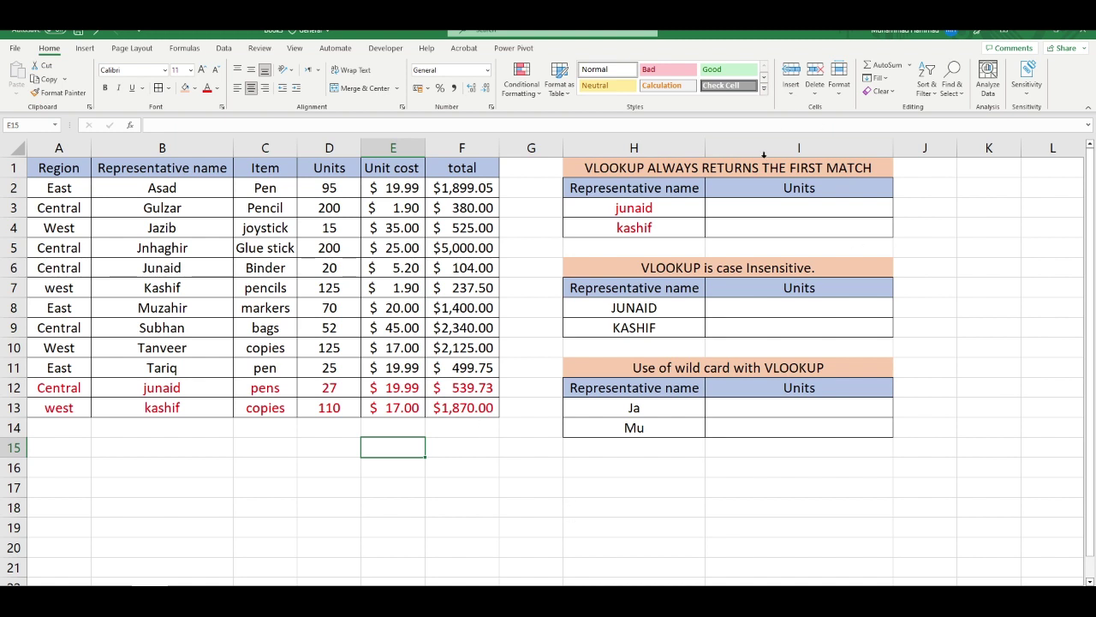
Enter =VLOOKUP(H3,B2:D13,3,0) in I3, returning junaid's first-match 20 units.
left_click(748, 205)
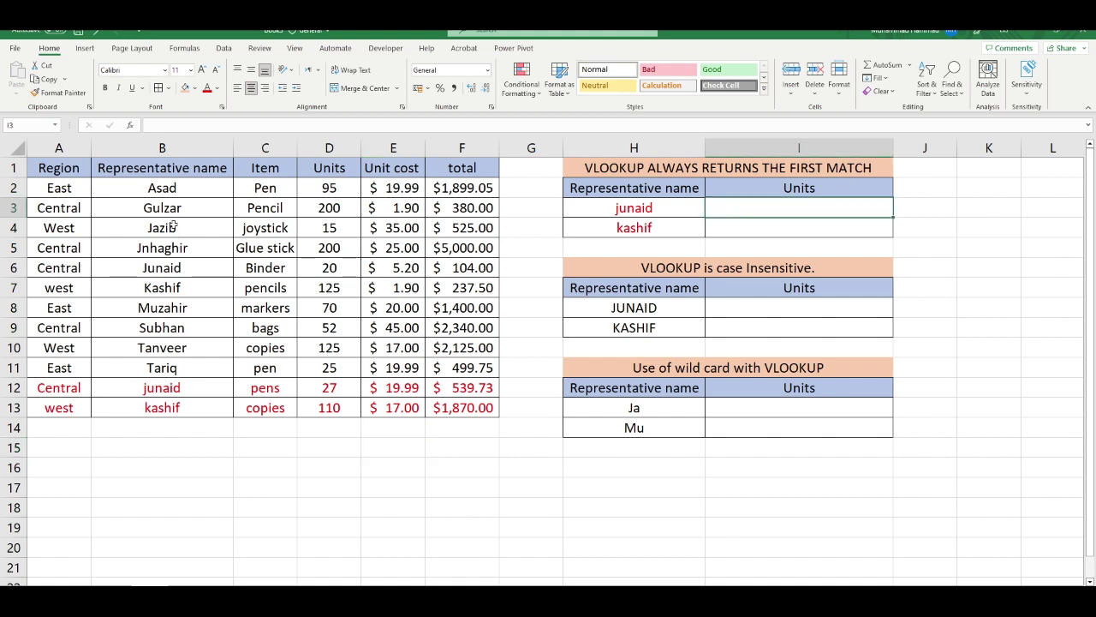
left_click(151, 267)
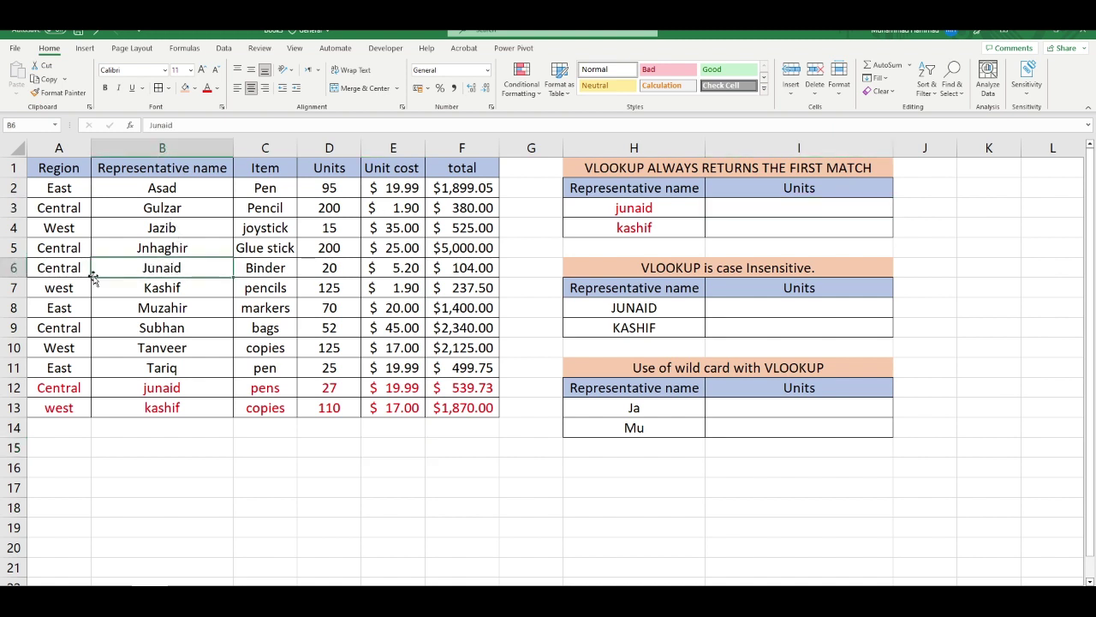
left_click(16, 387)
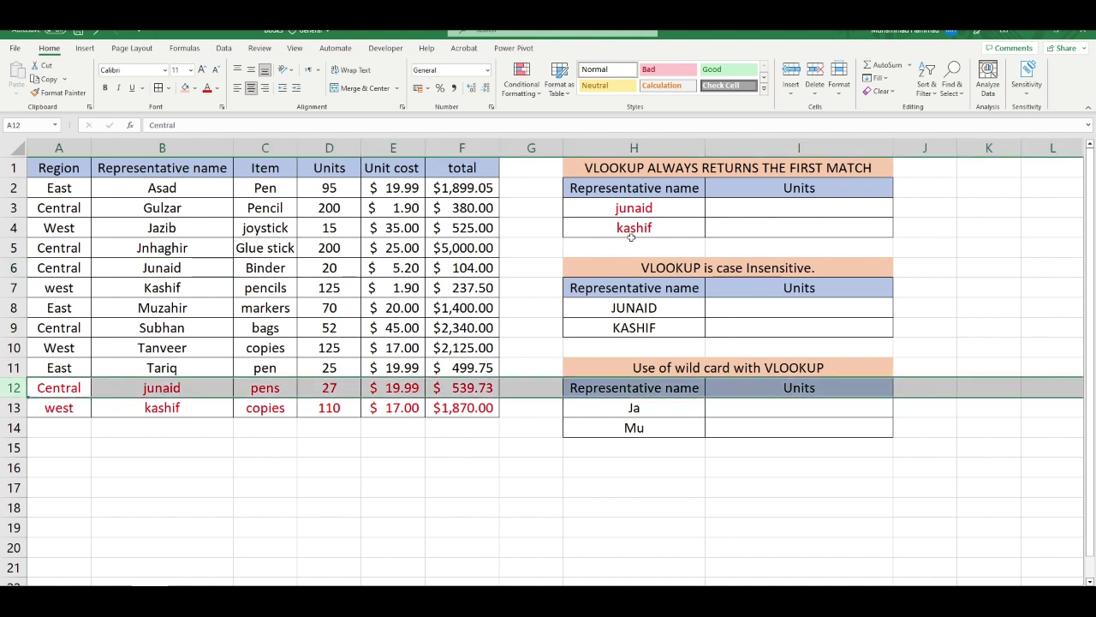
left_click(723, 206)
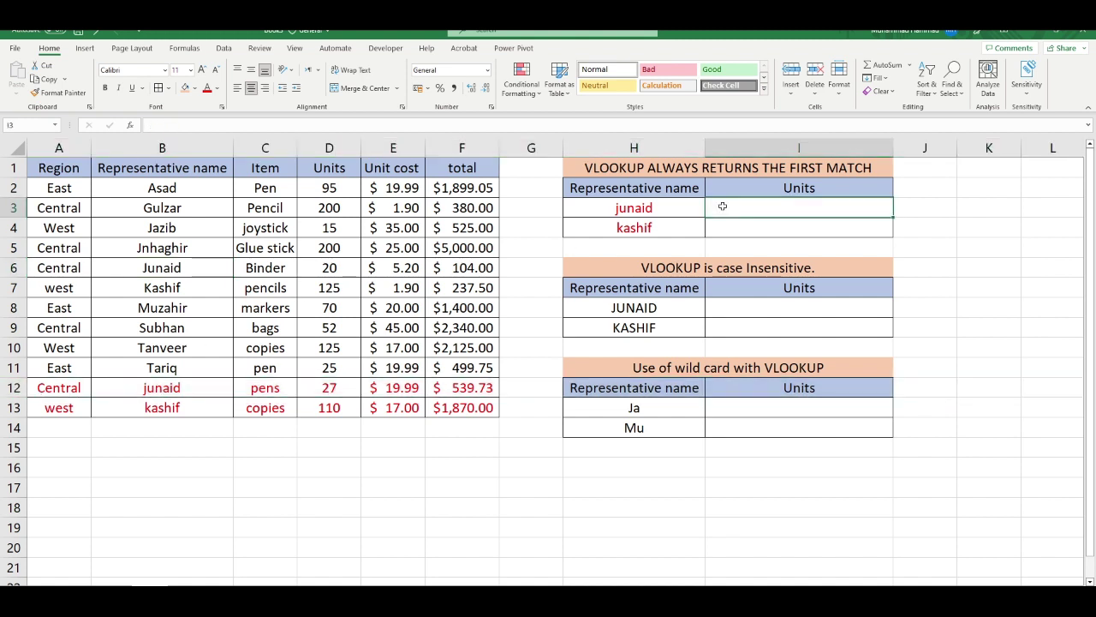
type("=vlook")
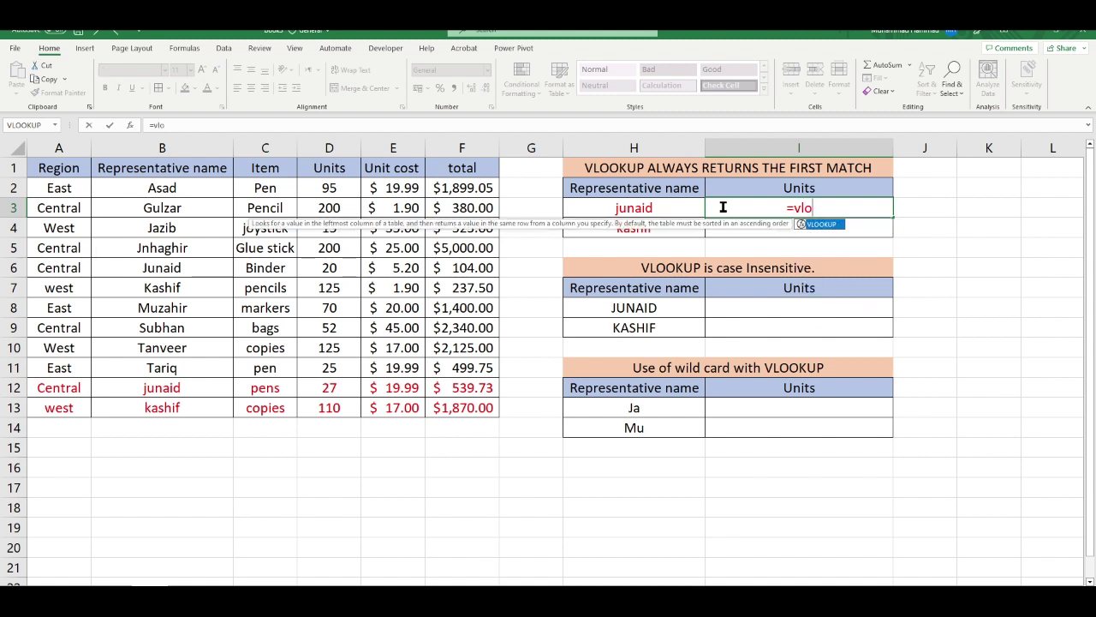
key("Tab")
left_click(644, 209)
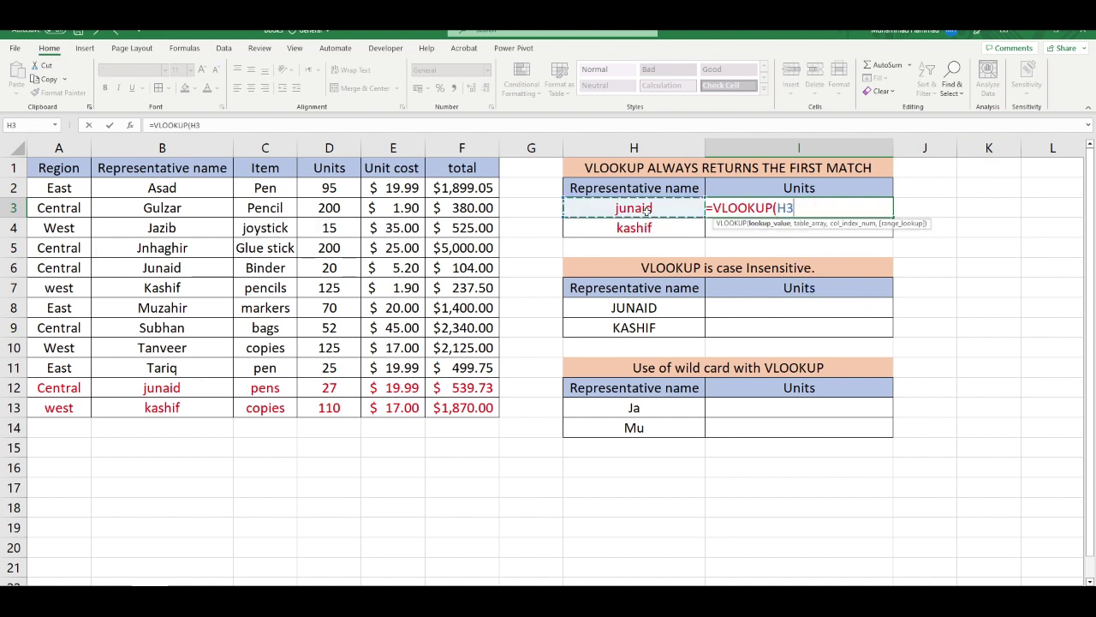
type(",")
left_click_drag(139, 185, 314, 407)
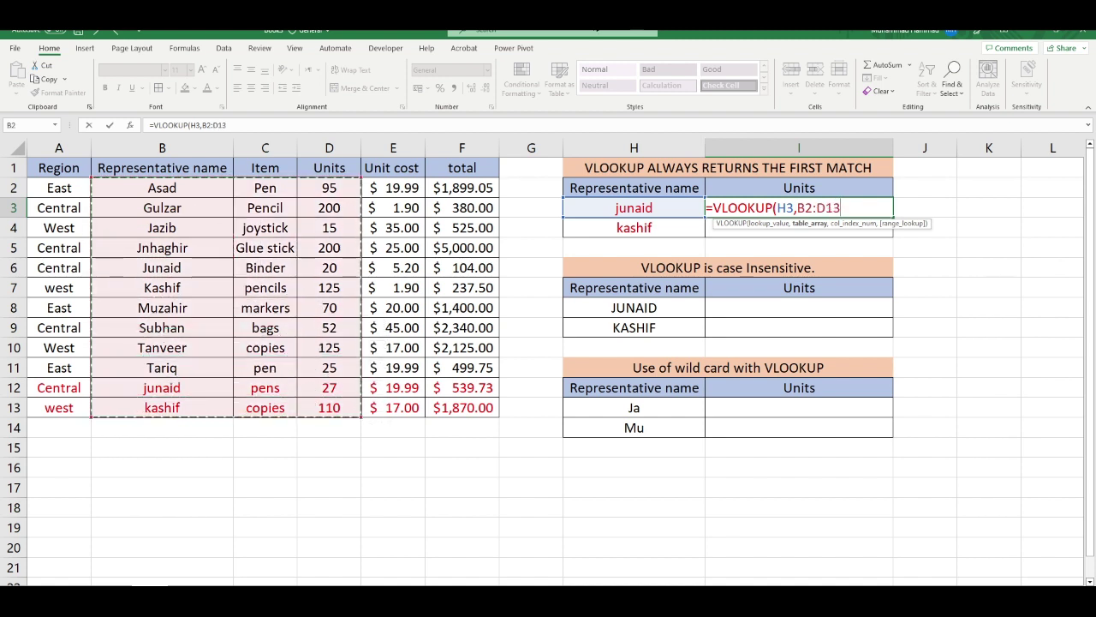
type(",3")
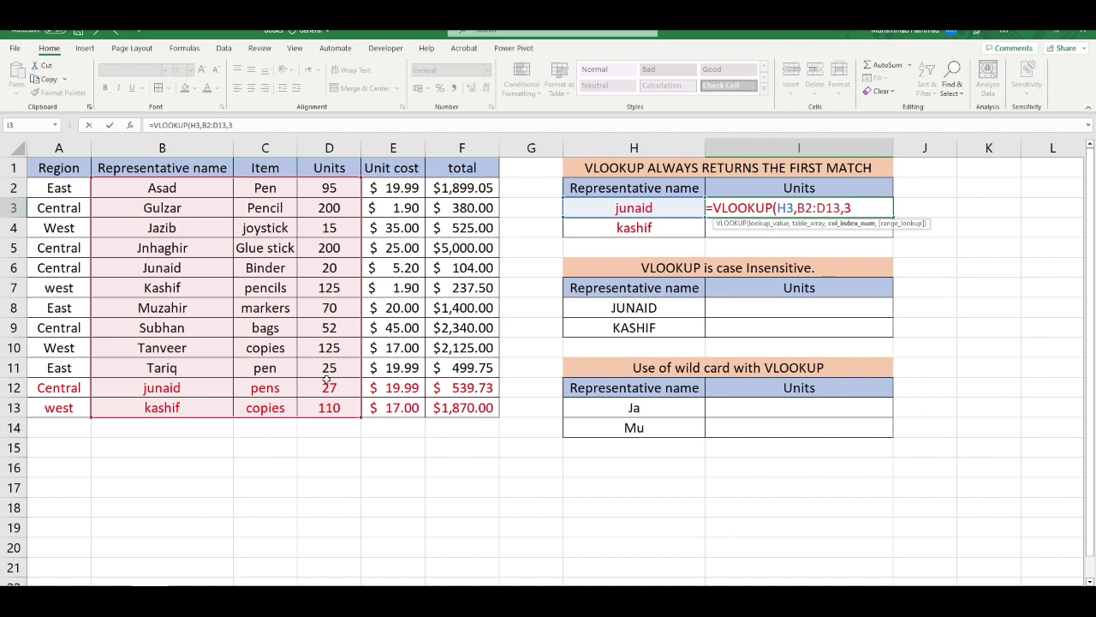
type(",")
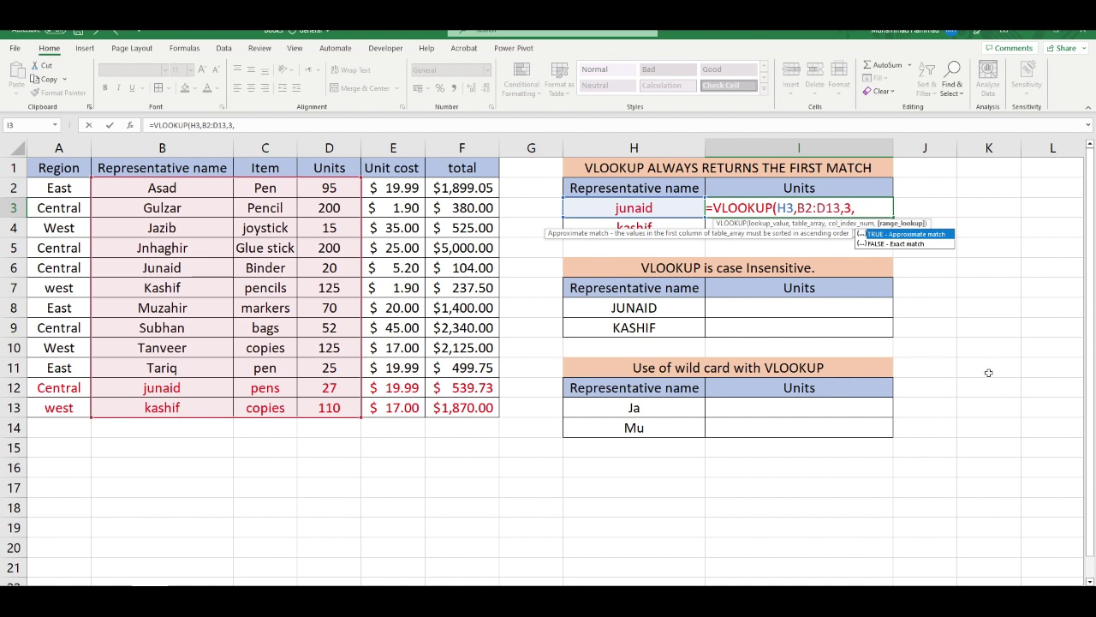
type("0)")
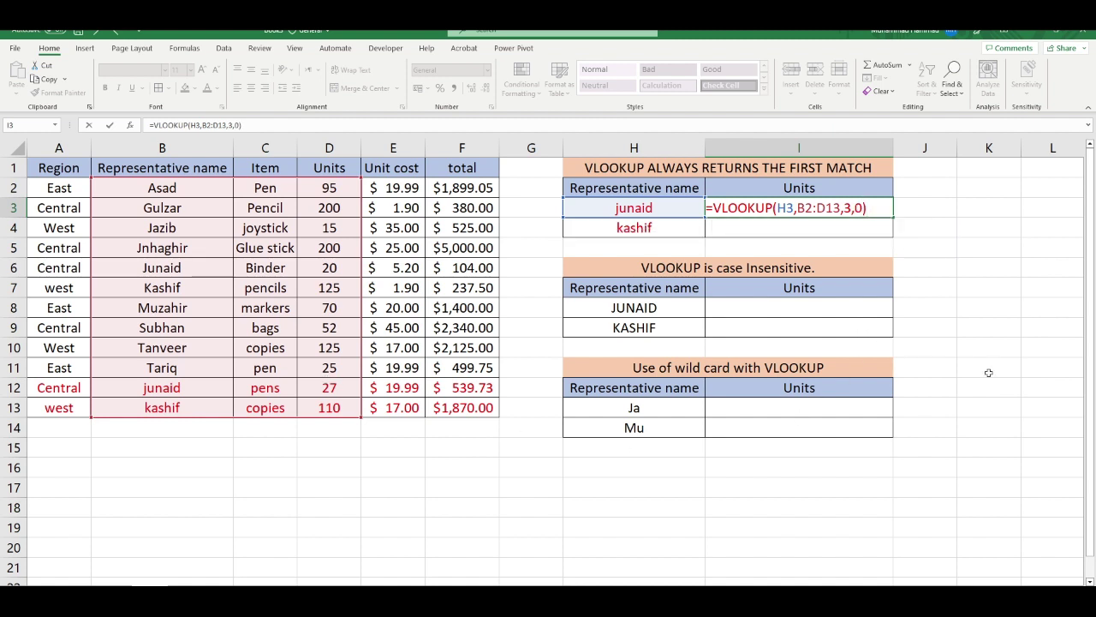
key("Return")
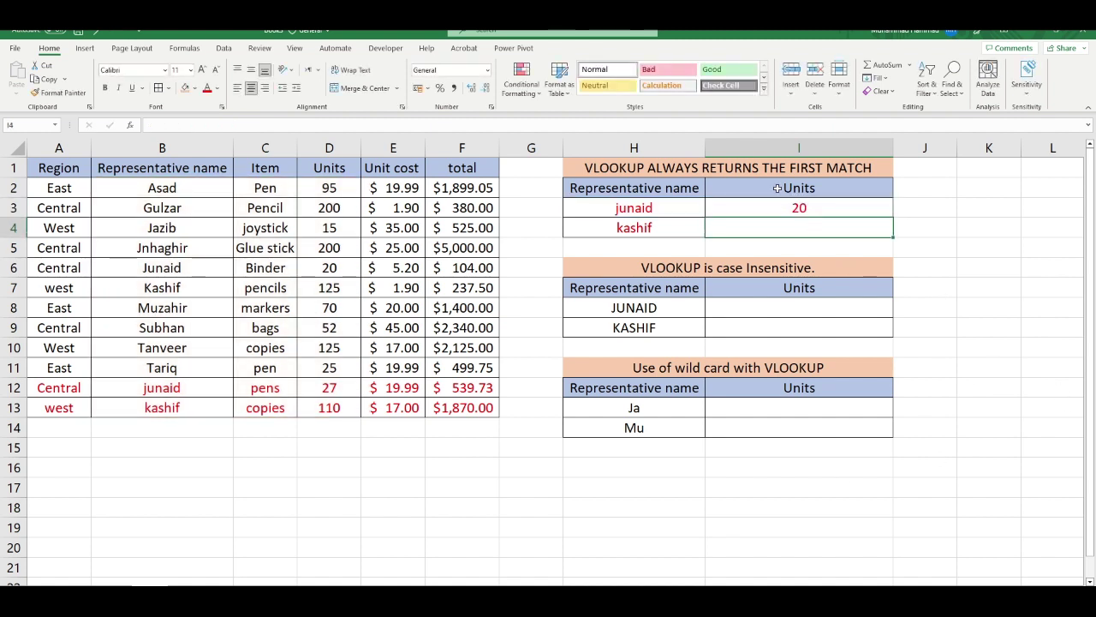
left_click(790, 208)
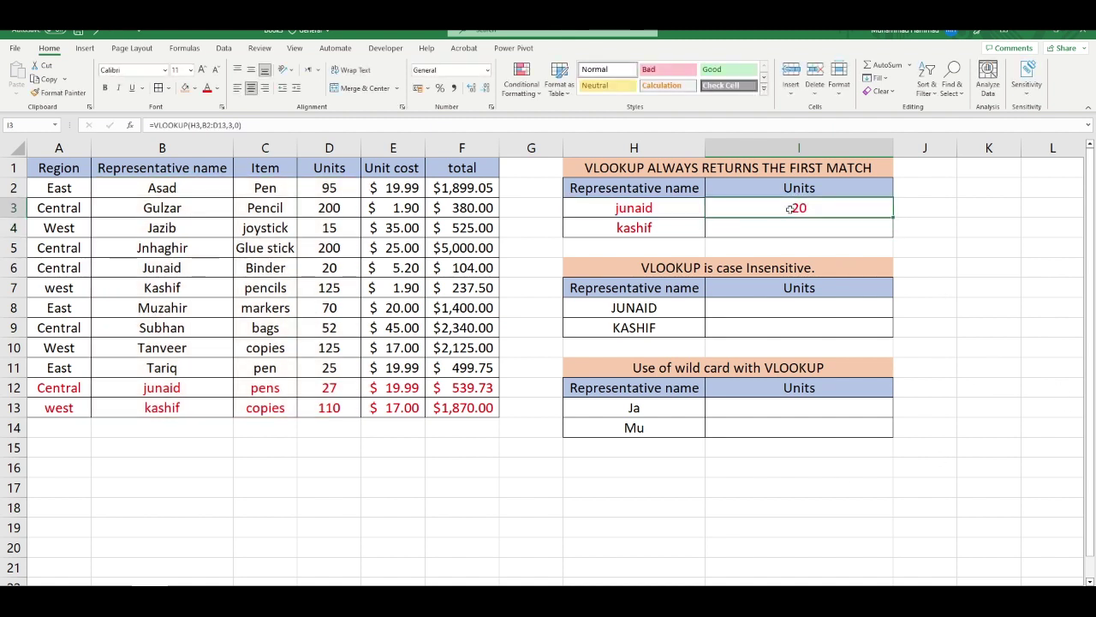
left_click(128, 269)
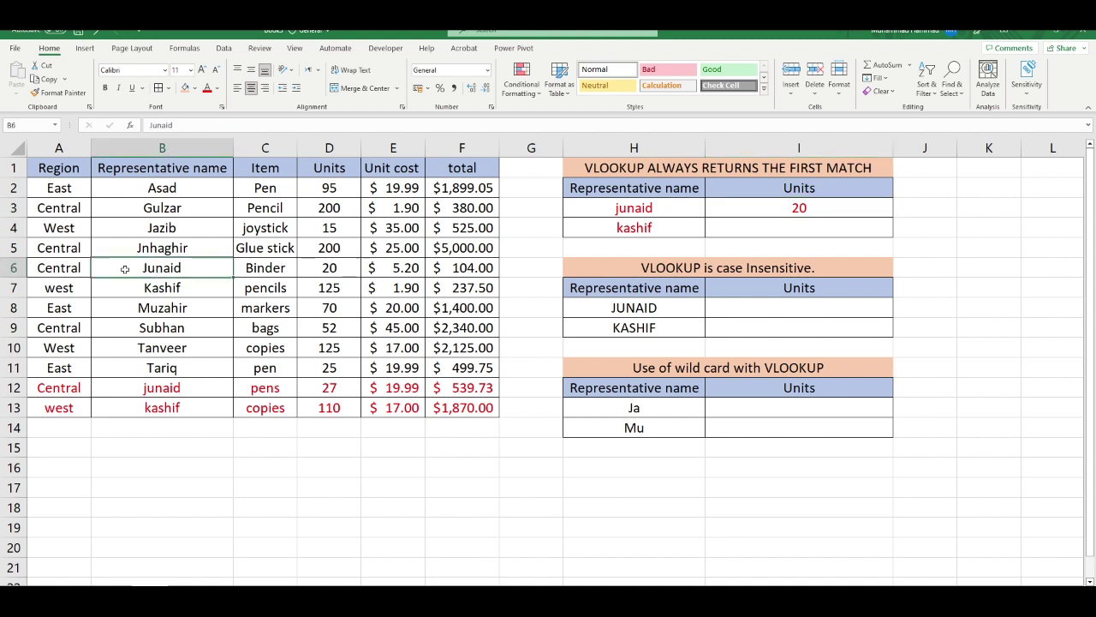
left_click(58, 269)
left_click_drag(59, 269, 454, 269)
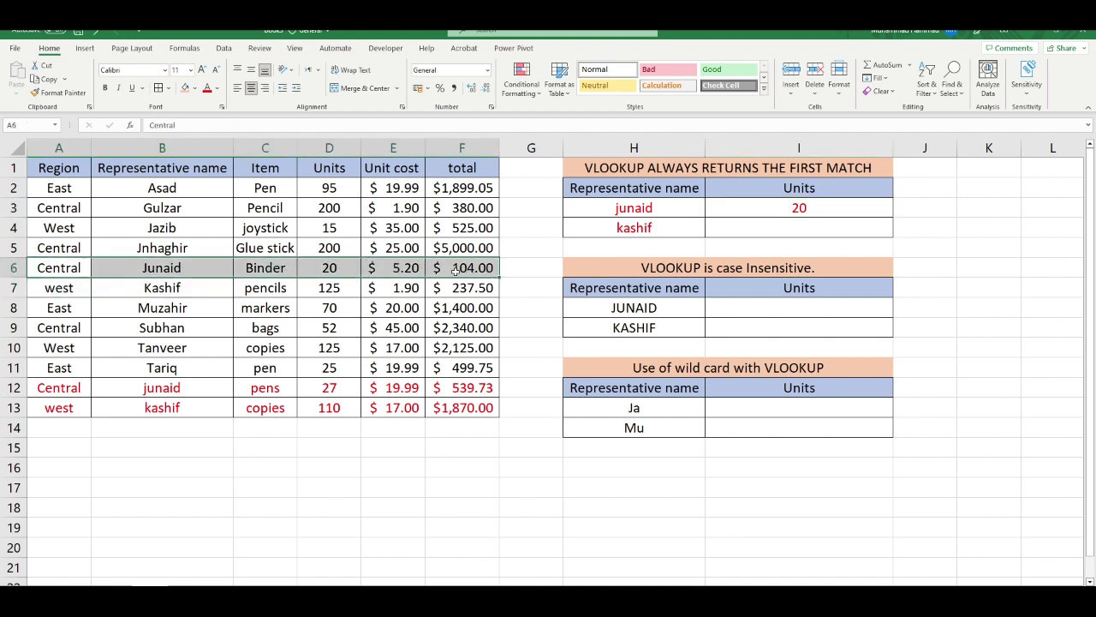
left_click(329, 269)
left_click_drag(129, 387, 329, 387)
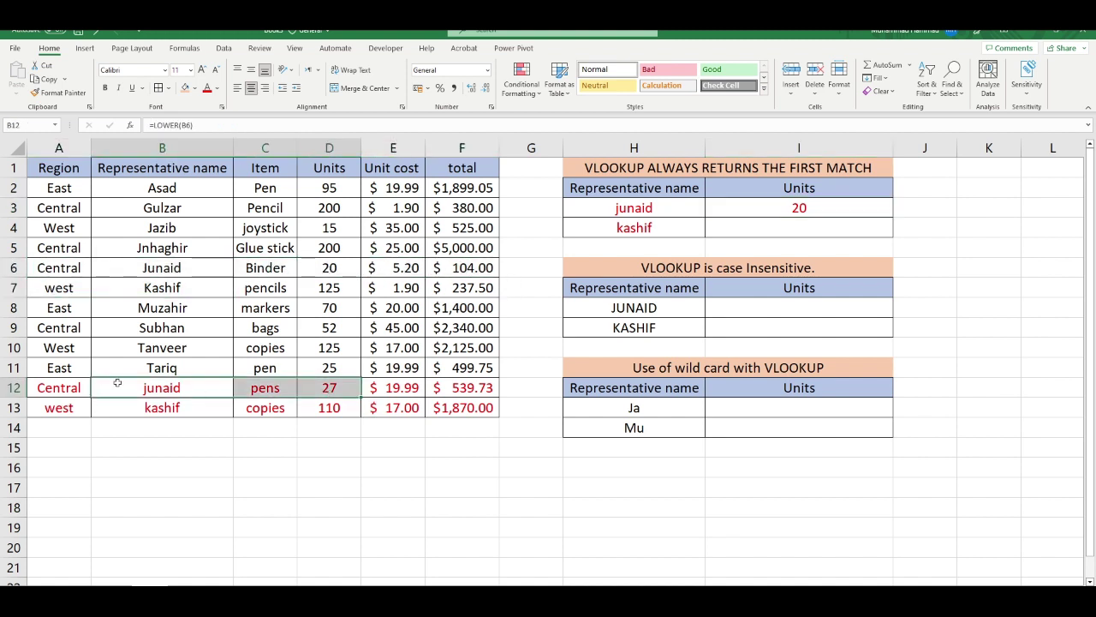
left_click_drag(116, 386, 312, 392)
left_click(779, 227)
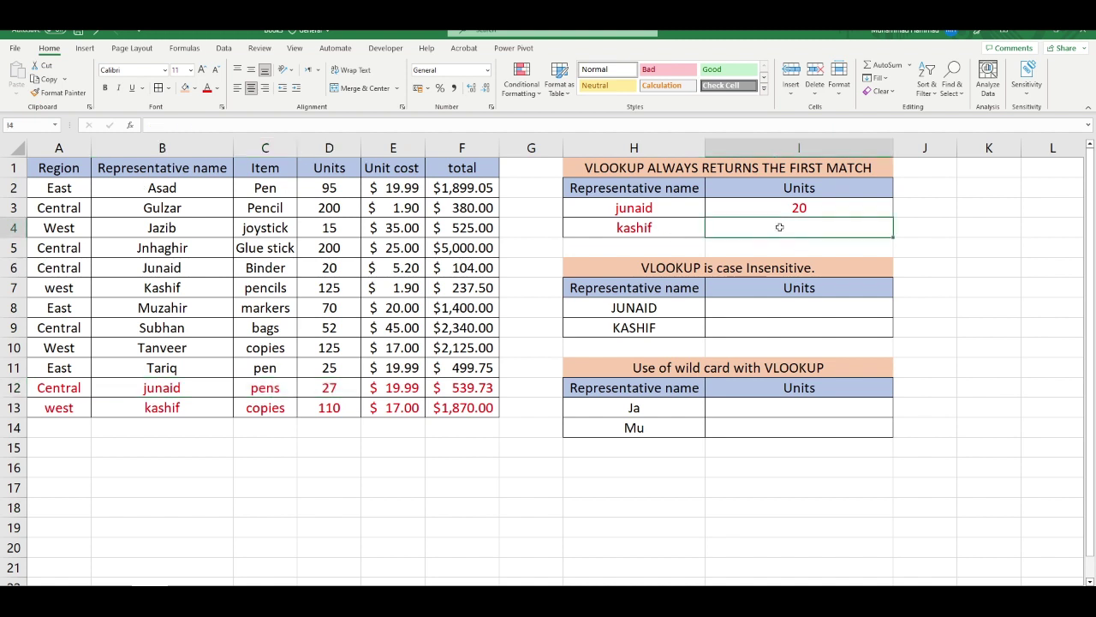
Enter =VLOOKUP(H4,B2:D13,3,0) in I4, returning kashif's first-match 125 rather than 110.
type("=")
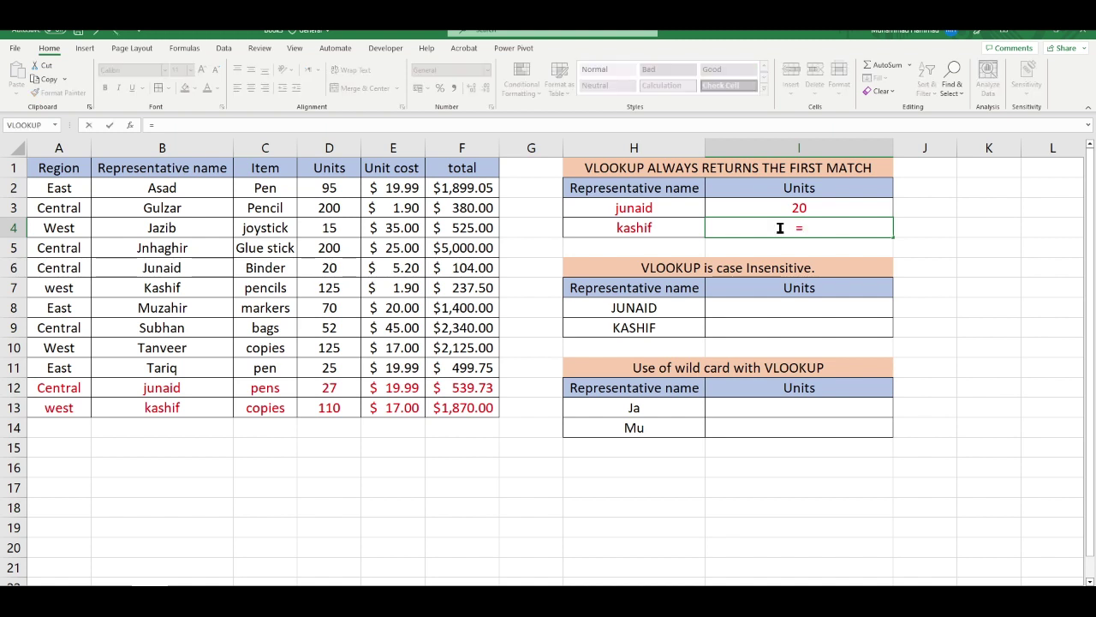
type("v")
key("BackSpace")
type("vloo")
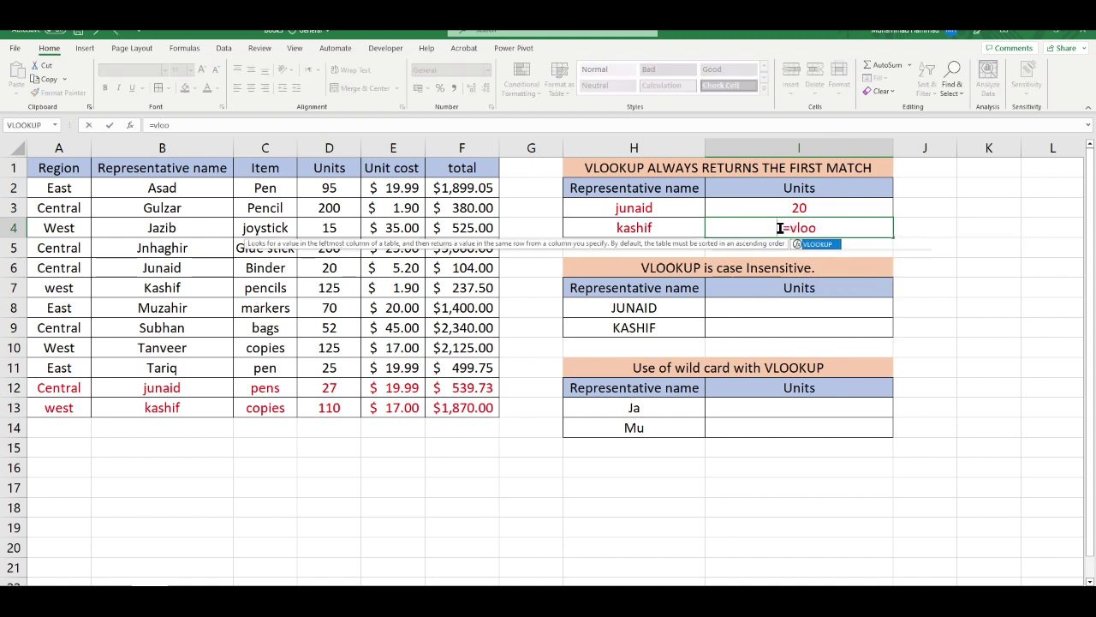
key("Tab")
left_click(644, 229)
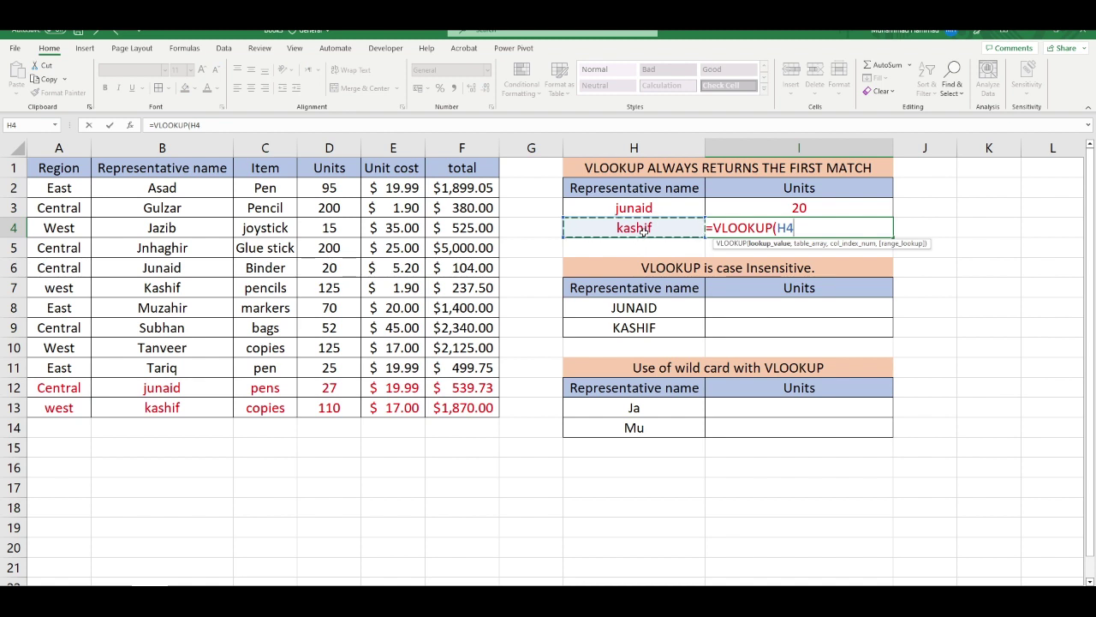
type(",")
mouse_move(218, 187)
left_mouse_down()
mouse_move(341, 391)
mouse_move(341, 411)
left_mouse_up()
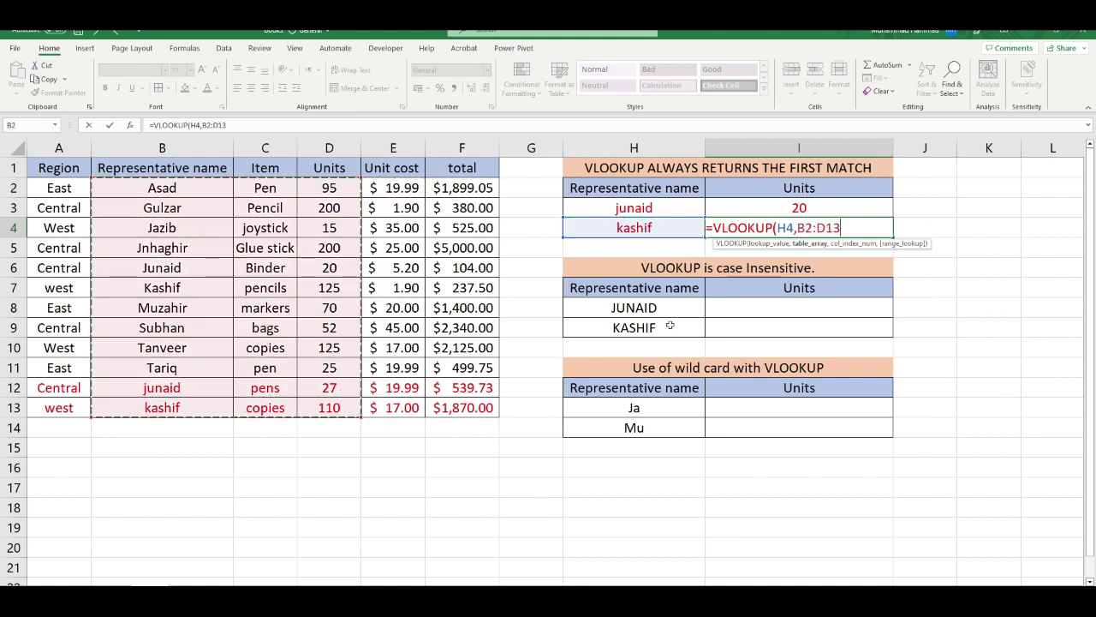
type(",")
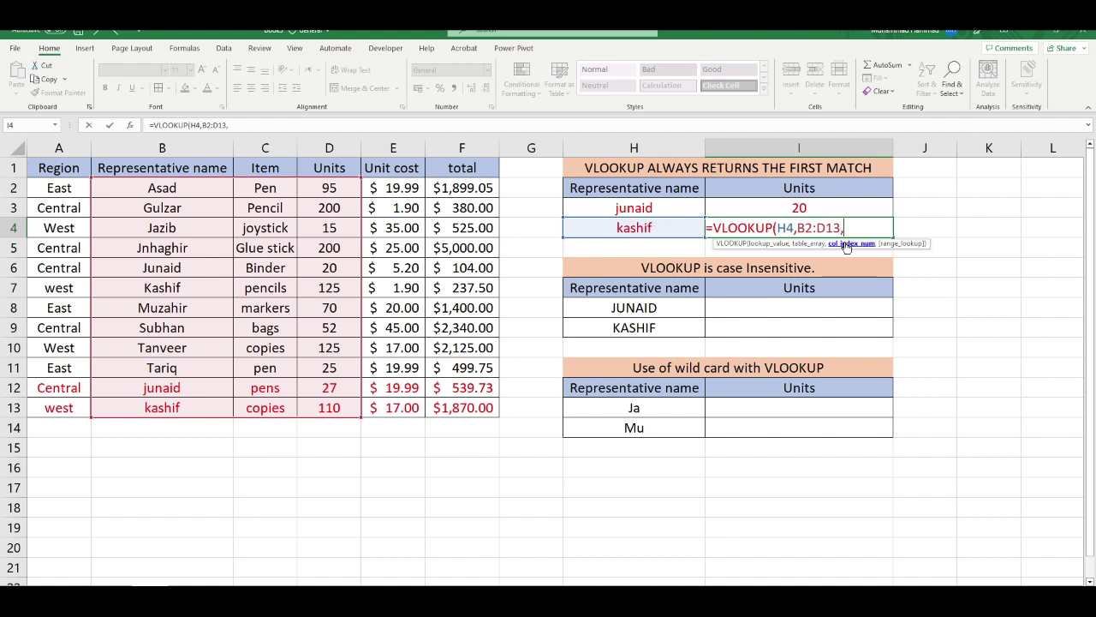
type("3,")
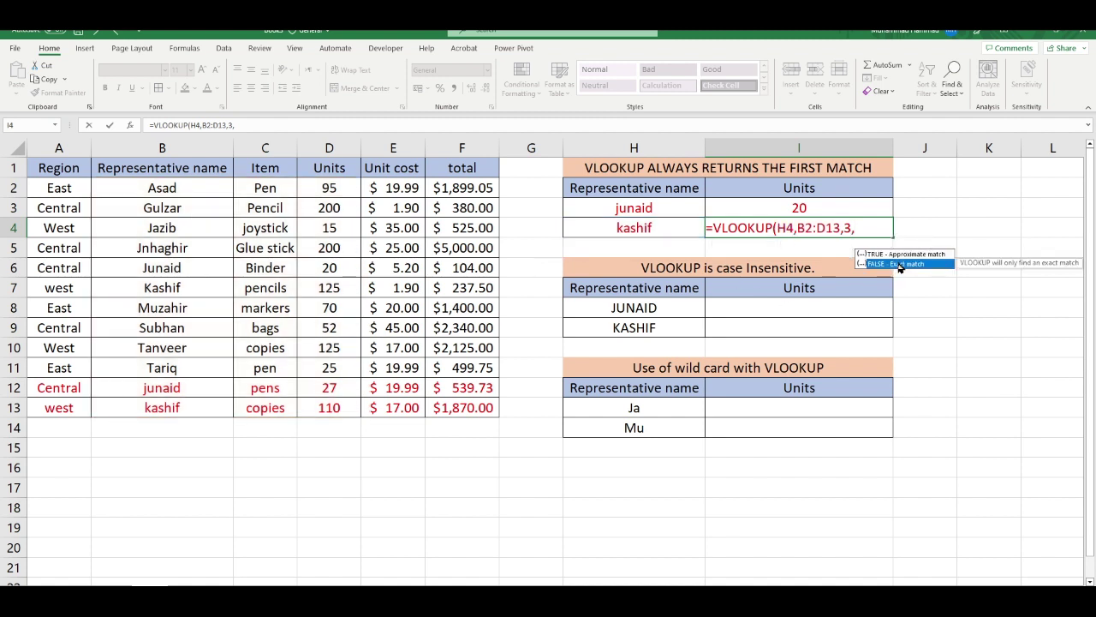
left_click(869, 232)
type("0")
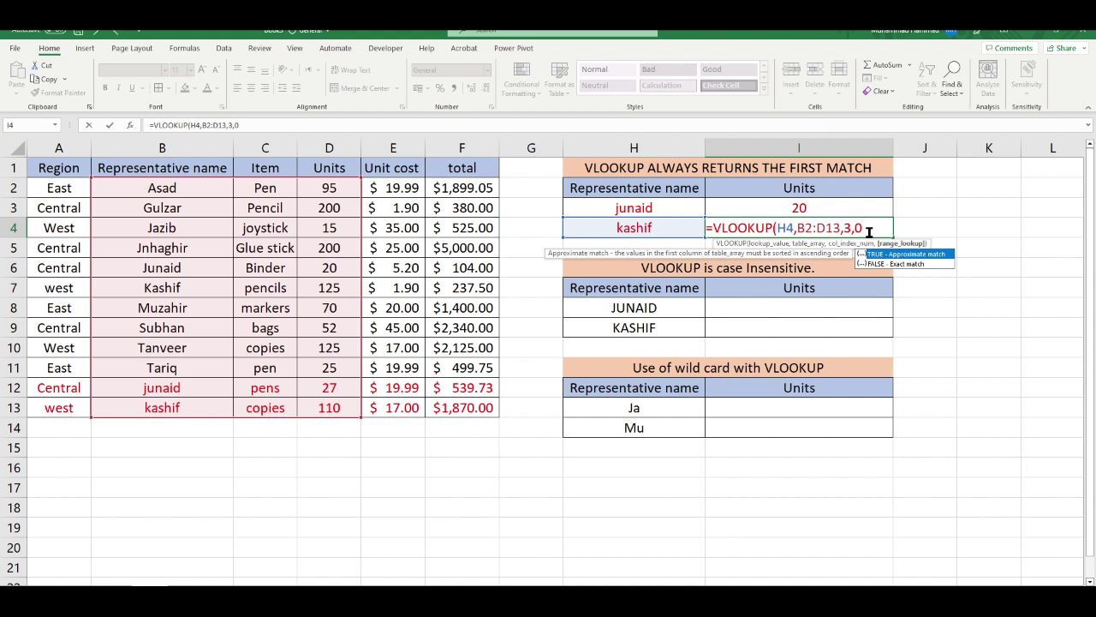
type(")")
key("Return")
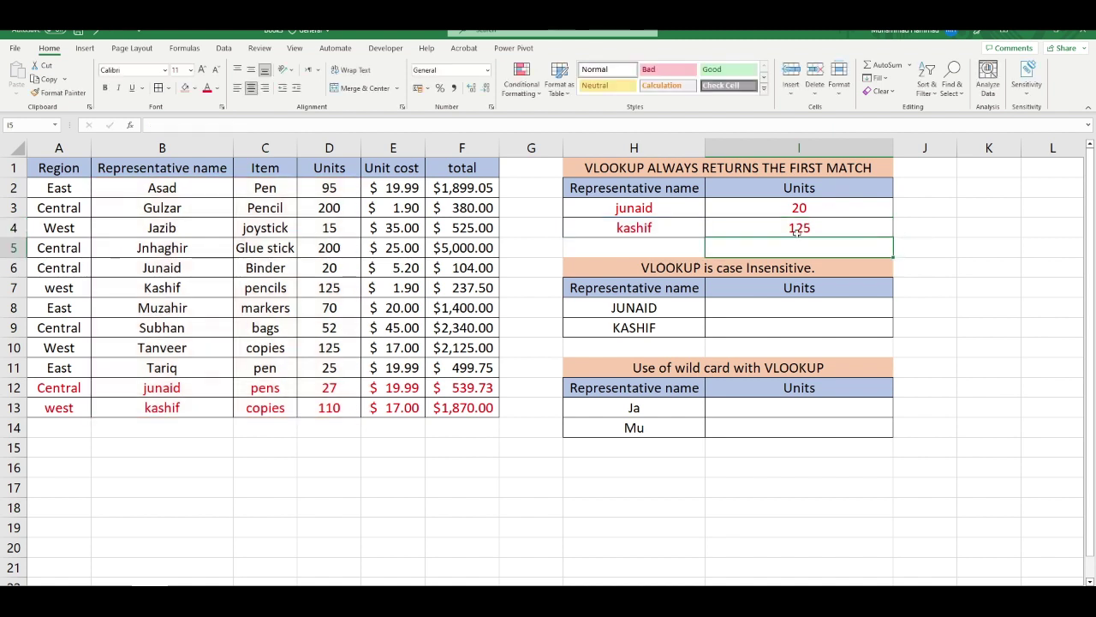
left_click(798, 233)
left_click(306, 288)
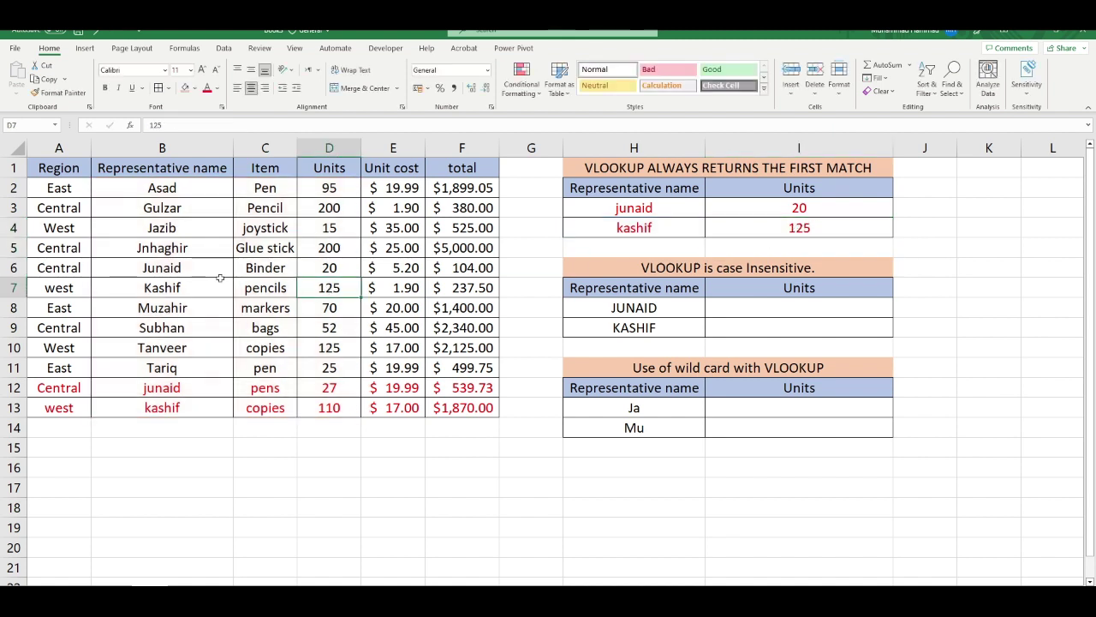
Convert the names in B12:B13 to uppercase with UPPER, giving JUNAID and KASHIF.
left_click(342, 412)
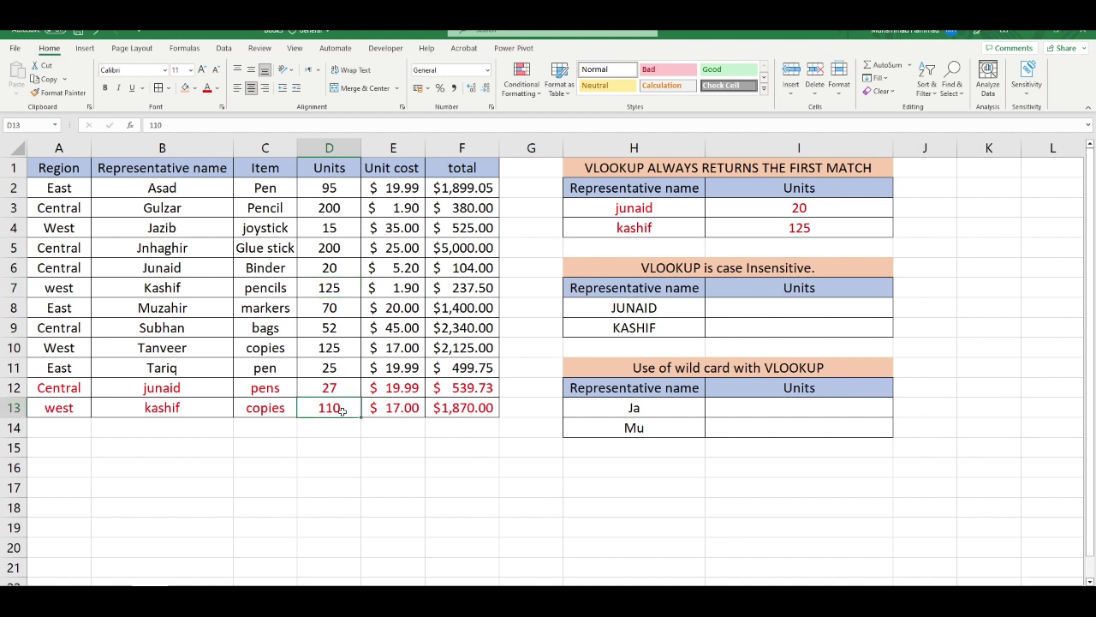
left_click(162, 290)
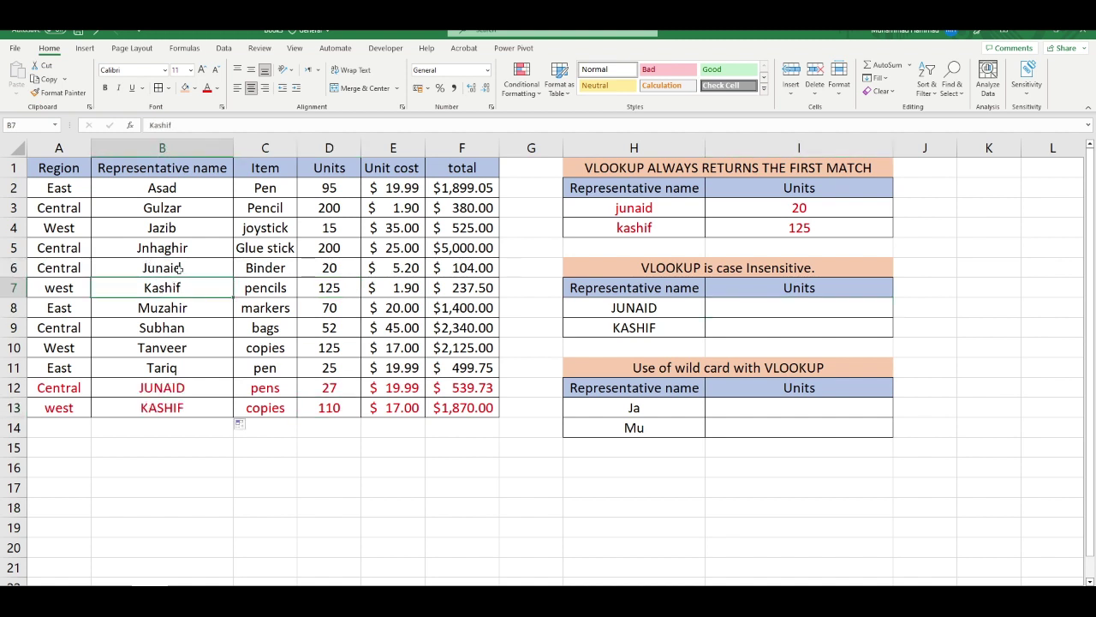
left_click_drag(155, 391, 157, 403)
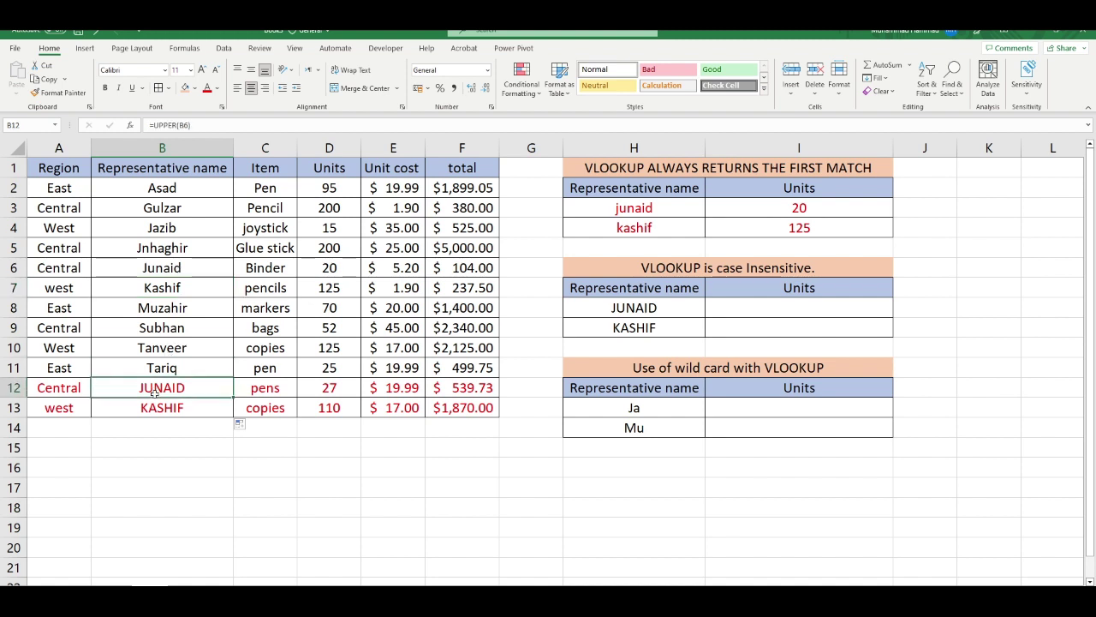
Enter =VLOOKUP(H8,B2:D13,3,0) in I8 so JUNAID returns 20 units.
left_click(767, 307)
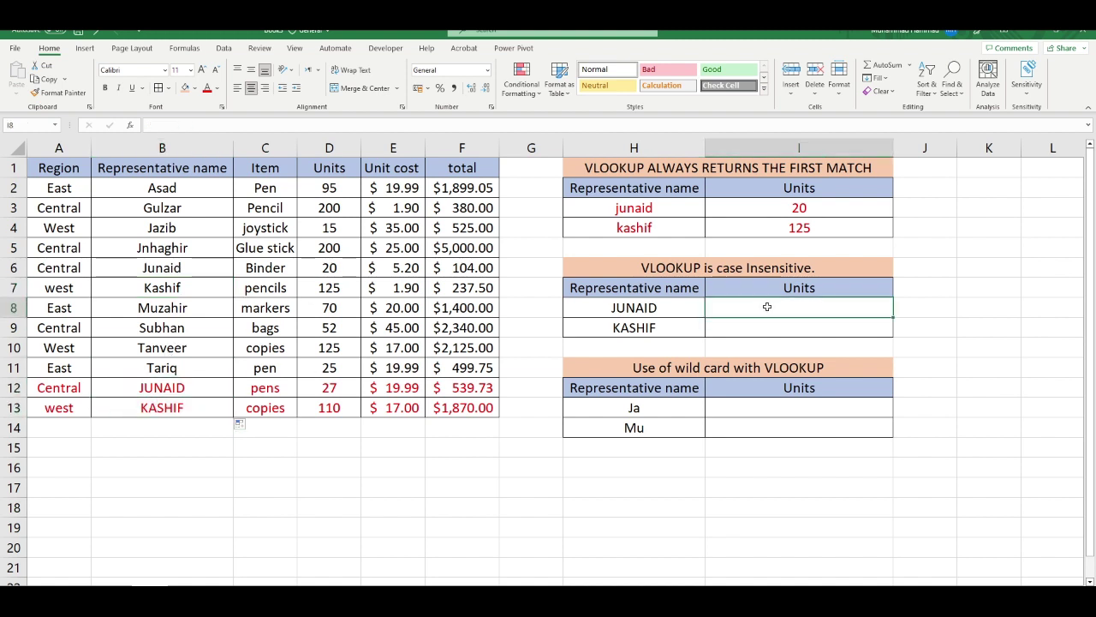
type("=v")
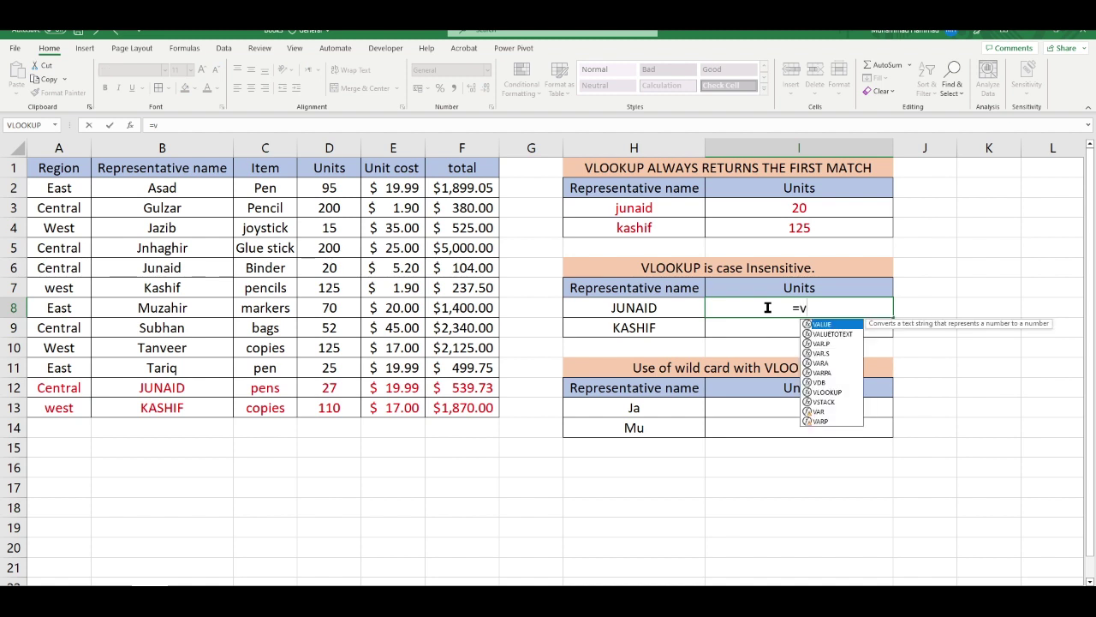
type("look")
key("Tab")
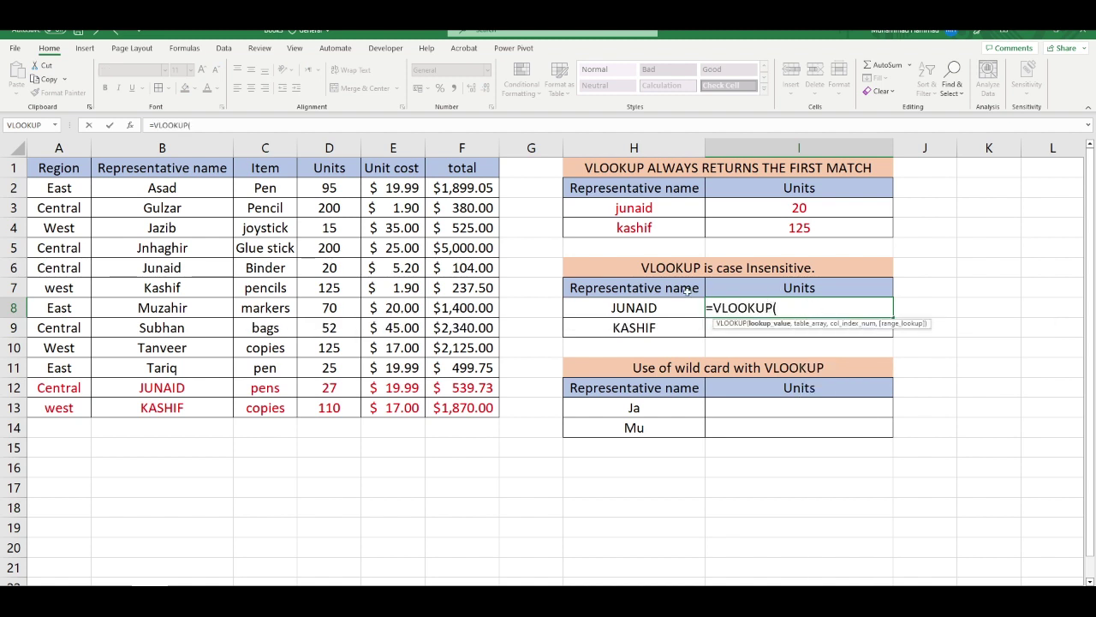
left_click(651, 306)
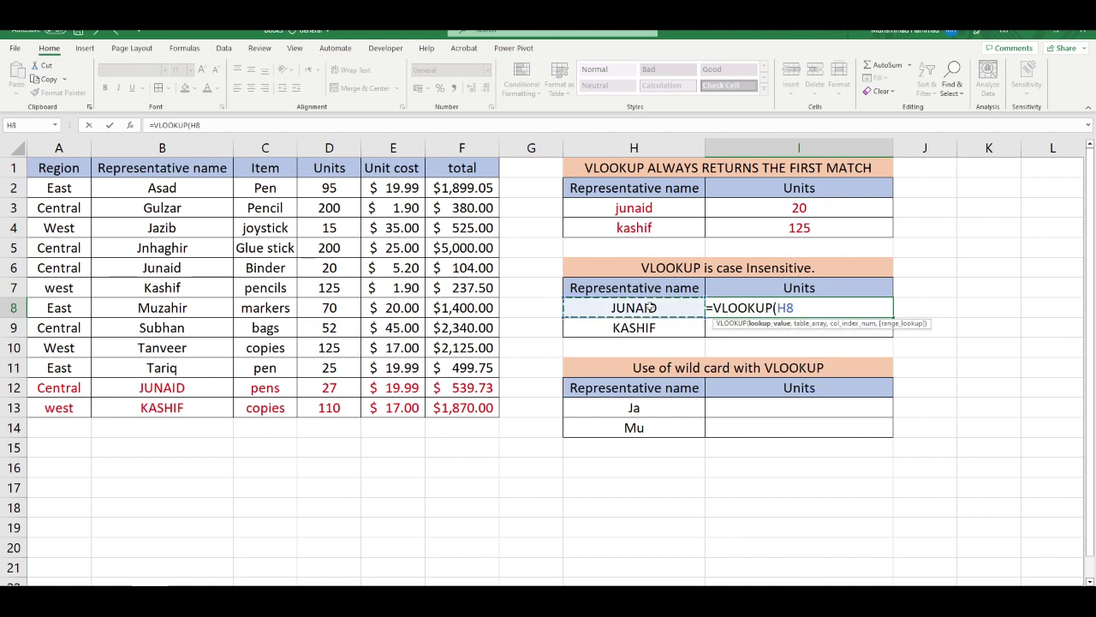
type(",")
left_click_drag(176, 188, 313, 411)
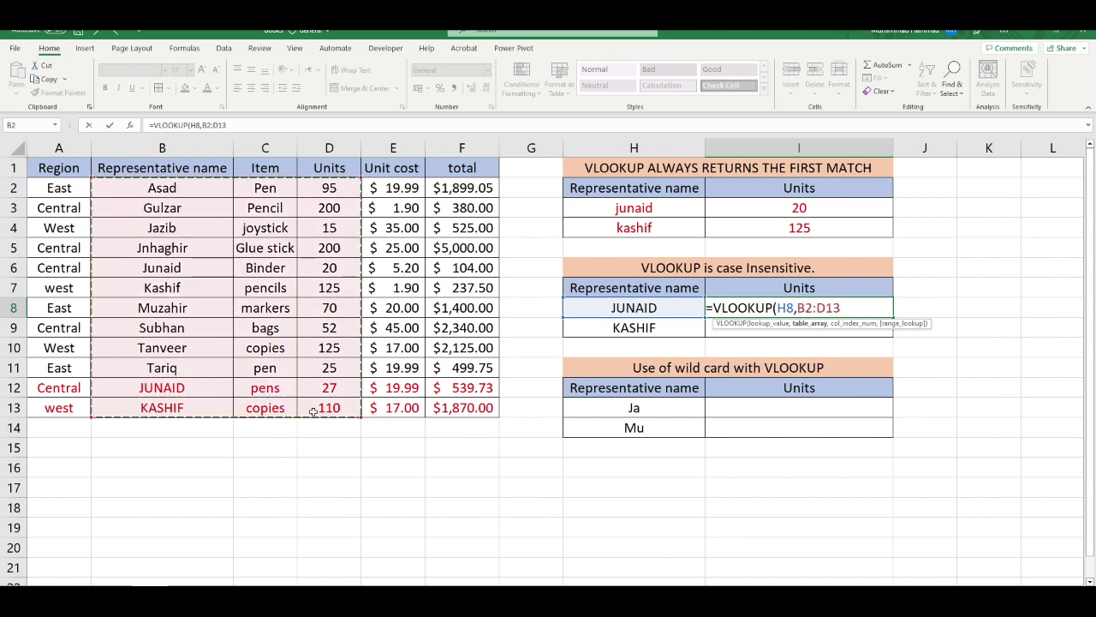
type(",")
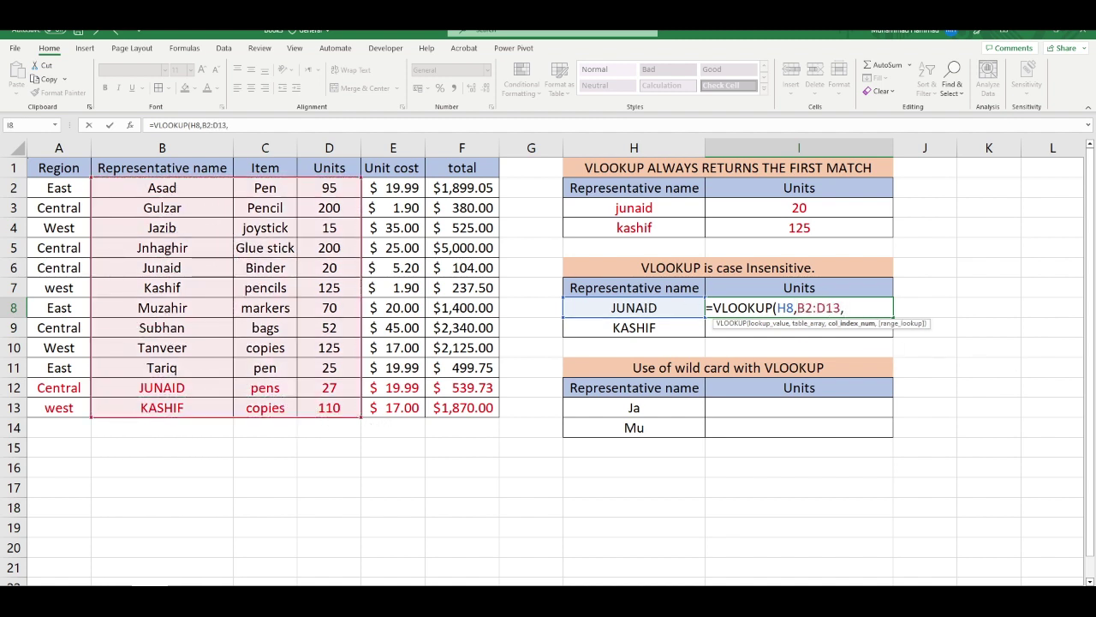
type("3,")
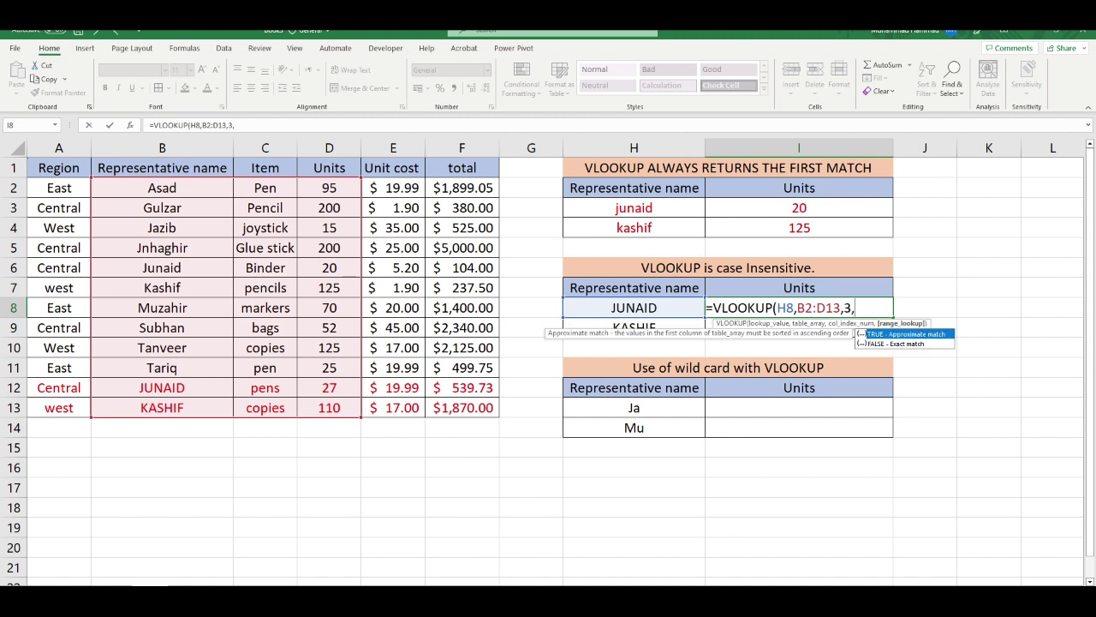
type("0)")
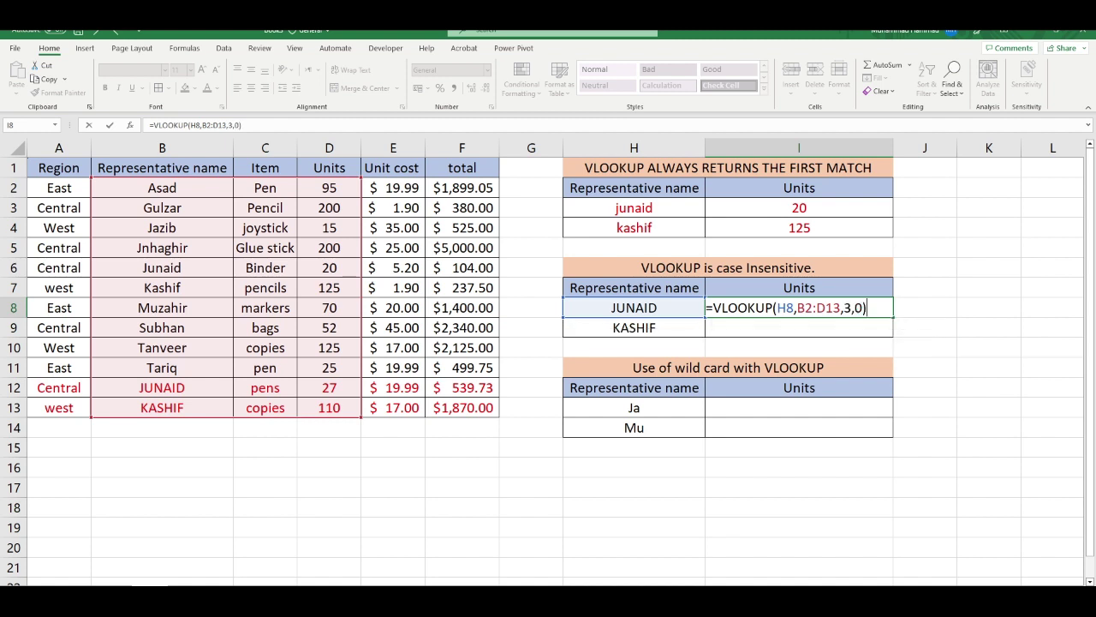
key("Return")
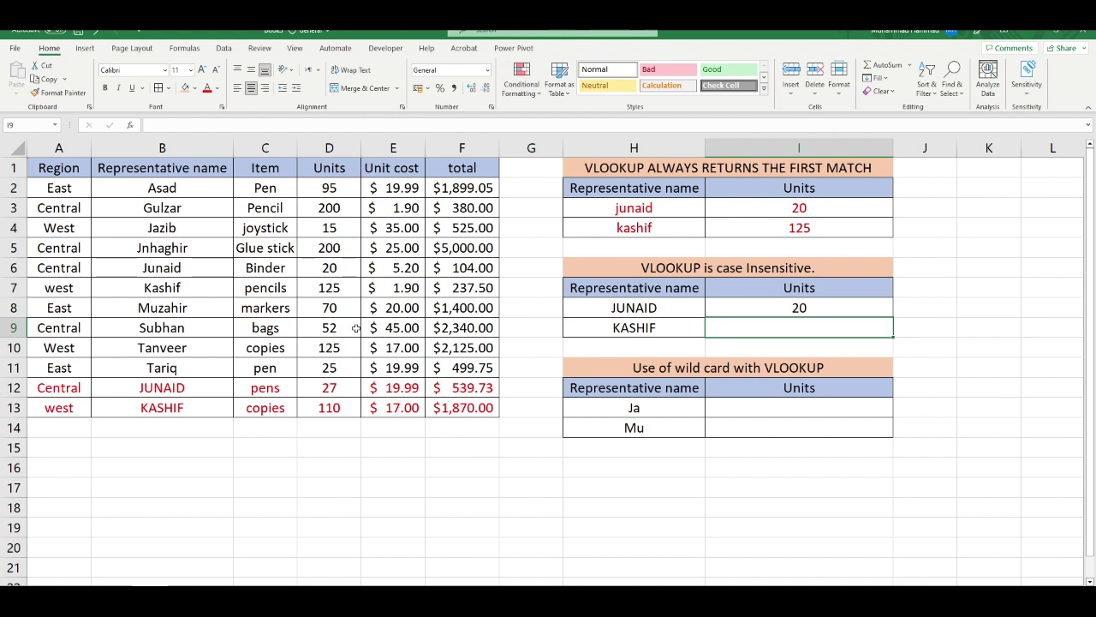
left_click_drag(191, 273, 343, 267)
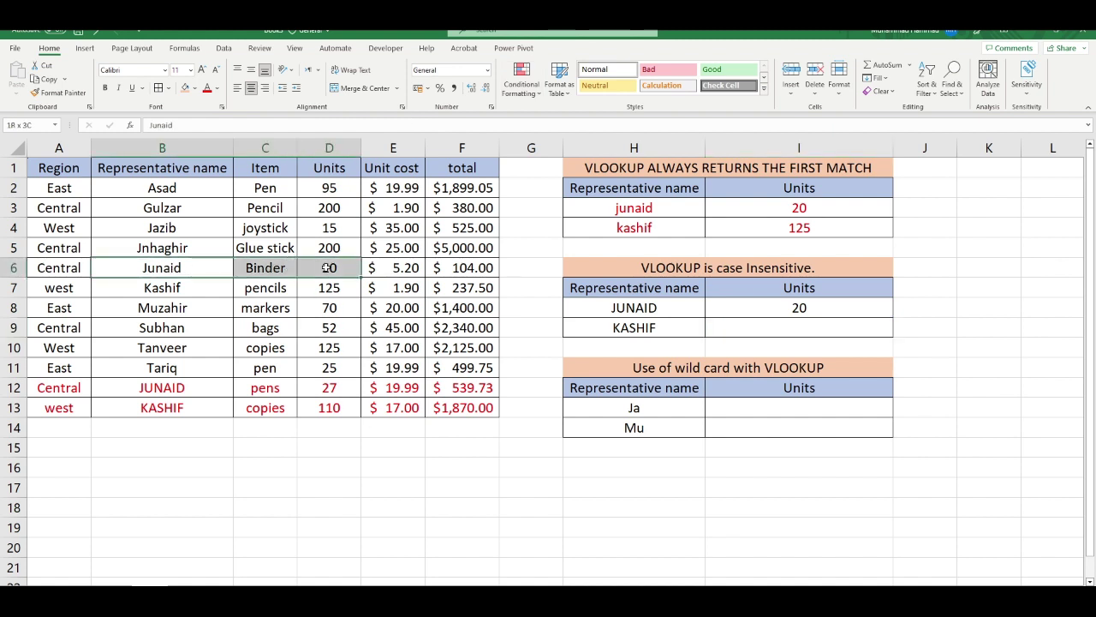
left_click(762, 306)
left_click_drag(134, 389, 315, 390)
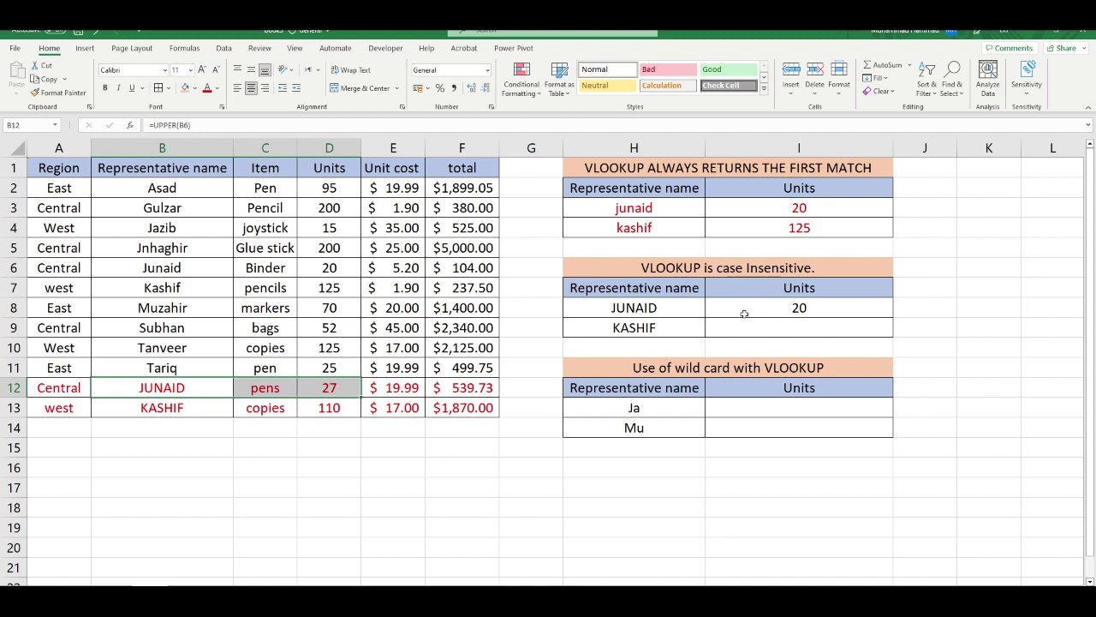
left_click(746, 328)
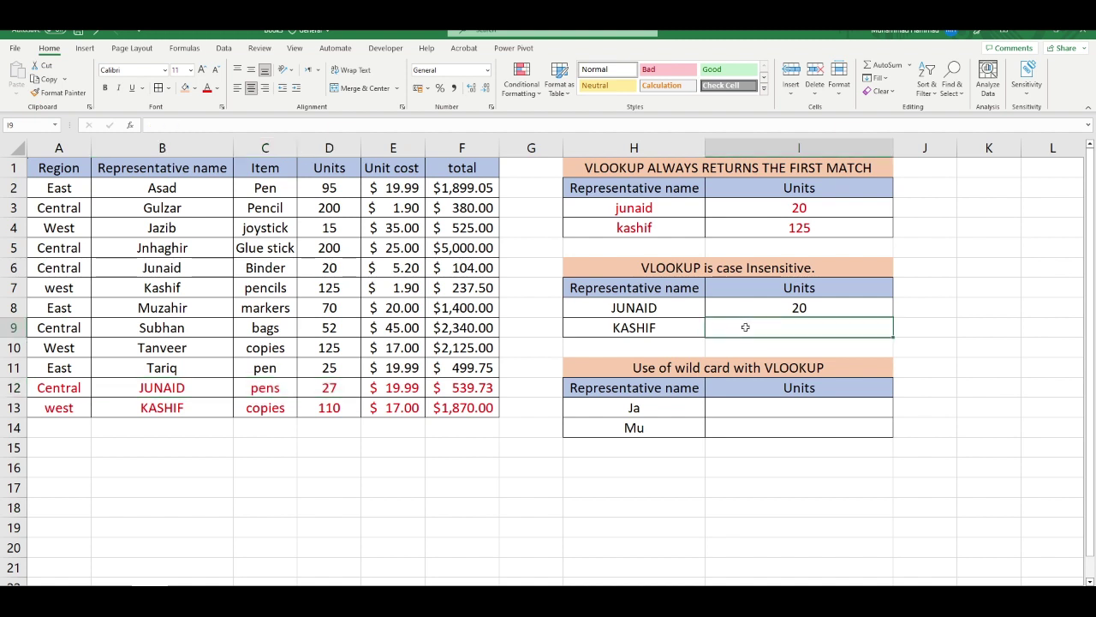
left_click(874, 310)
left_click_drag(888, 318, 868, 328)
left_click(840, 330)
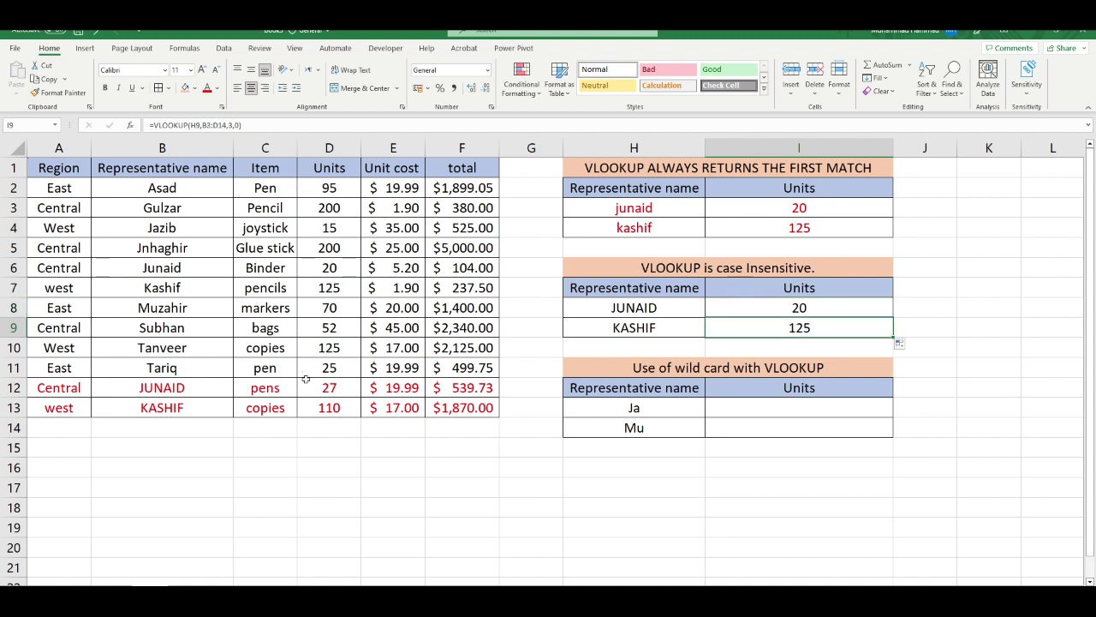
left_click(198, 294)
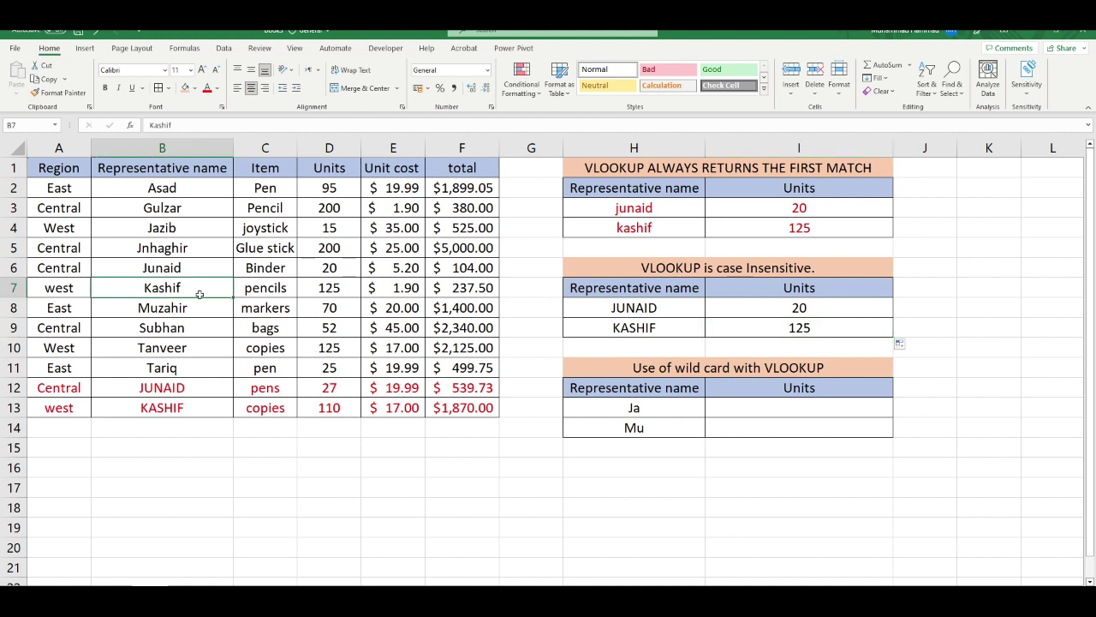
left_click_drag(199, 294, 334, 293)
left_click(152, 412)
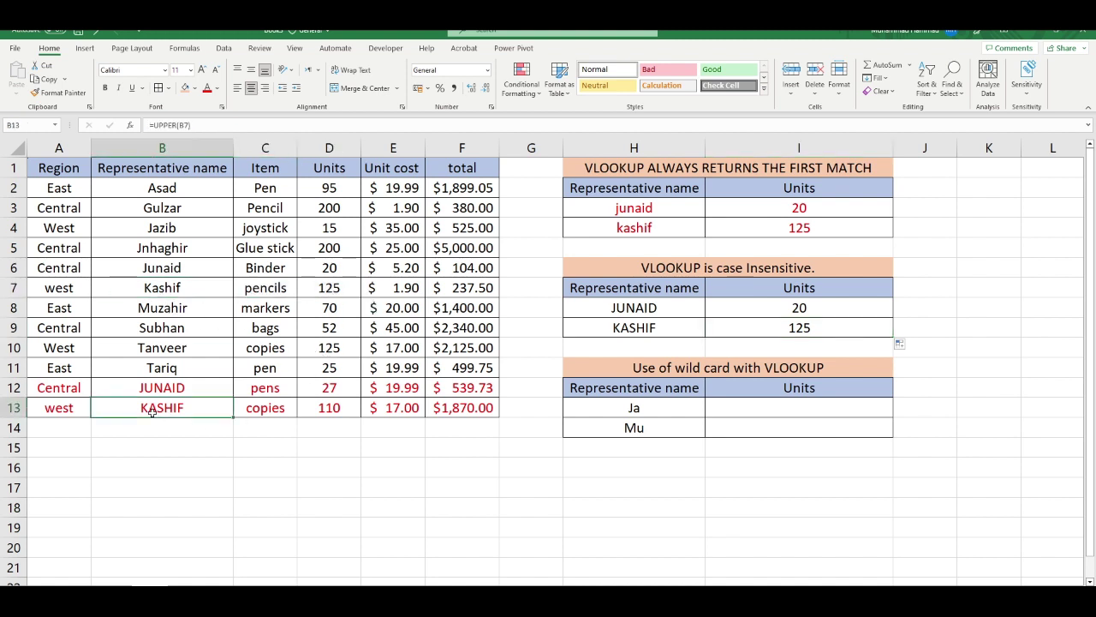
left_click_drag(151, 412, 339, 409)
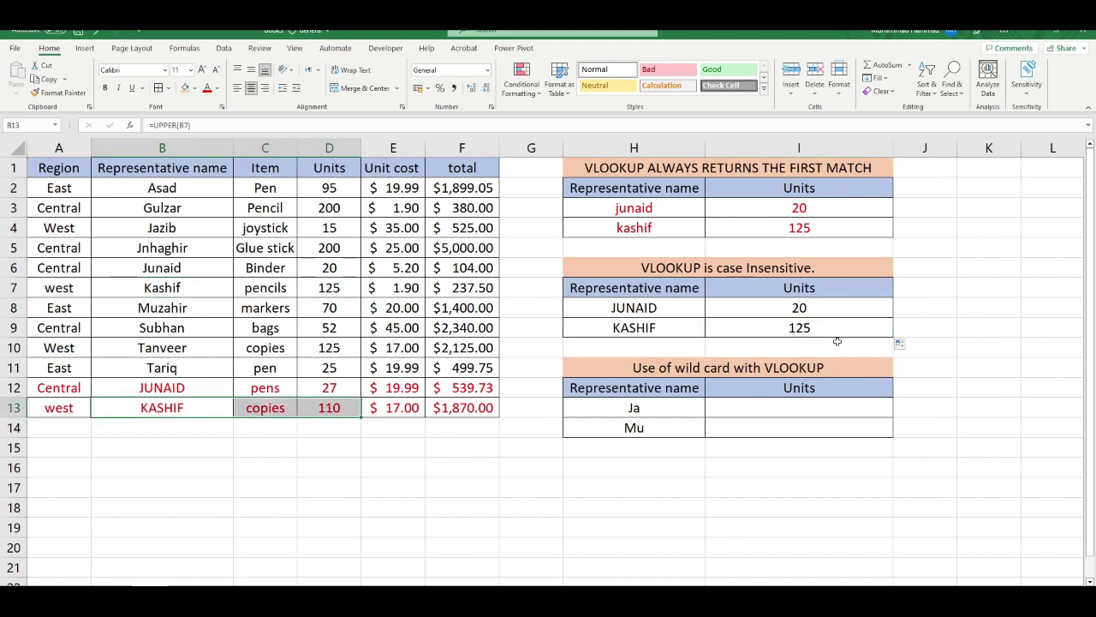
left_click(805, 330)
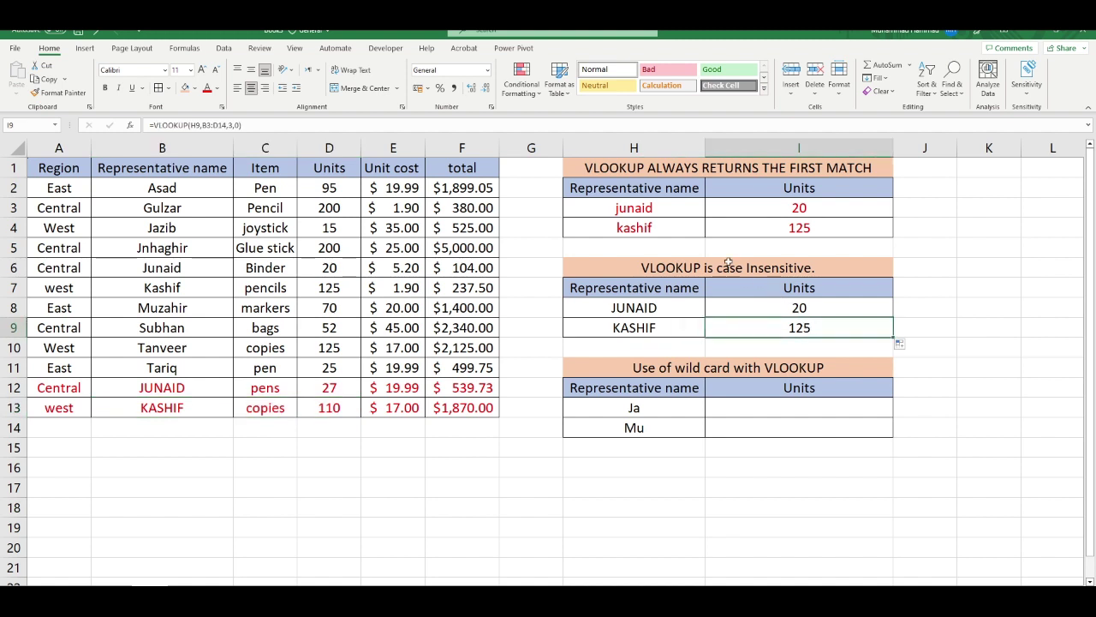
double_click(751, 407)
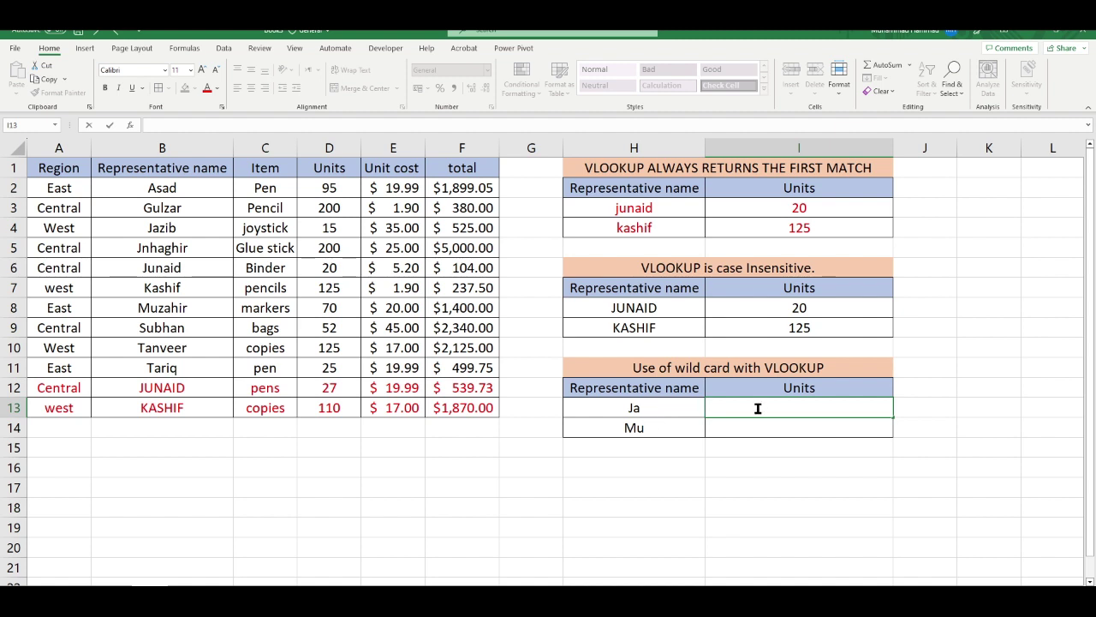
Enter =VLOOKUP(H13&"*",B2:D13,3,0) in I13 so Ja returns Jazib's 15 units.
type("=vlook")
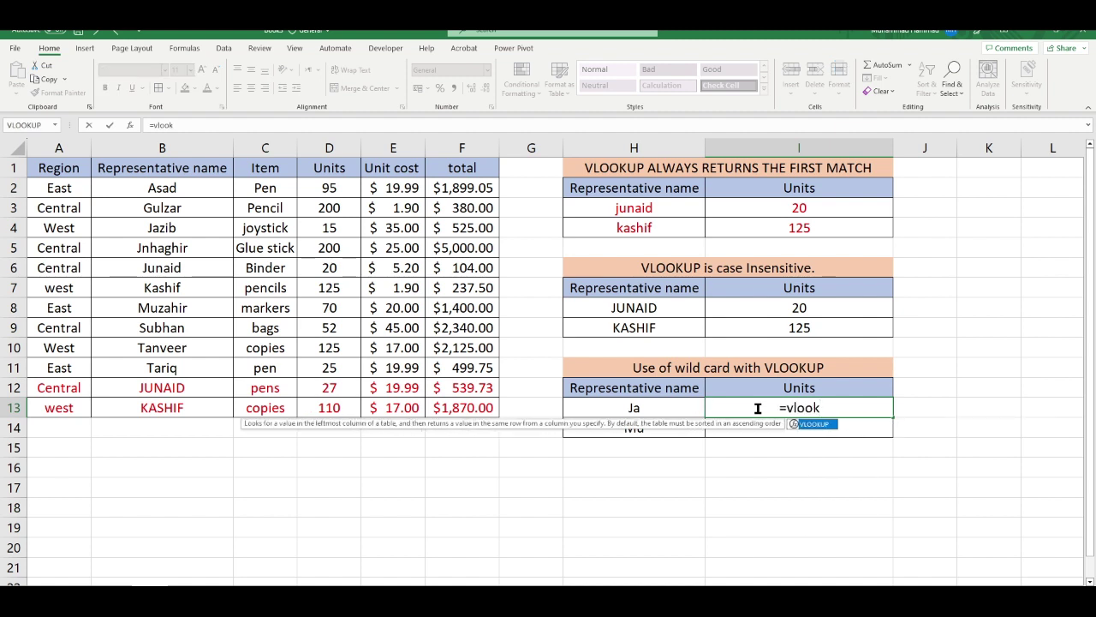
key("Tab")
left_click(645, 408)
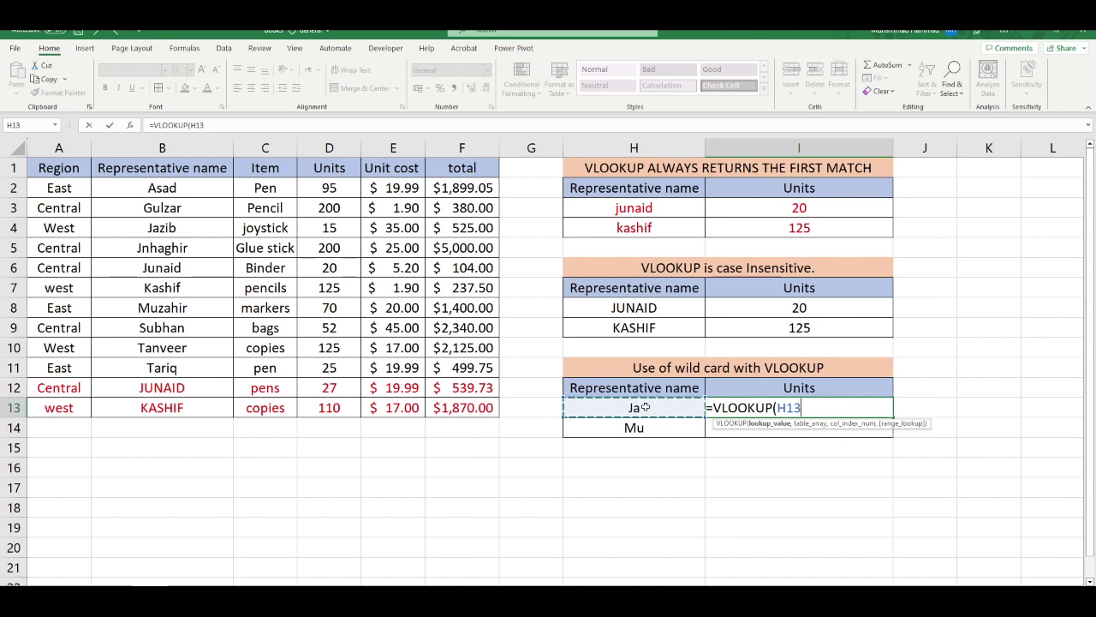
type("&\"")
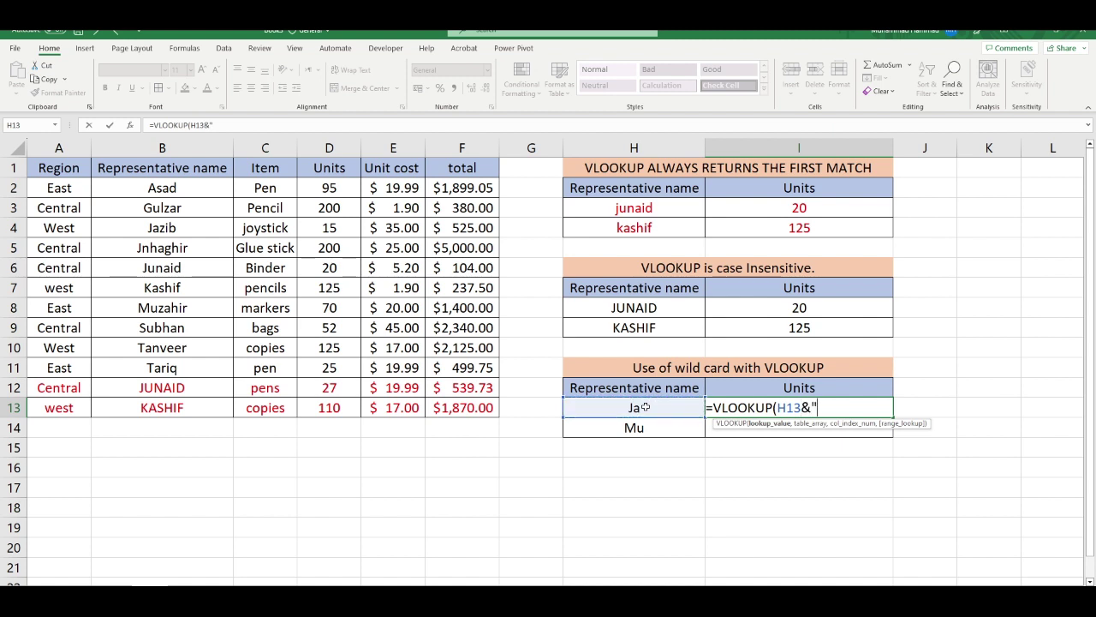
type("*\"")
type(",")
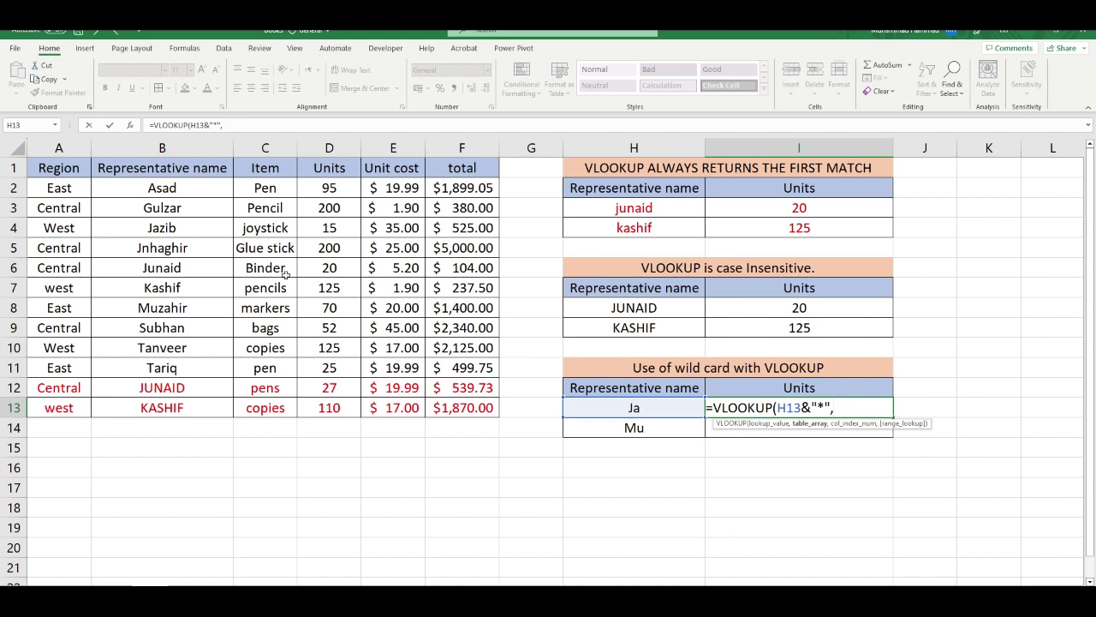
left_click_drag(186, 190, 312, 400)
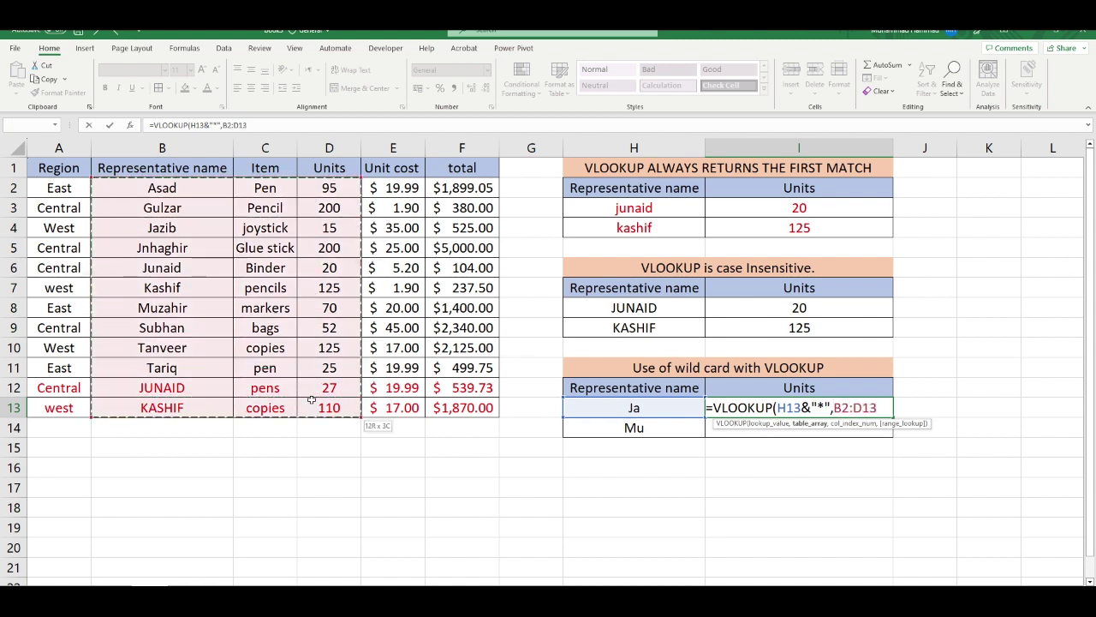
type(",")
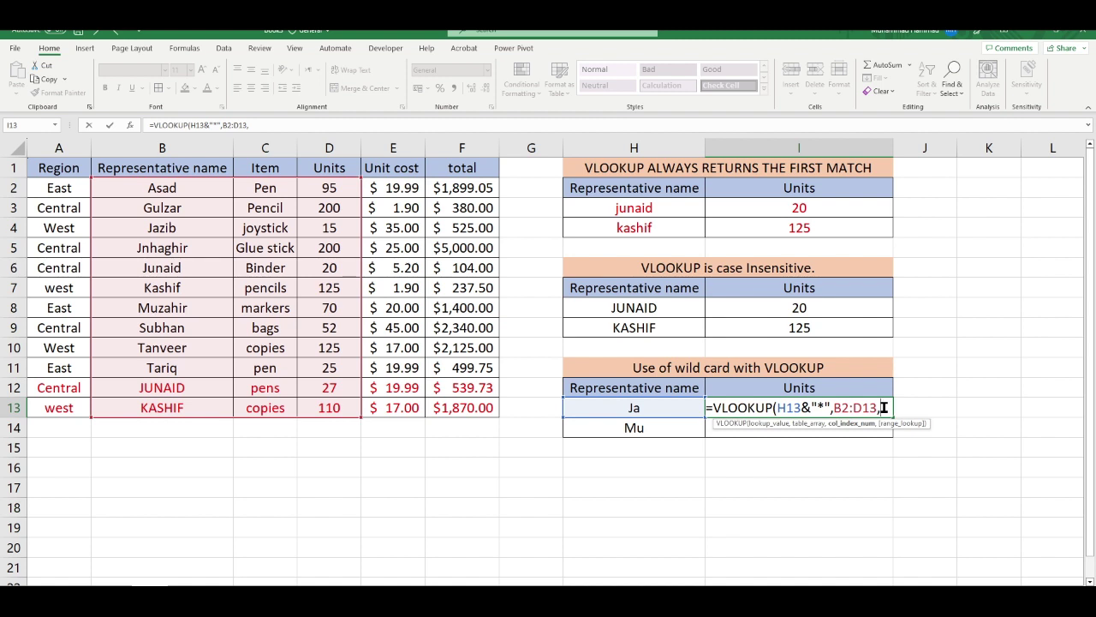
type("3,")
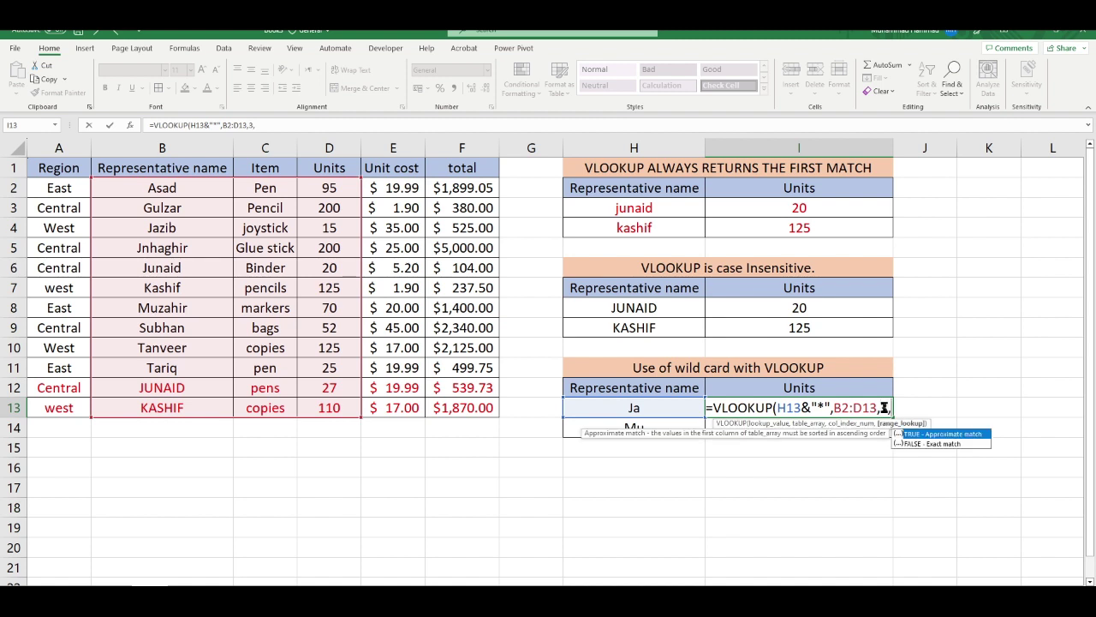
type("0")
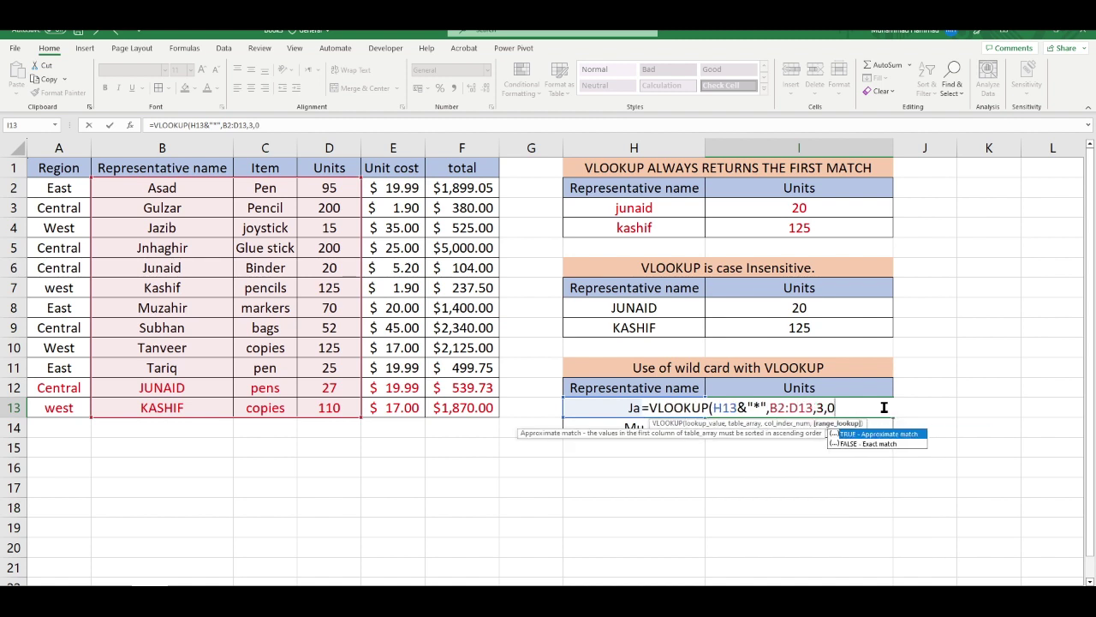
type(")")
key("ctrl+Return")
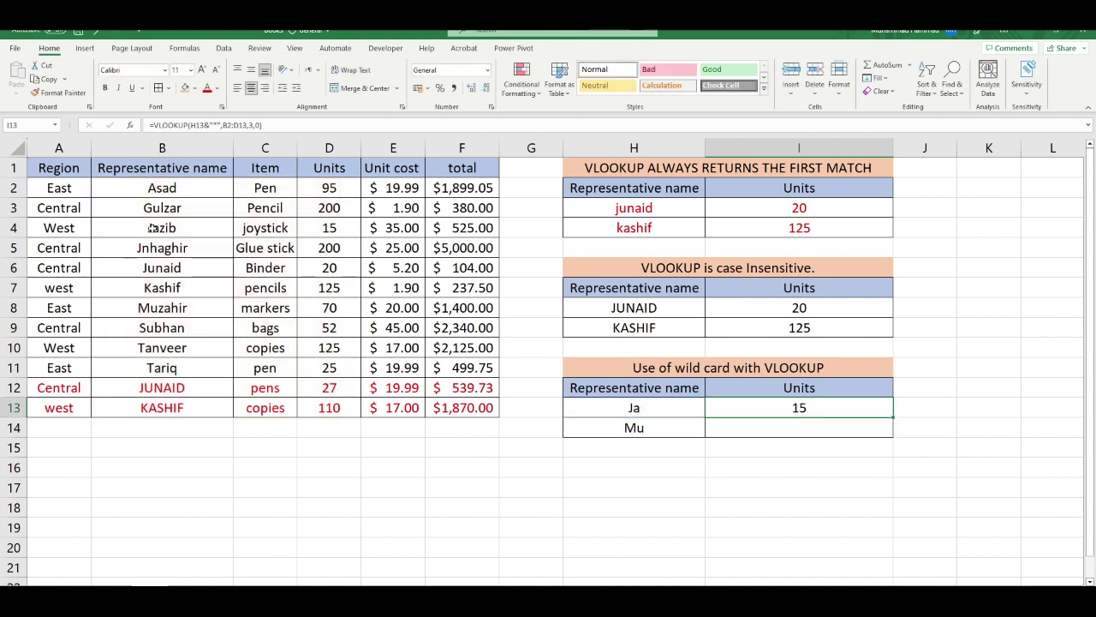
left_click_drag(153, 228, 338, 230)
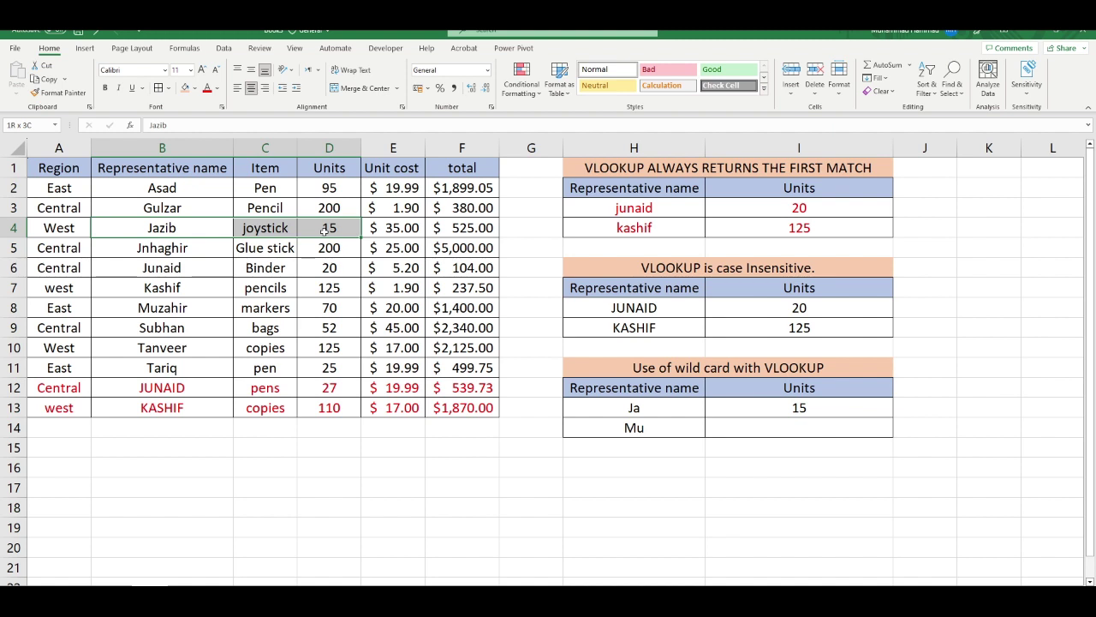
Enter =VLOOKUP("Mu"&"*",B2:D13,3,0) in I14 to return Mu's 70 units.
left_click(754, 427)
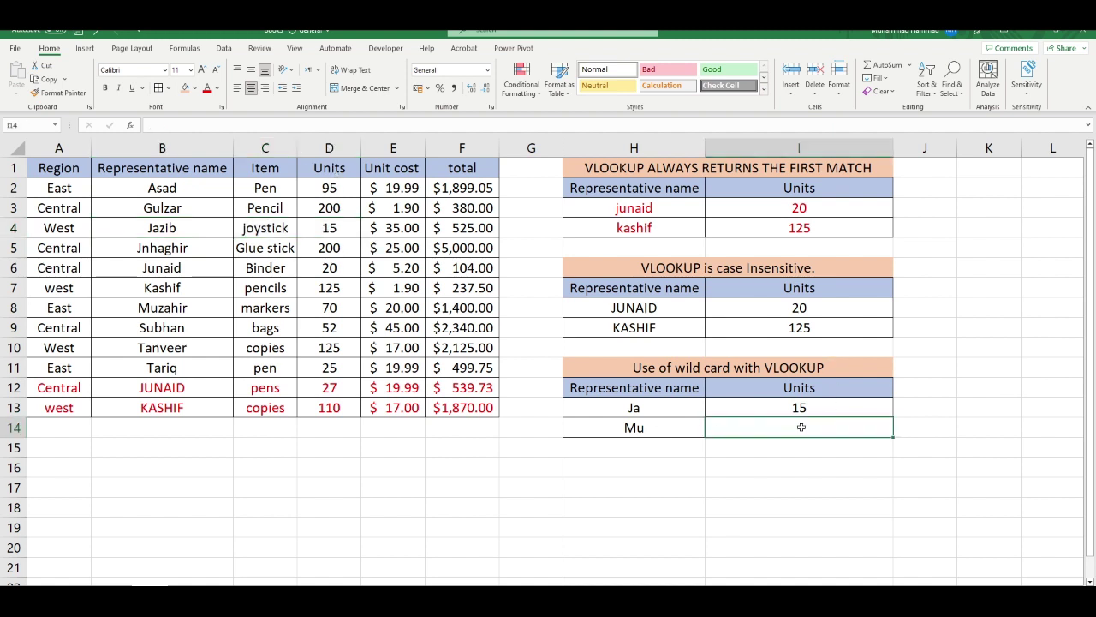
type("=")
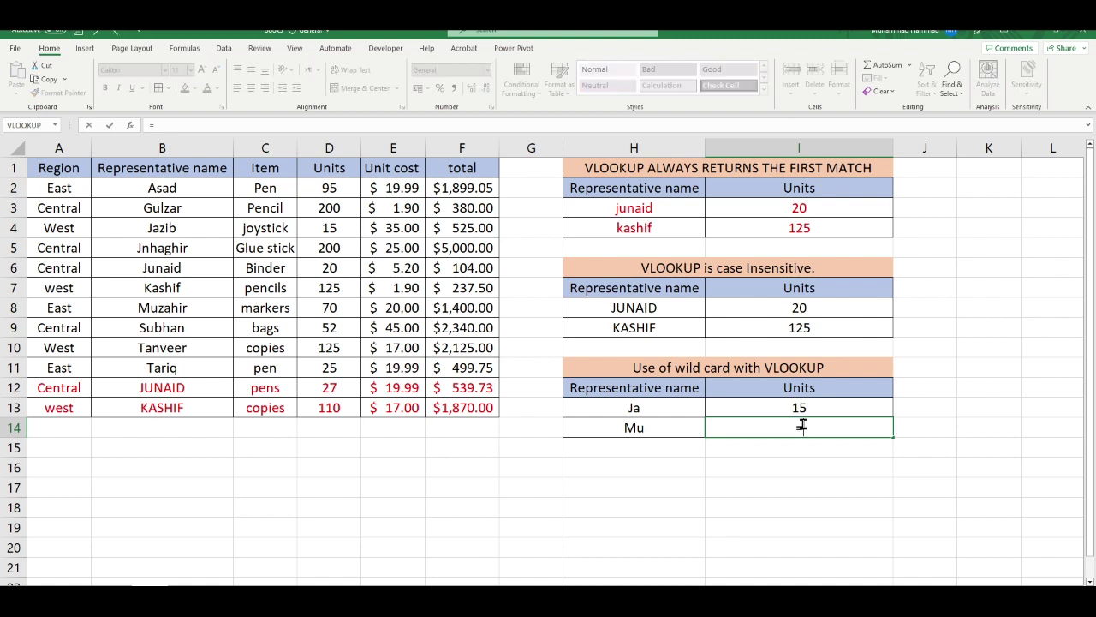
type("vlook")
key("Tab")
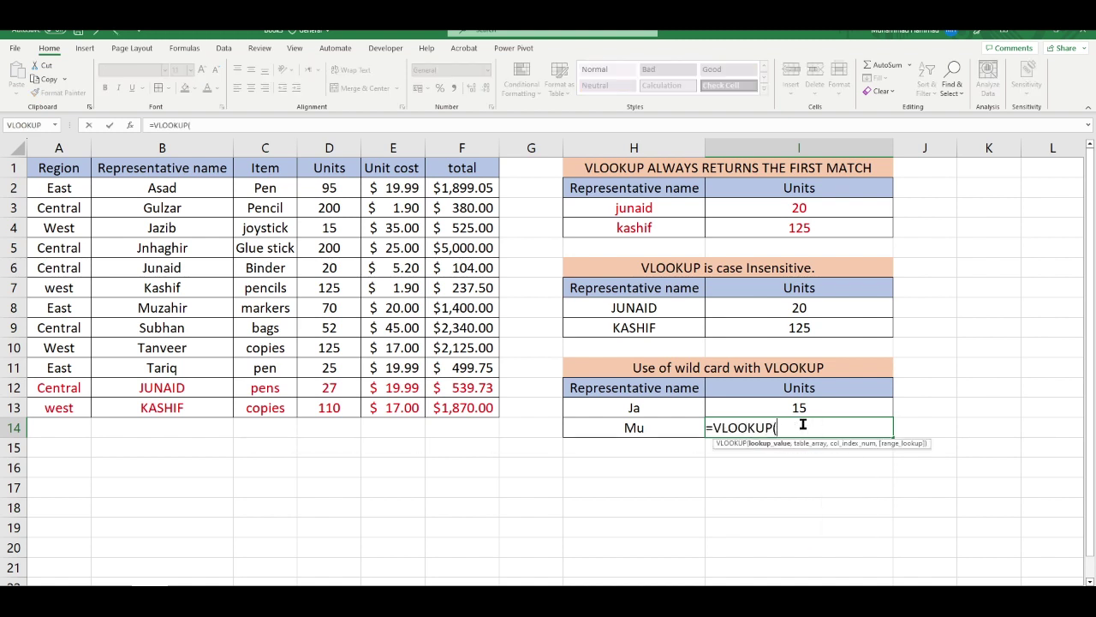
type("\"")
type("Mu")
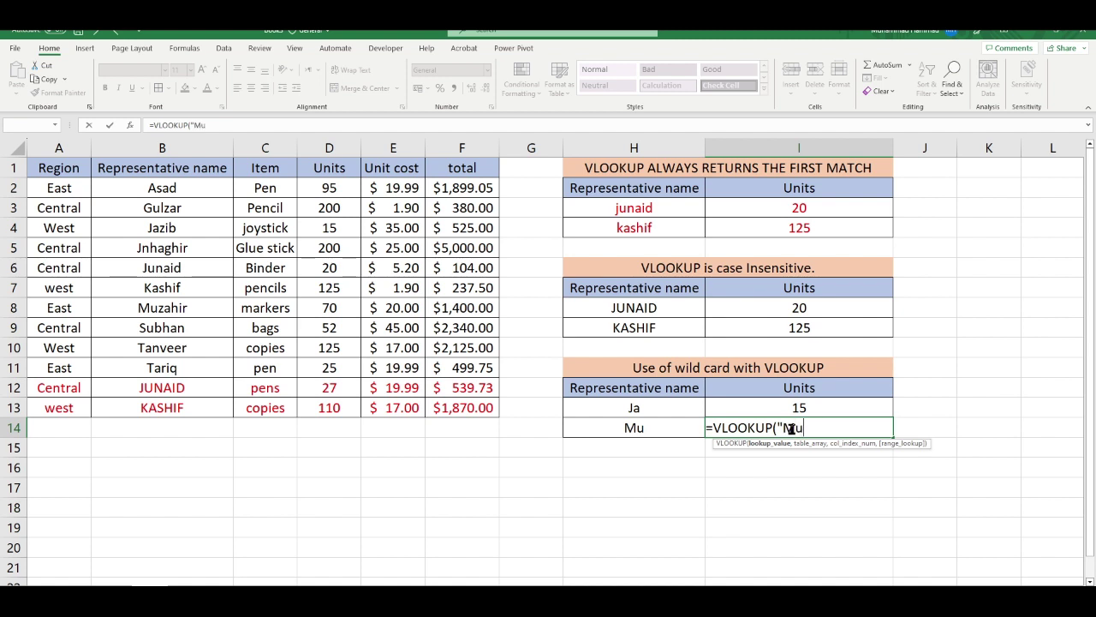
type("\"")
type("&\"")
type("*\"")
type(",")
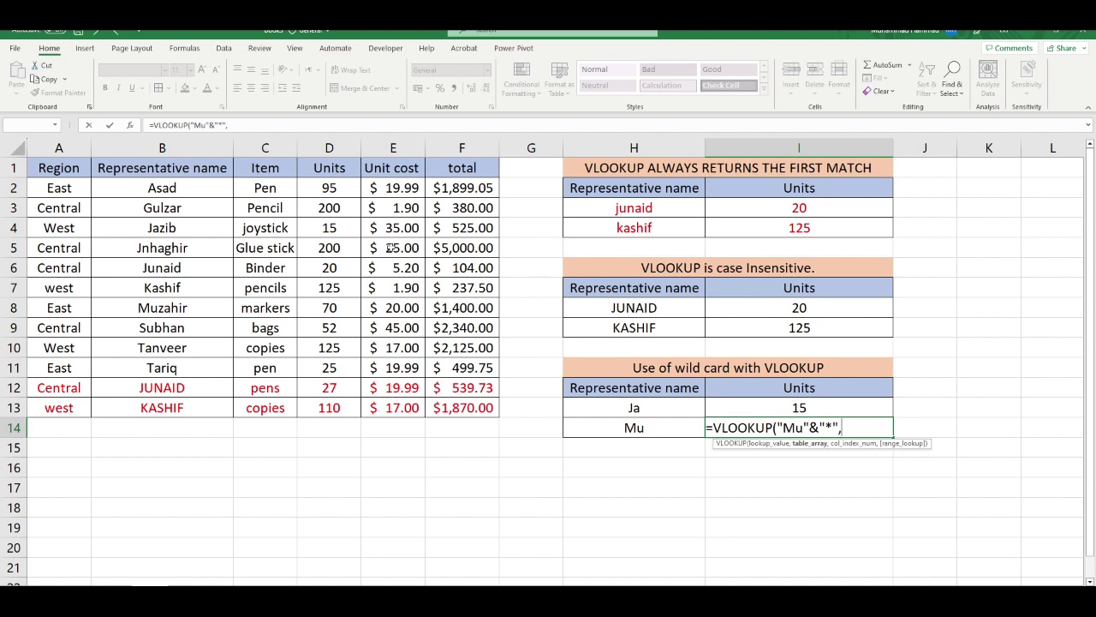
mouse_move(195, 189)
left_mouse_down()
mouse_move(331, 206)
mouse_move(329, 400)
left_mouse_up()
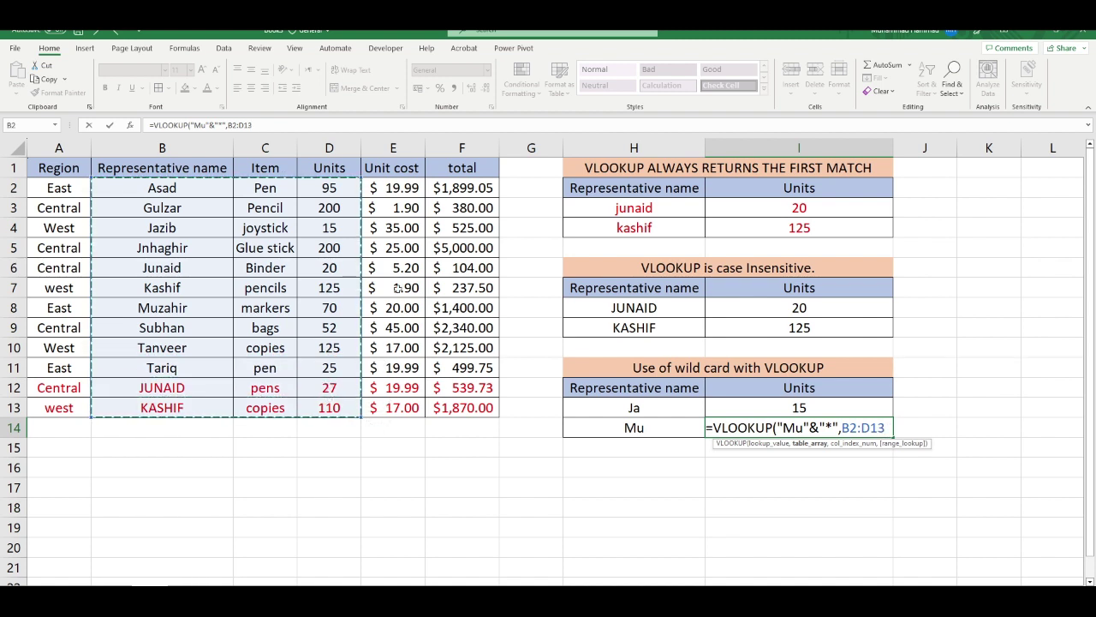
type(",")
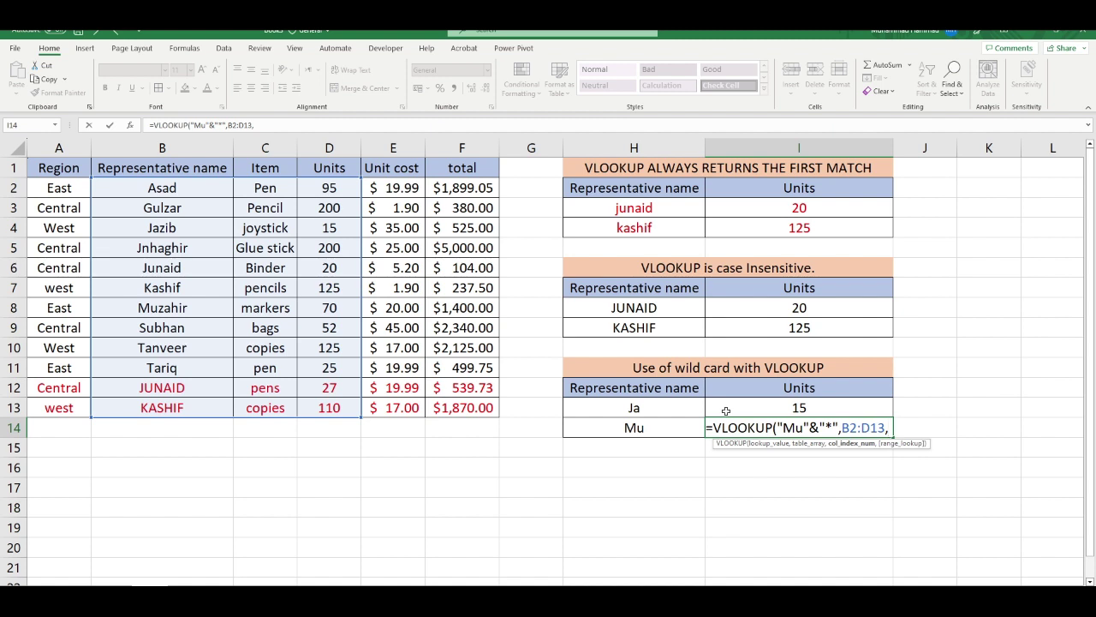
type("3,")
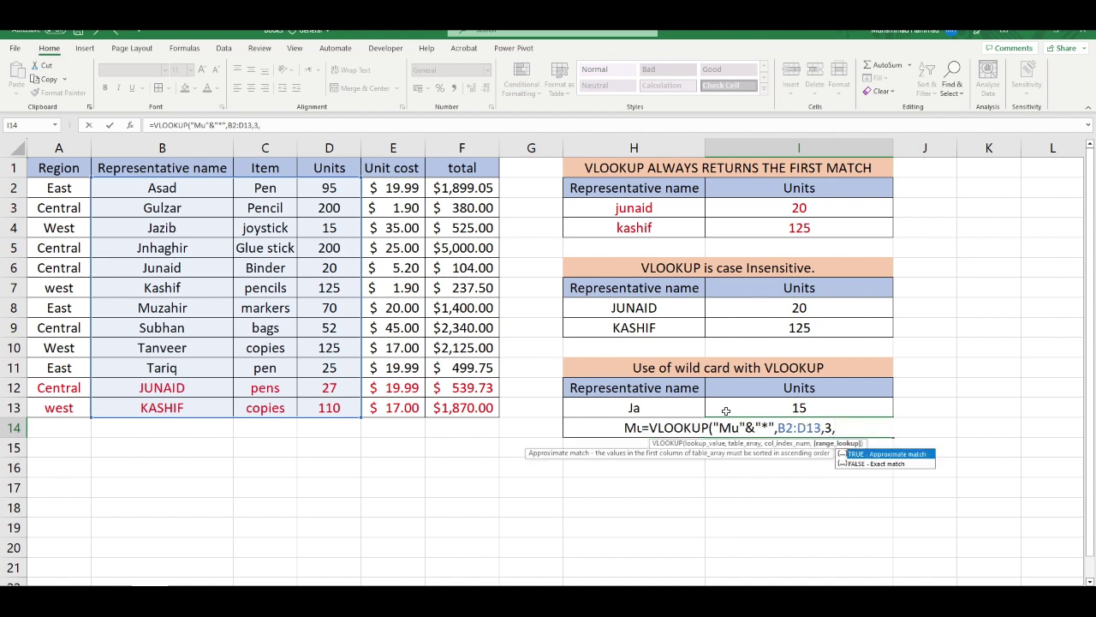
type("0)")
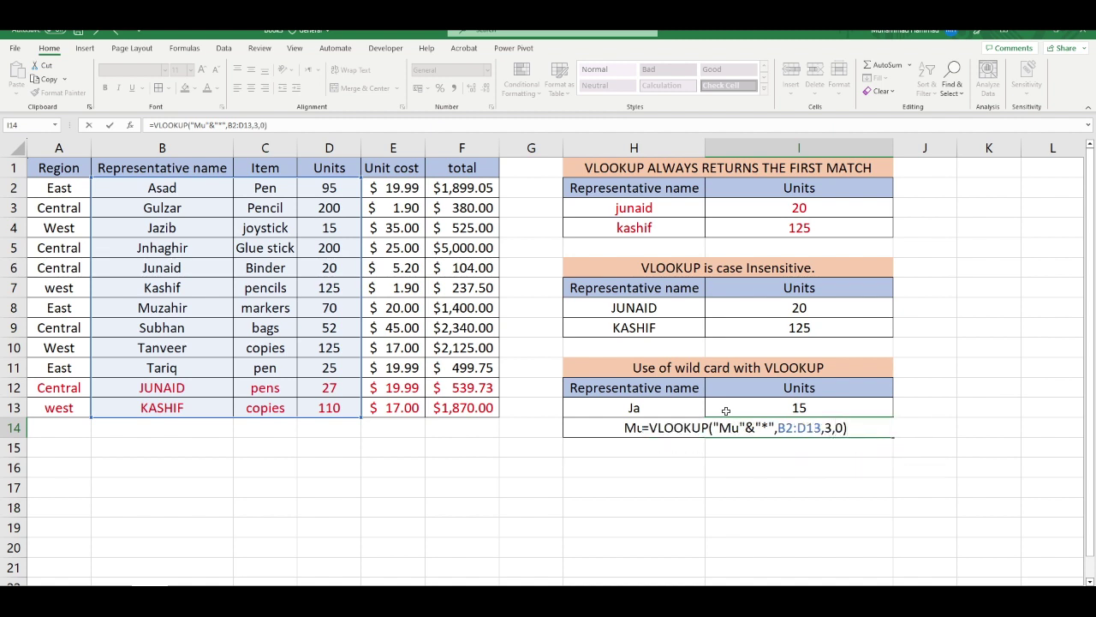
key("Return")
Highlight Muzahir's row to confirm the 70 units match, then clear the selection.
left_click(759, 427)
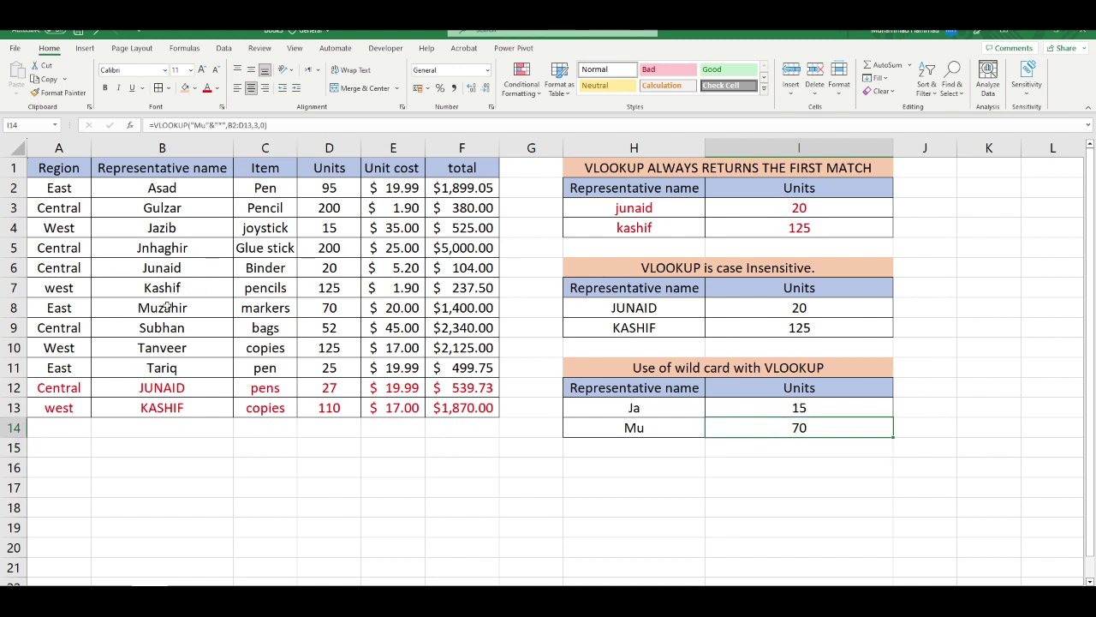
left_click(208, 306)
left_click_drag(209, 305, 333, 306)
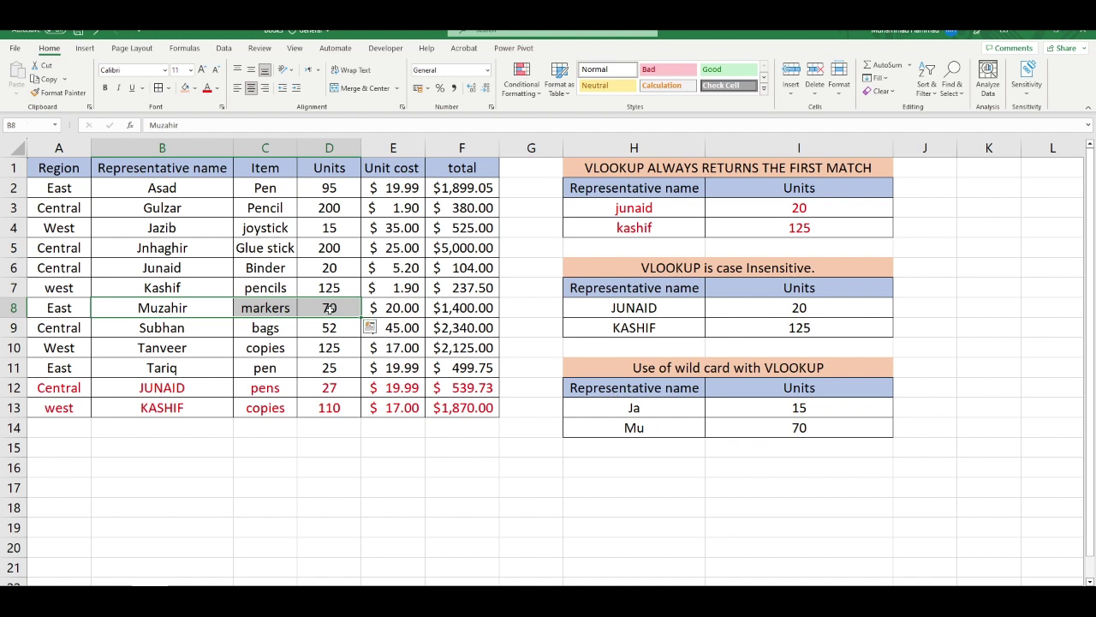
left_click(594, 462)
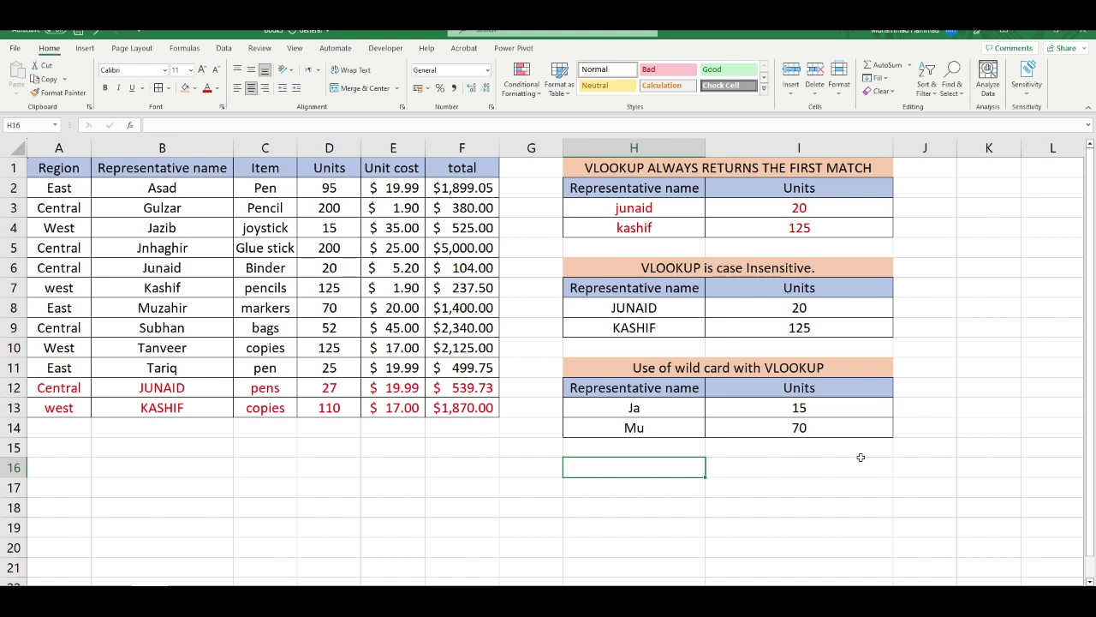
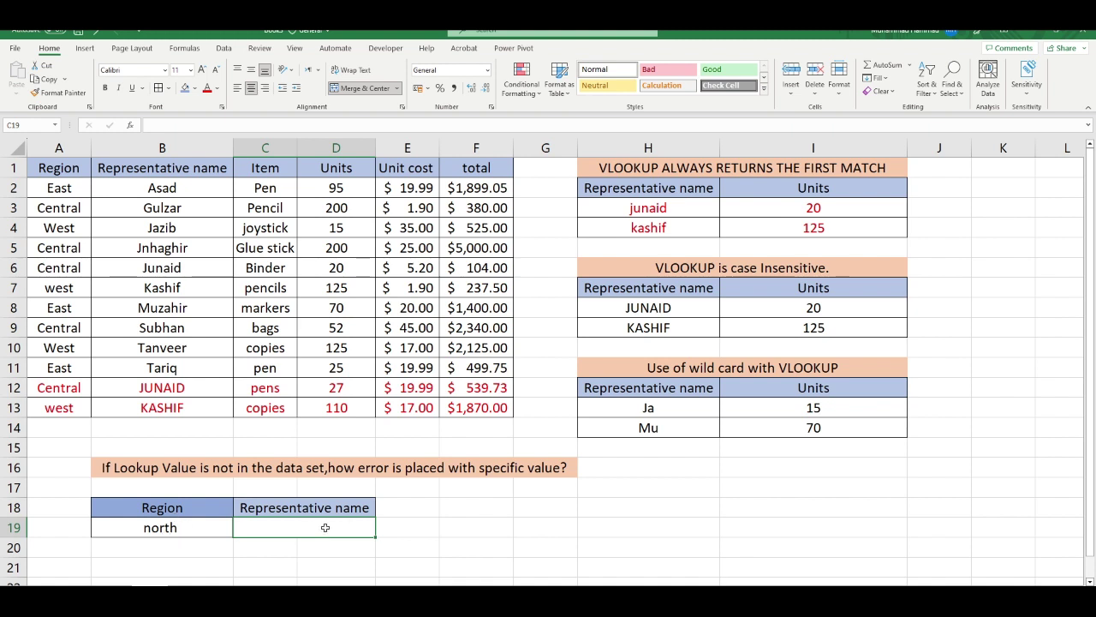
Enter =VLOOKUP(B19,A1:B13,2,0) in C19 for region 'north', which returns #N/A.
type("=vloo")
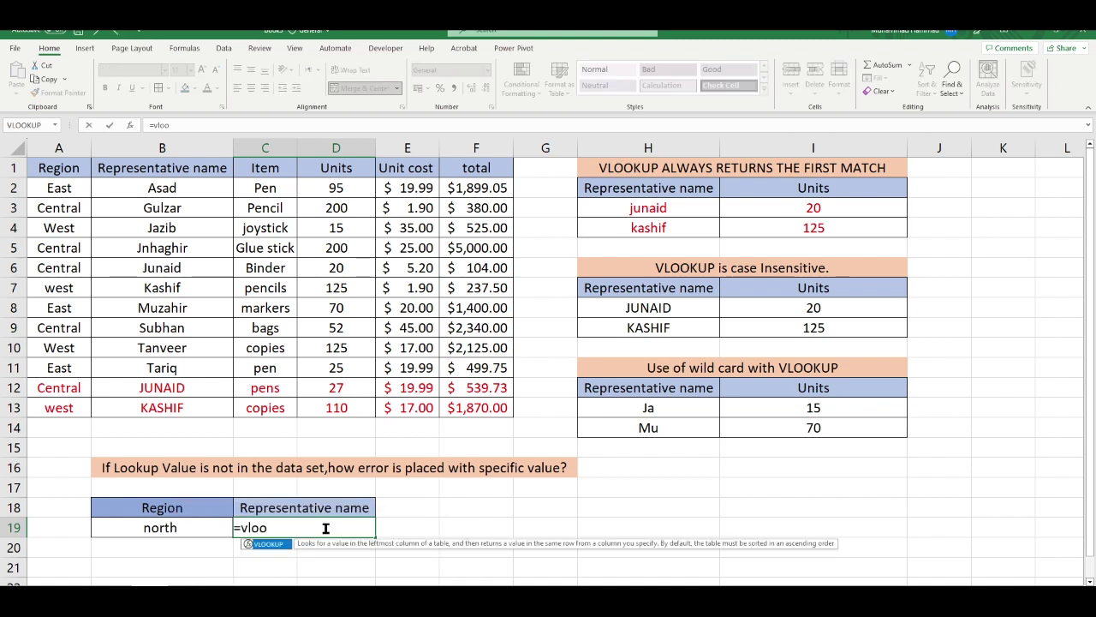
type("ku")
key("Tab")
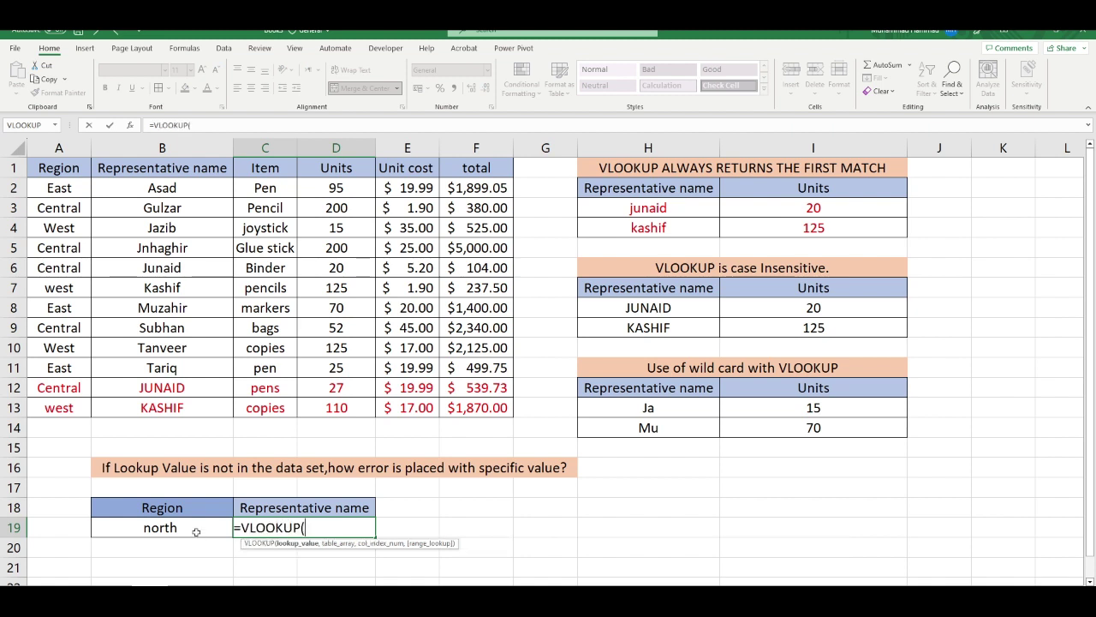
left_click(196, 530)
type(",")
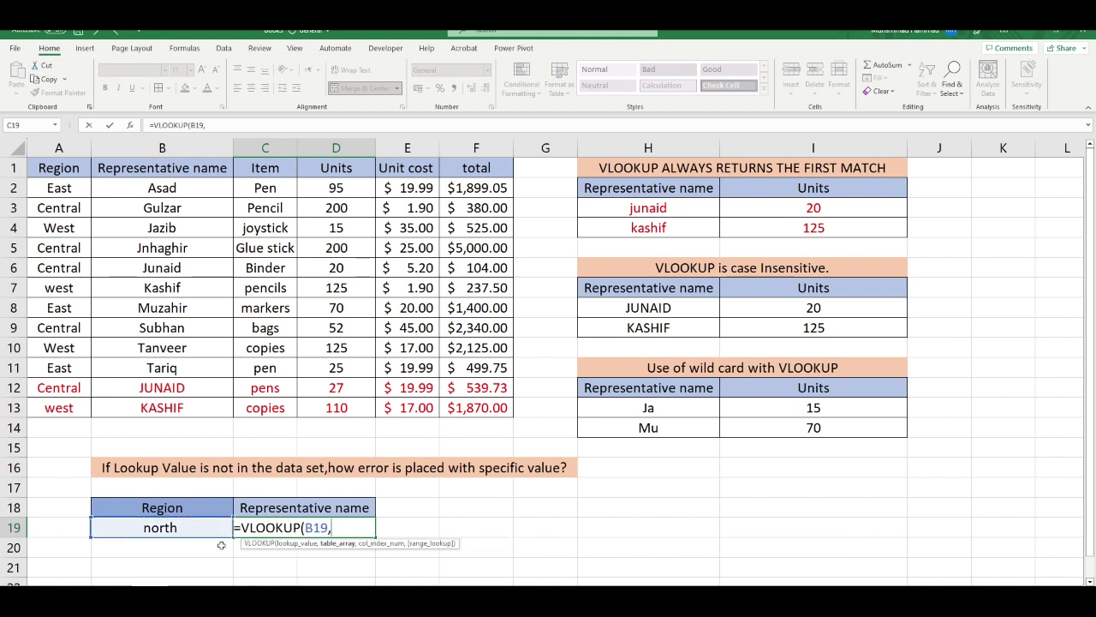
left_click_drag(58, 170, 196, 408)
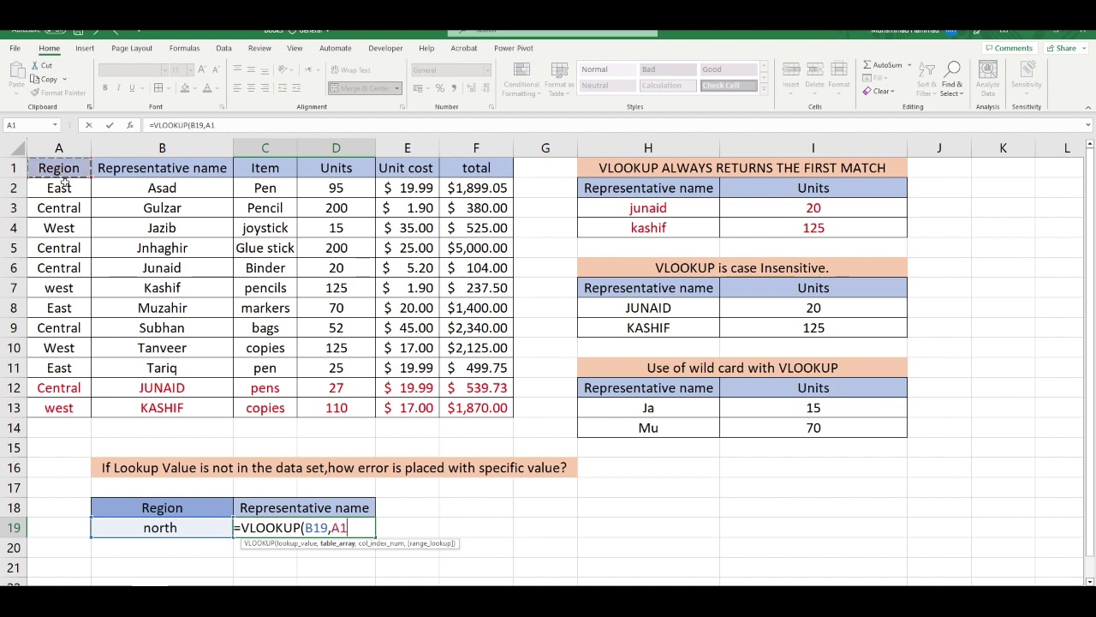
type(":B13,")
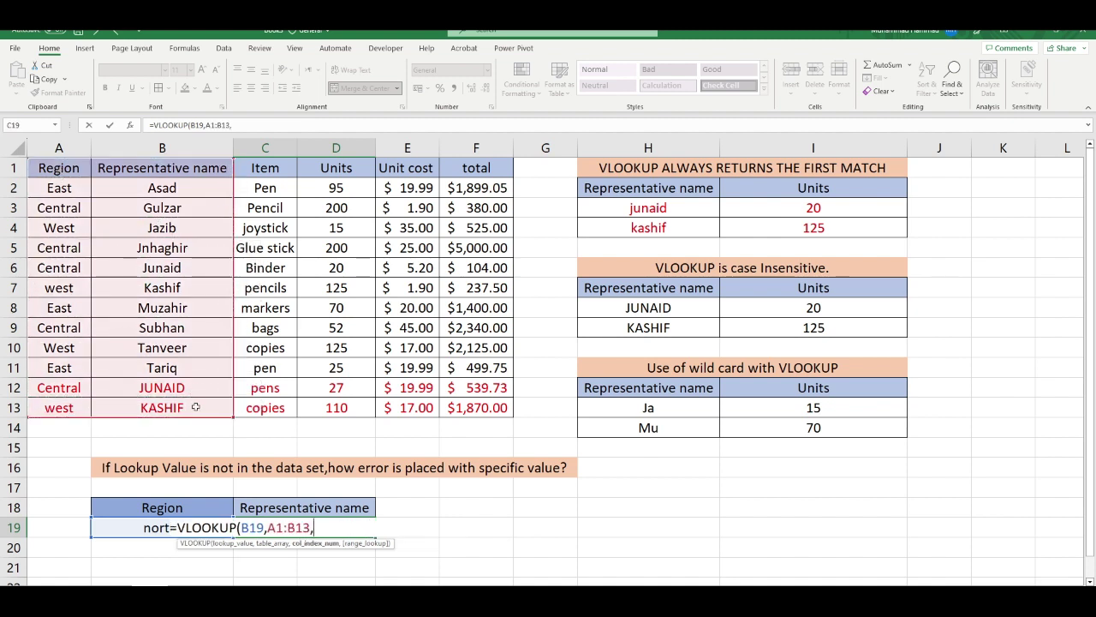
type("2")
type(",0")
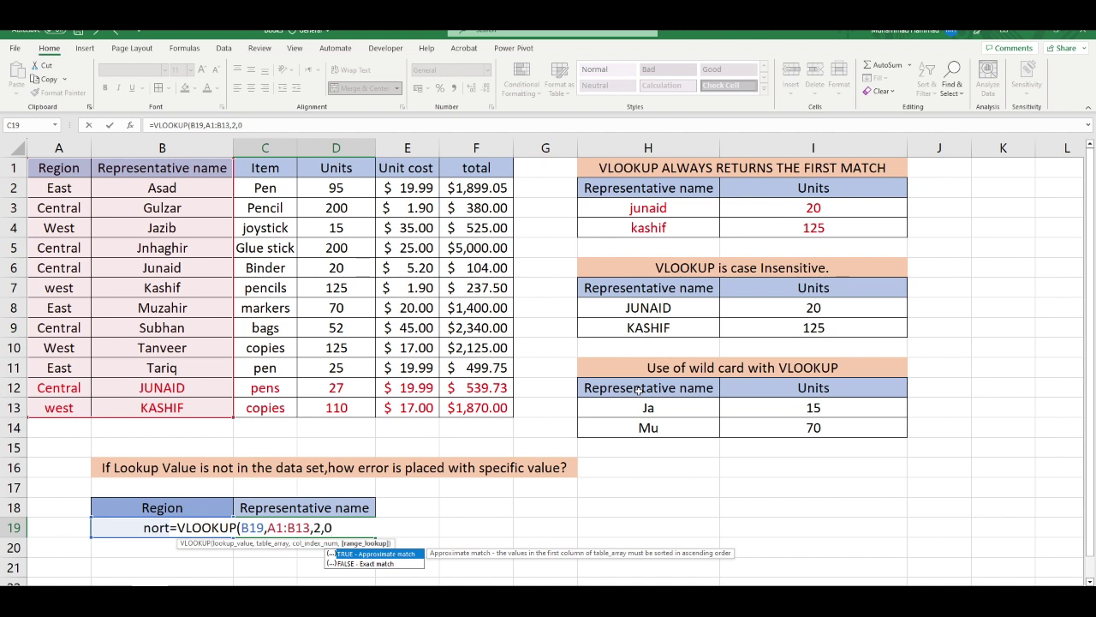
type(")")
key("Return")
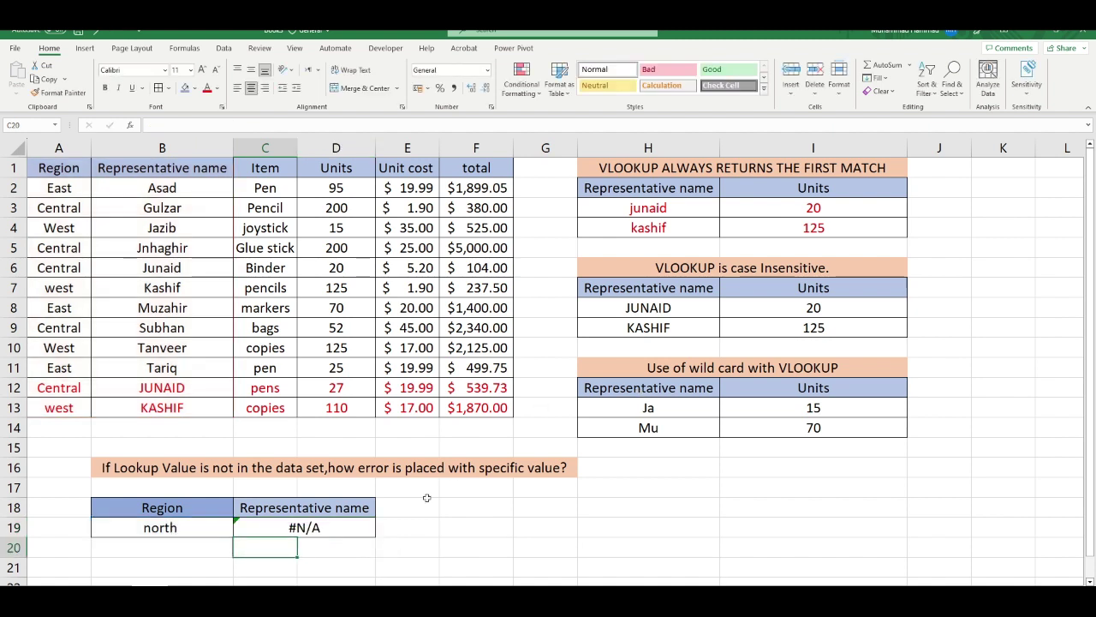
Begin an IFNA formula with a nested VLOOKUP in cell E19.
left_click(332, 527)
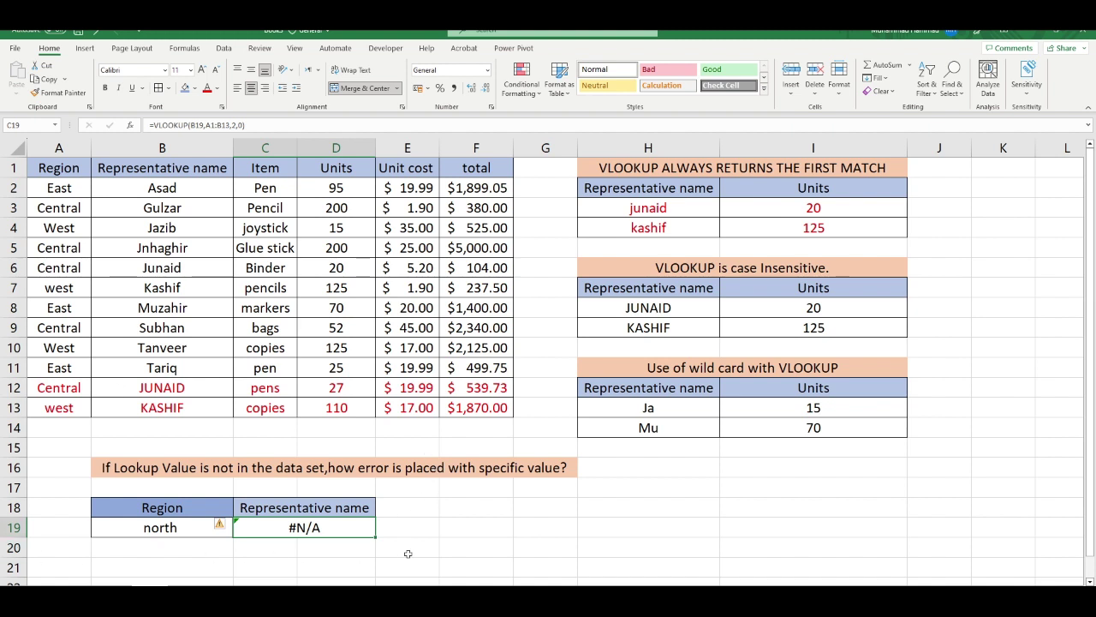
left_click(406, 528)
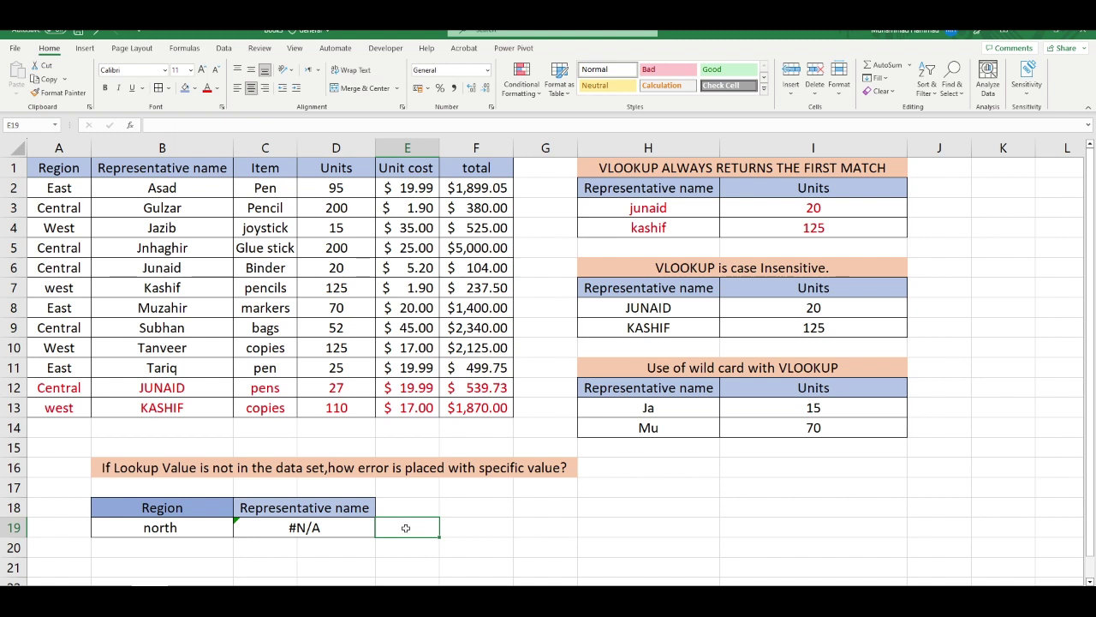
double_click(406, 528)
type("=")
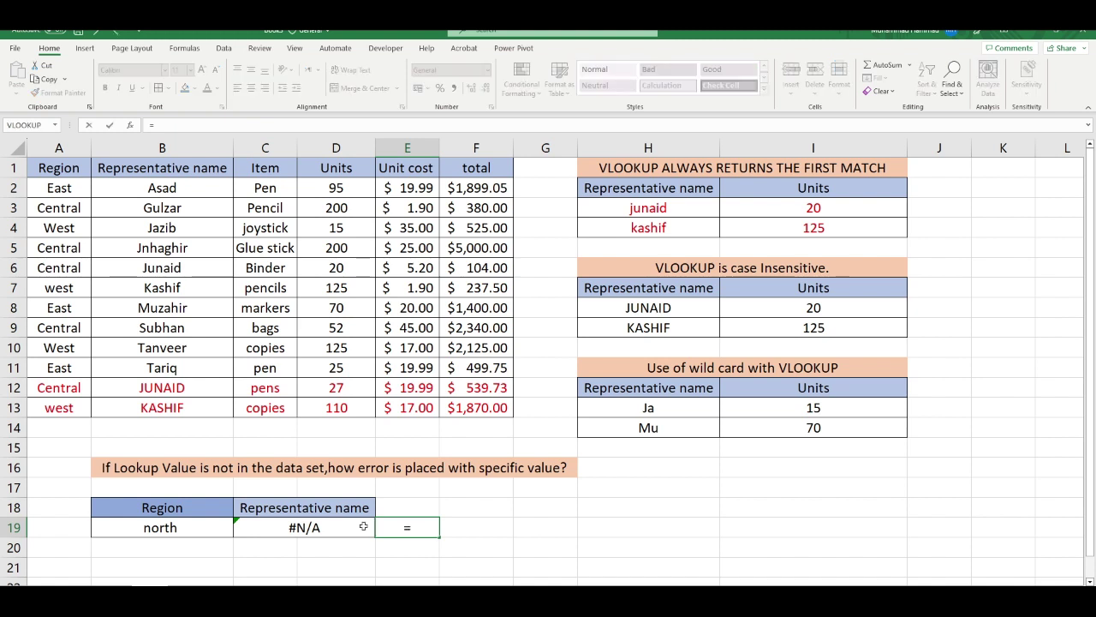
type("ifna")
key("Tab")
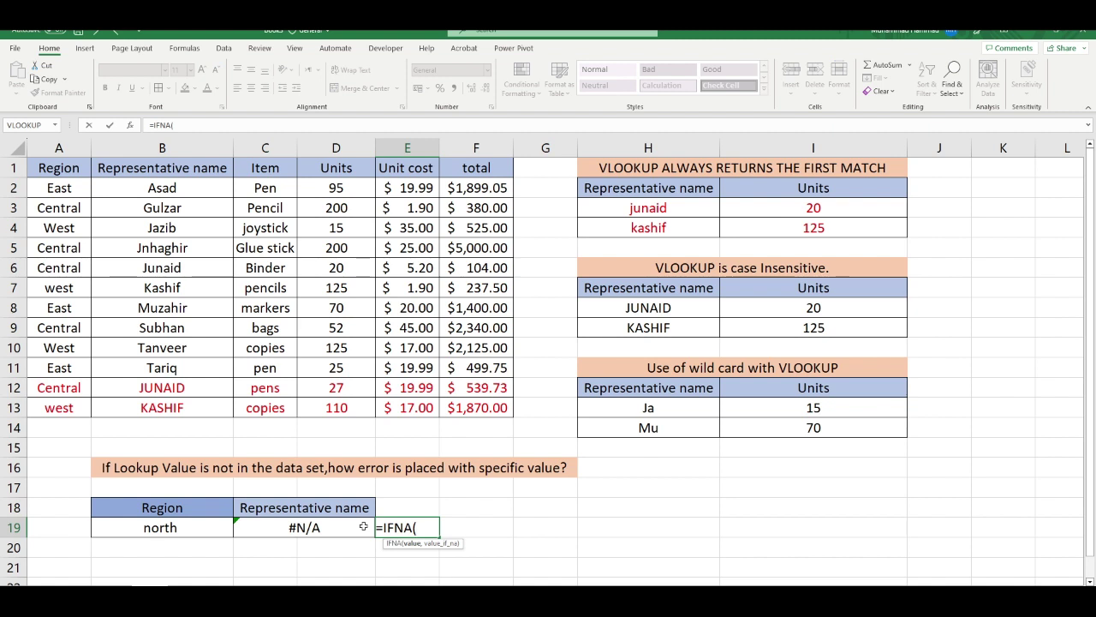
type("vlo")
key("Tab")
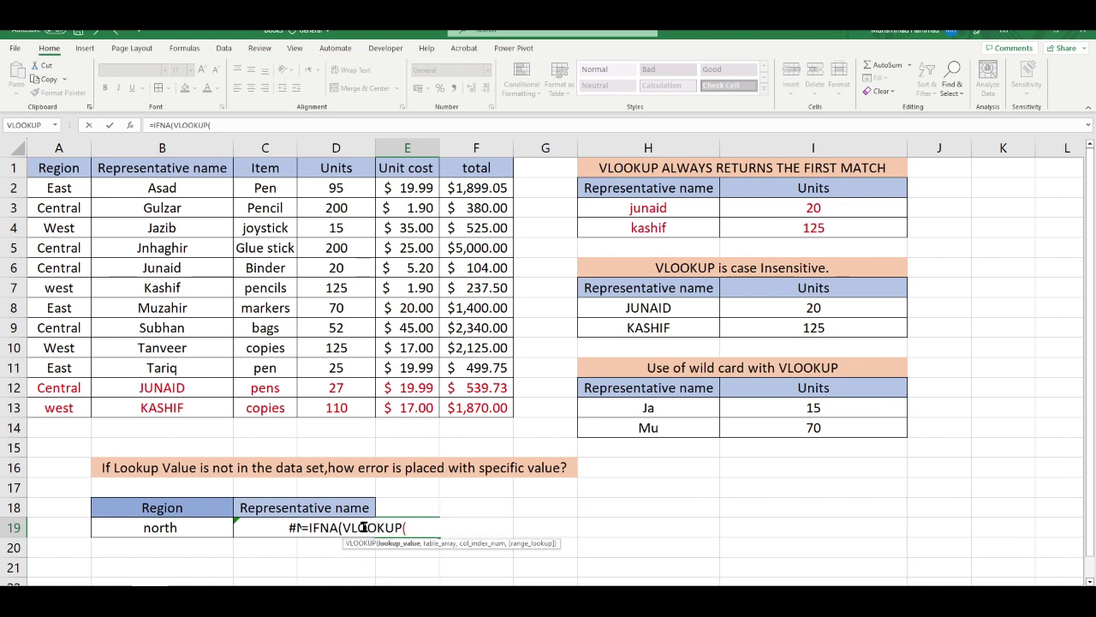
Complete =IFNA(VLOOKUP(B19,A1:B13,2,0),"not valid data") and autofit column E.
left_click(161, 530)
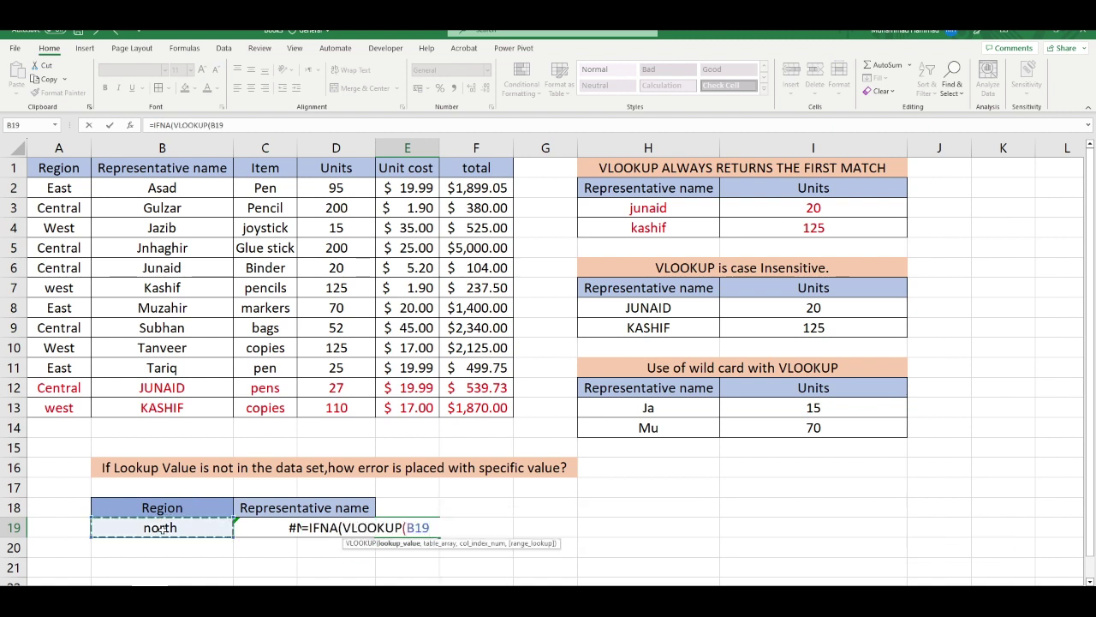
type(",")
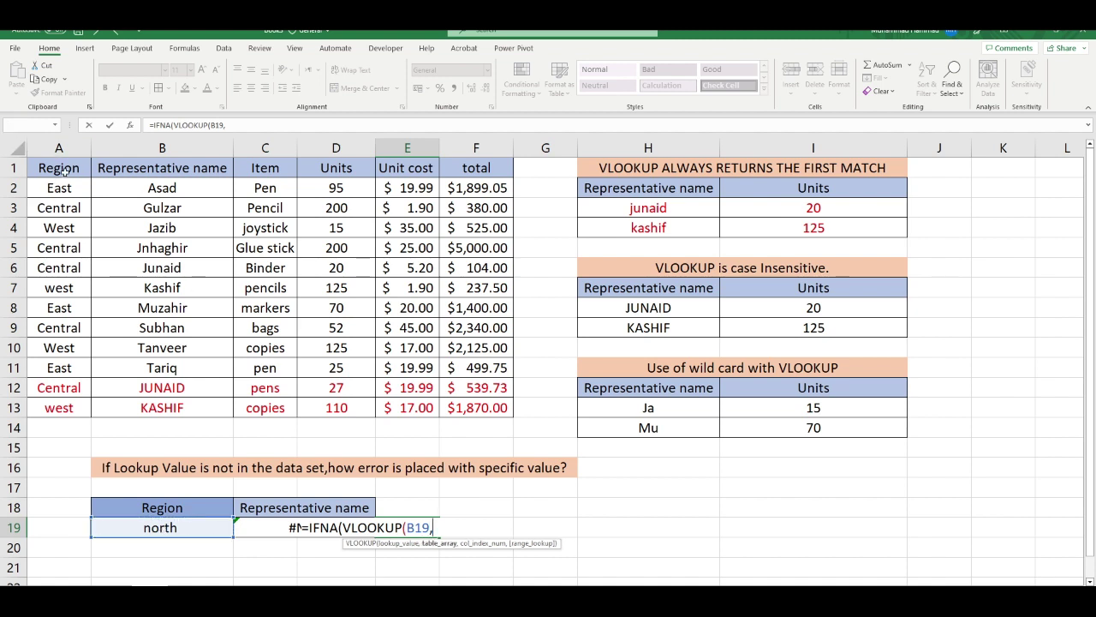
left_click_drag(65, 170, 203, 401)
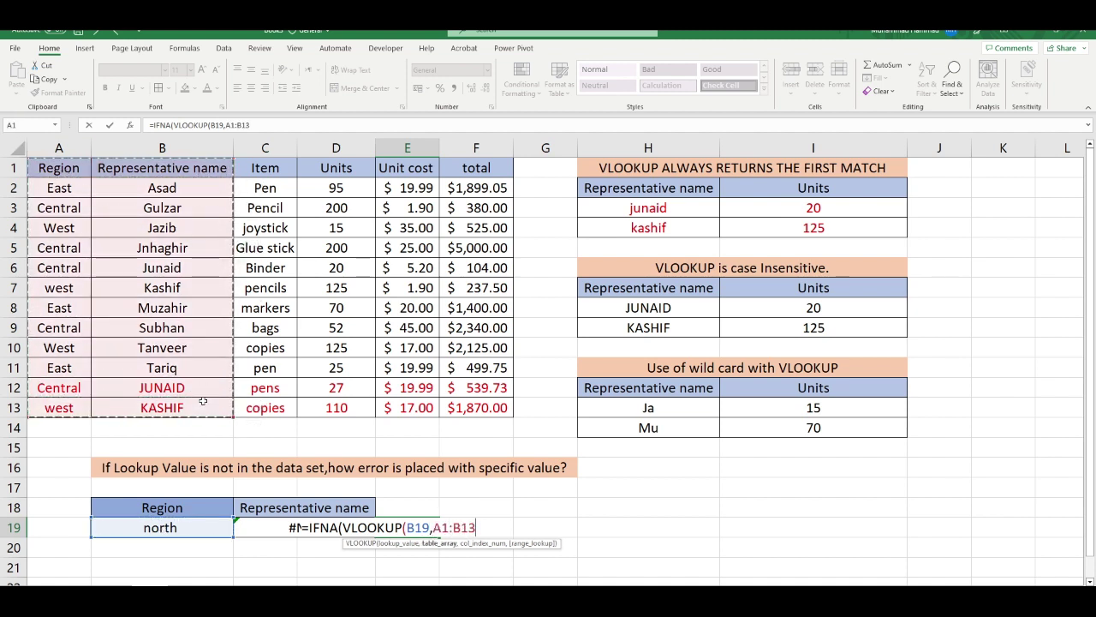
type(",2")
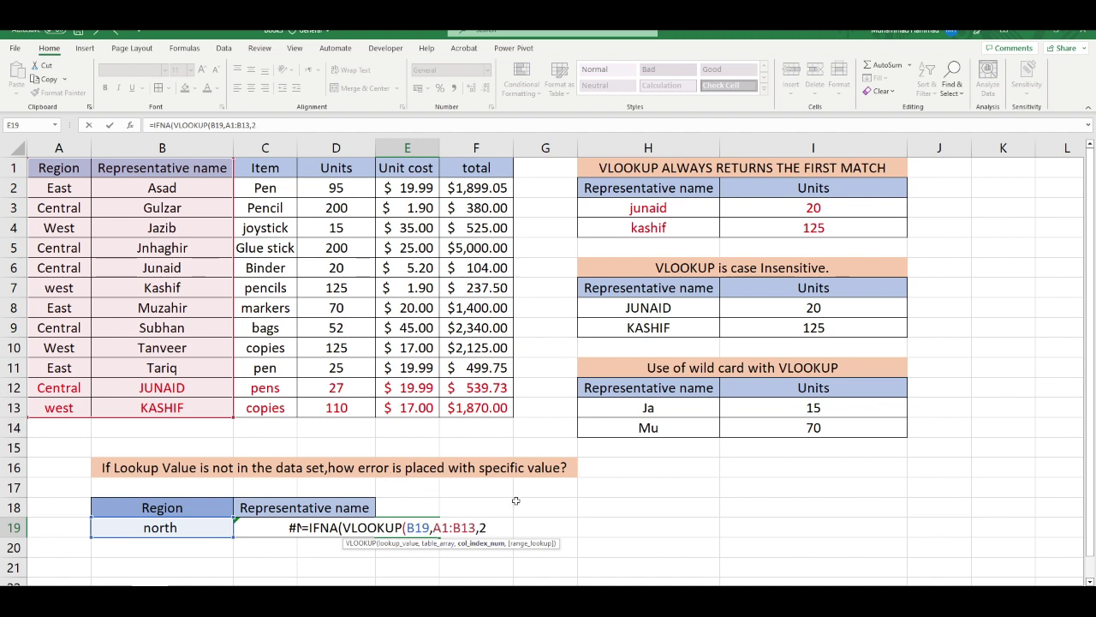
type(",0")
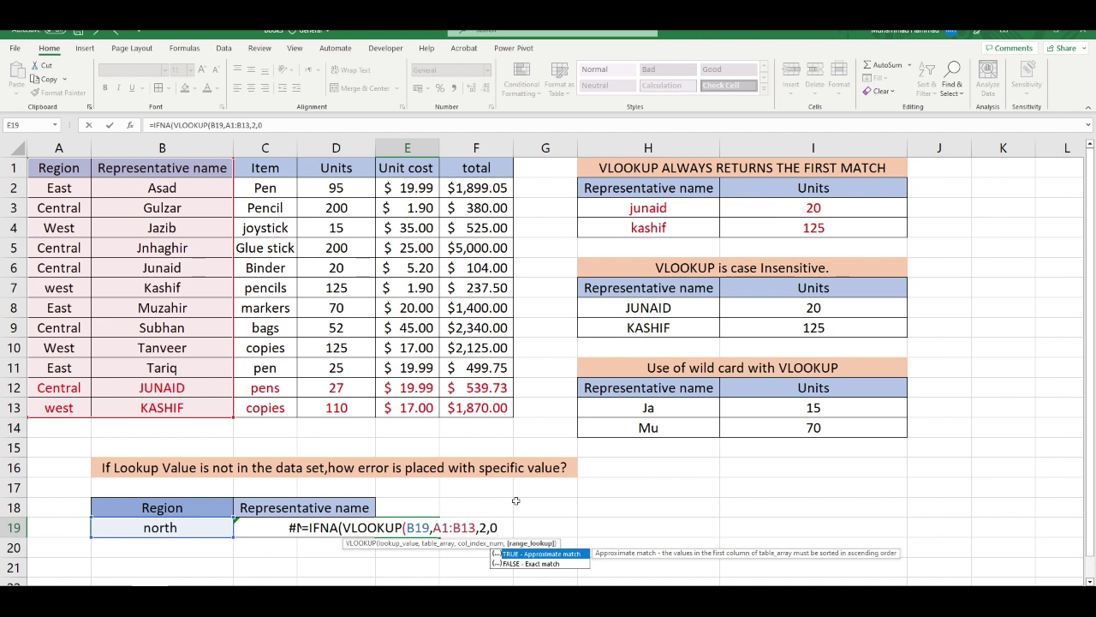
type(")")
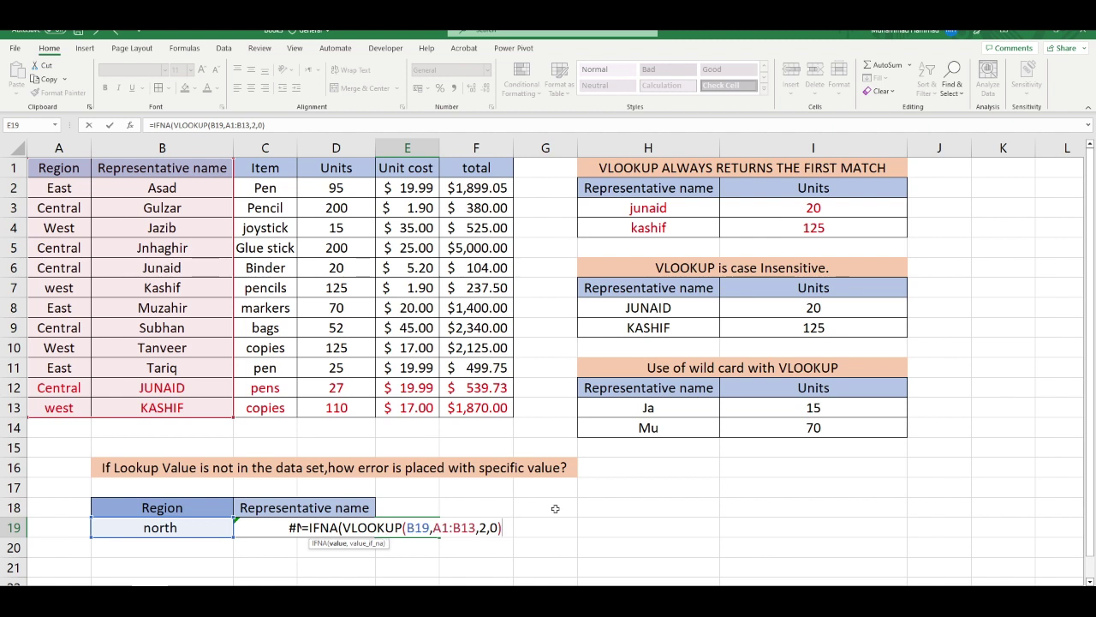
type(",\"no")
type("t")
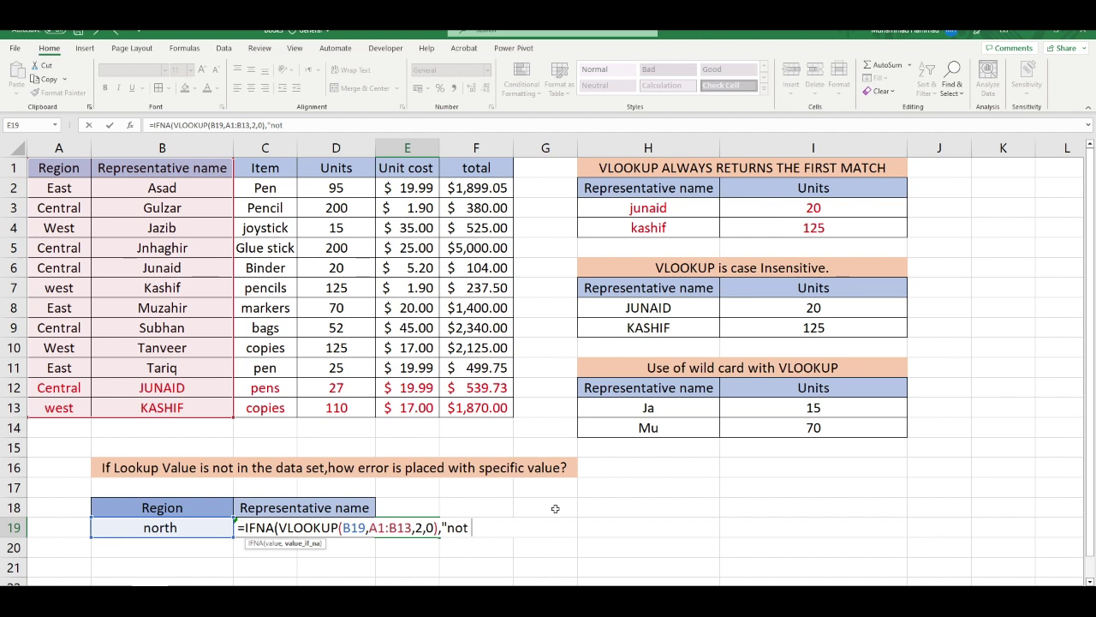
type(" valid da")
type("ta")
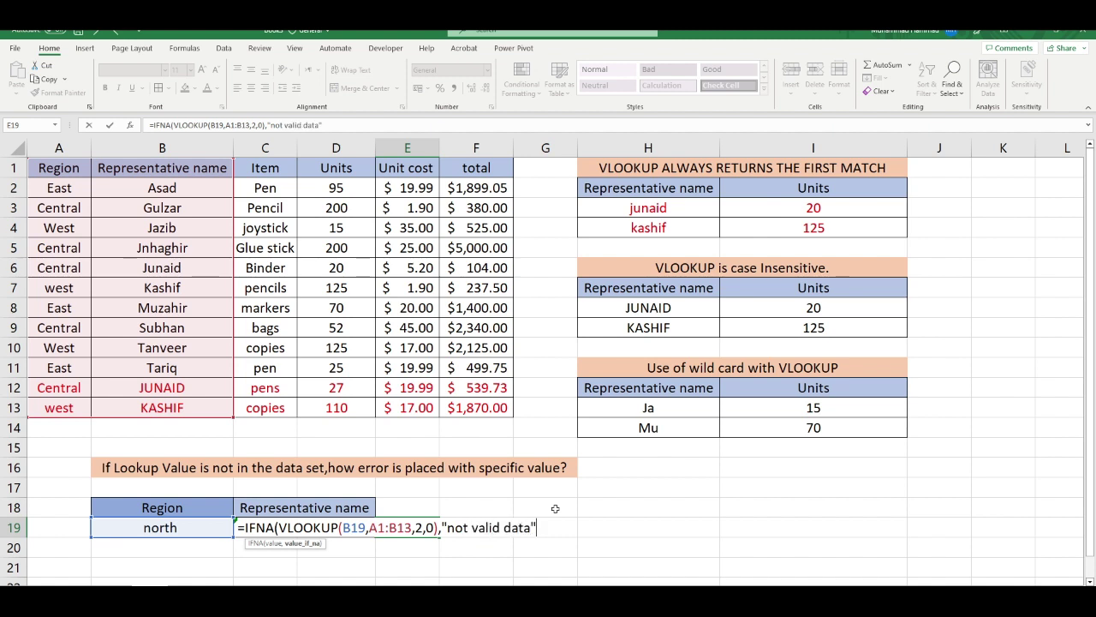
type(")")
key("Return")
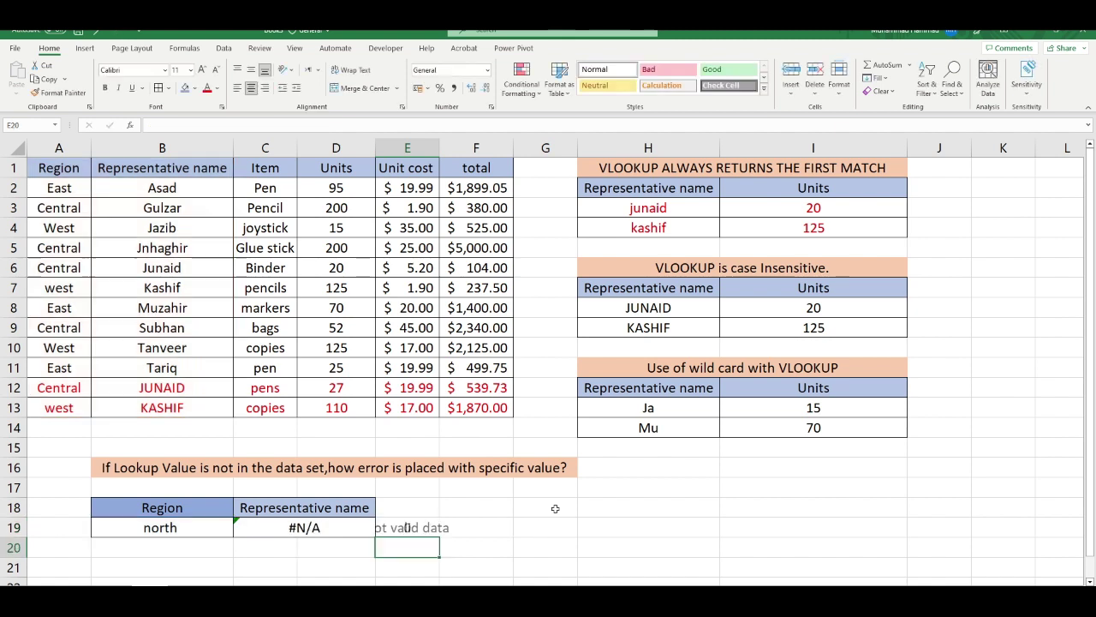
double_click(441, 147)
Move to the unit-cost lookup exercise, selecting the name in I4, header J3, then I7.
left_click(456, 528)
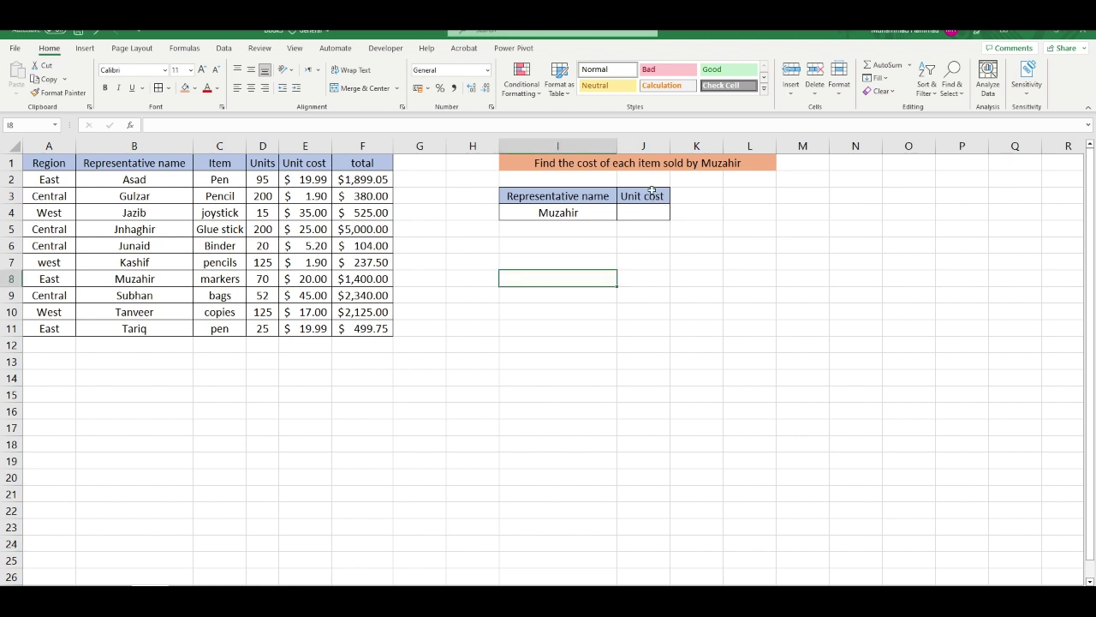
key("F2")
left_click(574, 207)
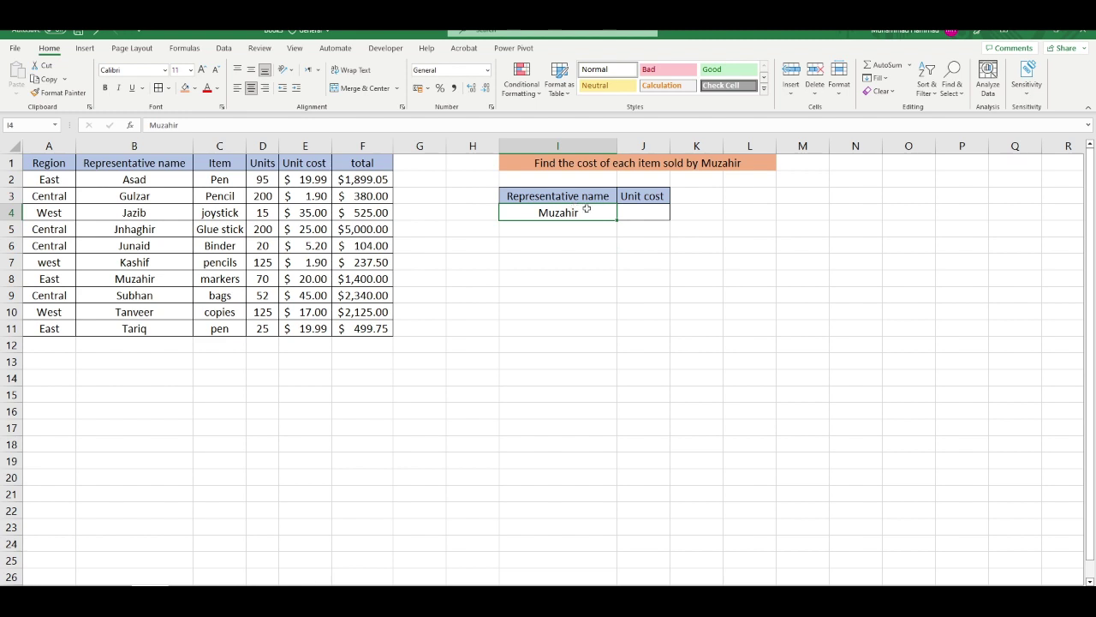
left_click(658, 196)
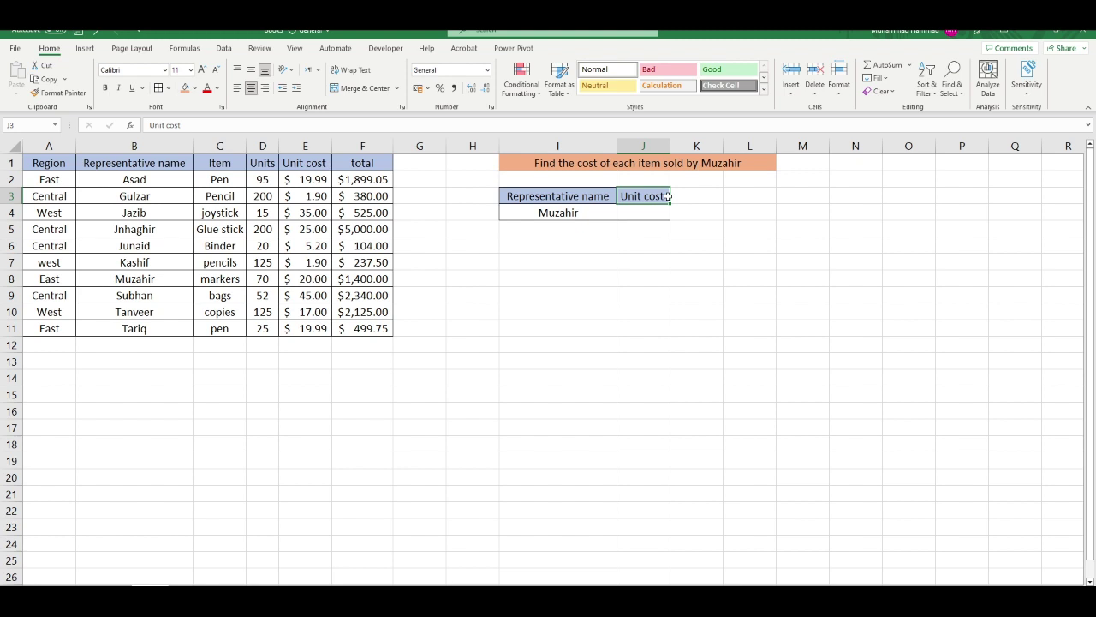
left_click(577, 266)
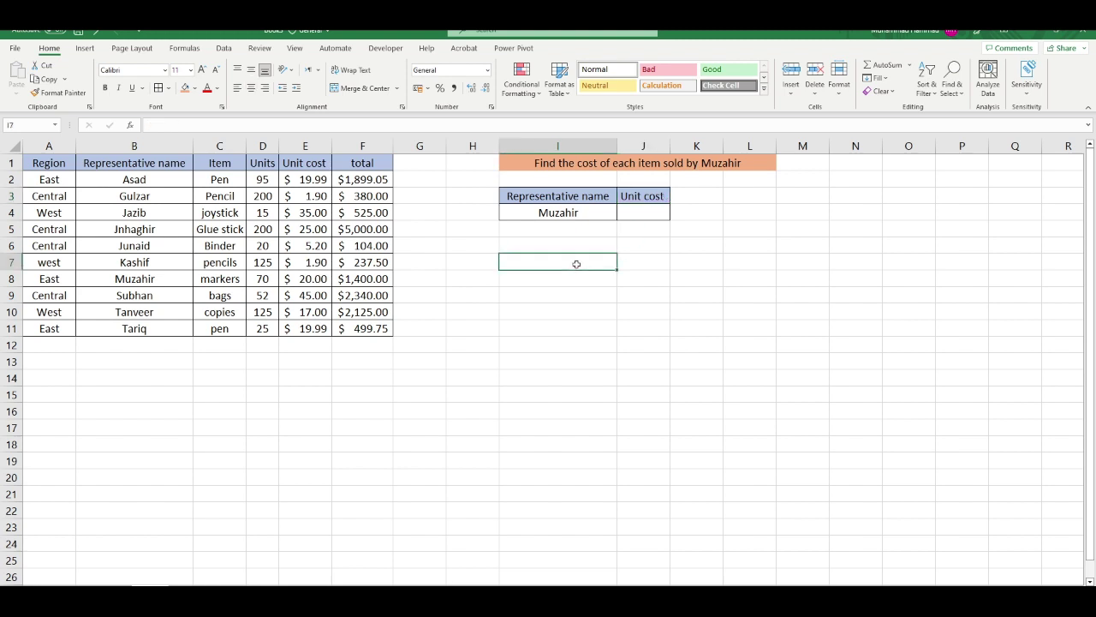
Enter =MATCH(J3,B1:E1,0) in I7, returning 4 as Unit cost's column position.
type("=mat")
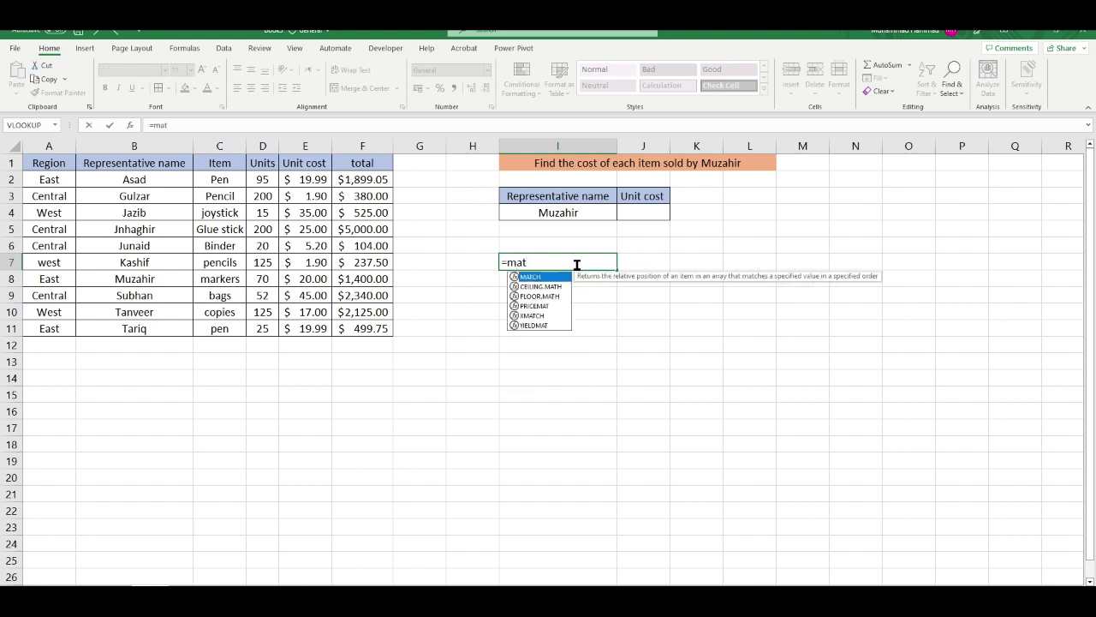
type("ch")
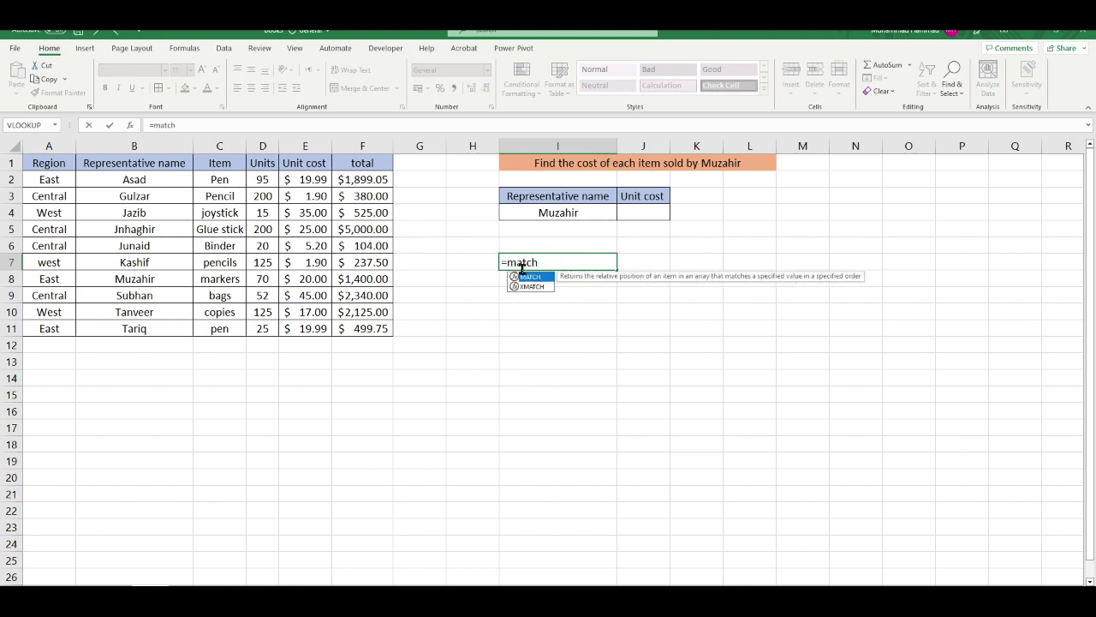
key("Tab")
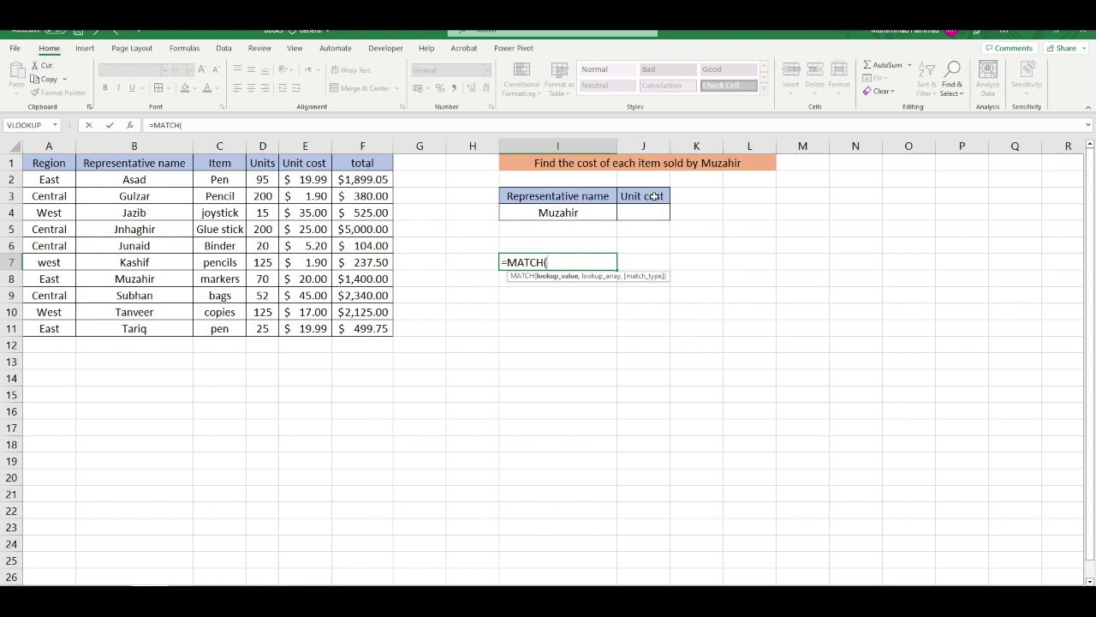
left_click(654, 197)
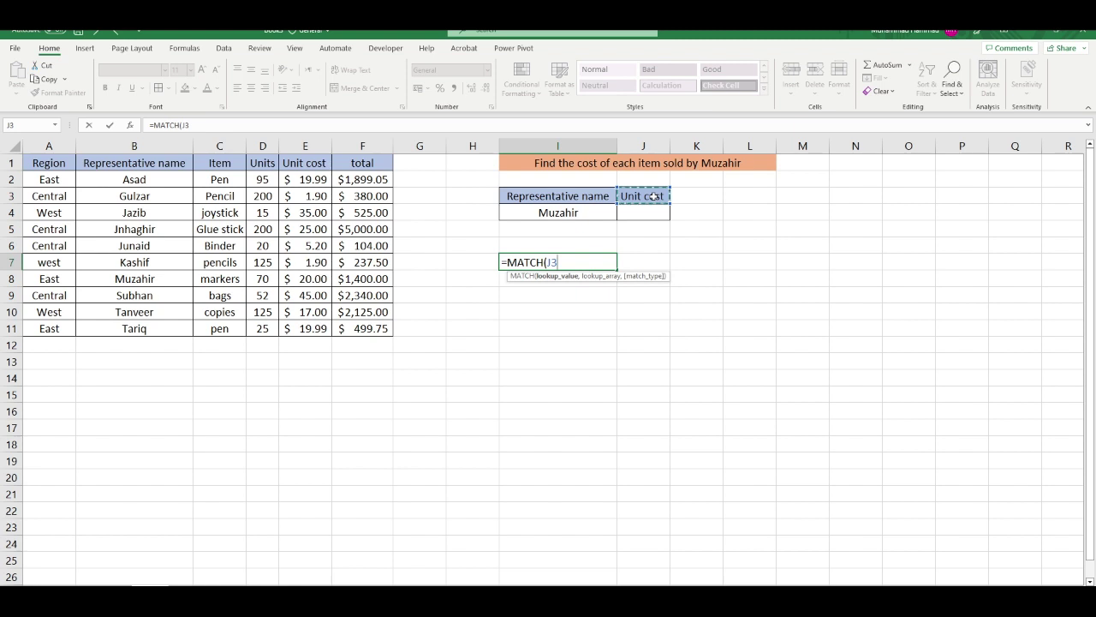
type(",")
left_click_drag(141, 163, 304, 164)
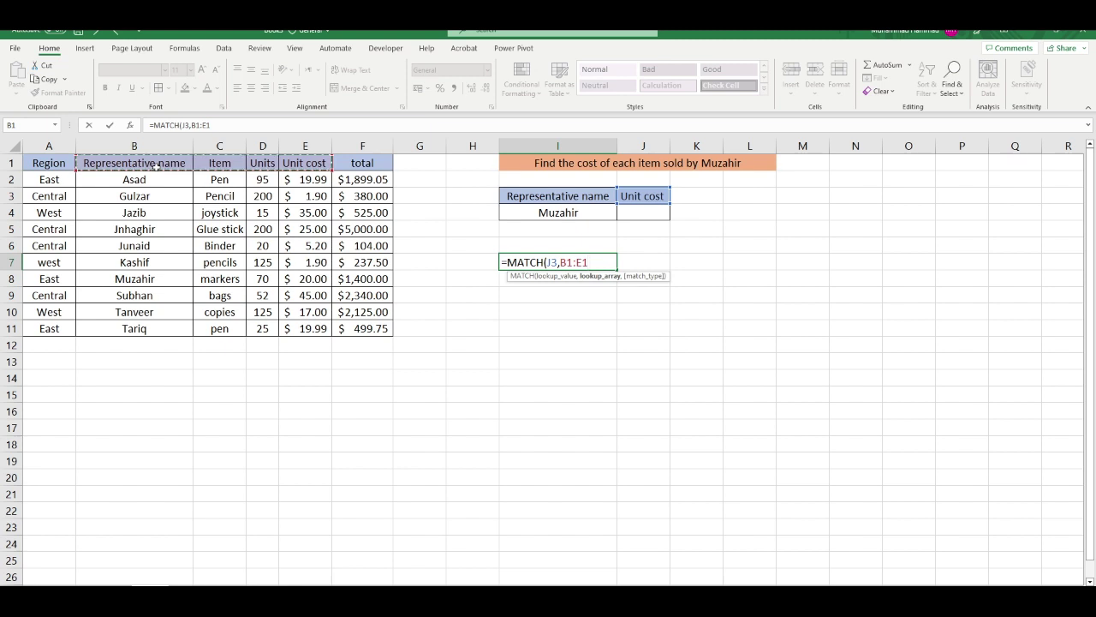
type(",")
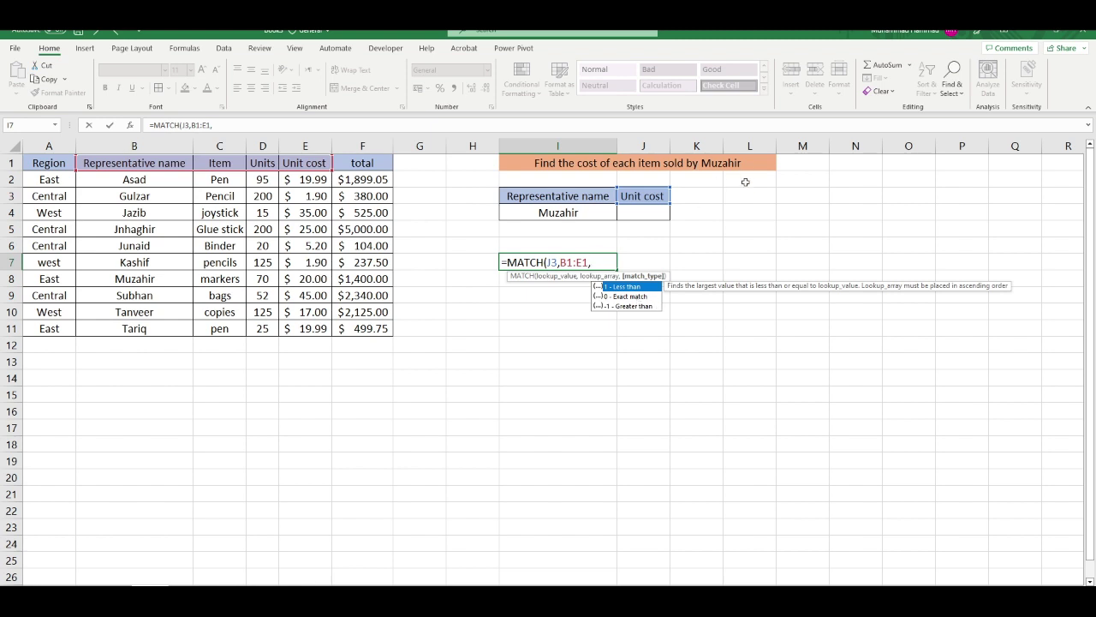
type("0)")
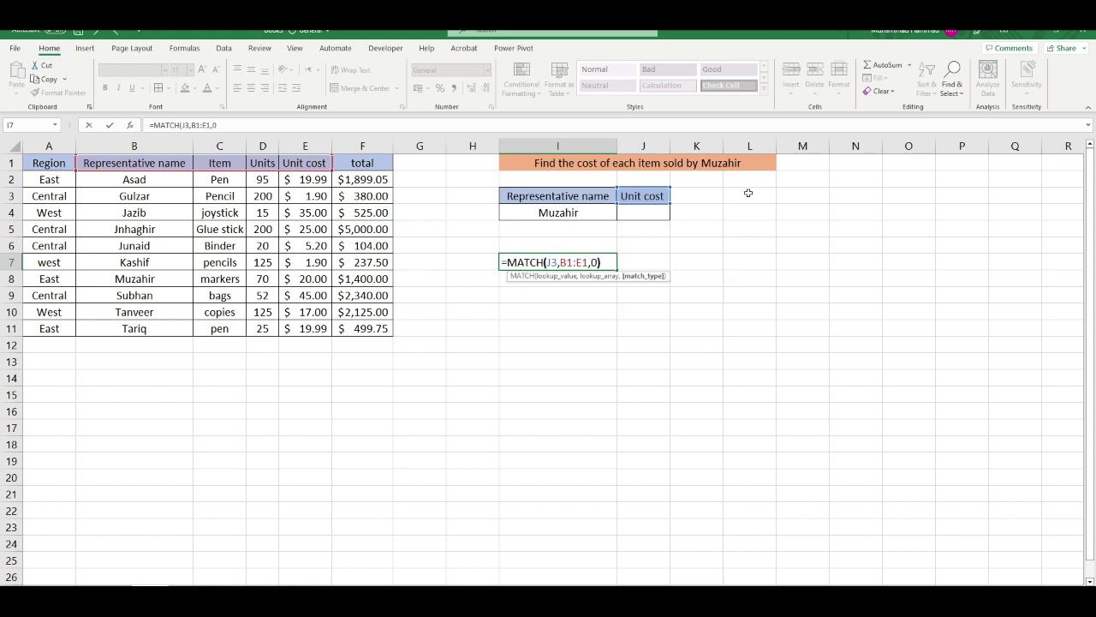
key("Return")
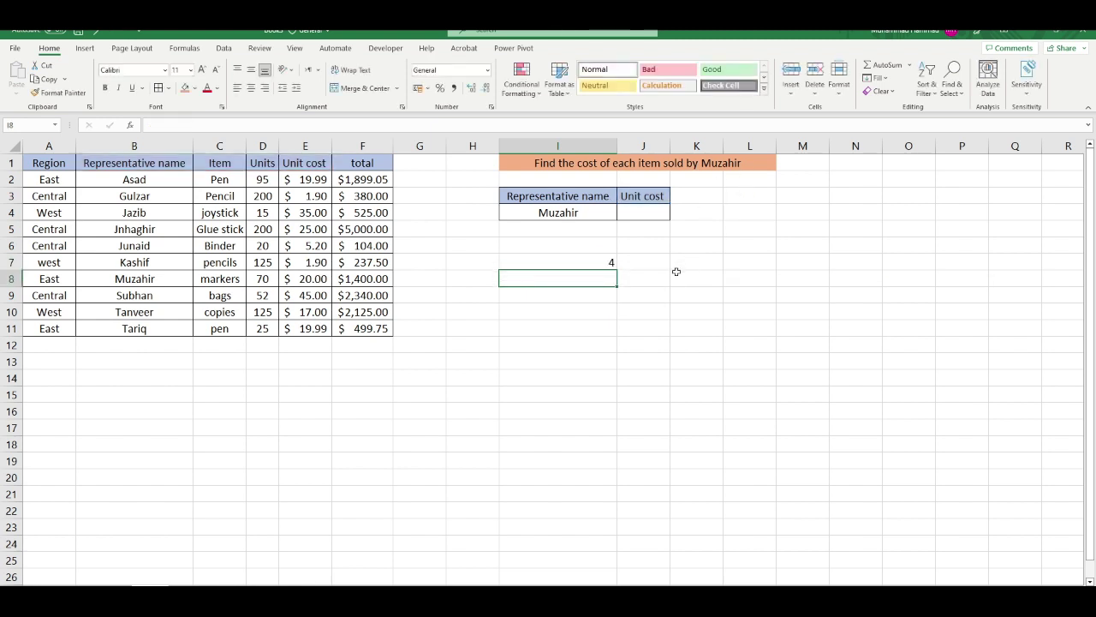
left_click(603, 264)
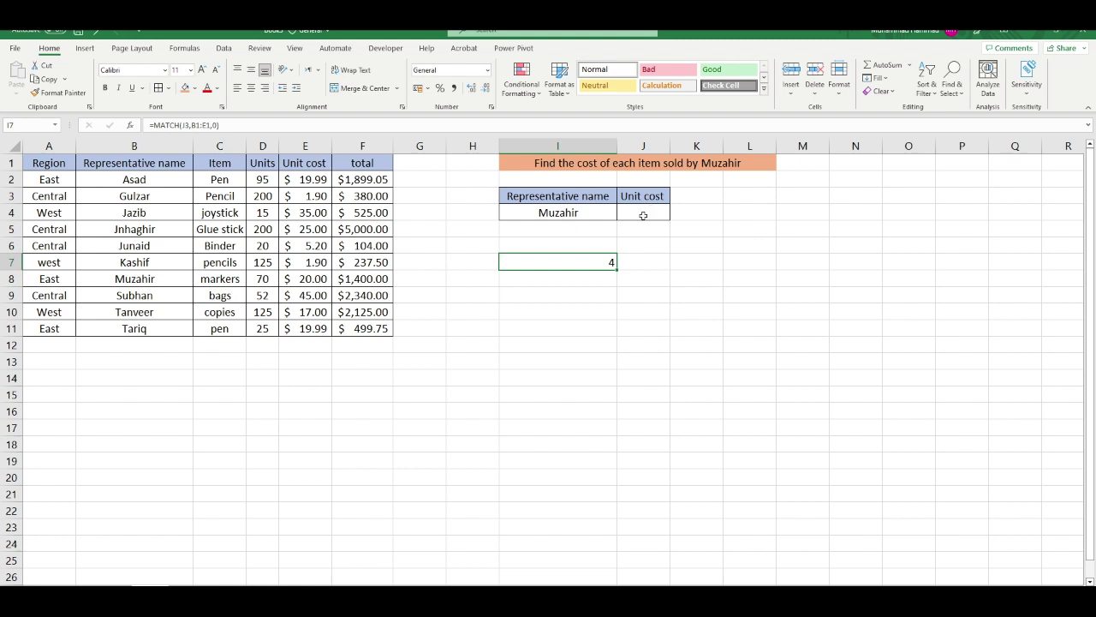
In J4, start a VLOOKUP of the name in I4 against table B1:E11.
left_click(643, 215)
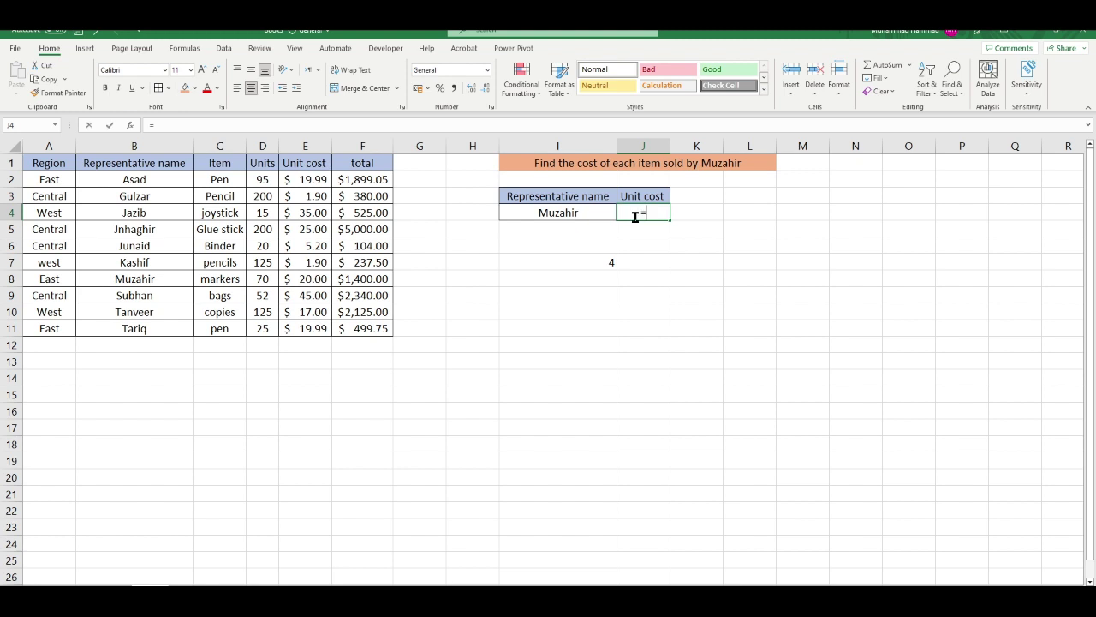
type("=vlook")
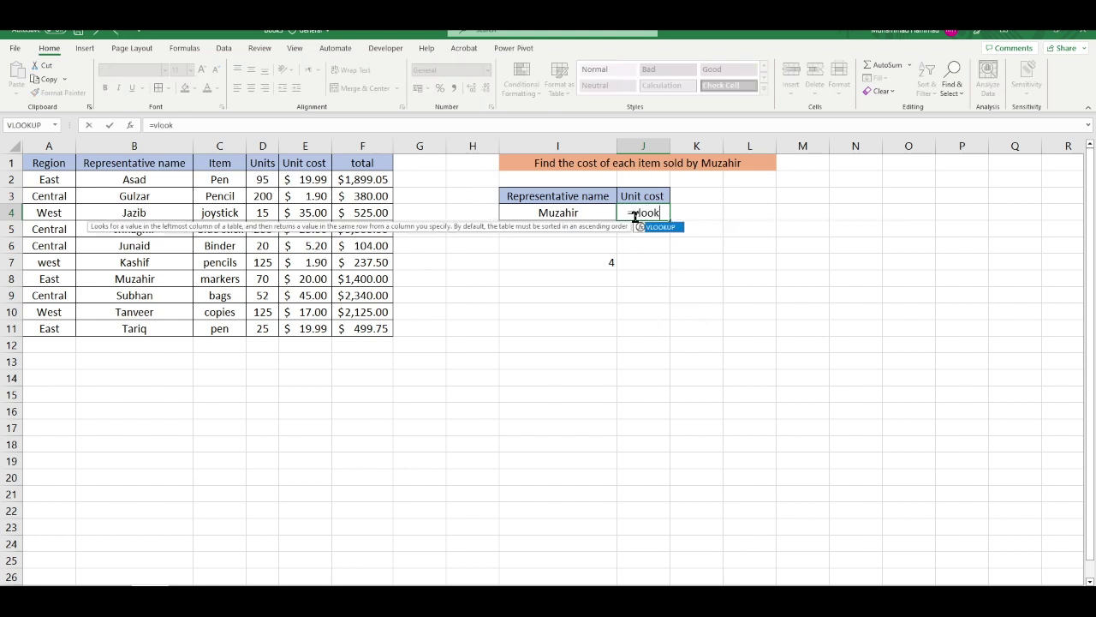
key("Tab")
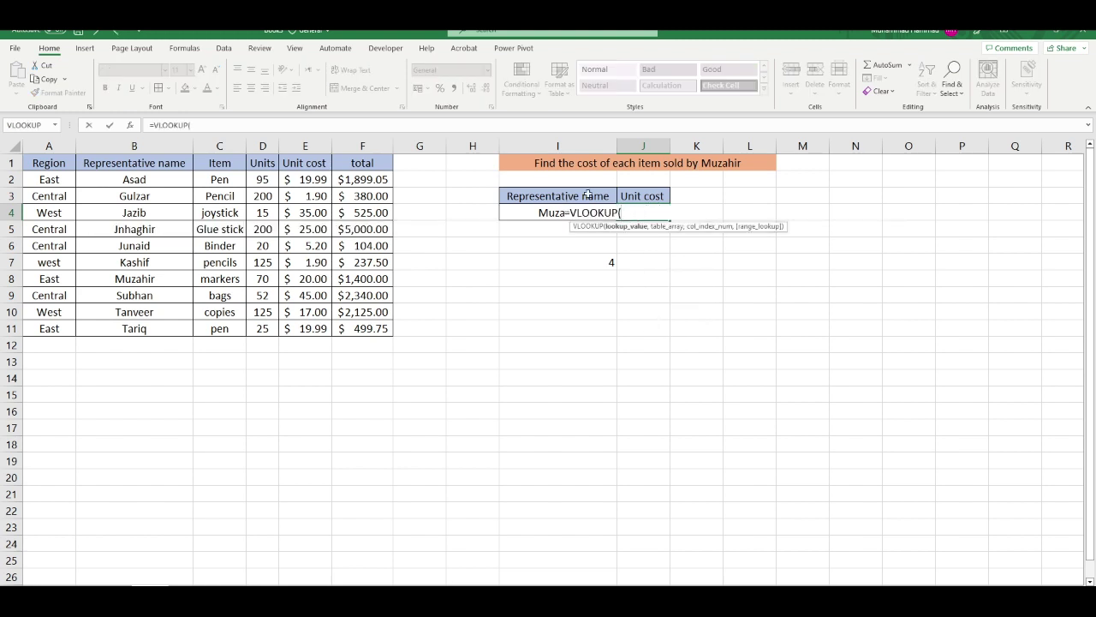
left_click(542, 214)
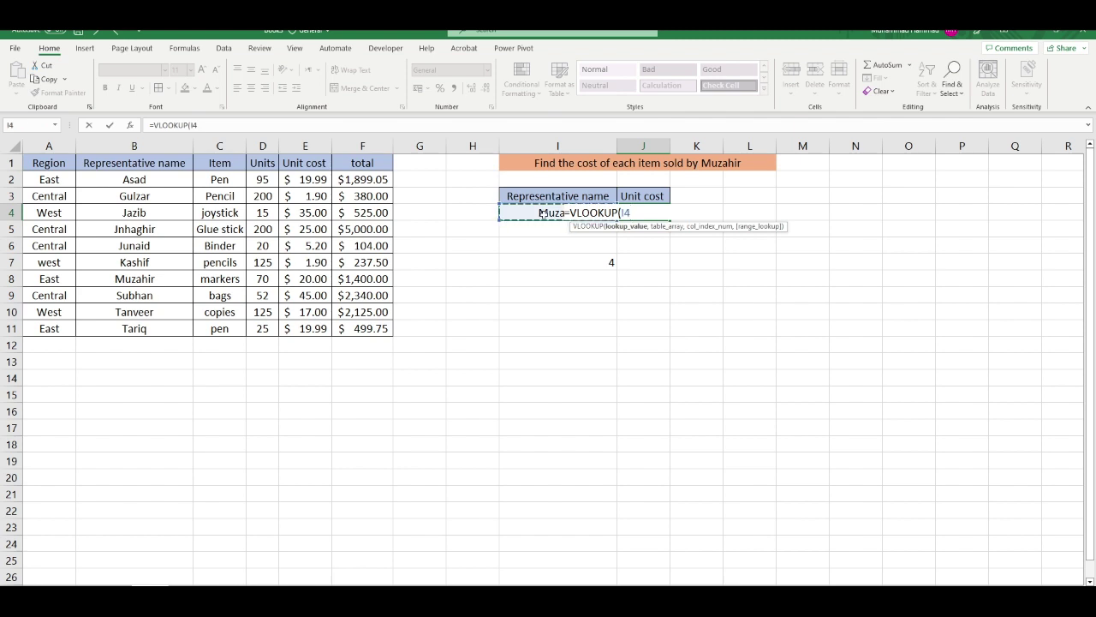
type(",")
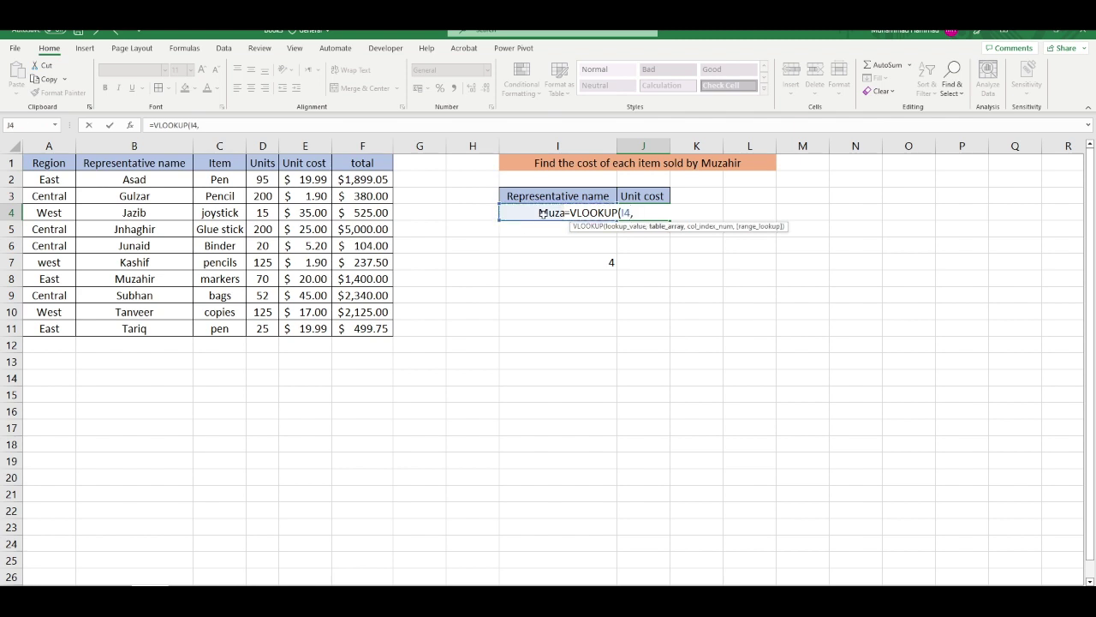
left_click(140, 168)
left_click_drag(139, 167, 306, 327)
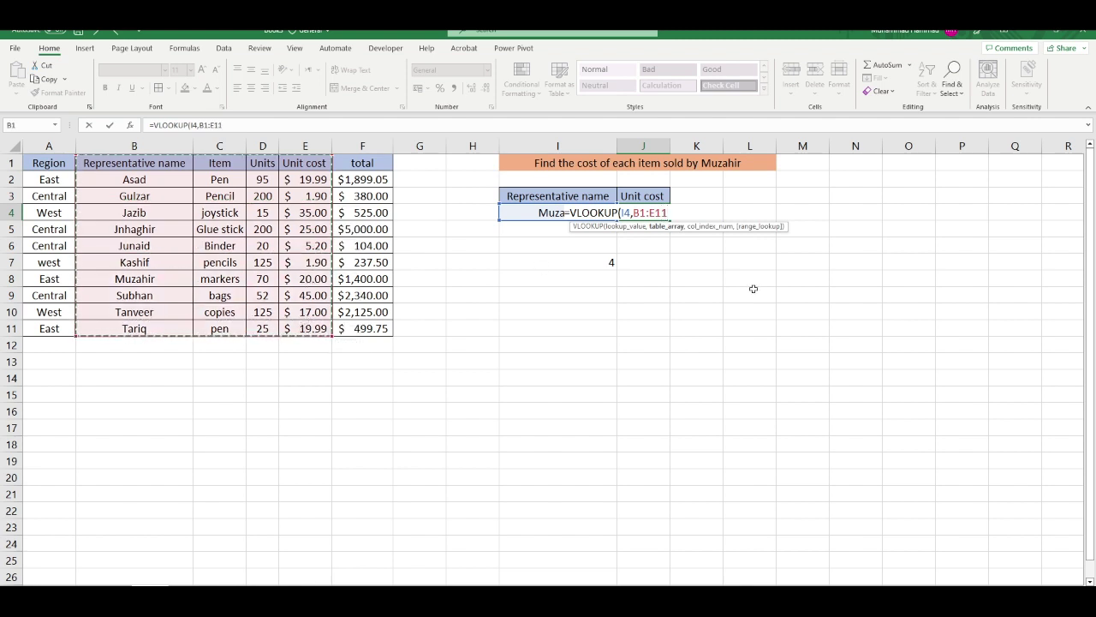
Nest MATCH(J3,B1:E1,0) as the column index, finishing with exact-match 0.
type(",")
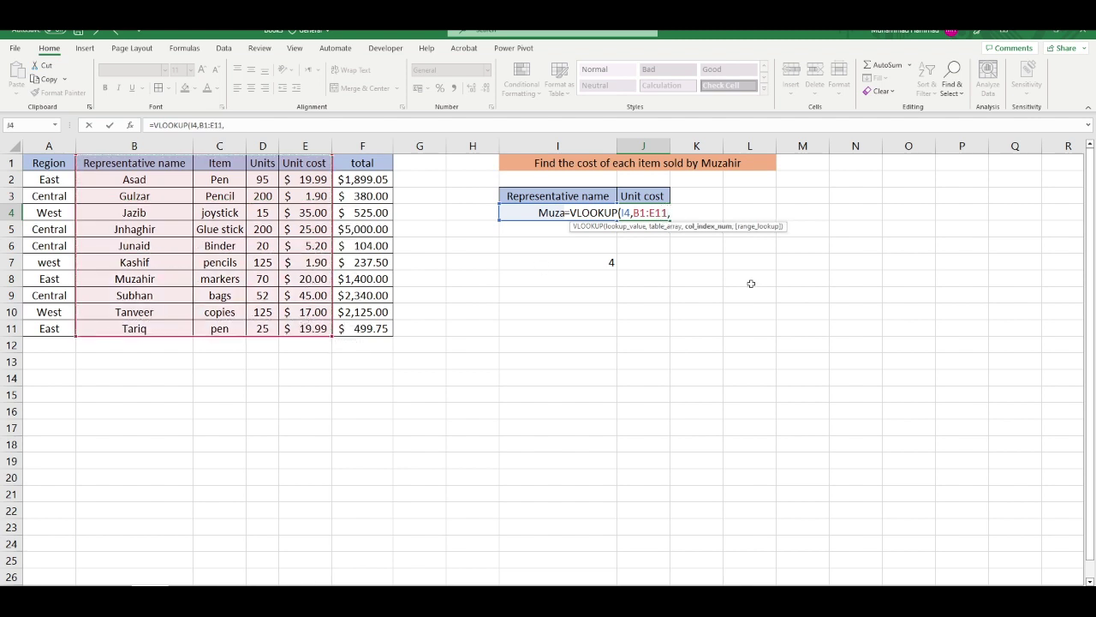
type("m")
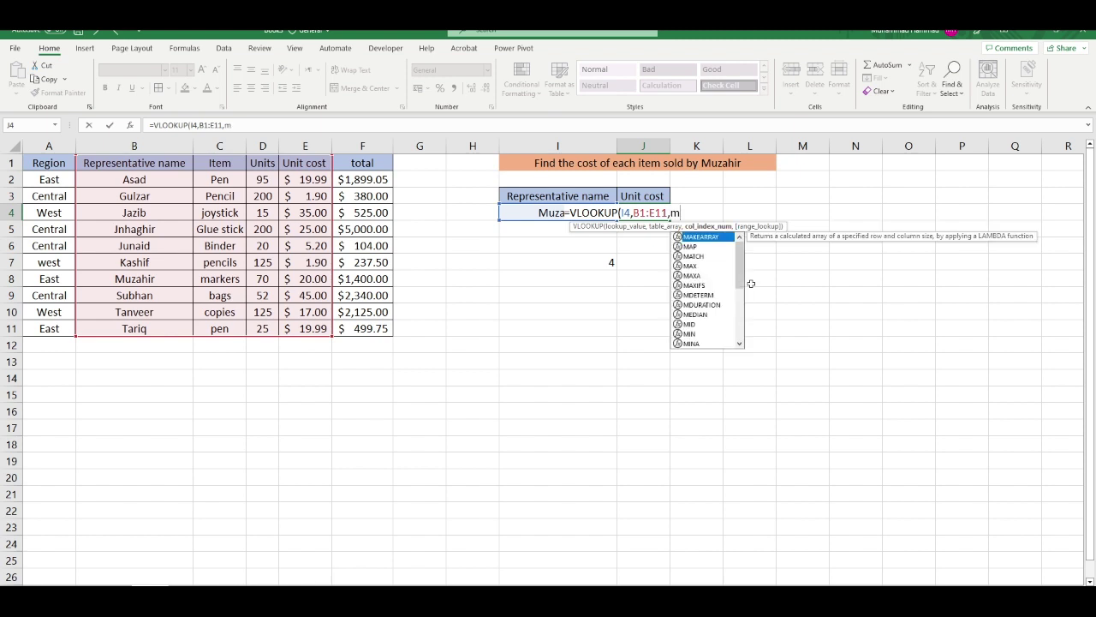
type("atch(")
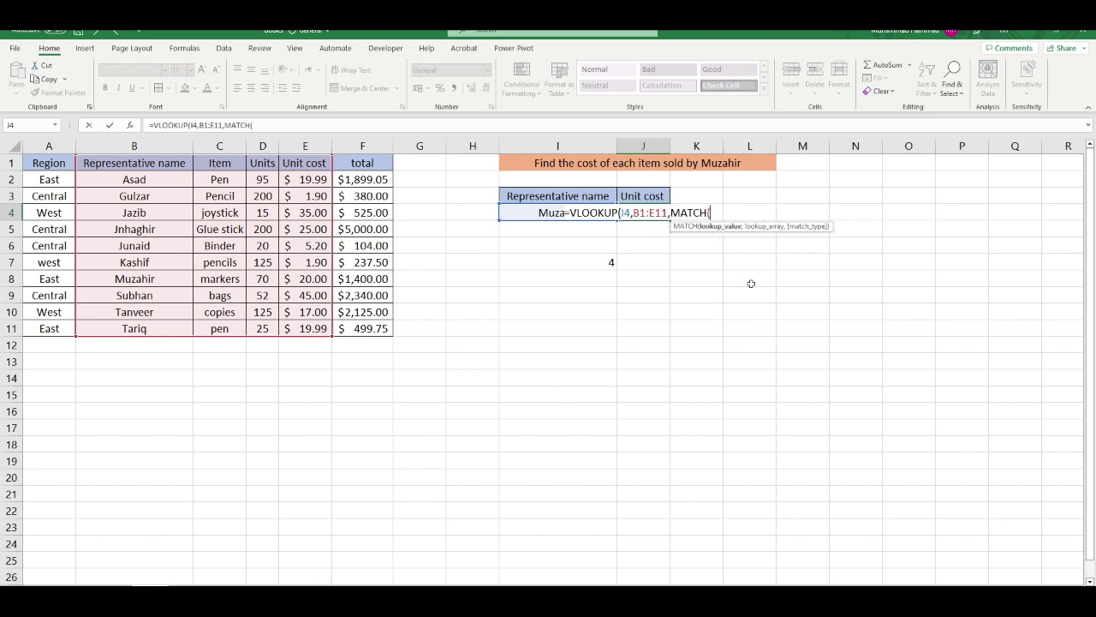
left_click(656, 197)
type(",")
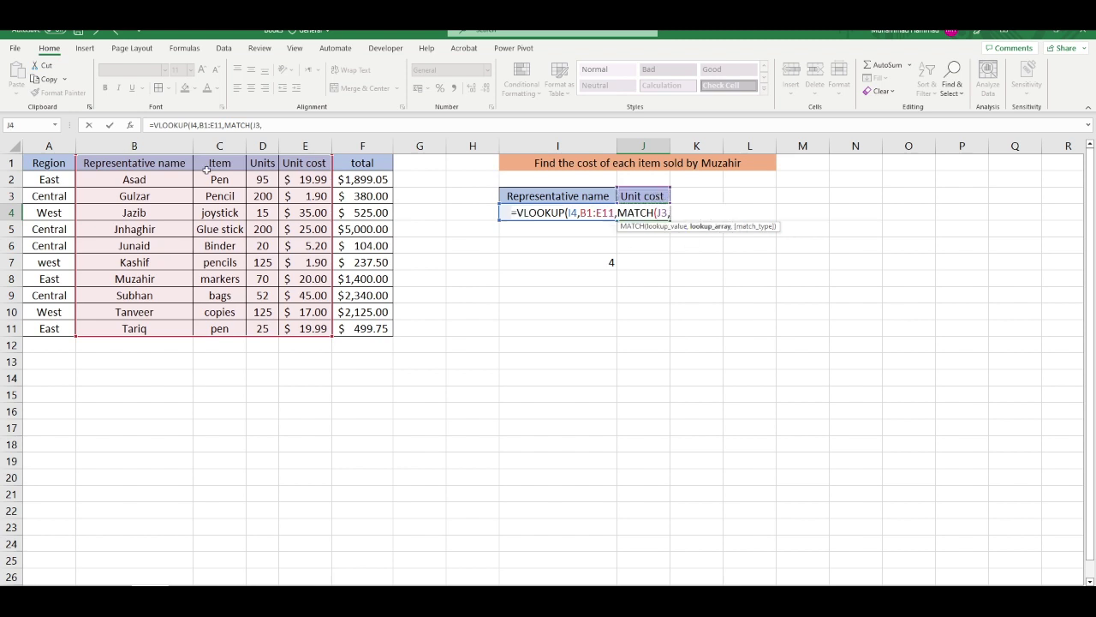
left_click_drag(132, 160, 305, 162)
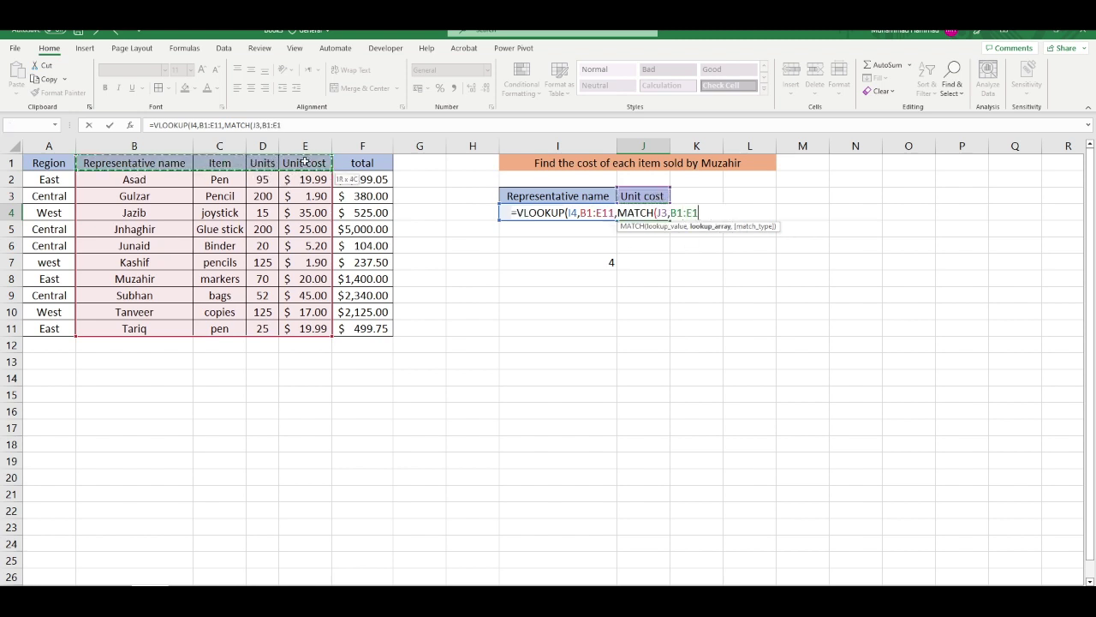
type(",")
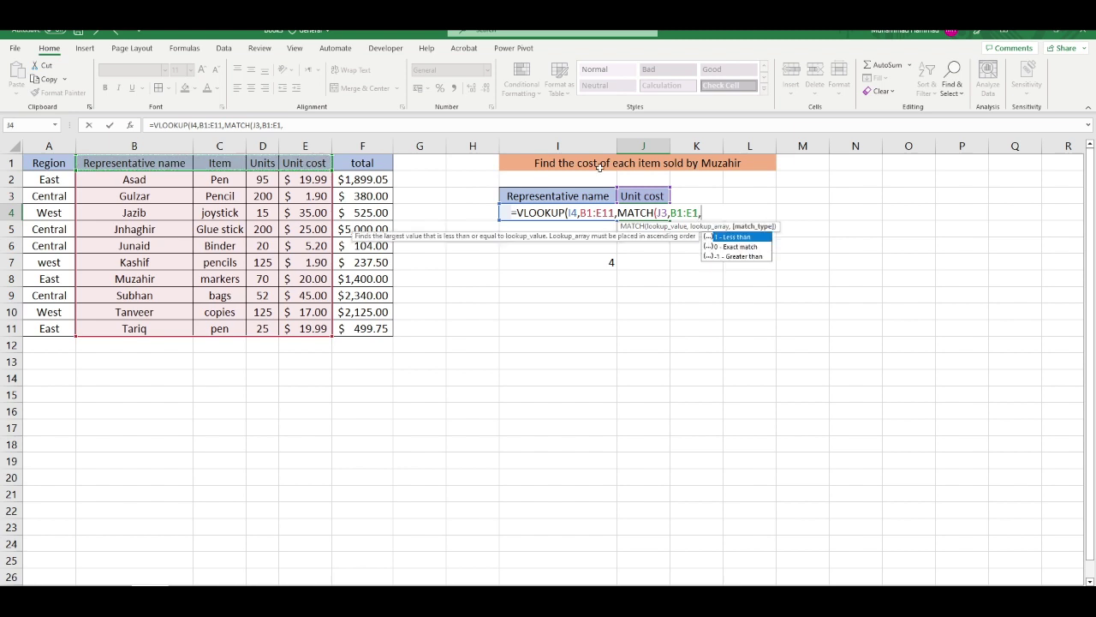
type("0")
type(")")
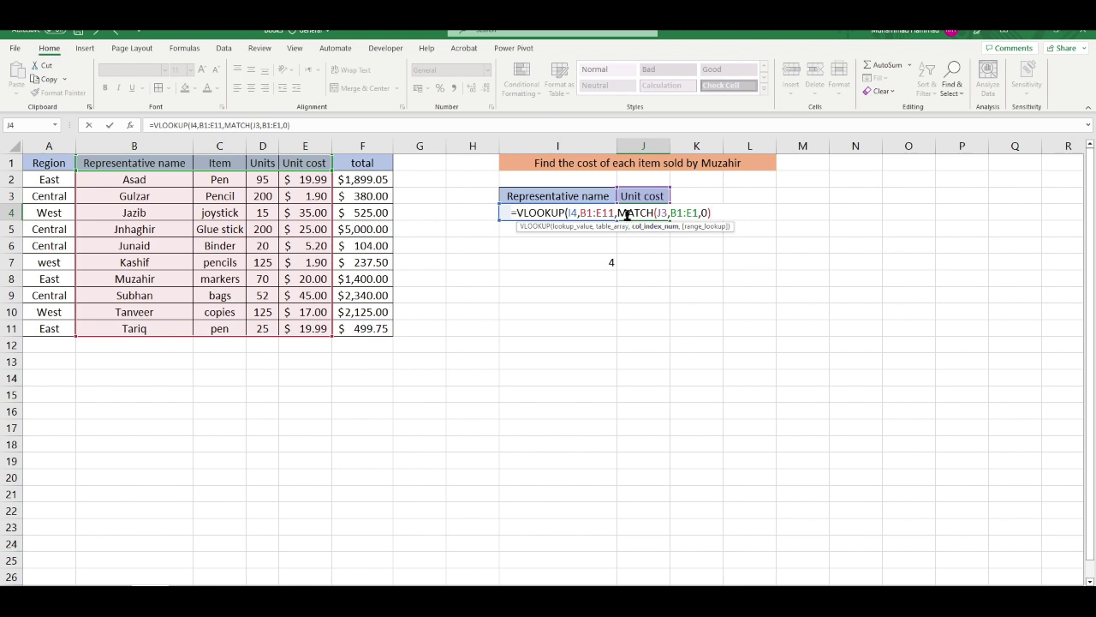
left_click_drag(619, 212, 712, 212)
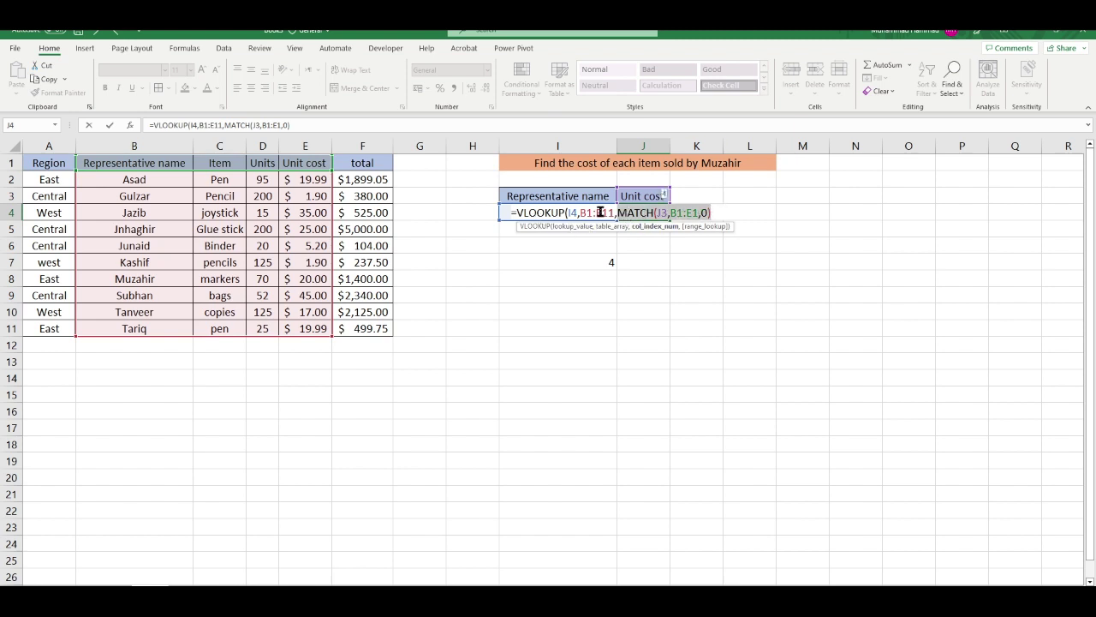
left_click(720, 210)
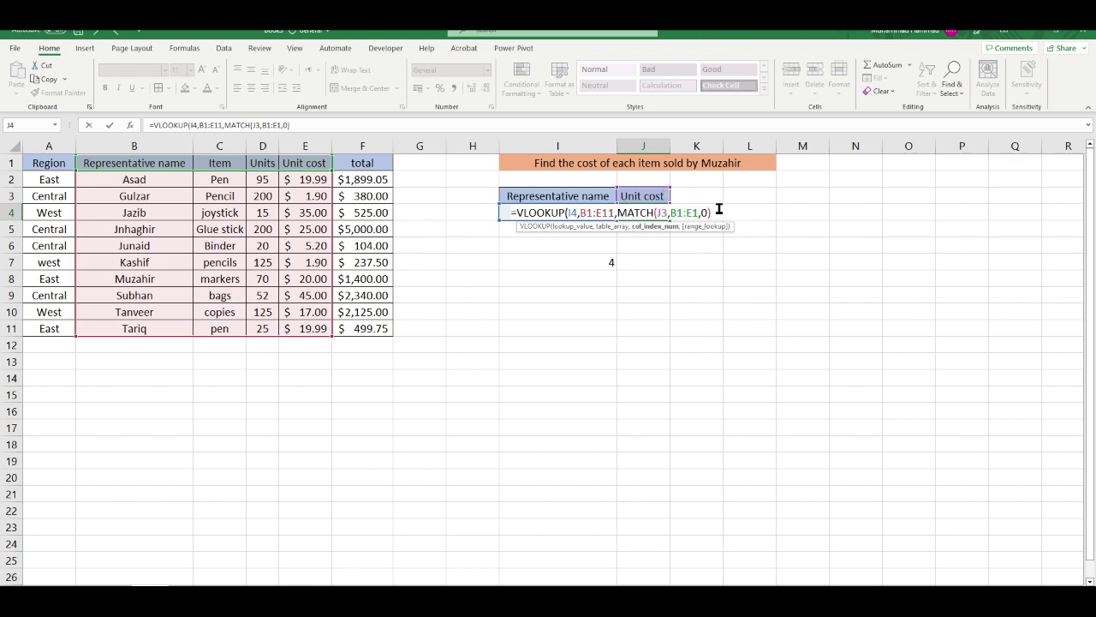
type(",")
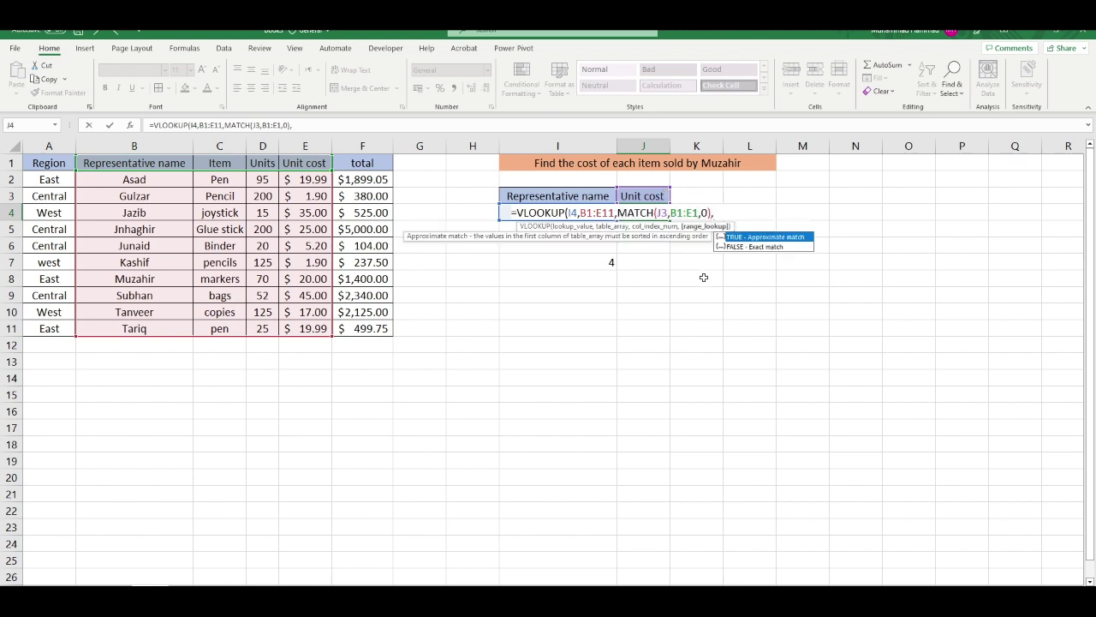
type("0")
type(")")
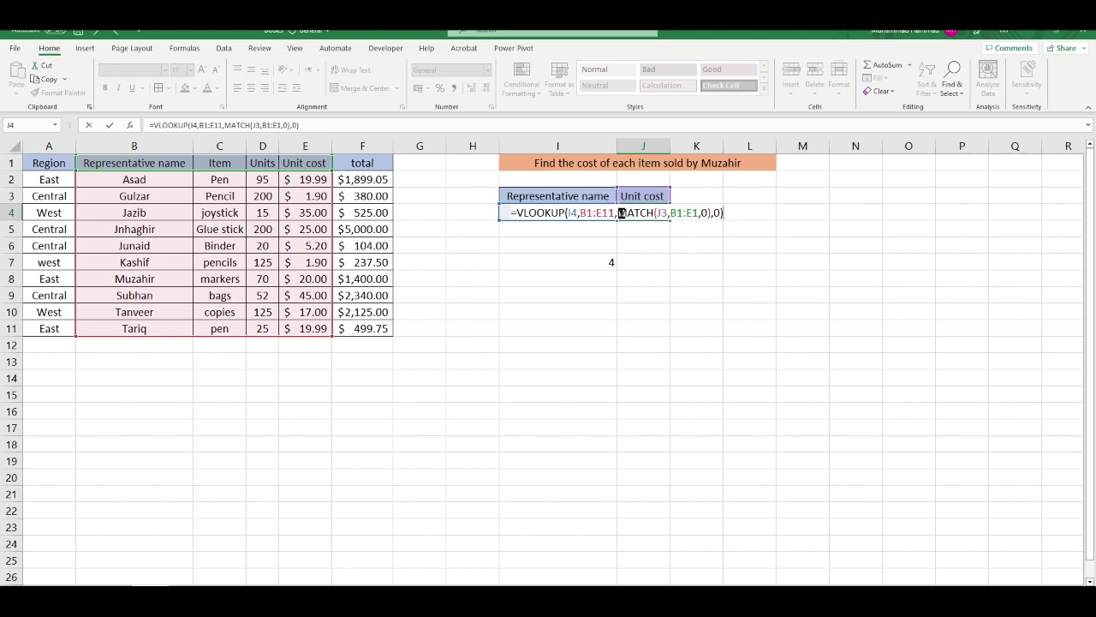
left_click_drag(619, 212, 711, 261)
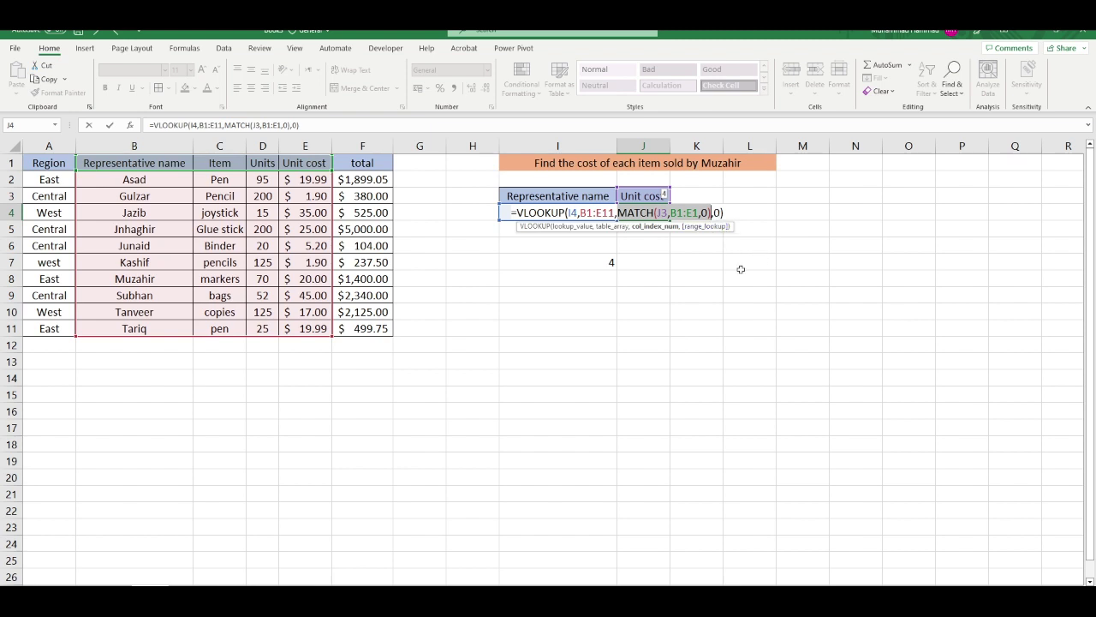
Commit J4's lookup showing 20, verify it against row 8, and clear the helper in I7.
key("Return")
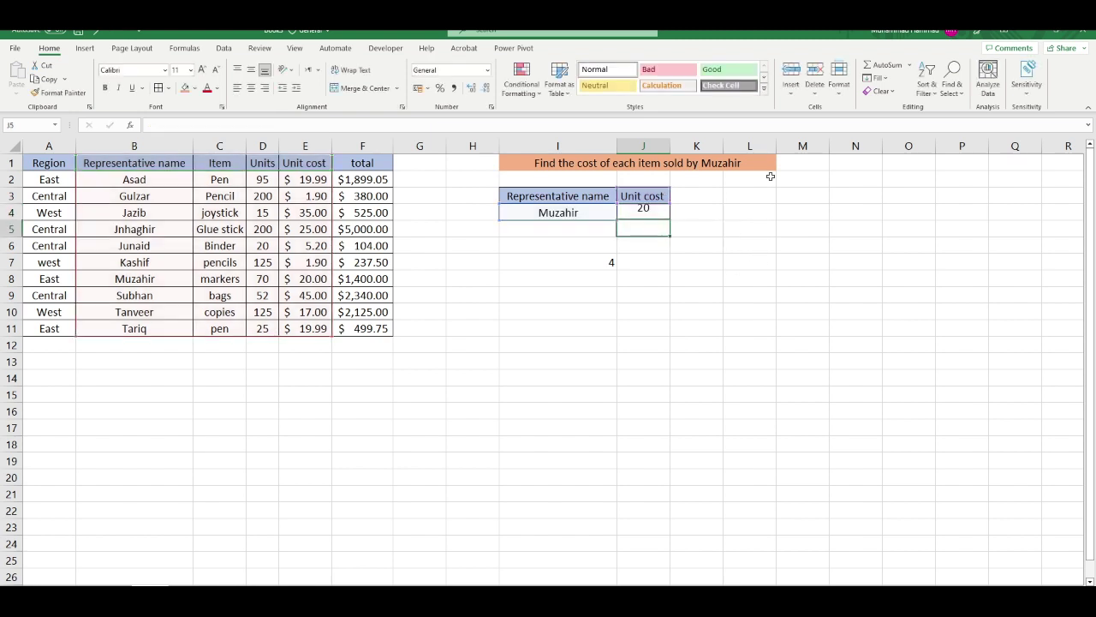
left_click(653, 214)
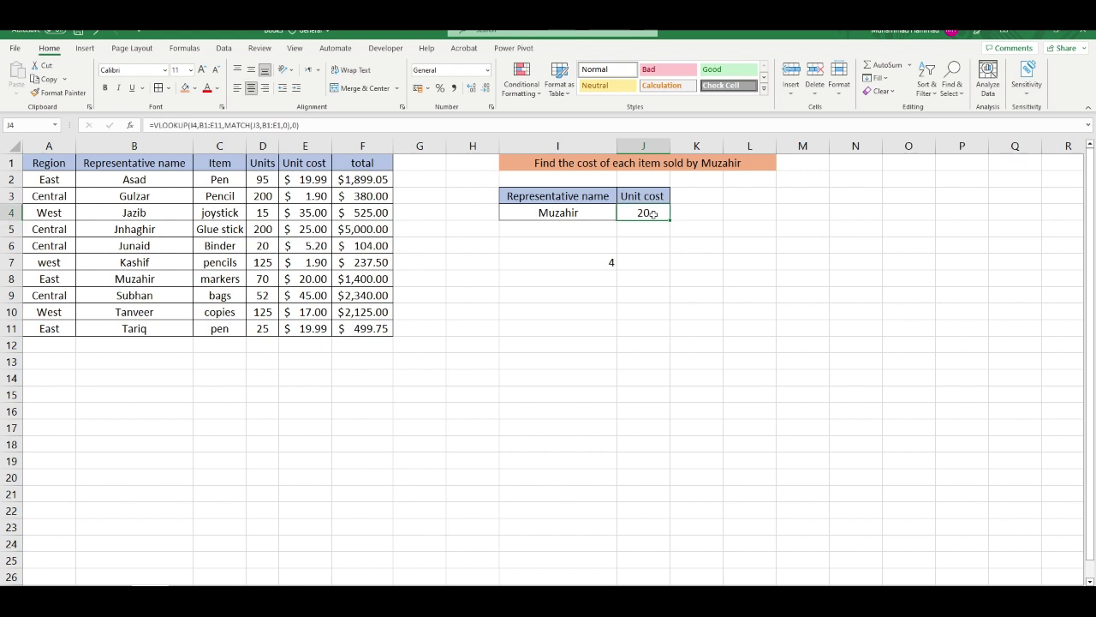
left_click_drag(29, 279, 374, 281)
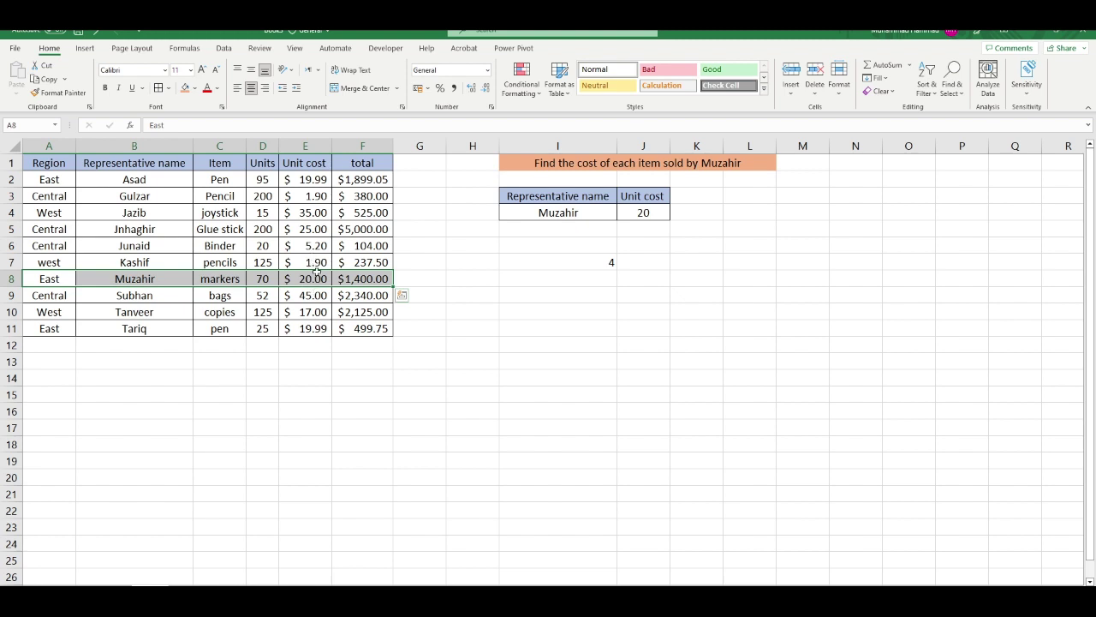
left_click(651, 215)
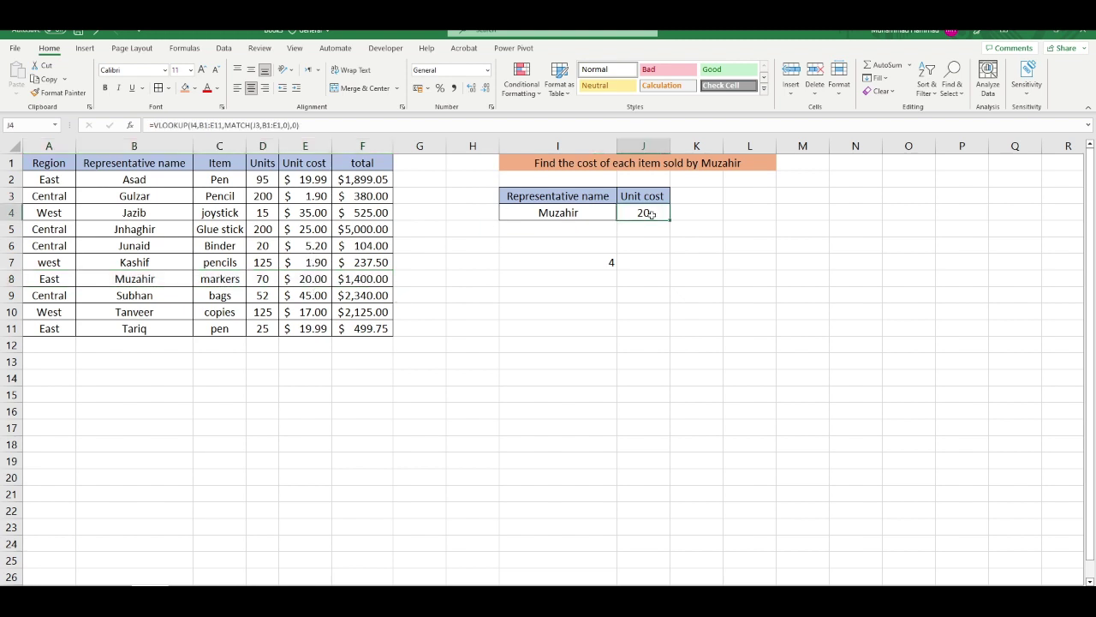
left_click(610, 263)
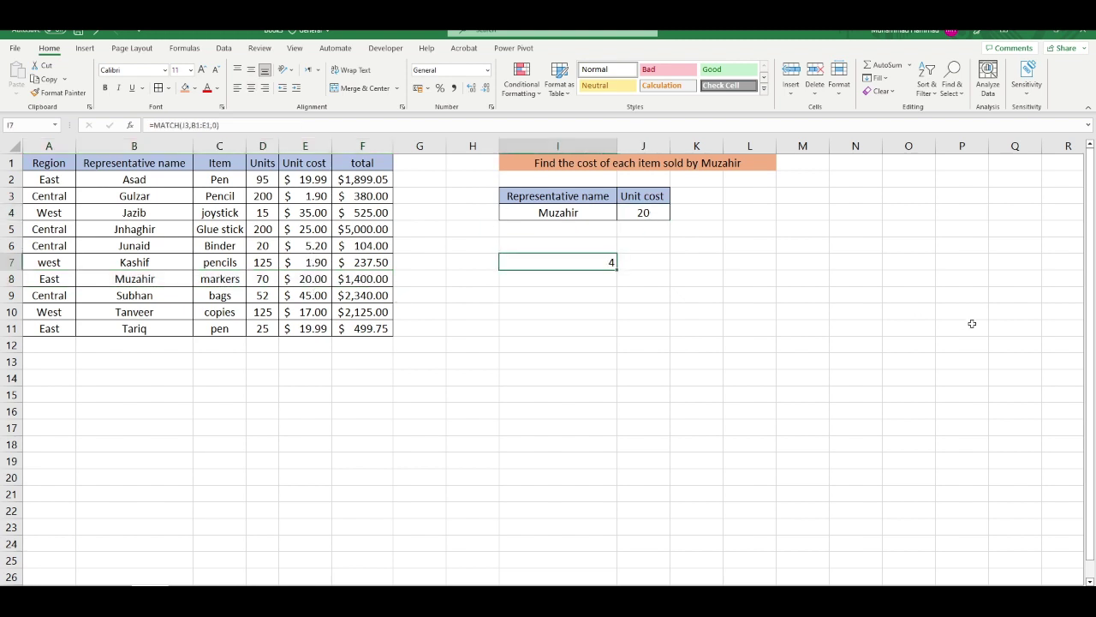
key("F2")
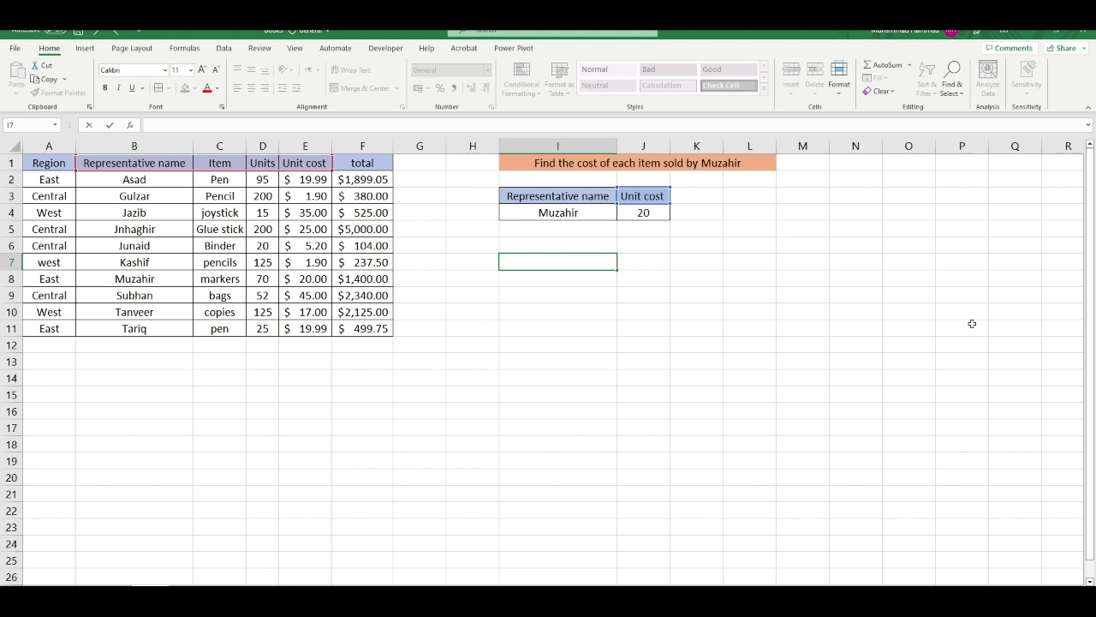
Enter a second representative's name in I5 and start =VLOOKUP( in J5.
left_click(543, 232)
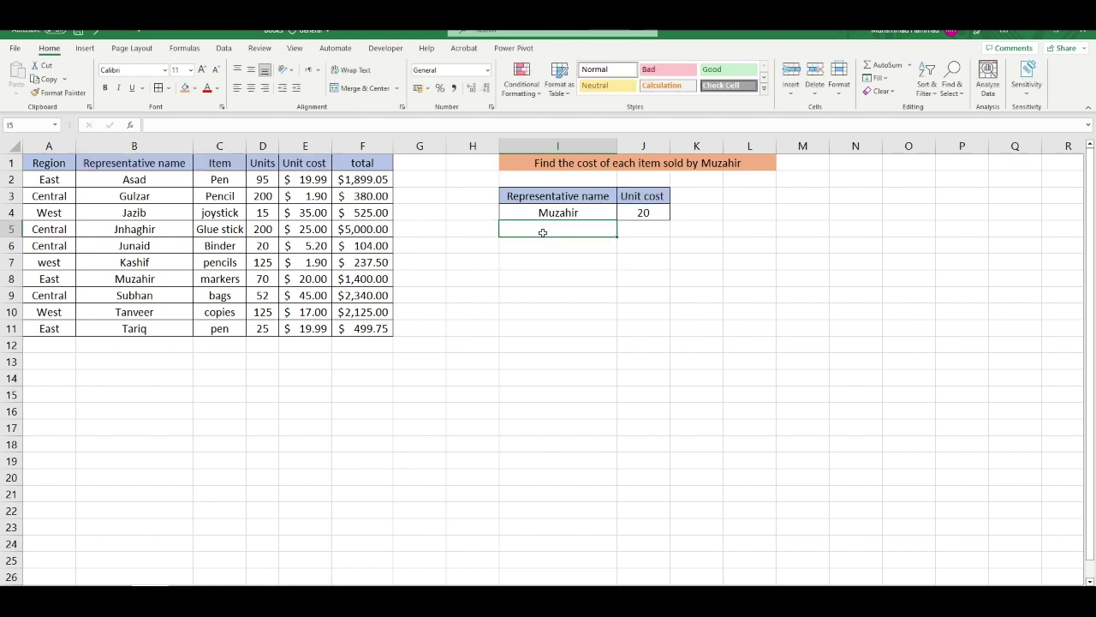
left_click(141, 233)
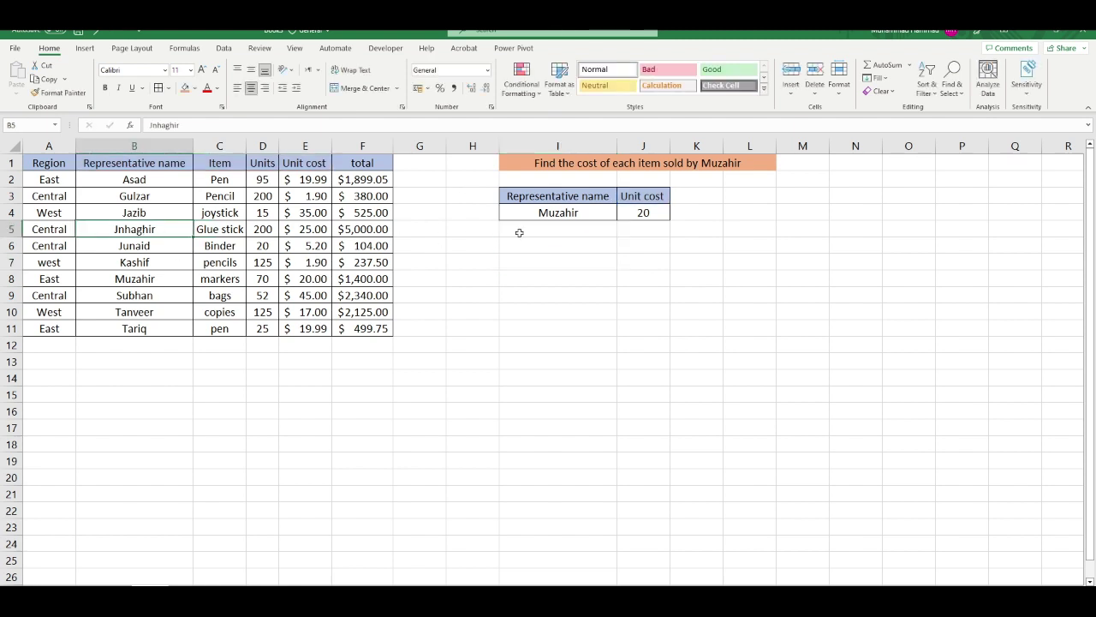
left_click(552, 232)
type("ja")
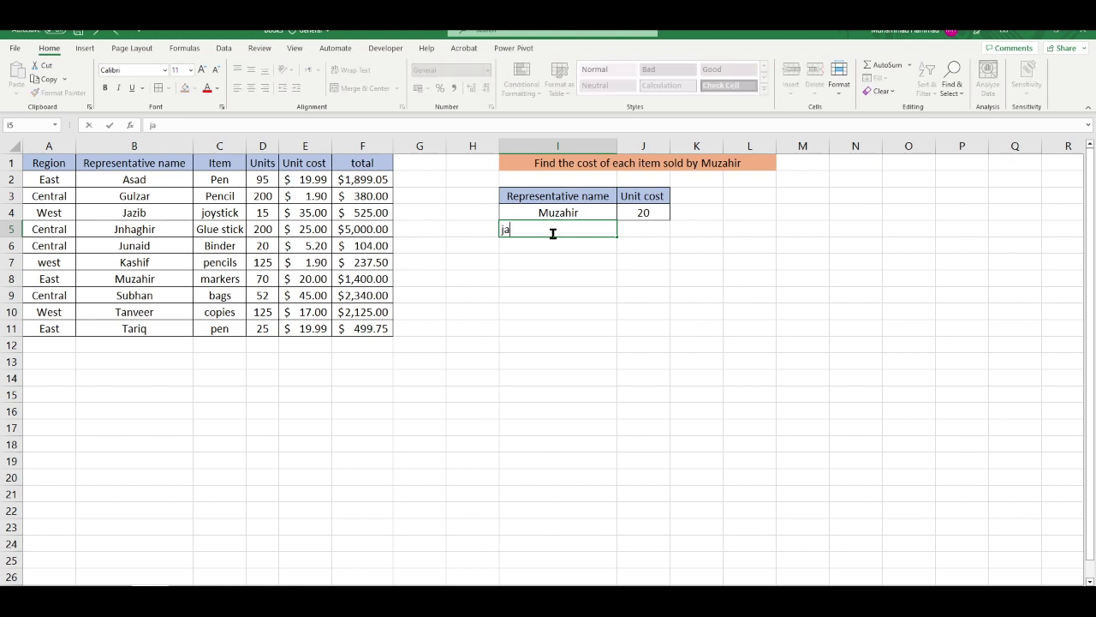
type("nhaghir")
key("Tab")
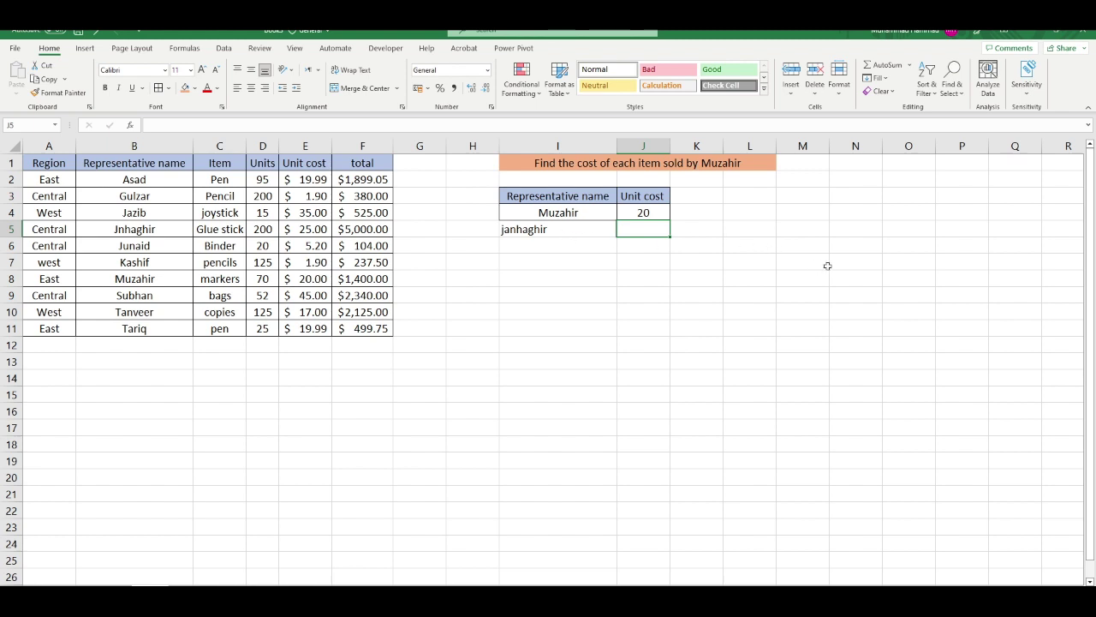
type("=vl")
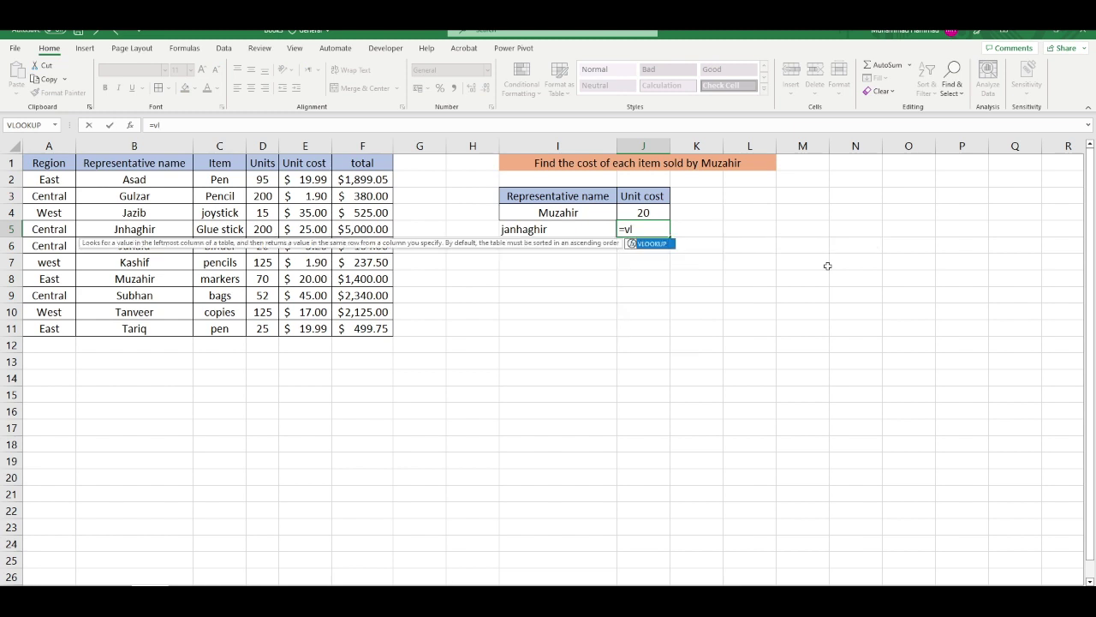
type("ookup(")
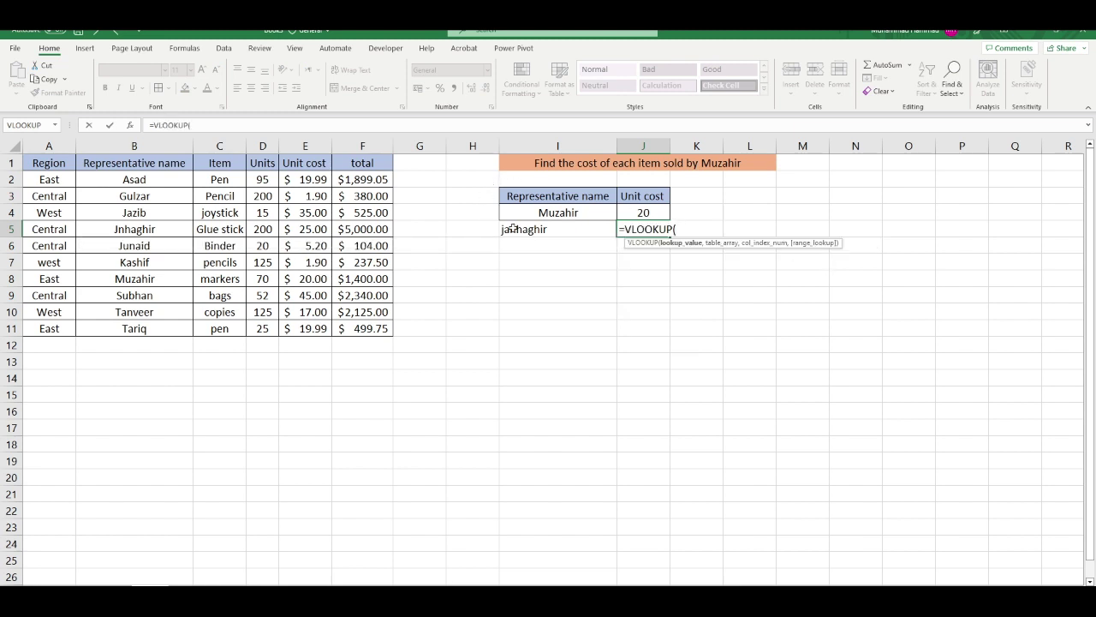
Complete J5 as =VLOOKUP(I5,B1:E11,MATCH(J3,B1:E1,0),0), which returns #N/A.
left_click(516, 229)
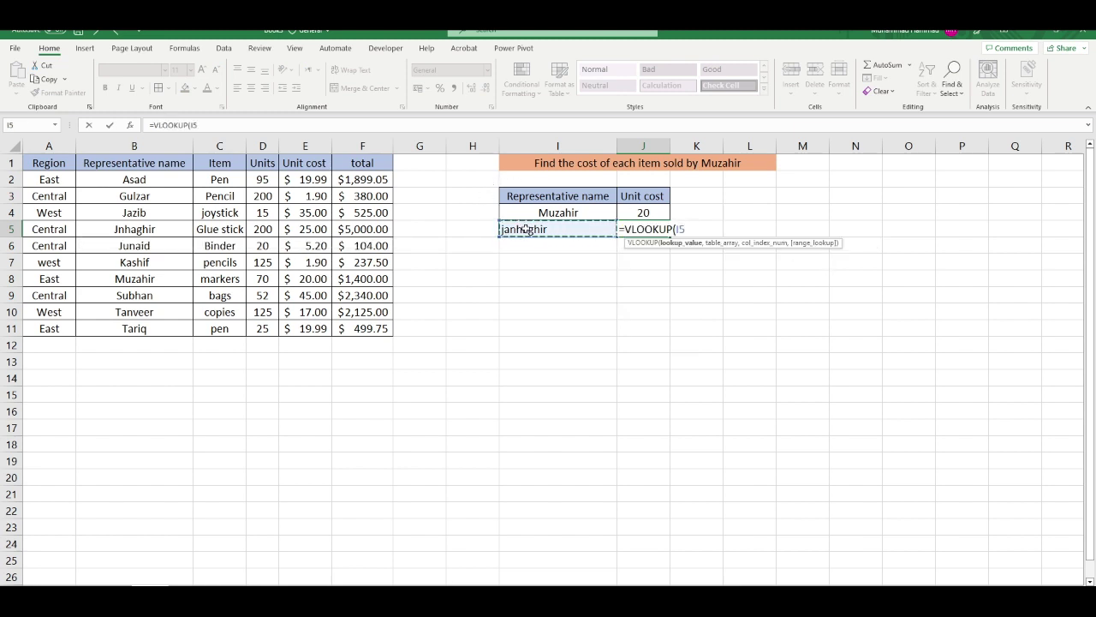
type(",")
left_click_drag(156, 166, 306, 328)
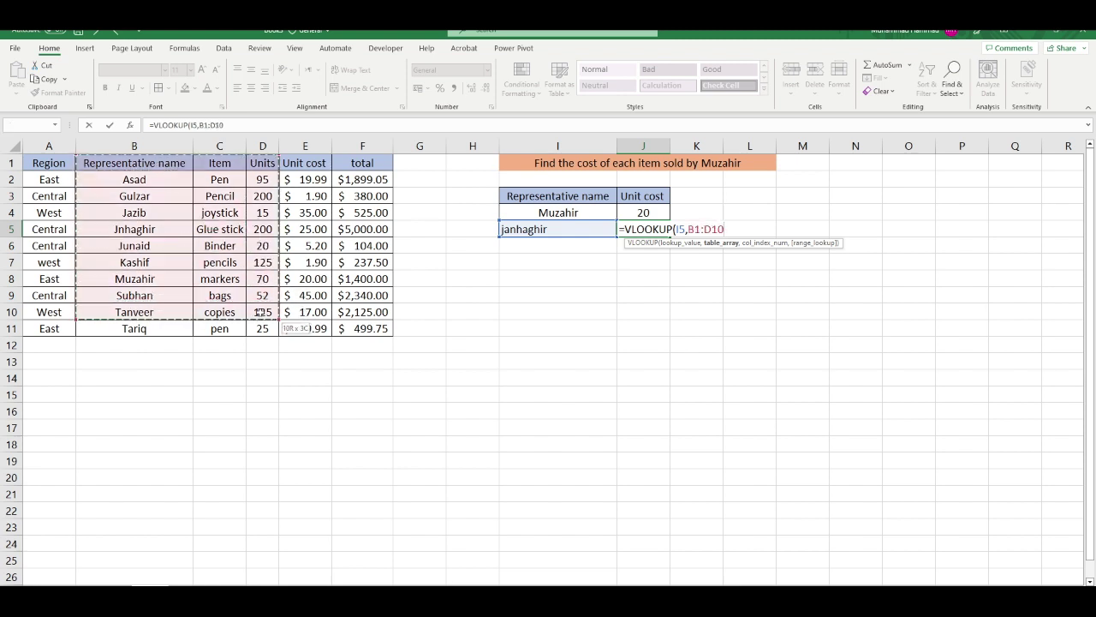
type(",")
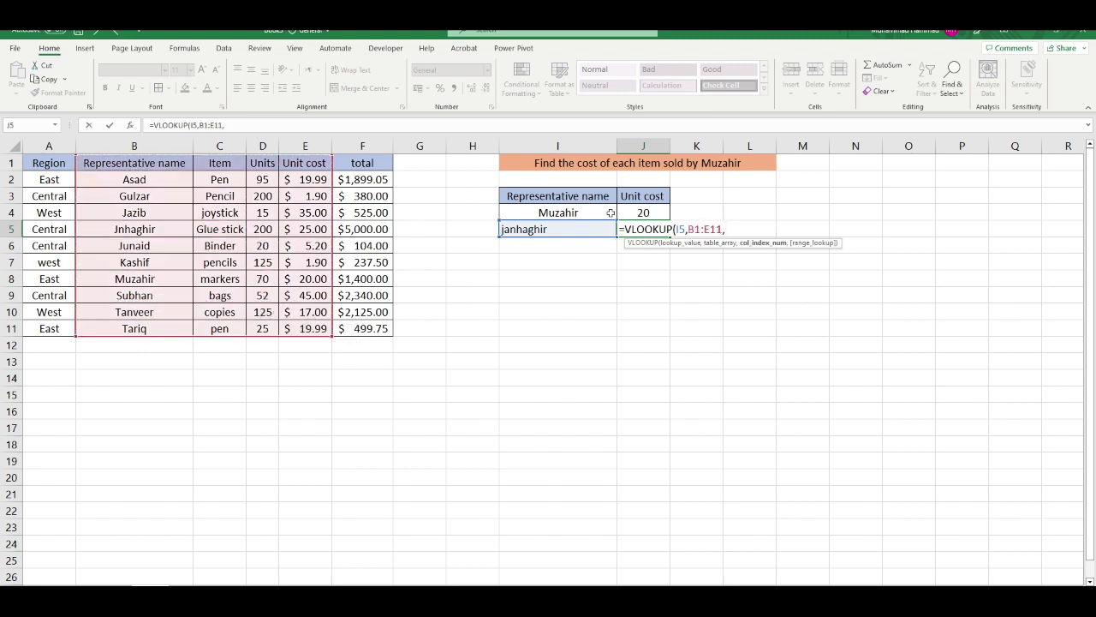
type("match")
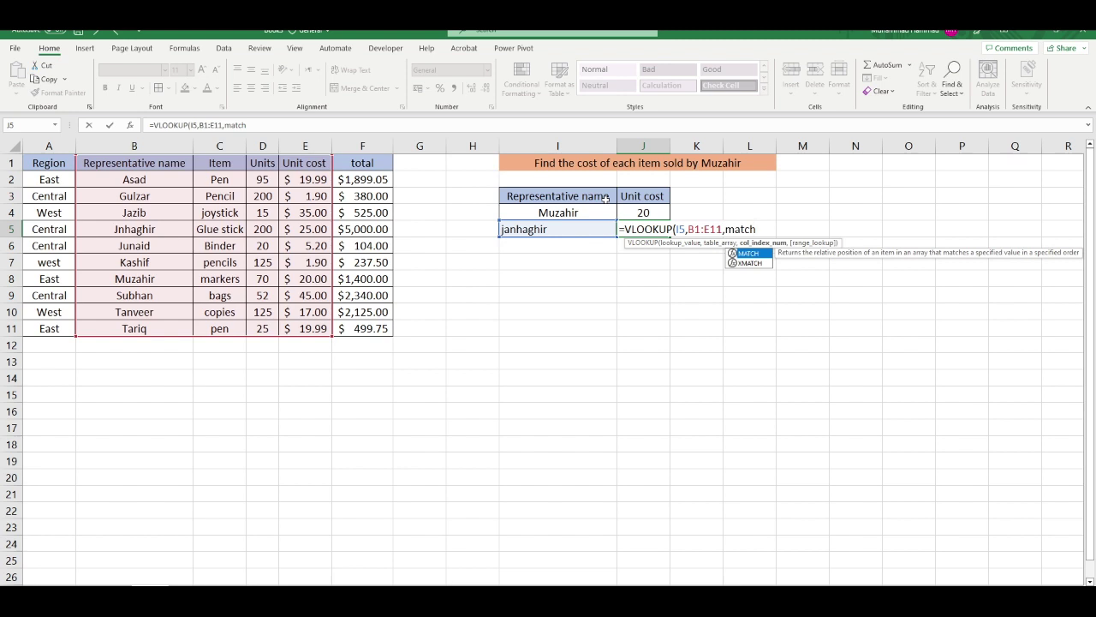
key("Tab")
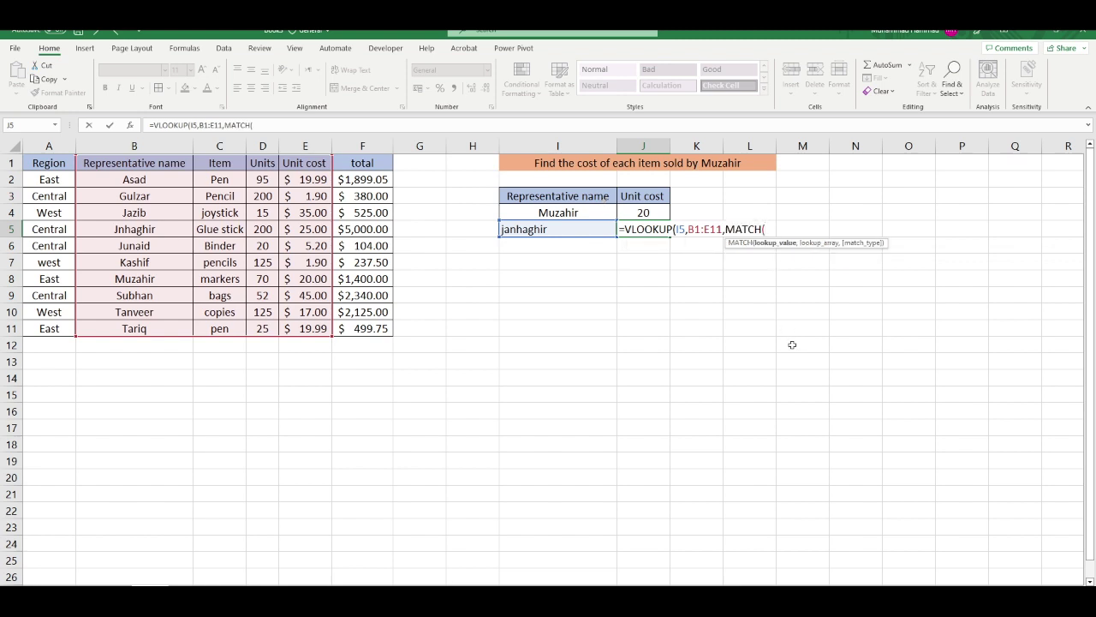
left_click(649, 196)
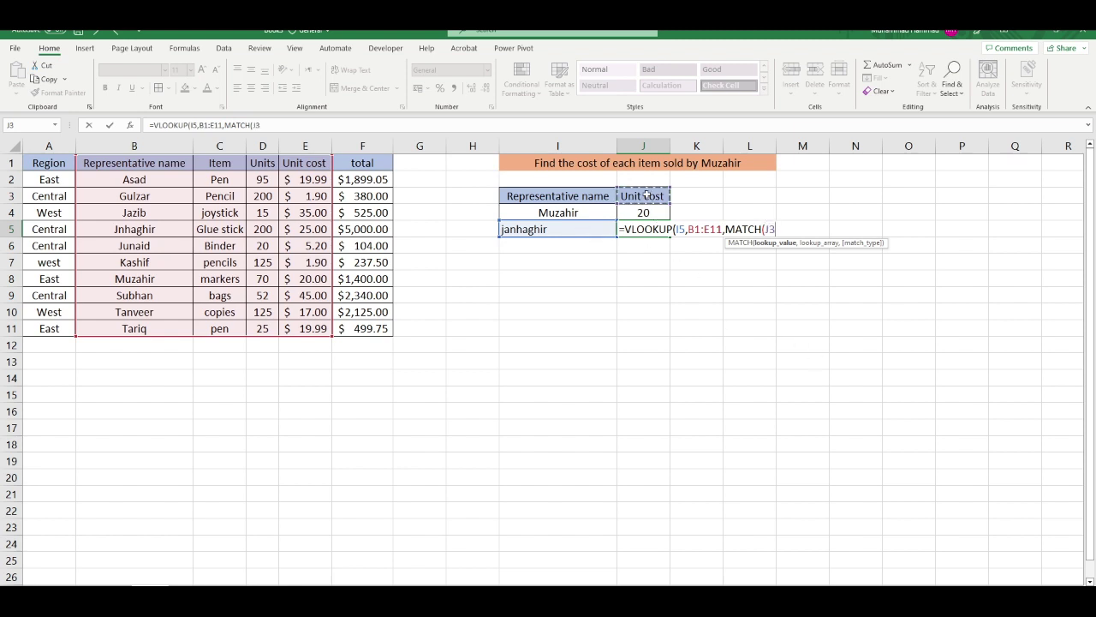
type(",")
mouse_move(135, 168)
left_mouse_down()
mouse_move(192, 176)
mouse_move(305, 163)
left_mouse_up()
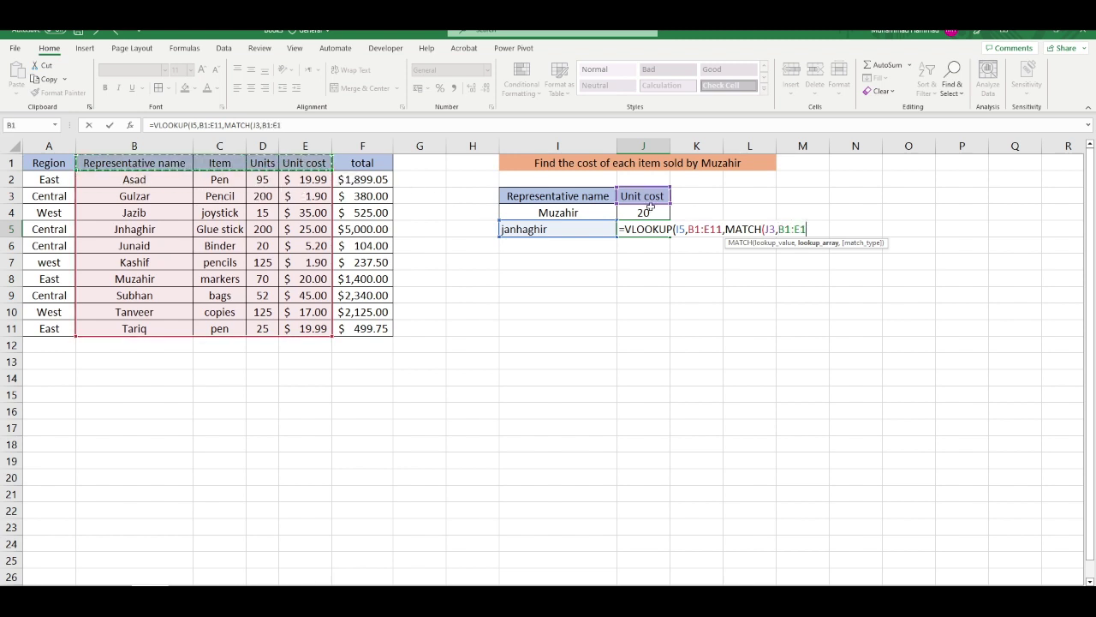
type(",")
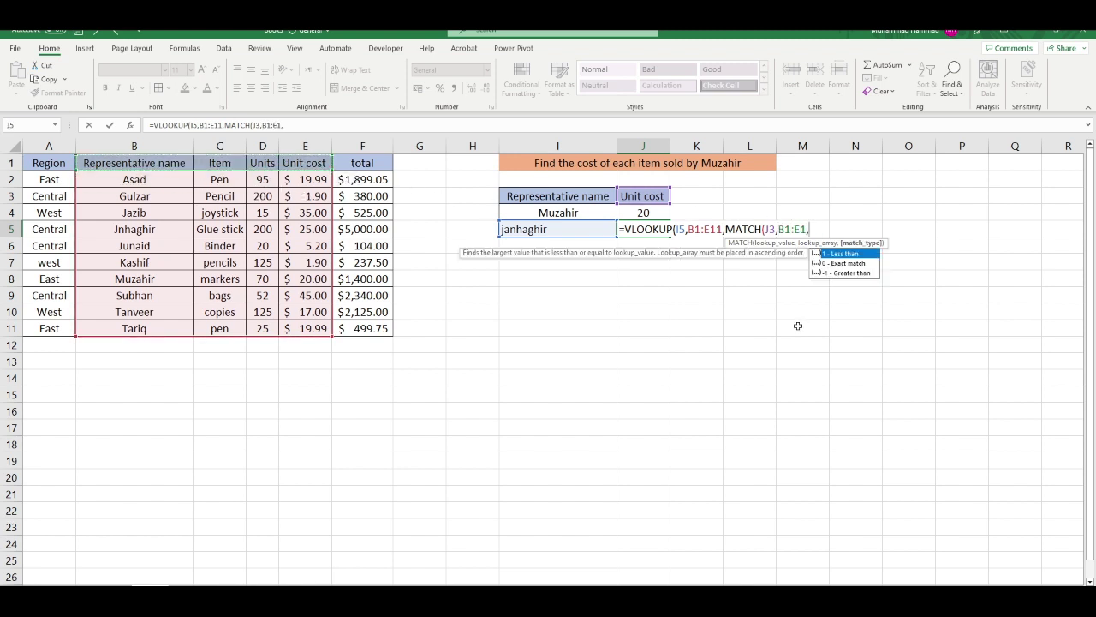
type("0)")
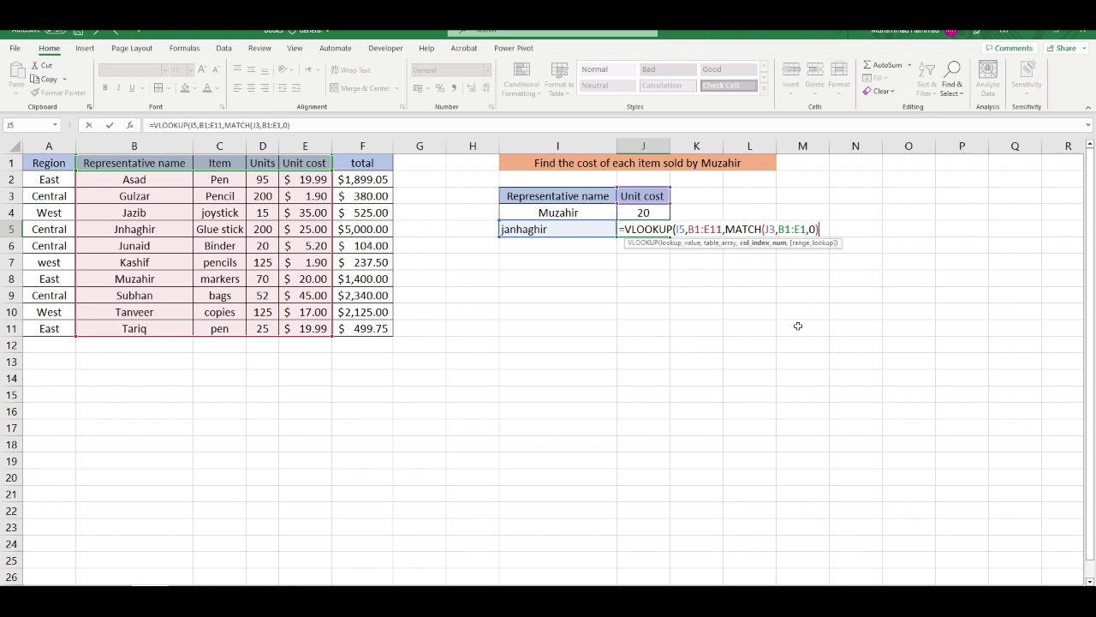
type(",")
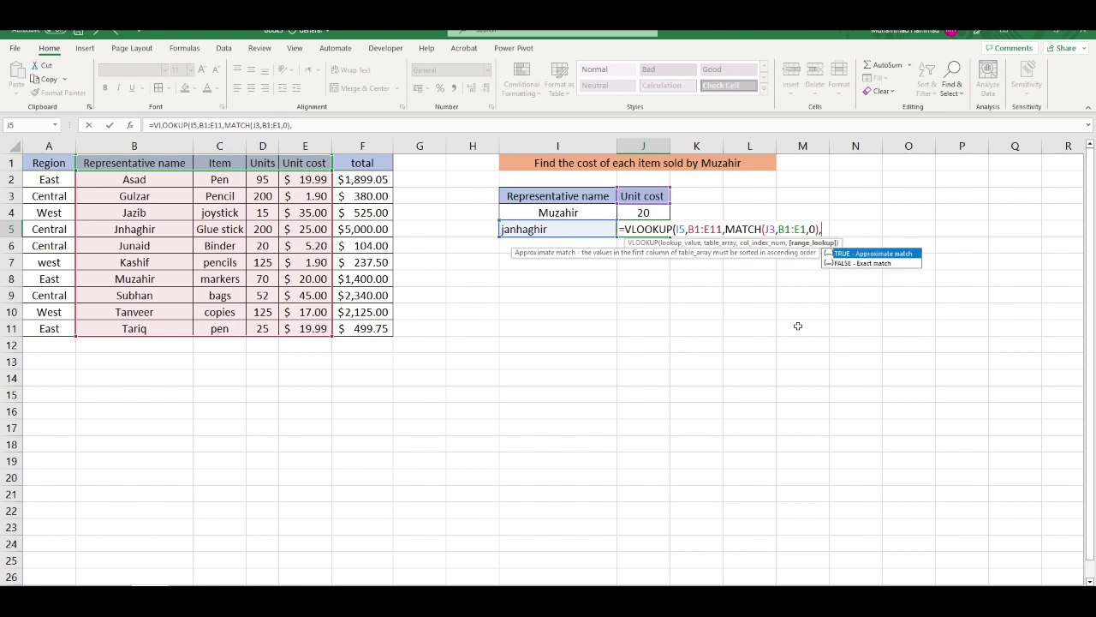
type("0)")
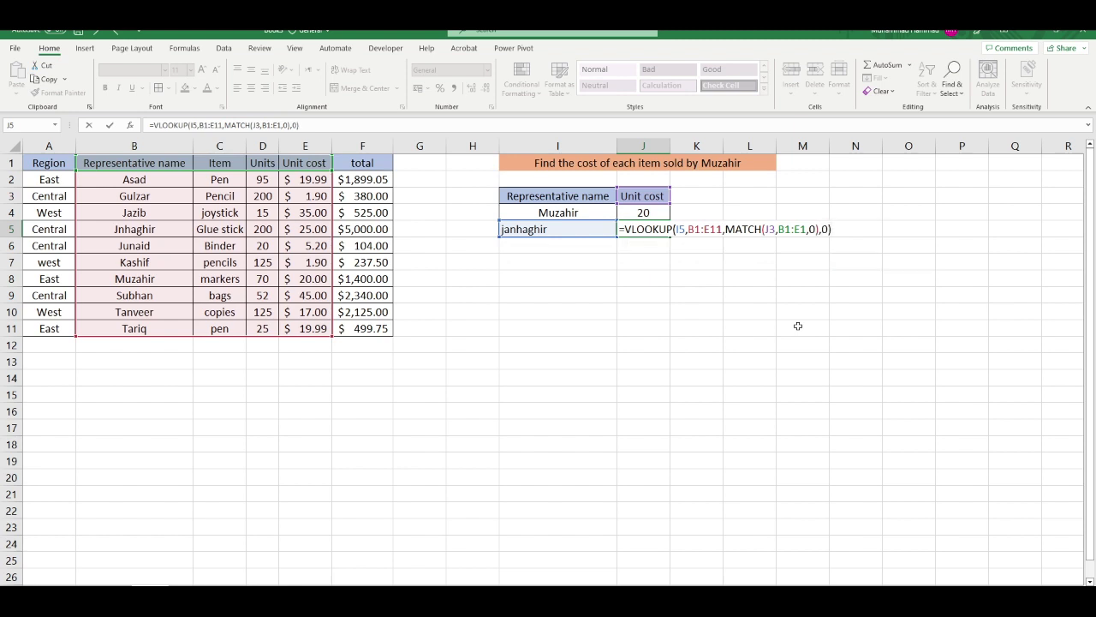
key("Return")
Recapitalise the name in I5, then compare it with B5's spelling since J5 still shows #N/A.
left_click(526, 229)
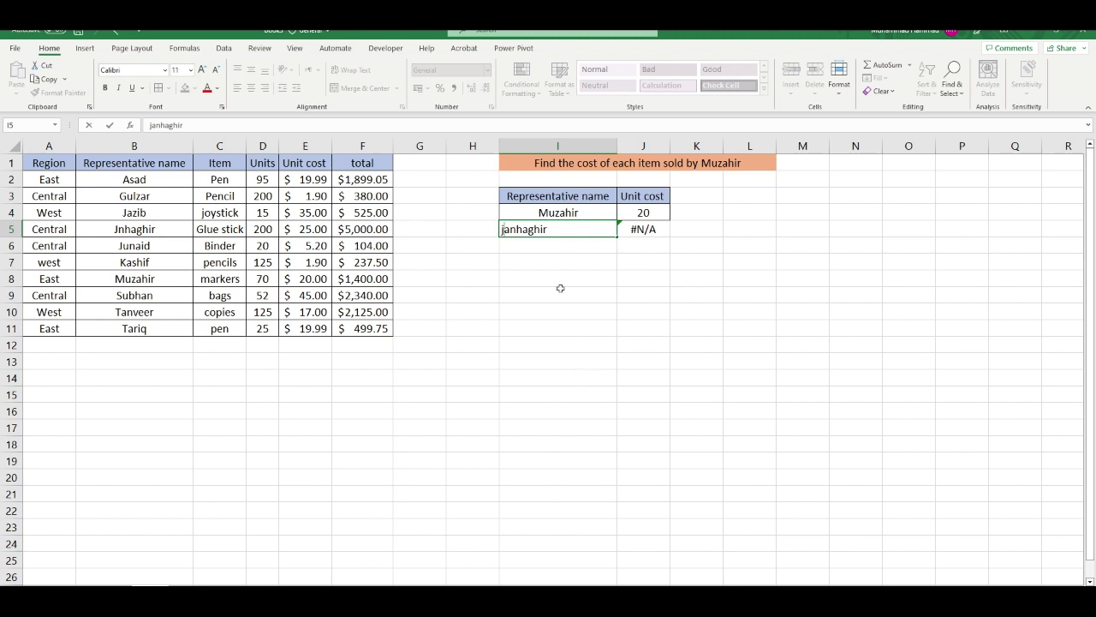
type("Janhaghir")
key("Return")
double_click(643, 228)
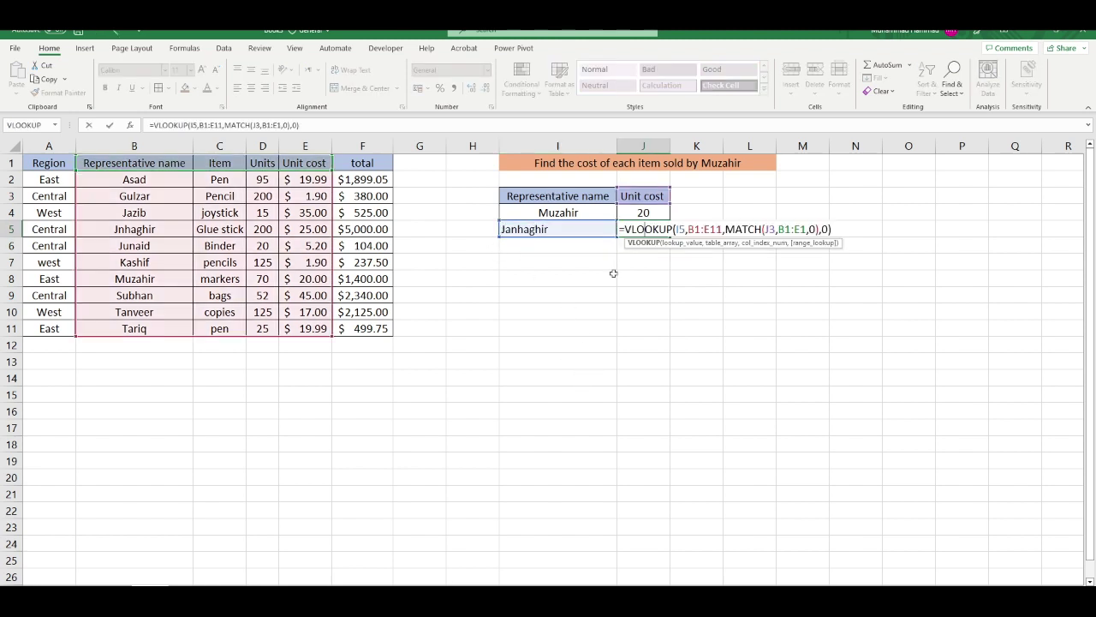
left_click(553, 261)
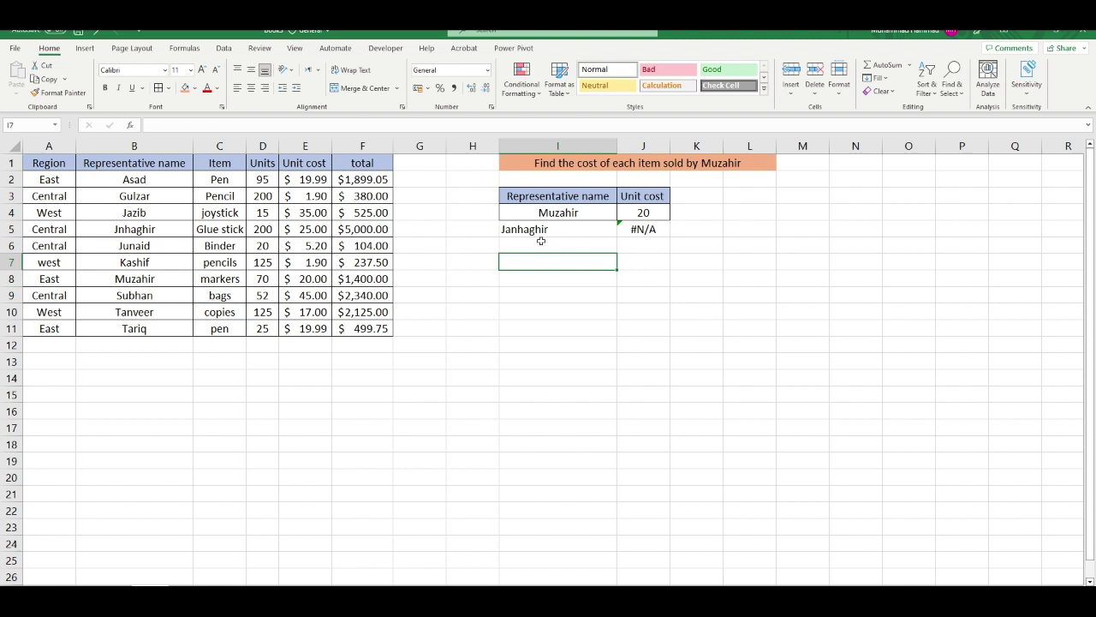
left_click(511, 229)
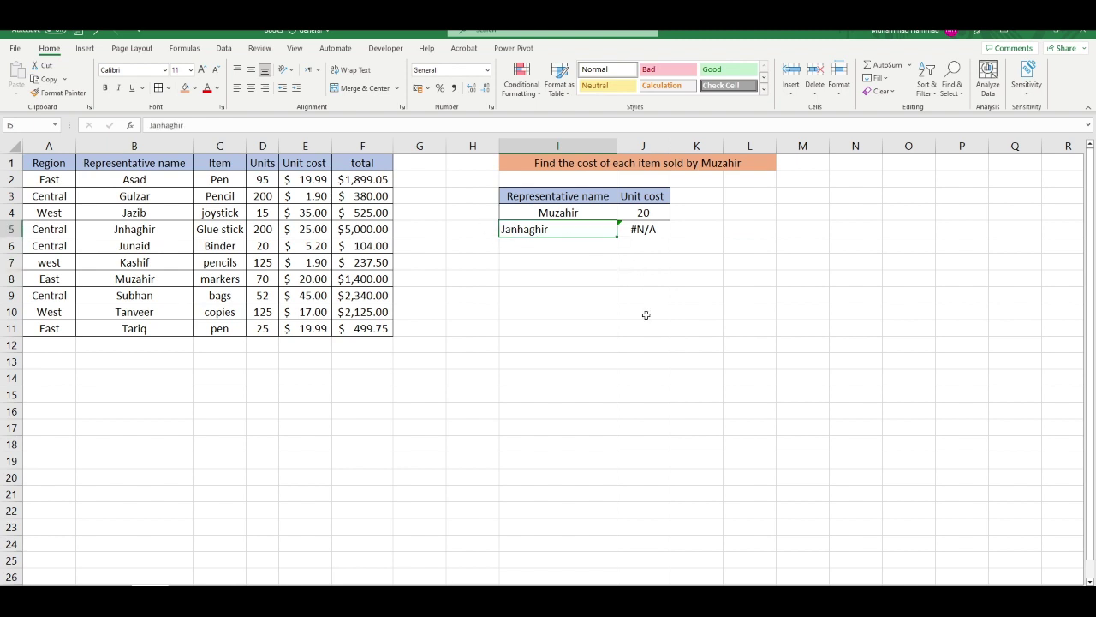
left_click(147, 231)
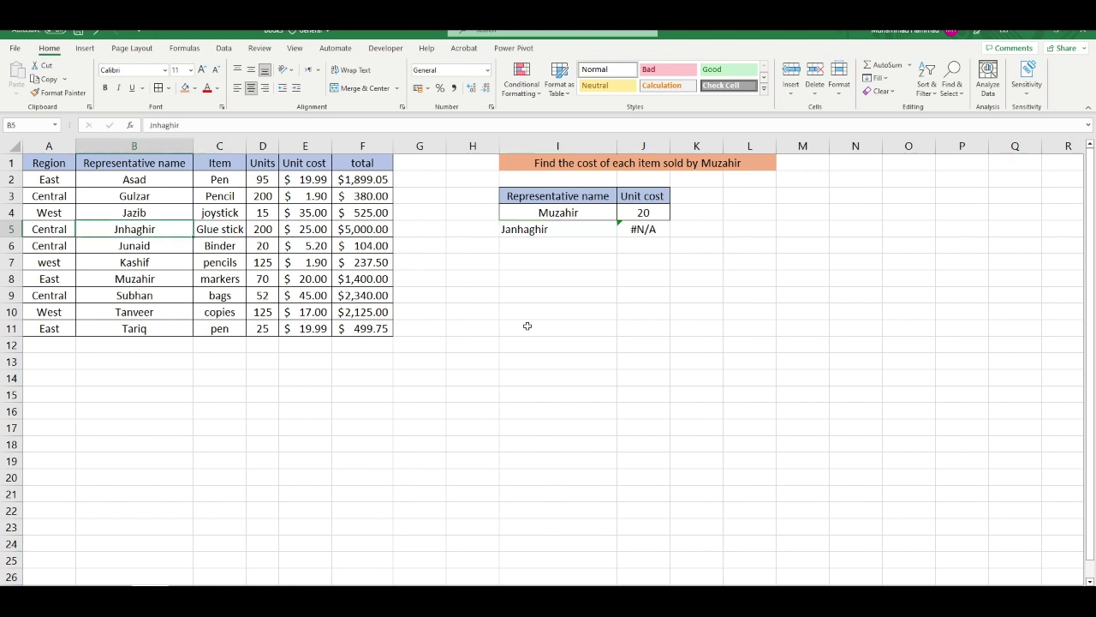
Add the missing 'a' to the name in B5 so J5 returns unit cost 25.
double_click(150, 229)
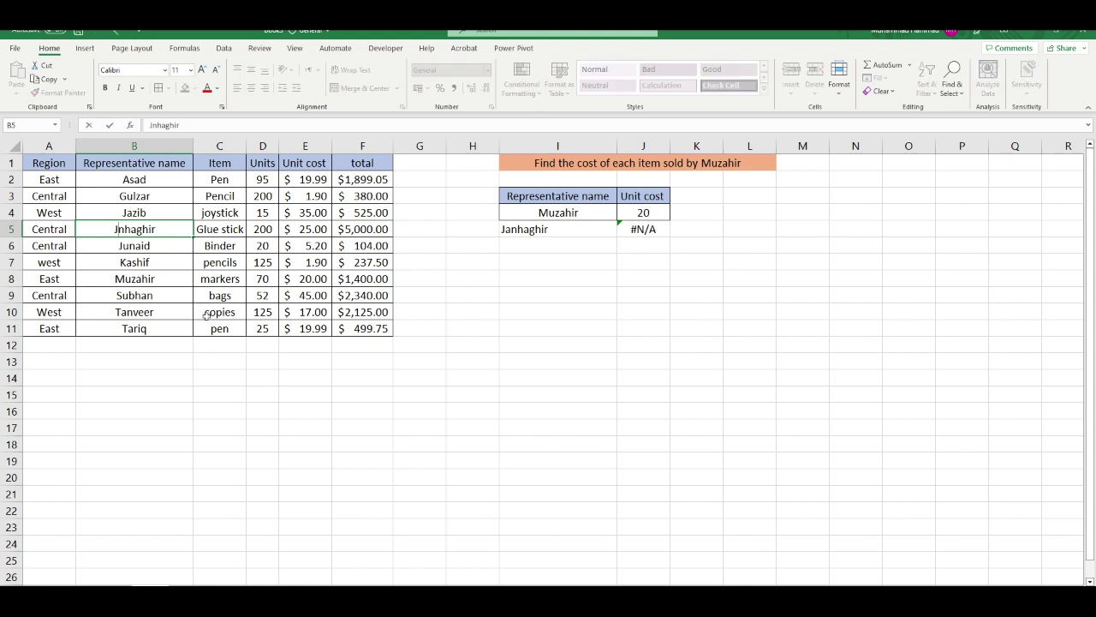
type("a")
key("Return")
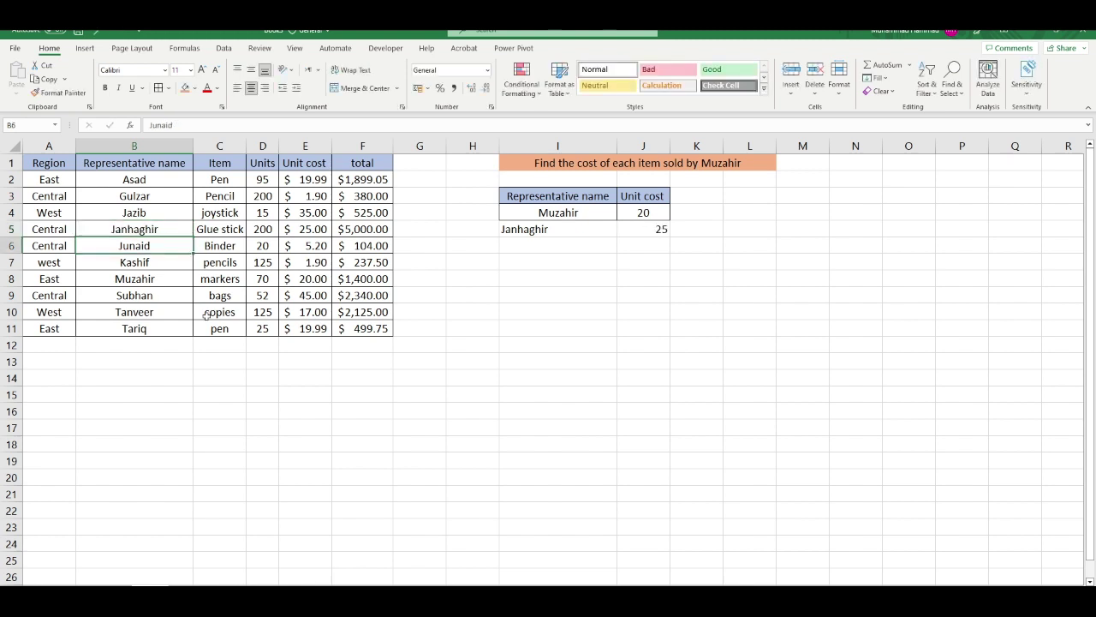
left_click(661, 224)
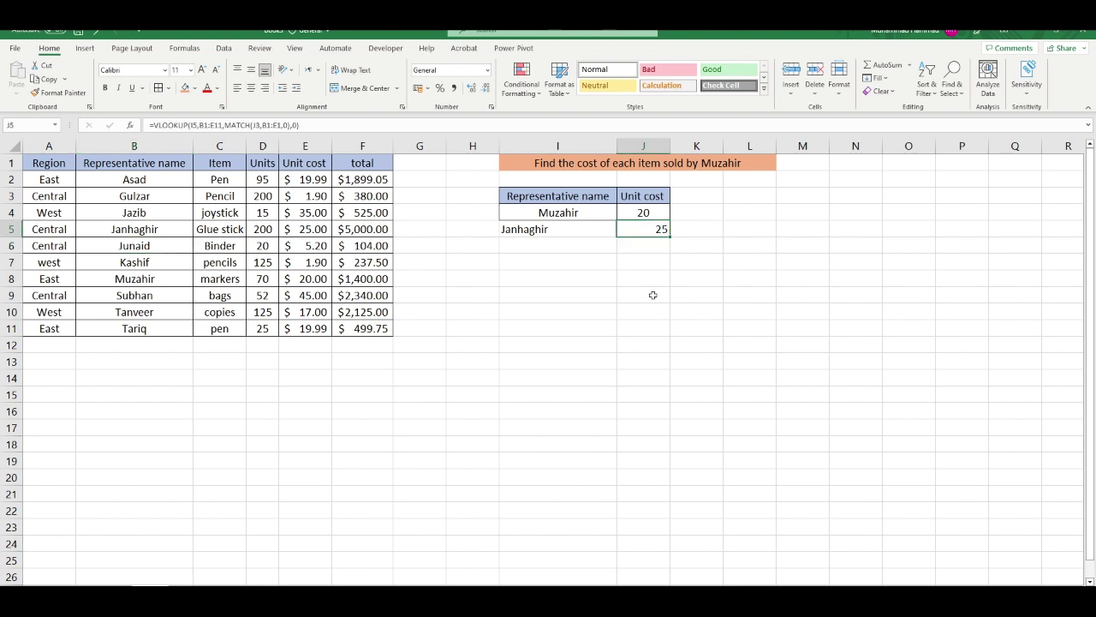
Check both lookup results against the 25 in E5, then go to the sales-question sheet.
left_click(513, 217)
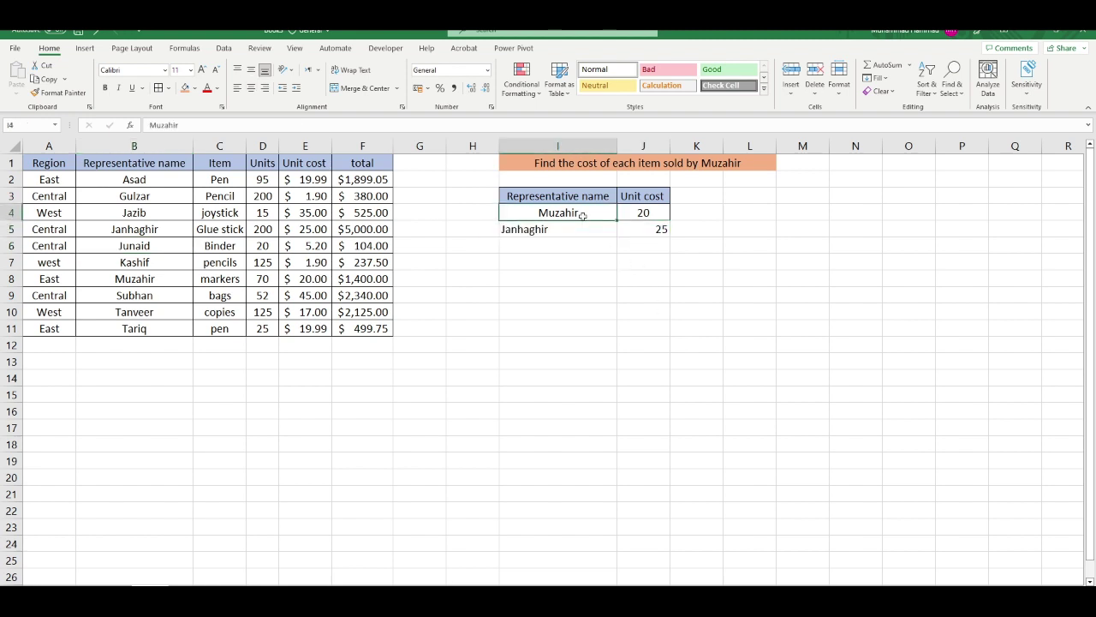
left_click_drag(582, 215, 640, 226)
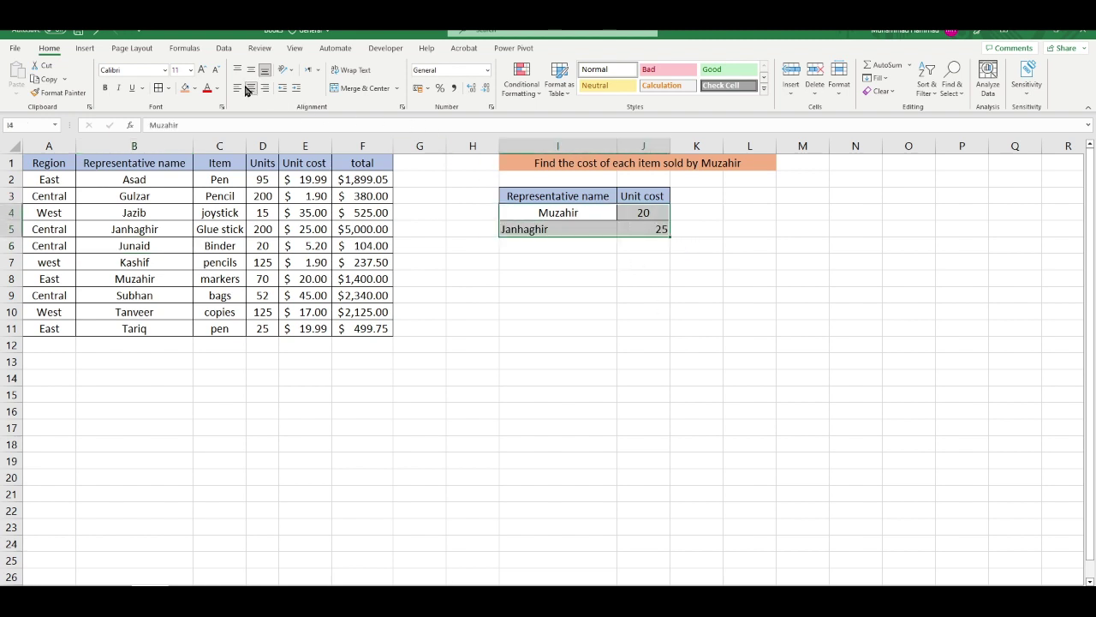
left_click(549, 244)
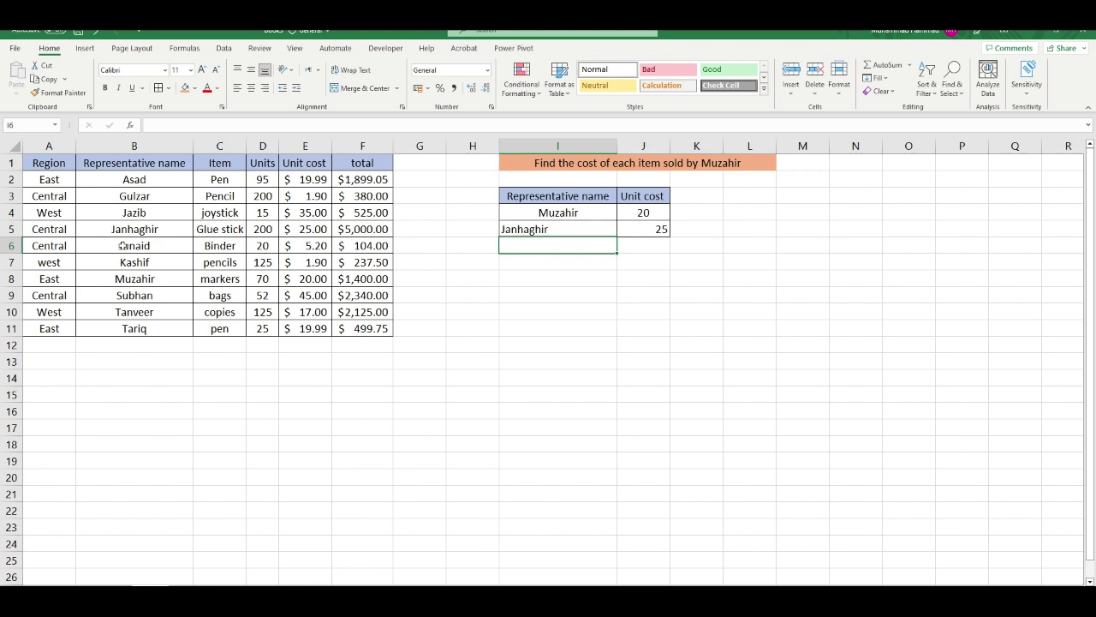
left_click(657, 229)
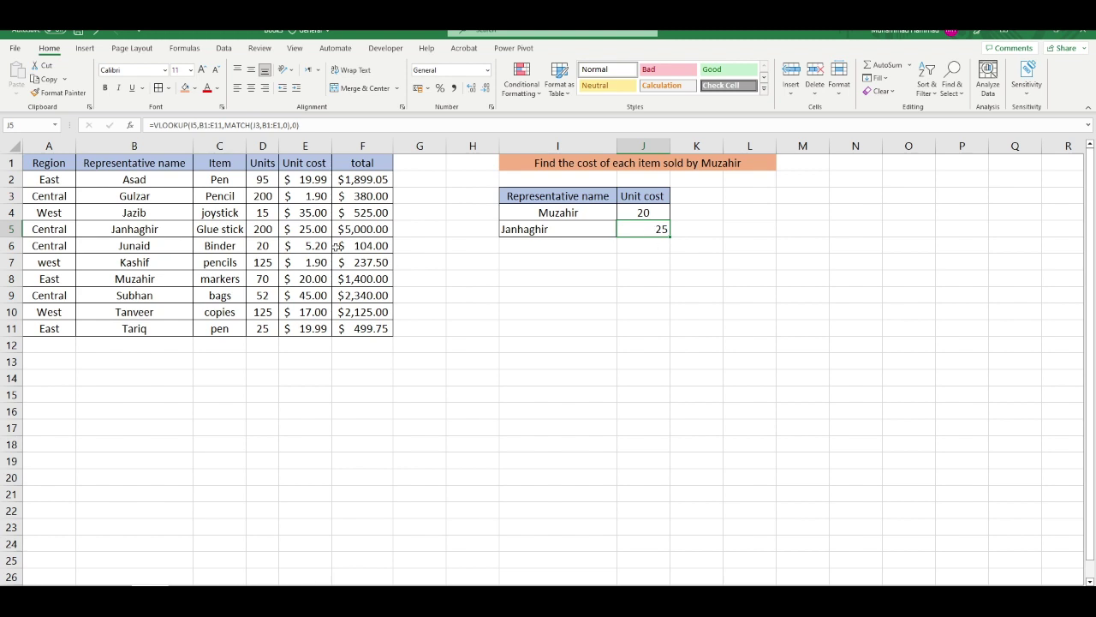
left_click_drag(137, 232, 394, 231)
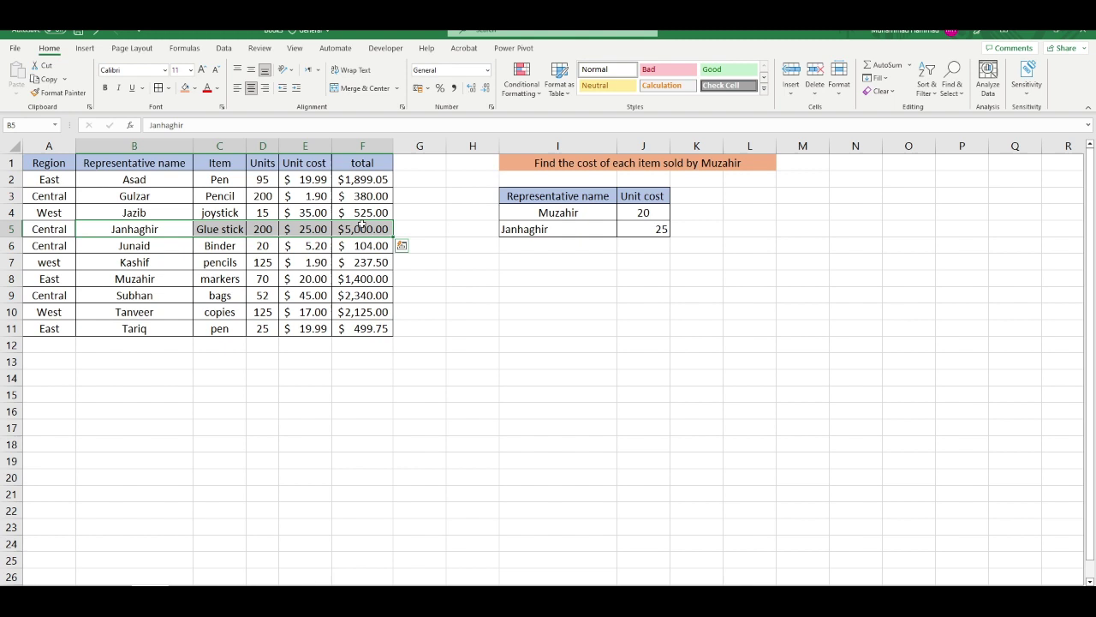
left_click(317, 229)
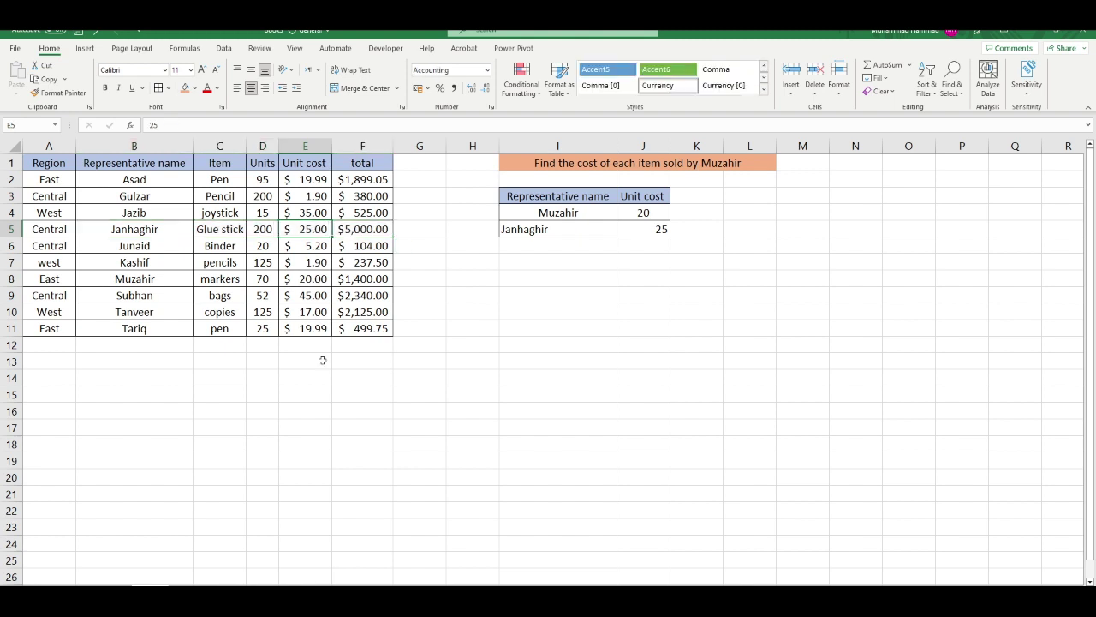
key("ctrl+Page_Down")
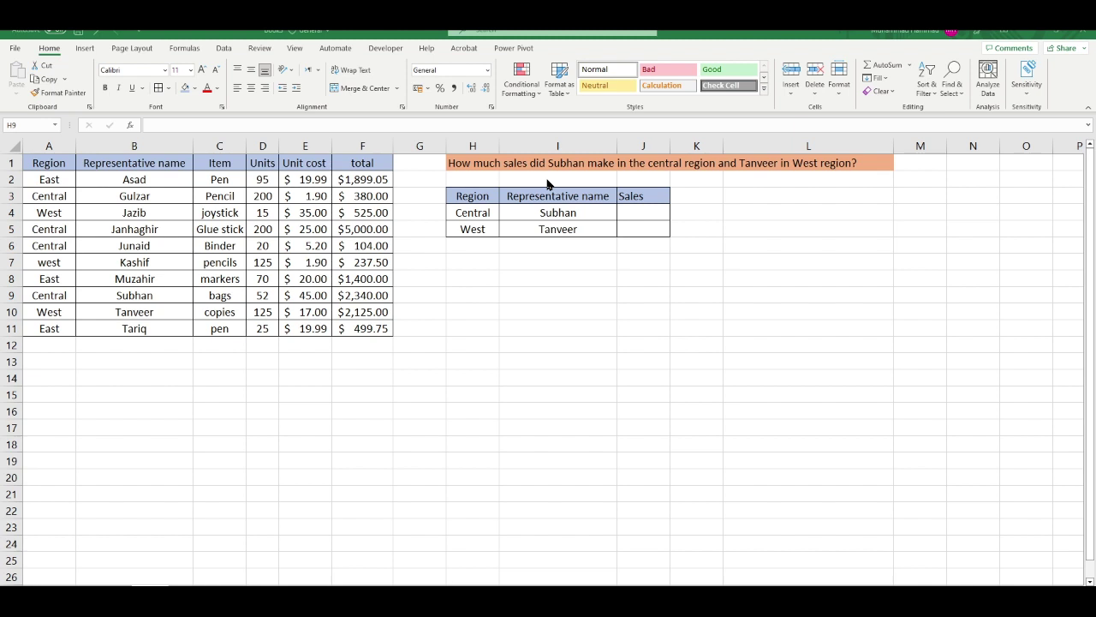
Insert a new column C headed 'region & Representative name' and autofit its width.
left_click(207, 143)
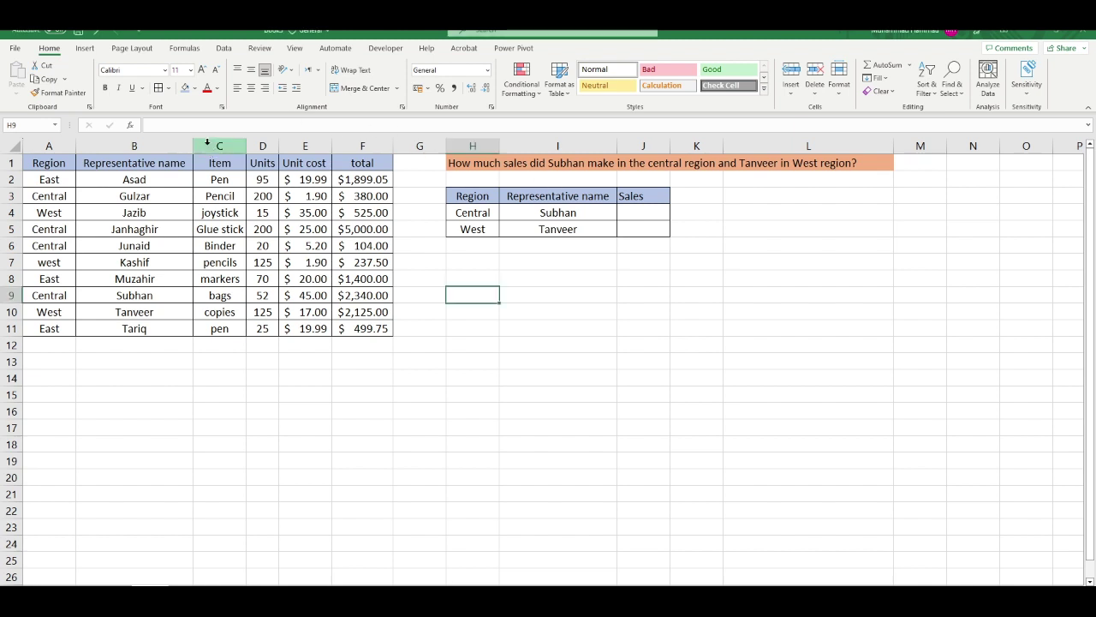
right_click(207, 143)
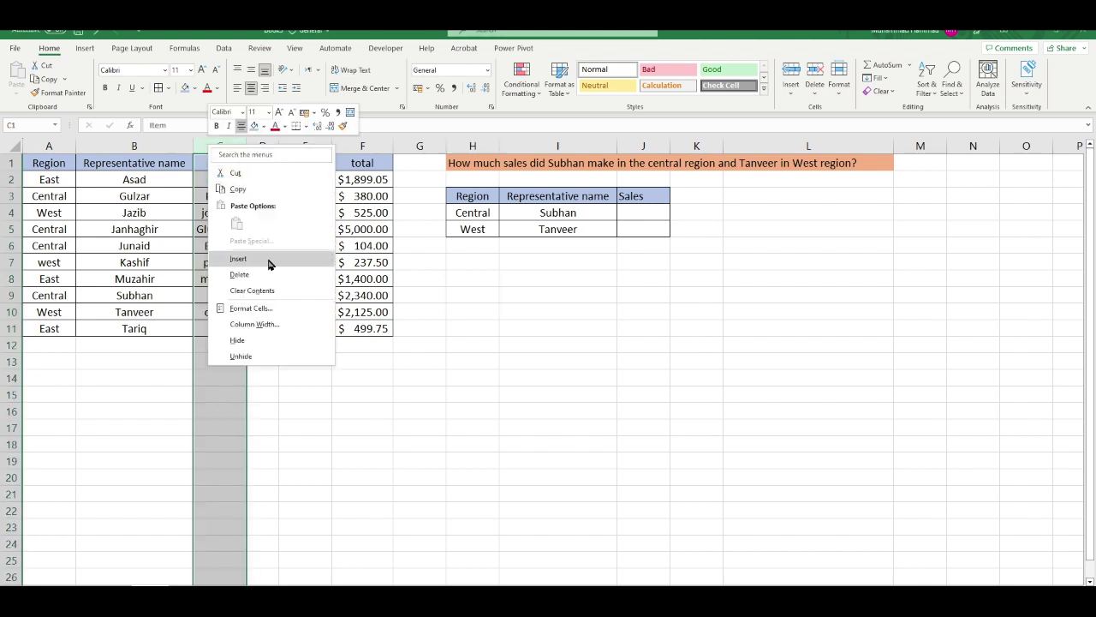
left_click(268, 263)
left_click(227, 165)
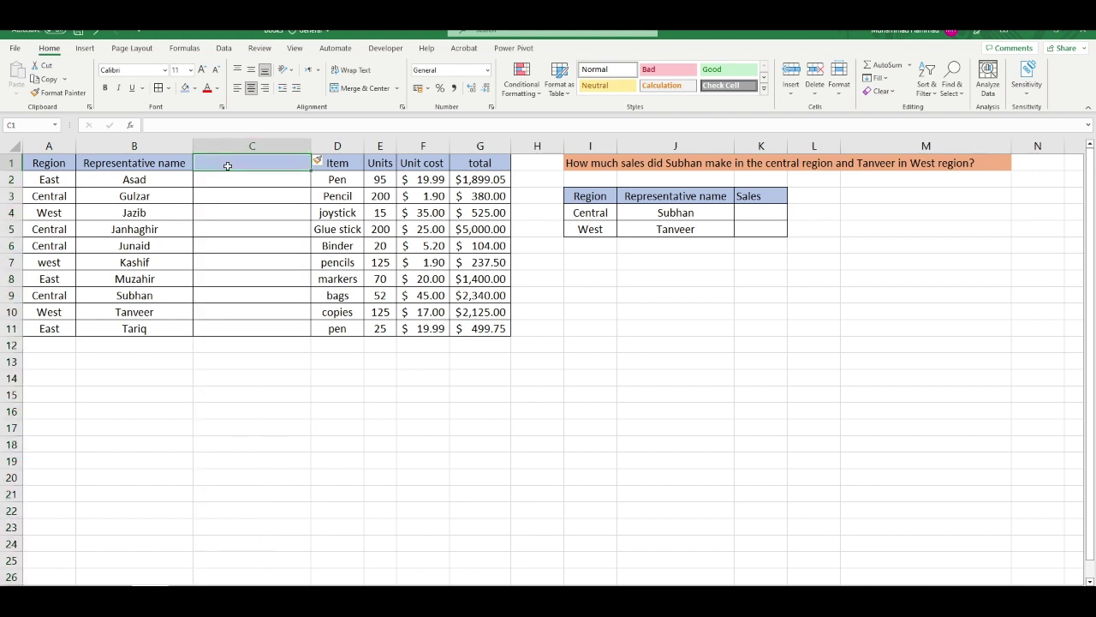
type("regio")
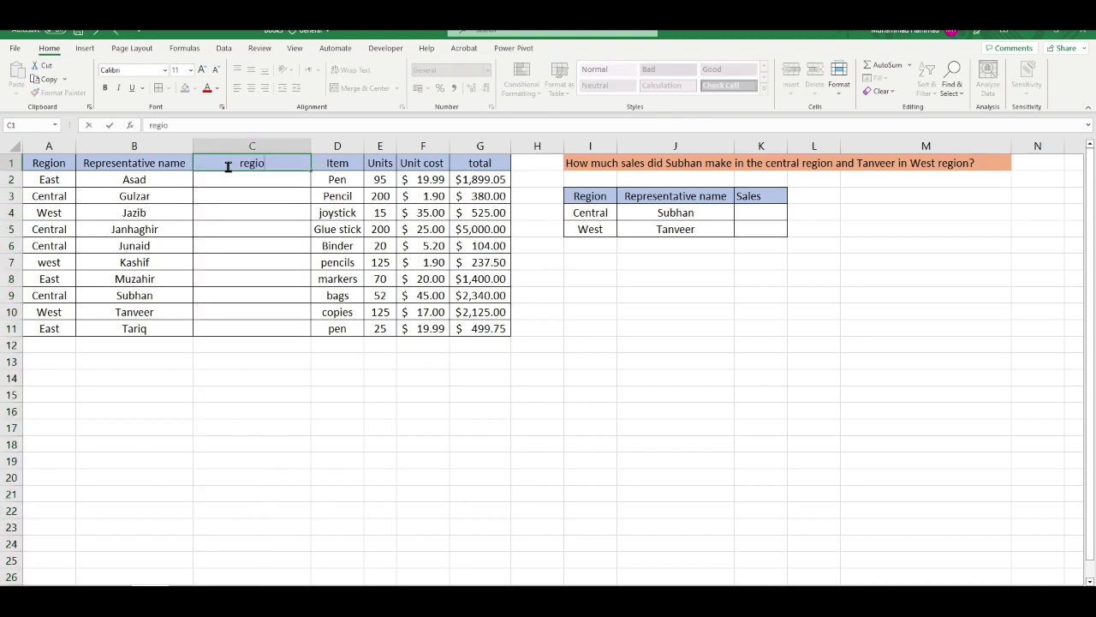
type("n &")
type(" Re")
type("present")
type("ativ")
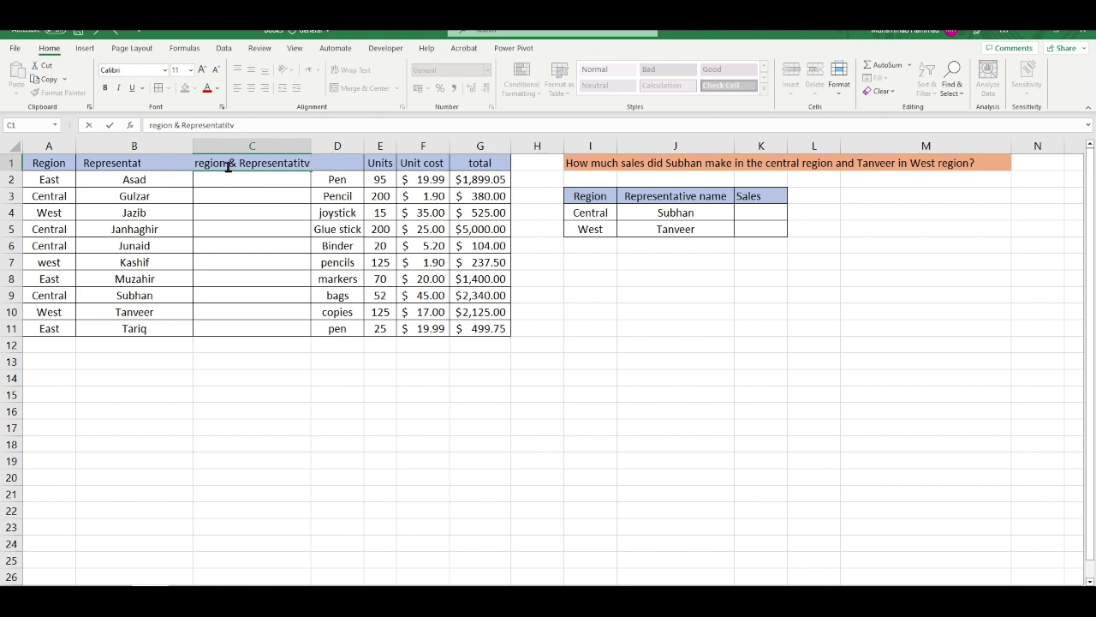
key("BackSpace")
type("ve")
type(" name")
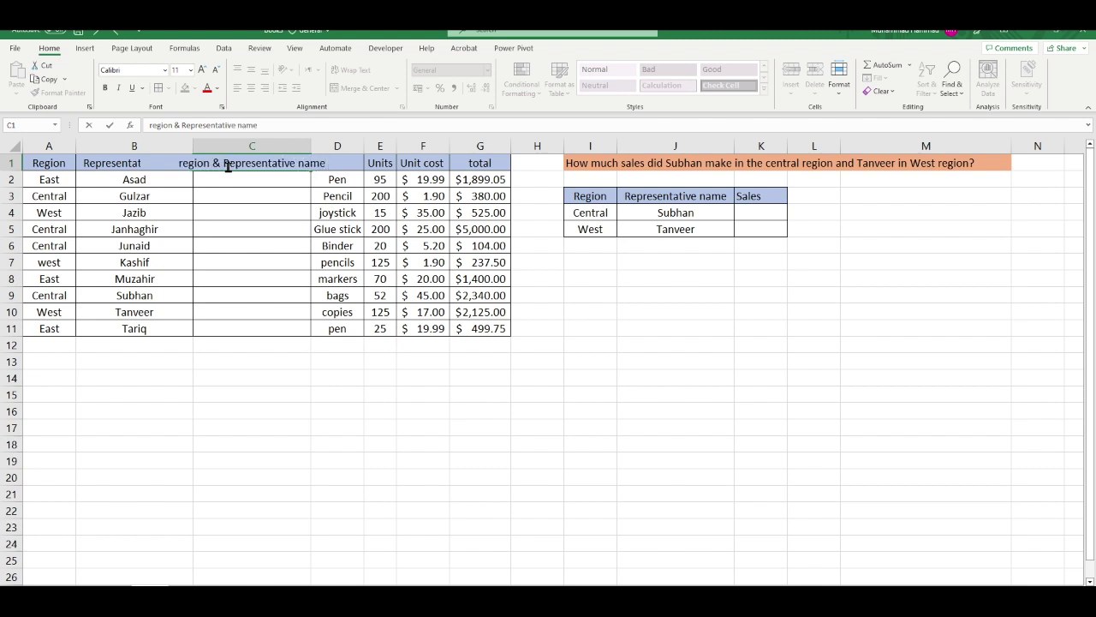
key("Return")
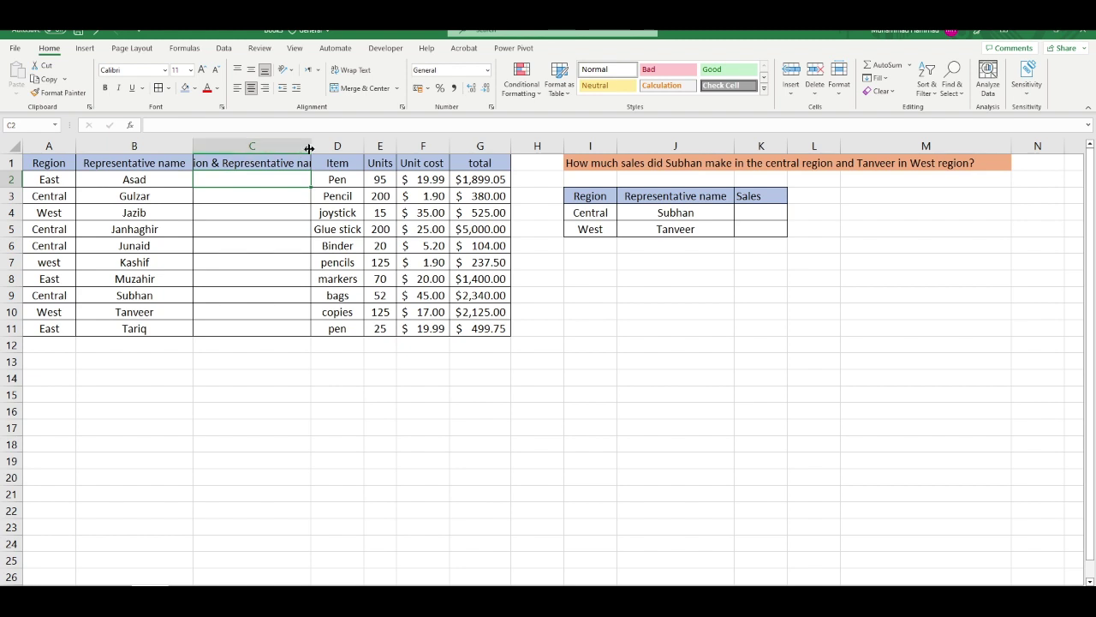
double_click(310, 148)
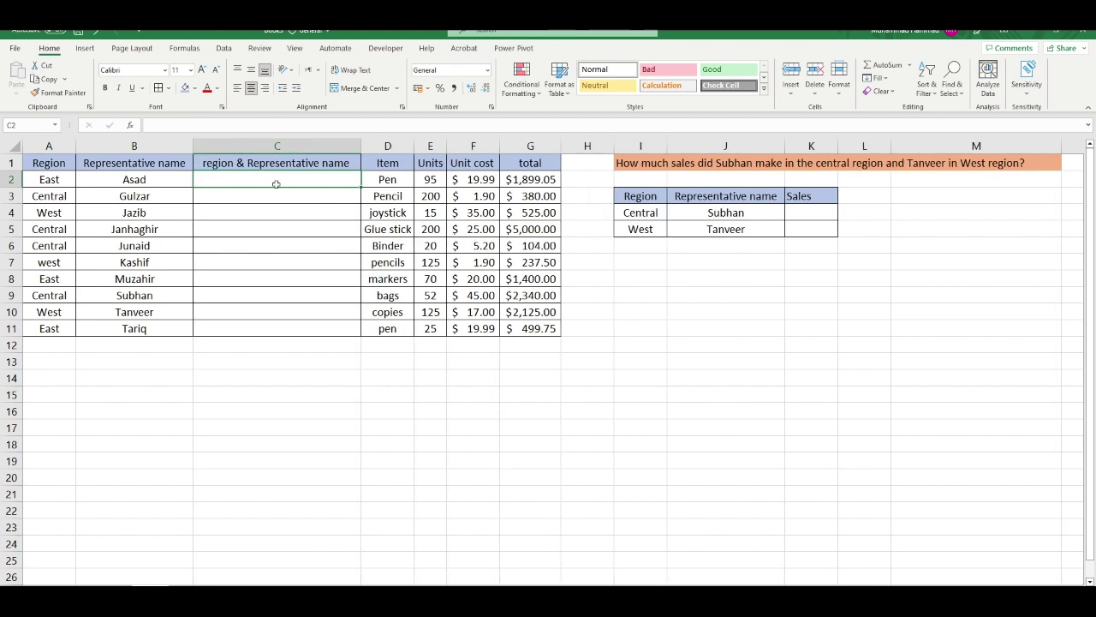
Enter =A2&B2 in C2 and fill it down to row 11.
type("=")
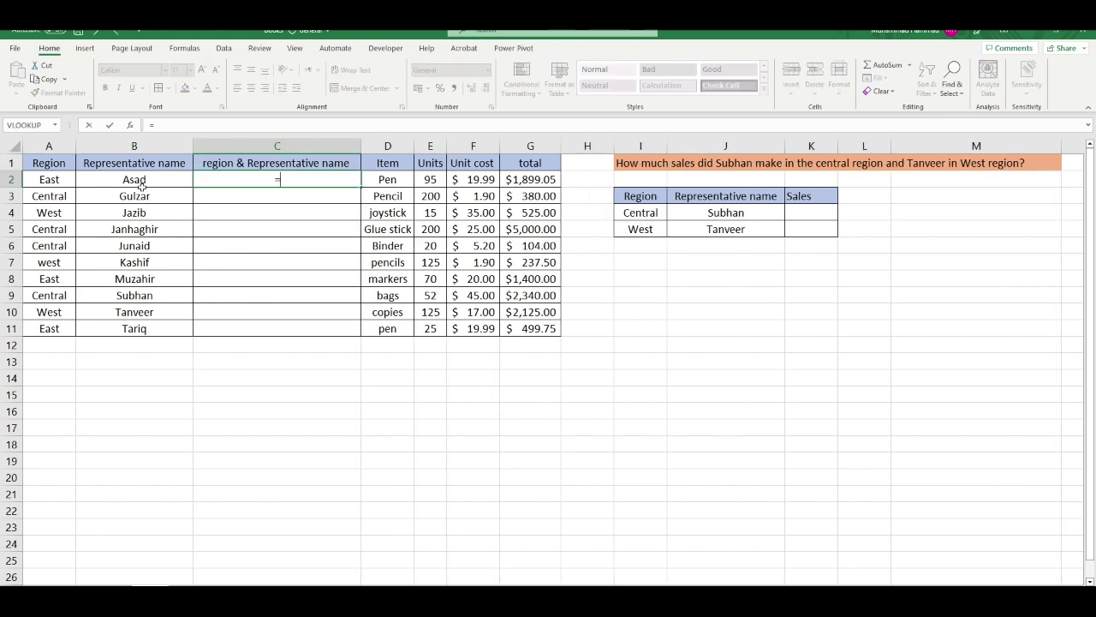
left_click(70, 182)
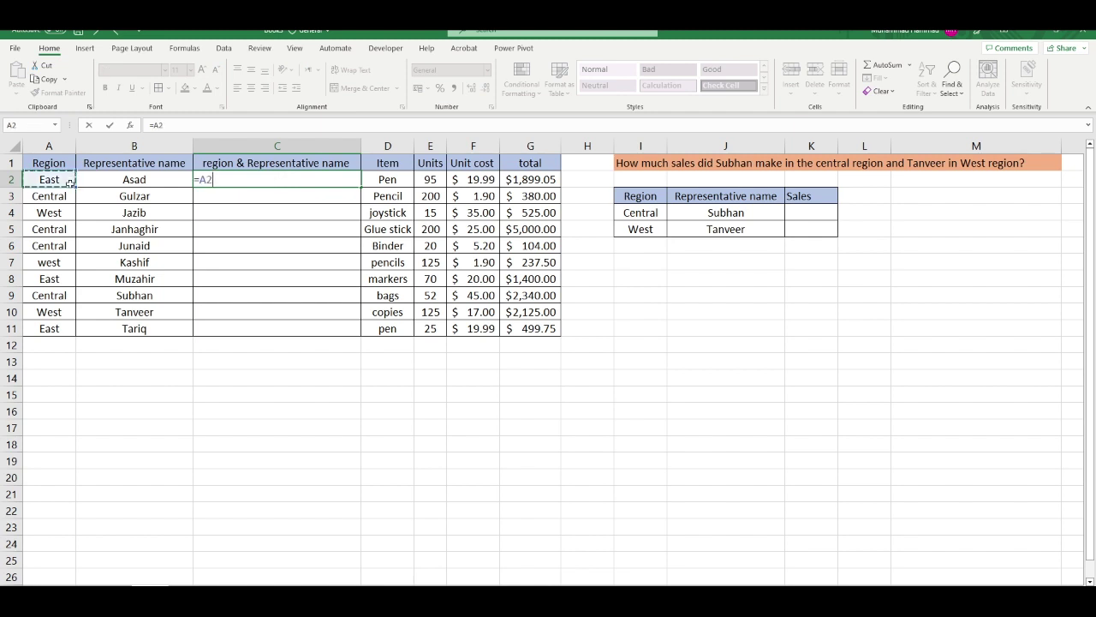
type("&")
left_click(102, 183)
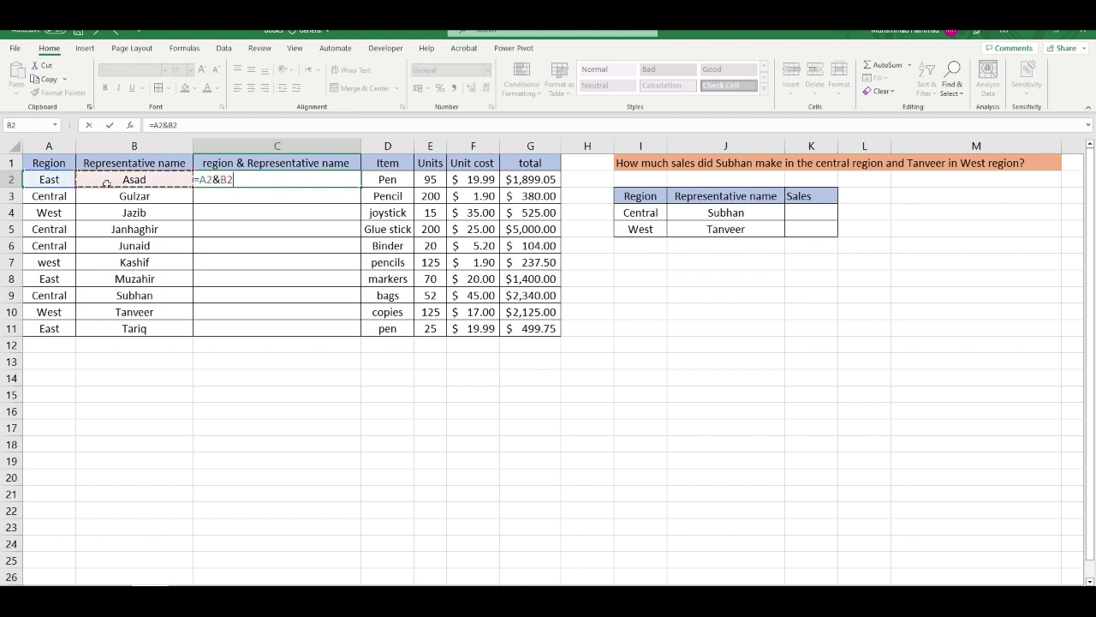
key("Return")
left_click(313, 183)
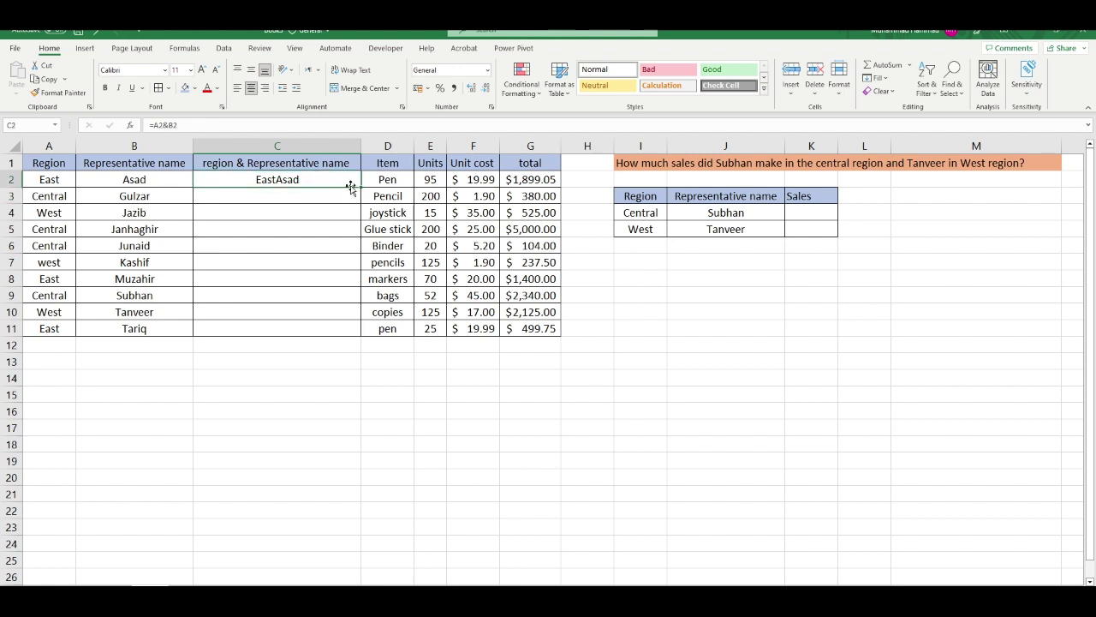
left_click(356, 183)
double_click(361, 187)
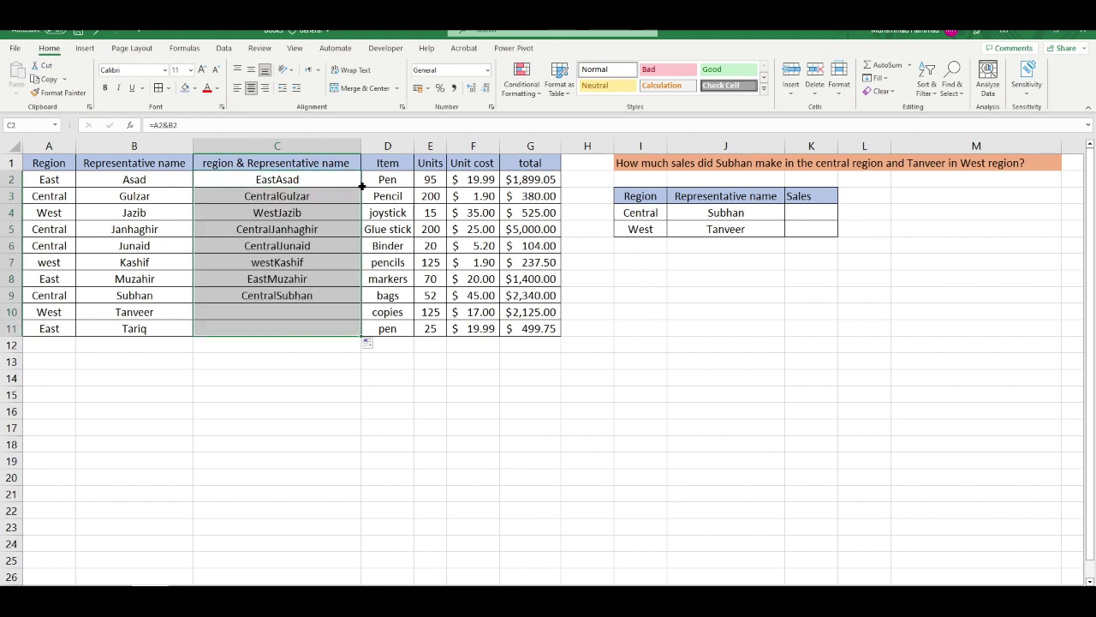
Enter =VLOOKUP(I4&J4,C1:G11,5,0) in K4 to return Subhan's Central sales of 2340.
left_click(798, 216)
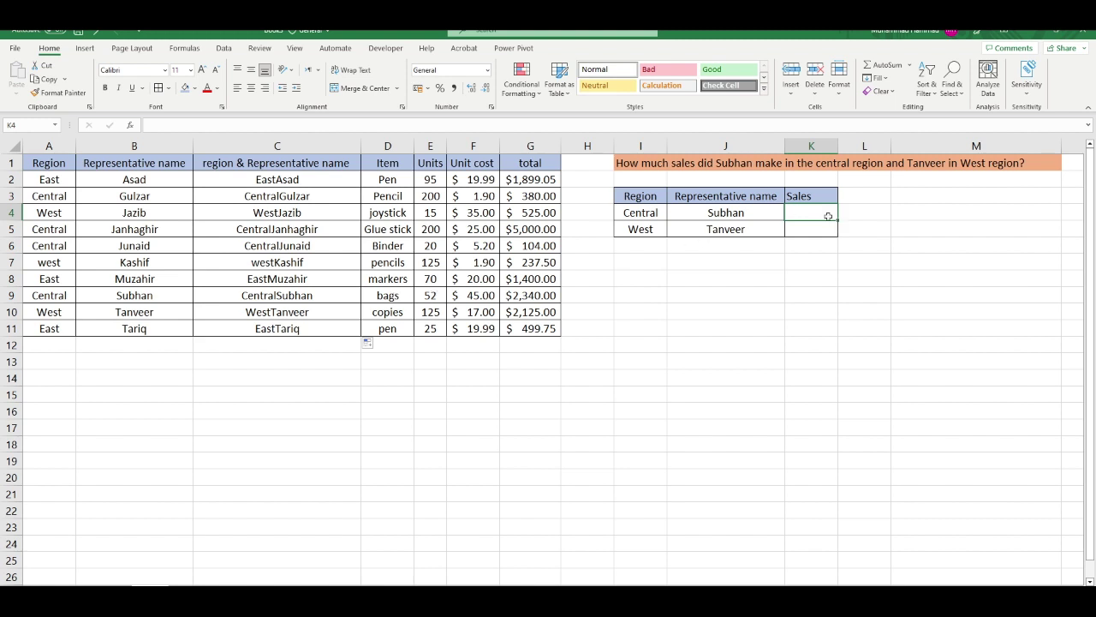
type("=vl")
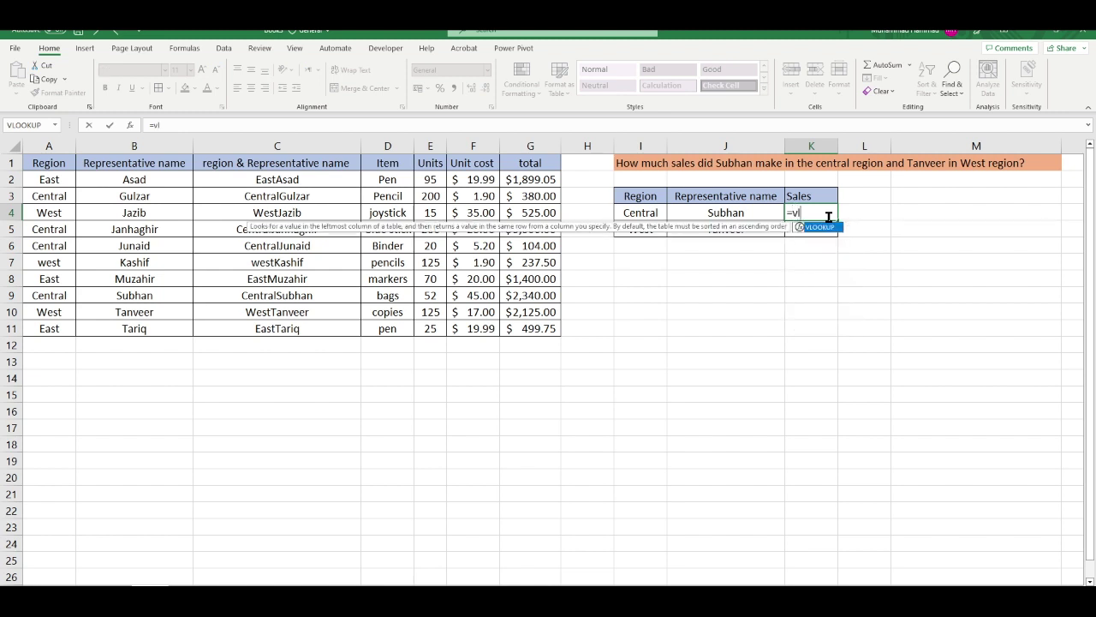
type("ookup")
key("Tab")
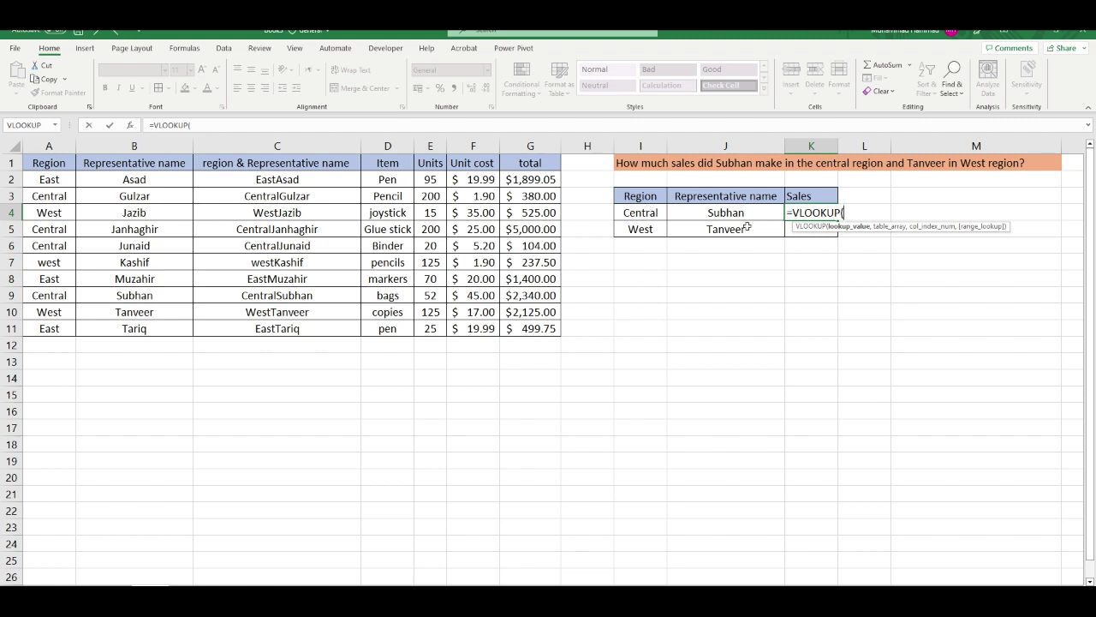
left_click(639, 211)
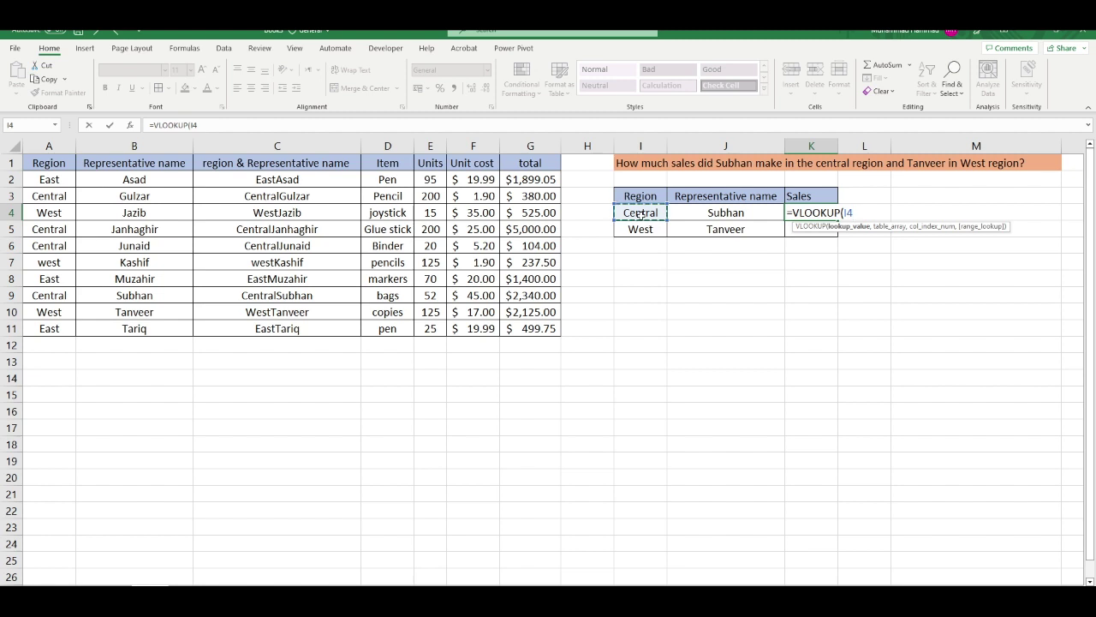
type("&")
left_click(719, 213)
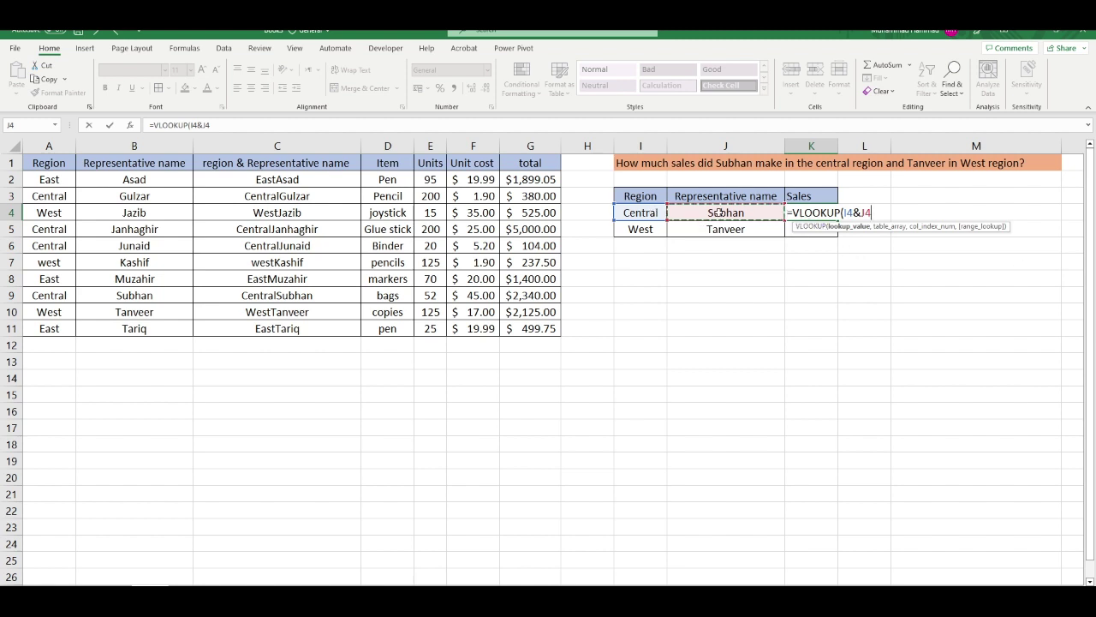
type(",")
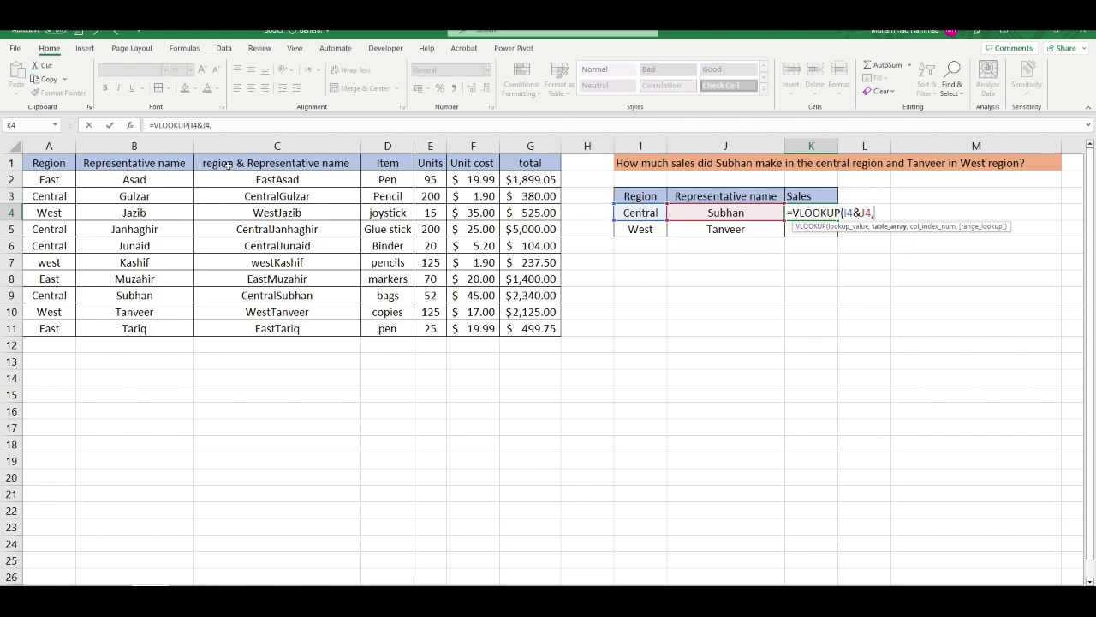
mouse_move(230, 163)
left_mouse_down()
mouse_move(235, 327)
mouse_move(549, 329)
left_mouse_up()
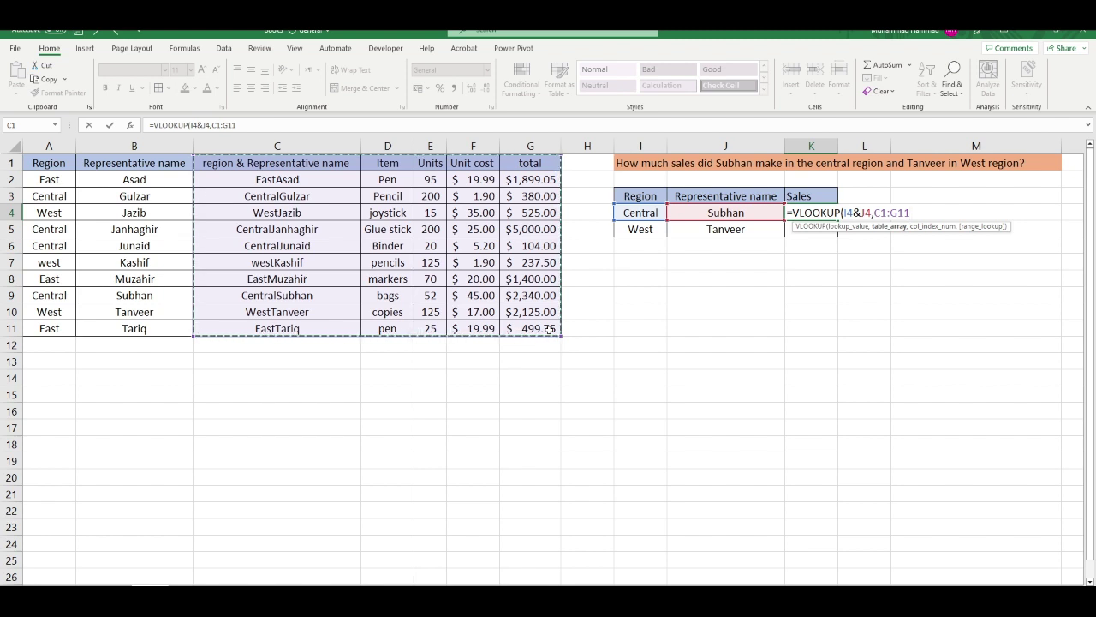
type(",")
type(",5")
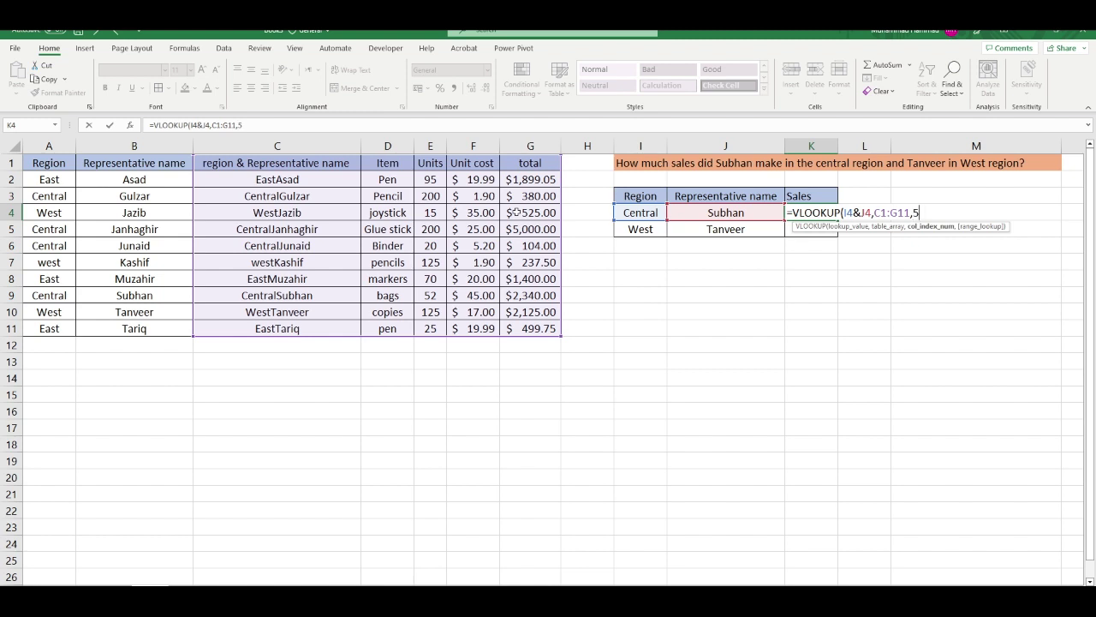
type(",")
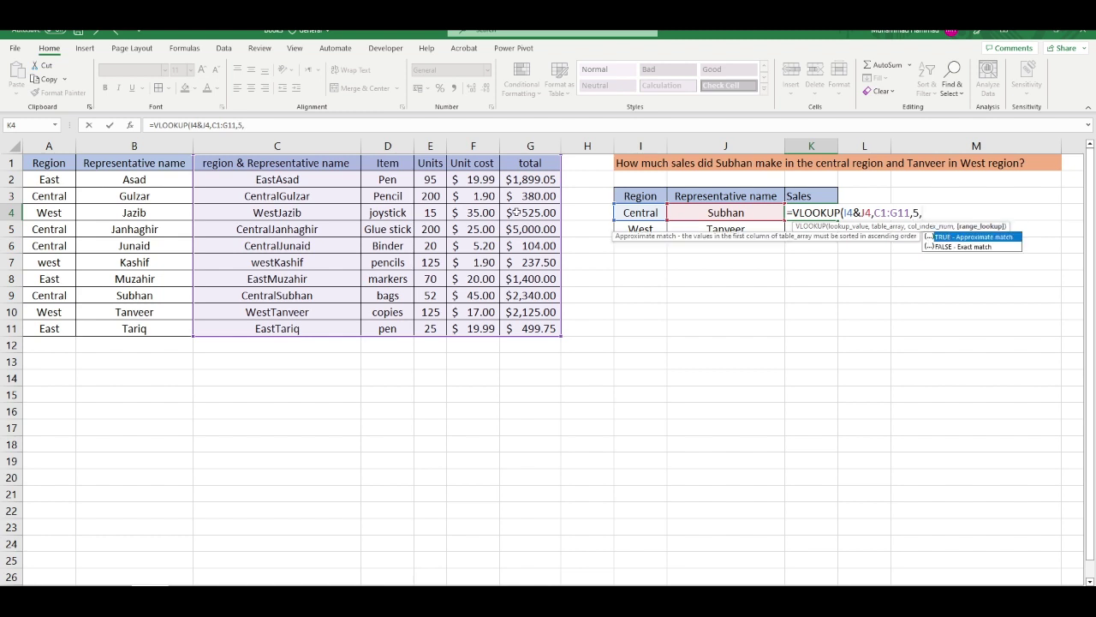
type(")")
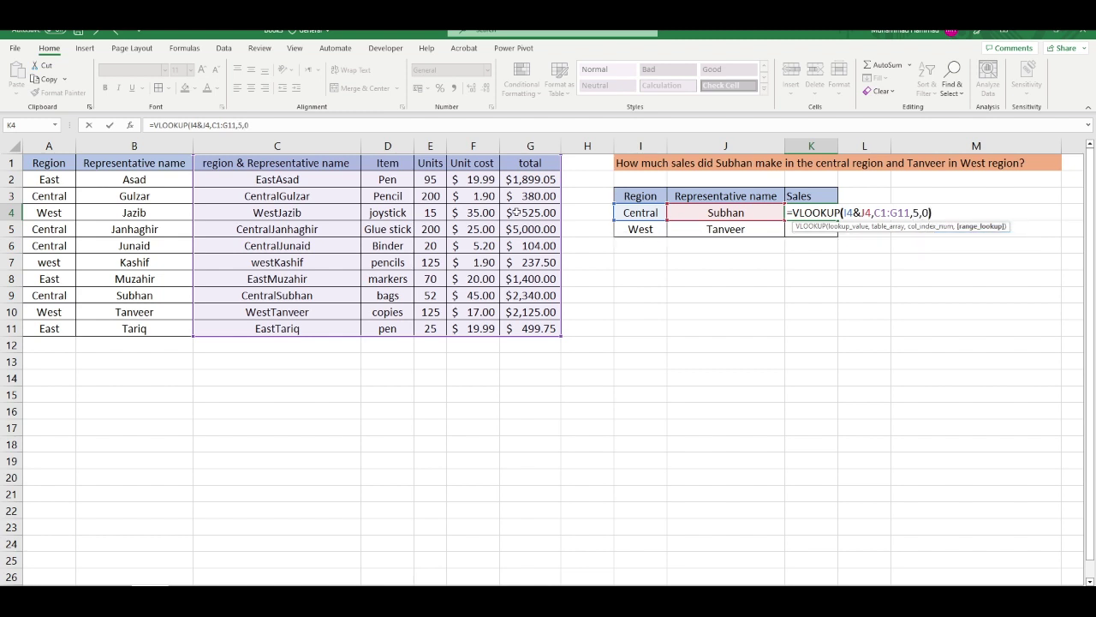
key("Return")
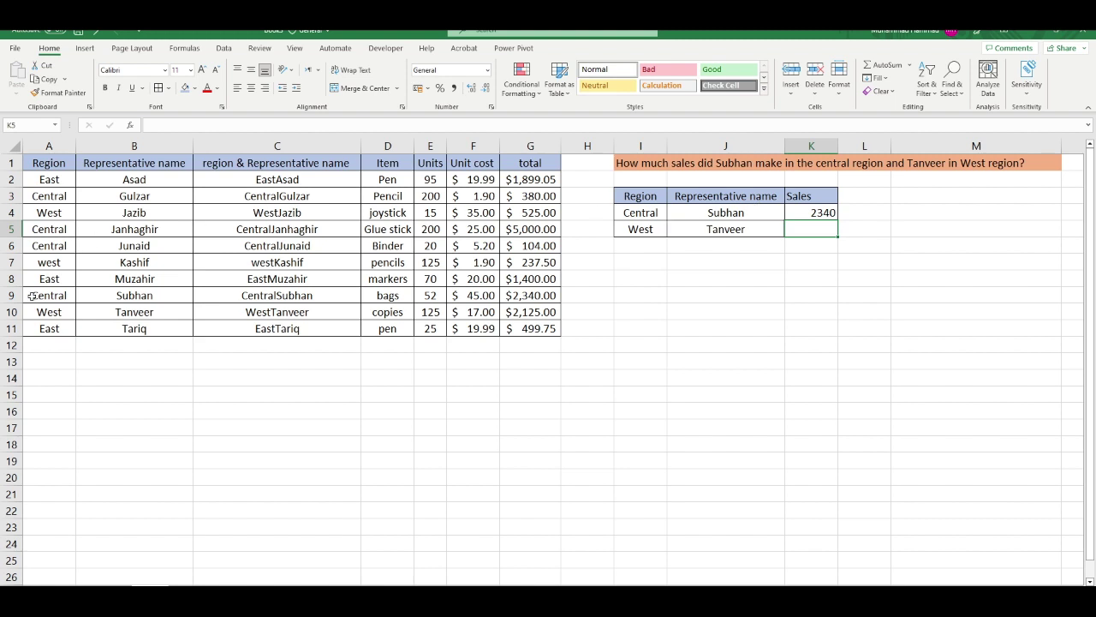
left_click_drag(32, 296, 543, 300)
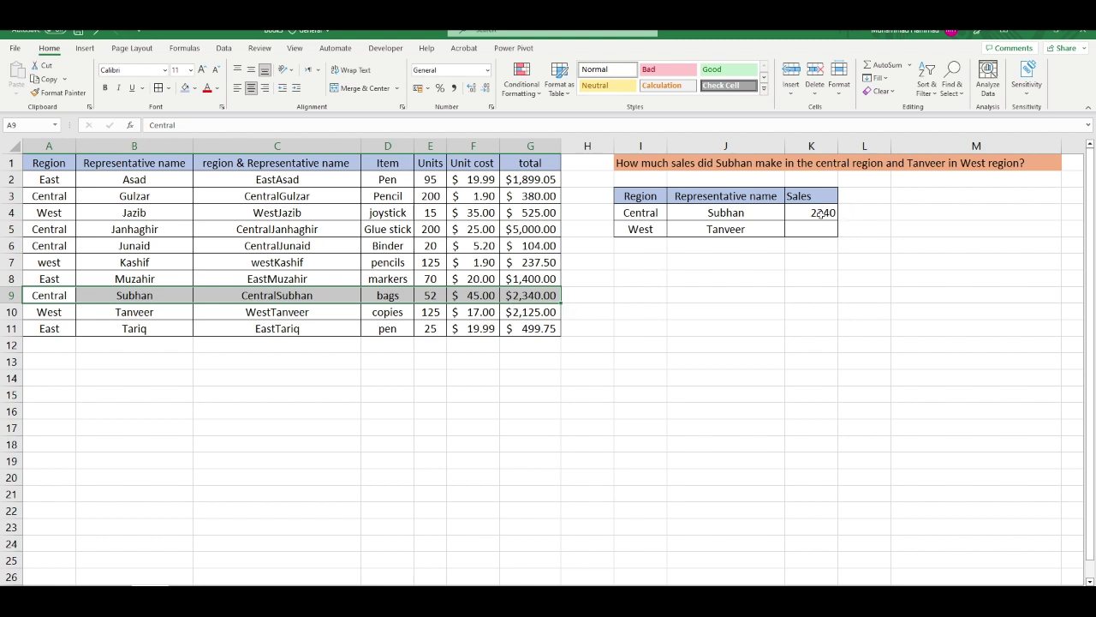
Copy the K4 Sales formula down to Tanveer's row and inspect it in K5.
left_click(820, 214)
left_click(820, 231)
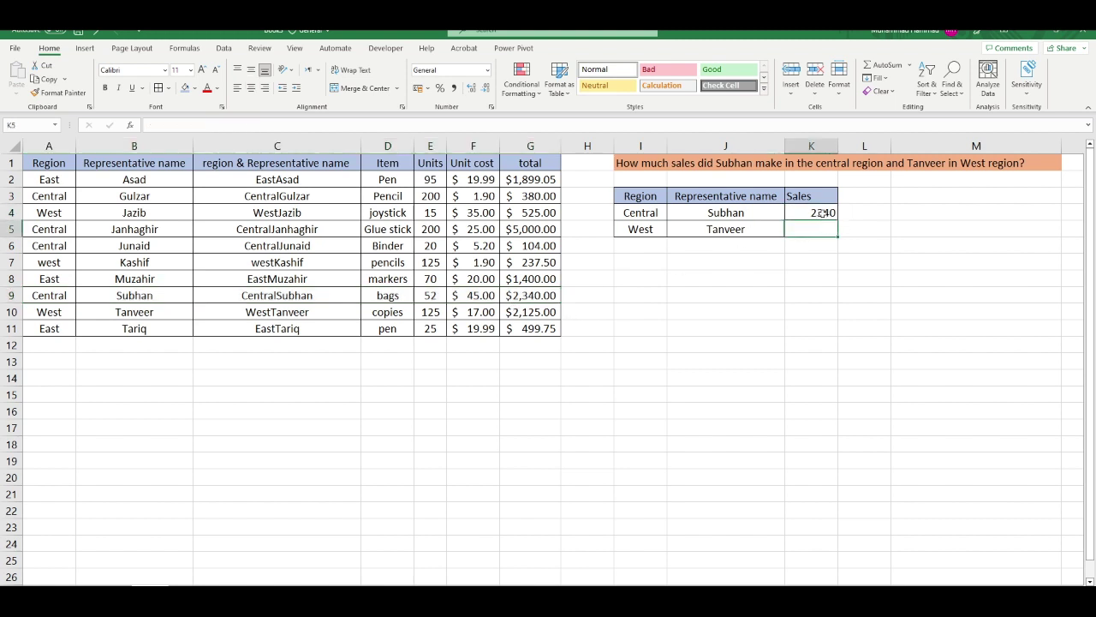
left_click(823, 214)
double_click(838, 220)
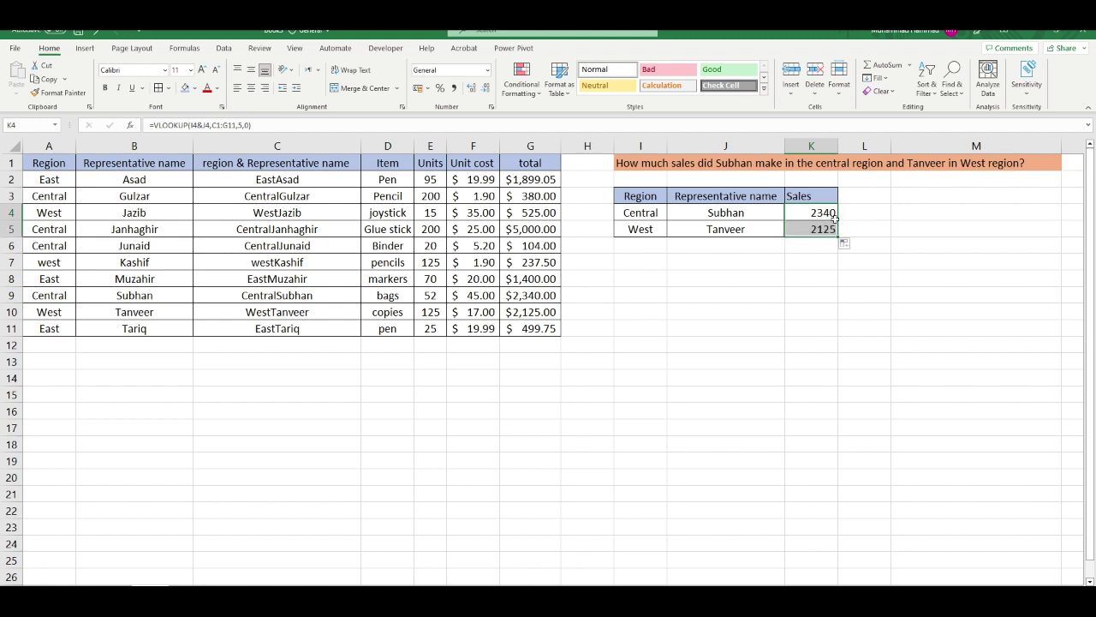
left_click(819, 229)
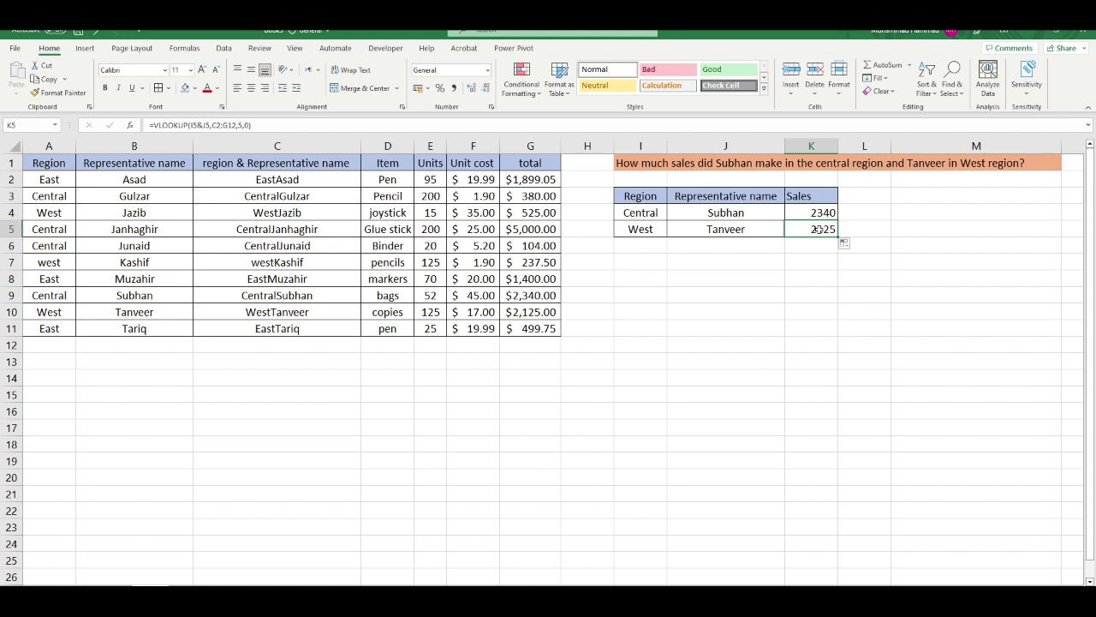
Enter an exact-match VLOOKUP on I5&J5 over C1:G11 in K5, returning 2125.
type("=")
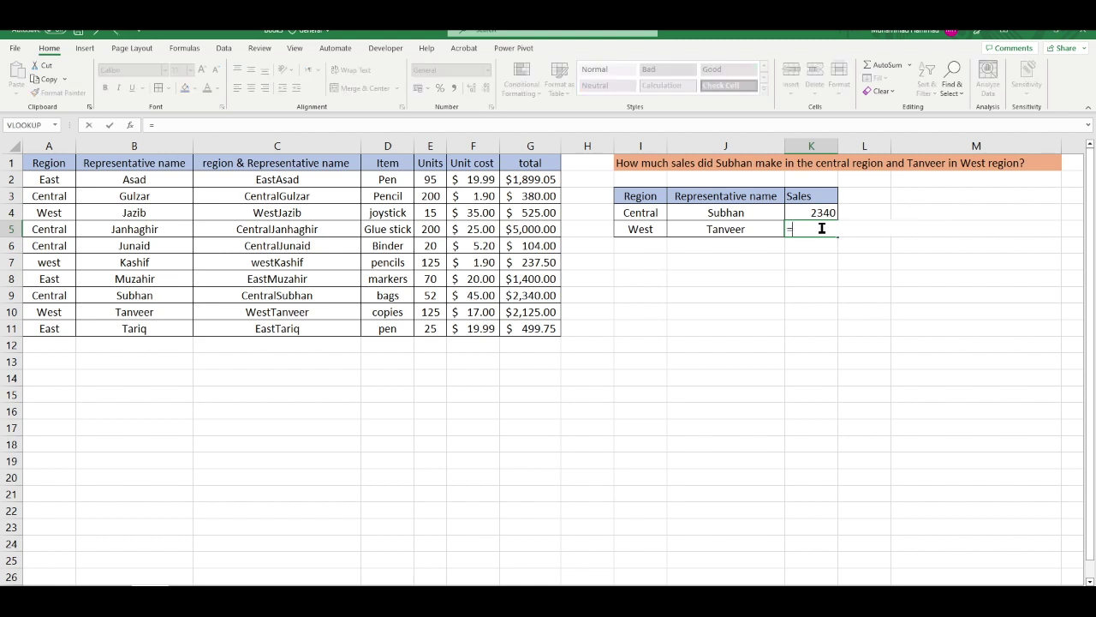
type("vlook")
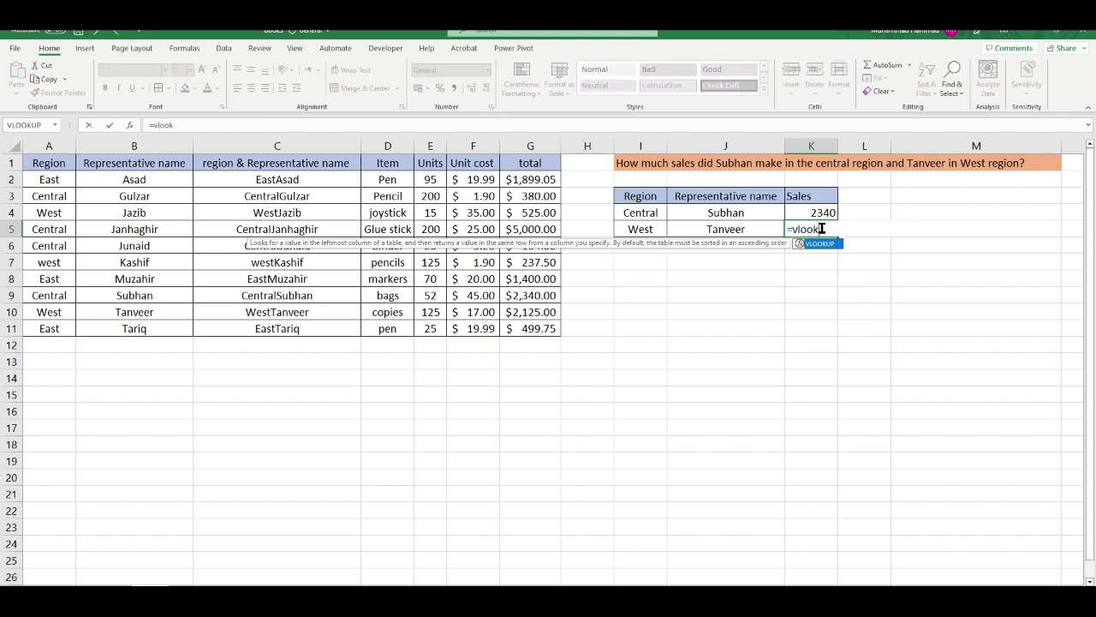
key("Tab")
left_click(644, 229)
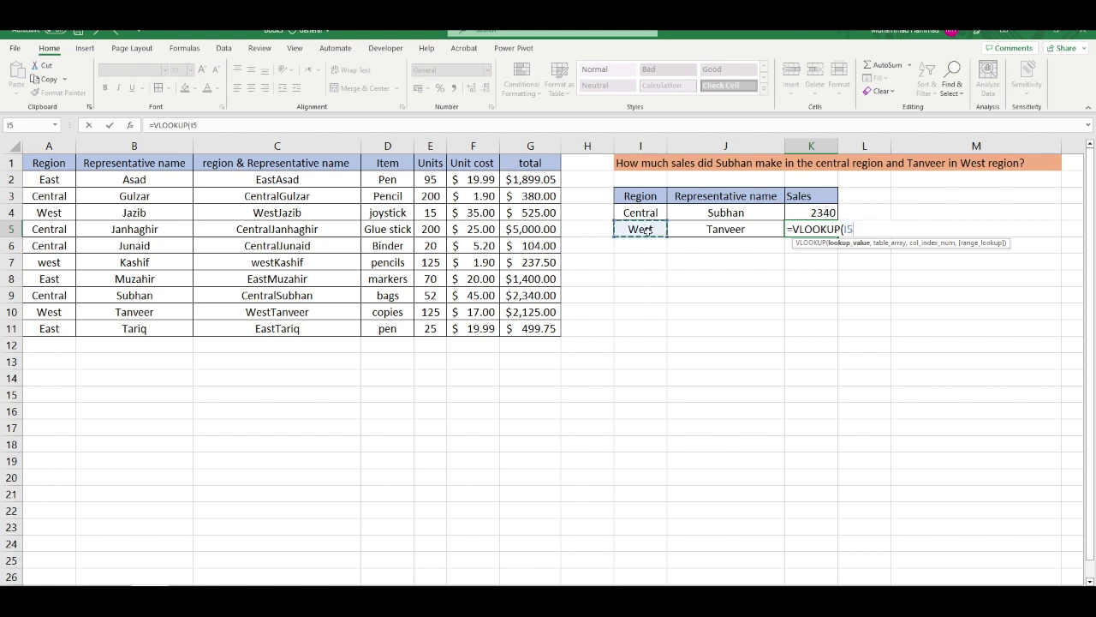
type("&")
left_click(762, 226)
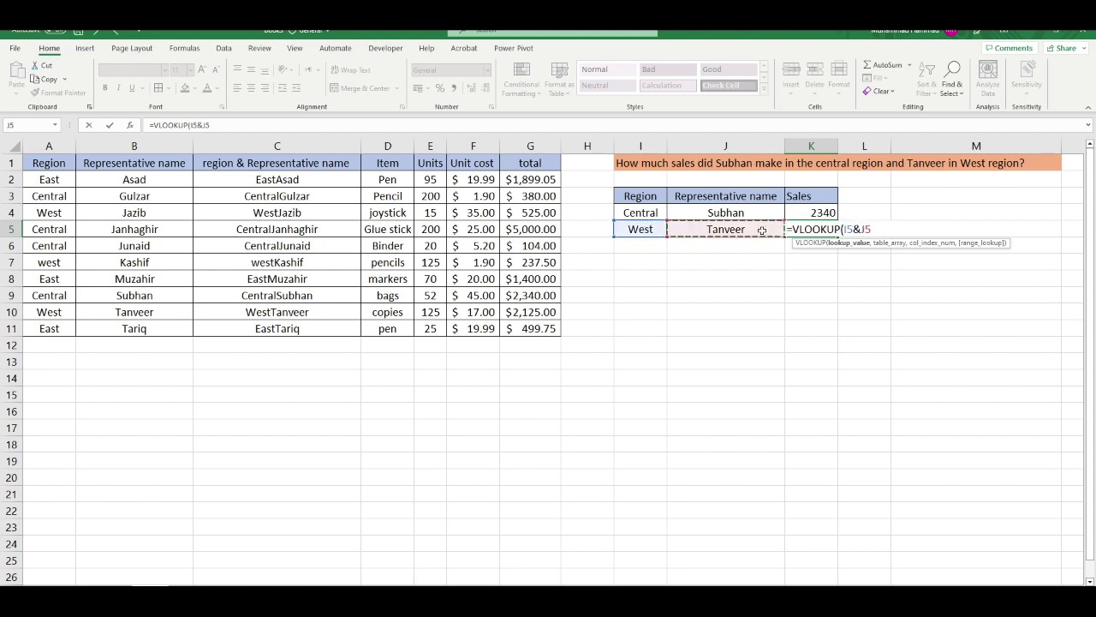
type(",")
mouse_move(210, 164)
left_mouse_down()
mouse_move(227, 197)
mouse_move(548, 330)
left_mouse_up()
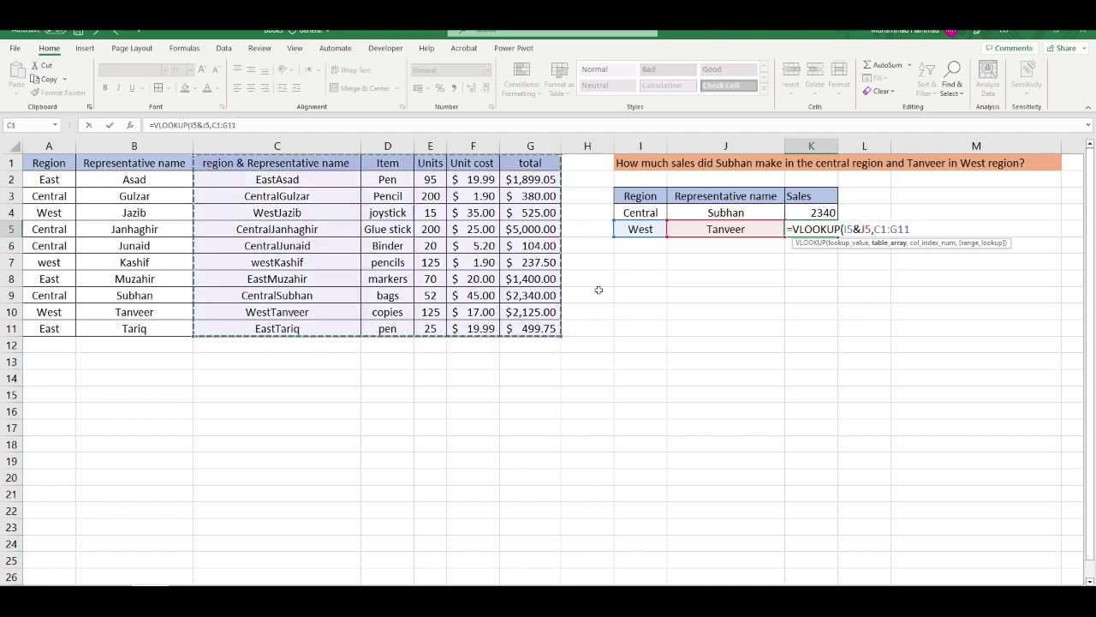
type(",5,5,")
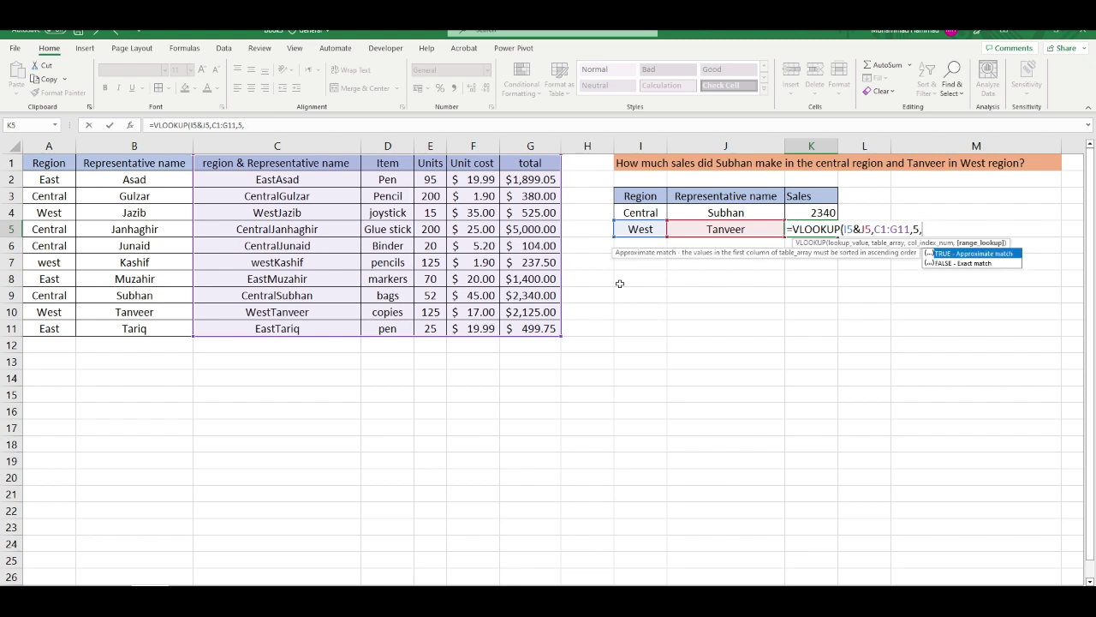
type(")")
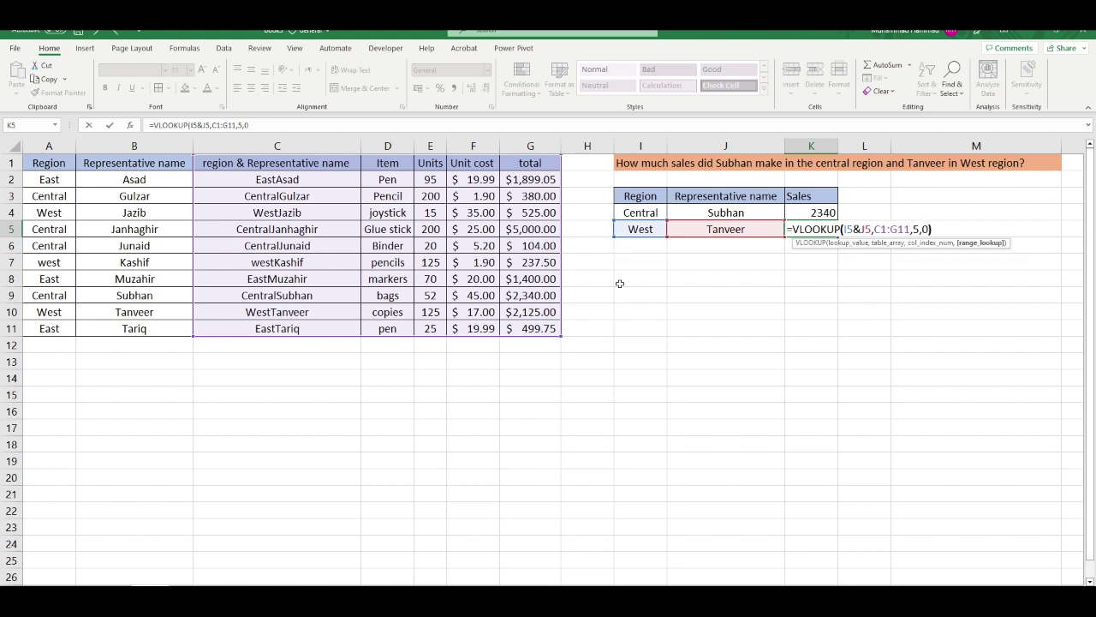
key("Return")
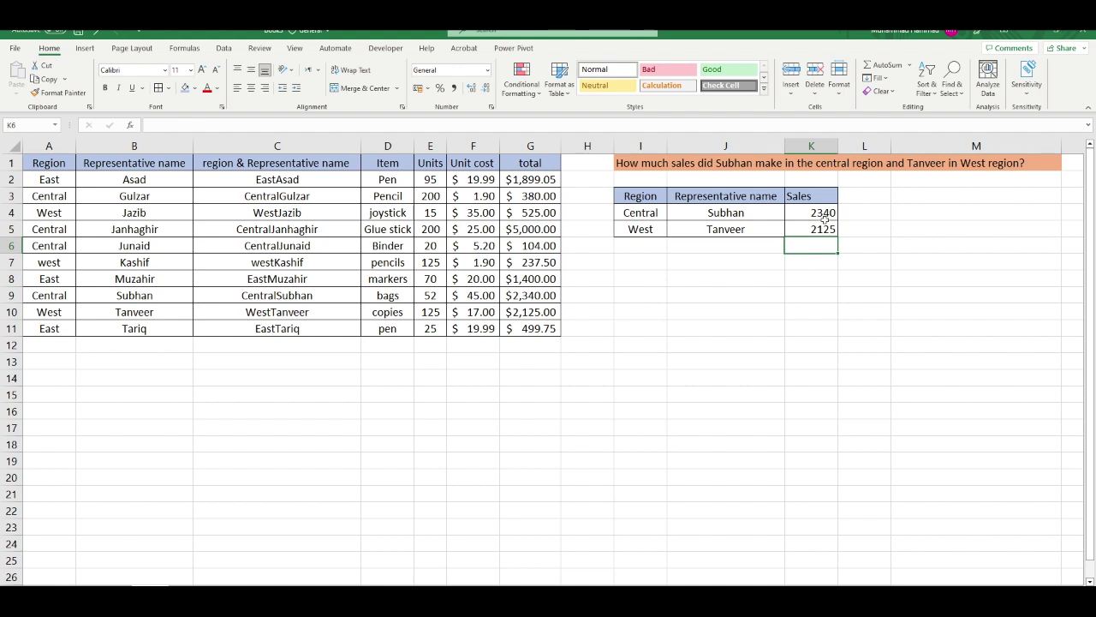
left_click(825, 225)
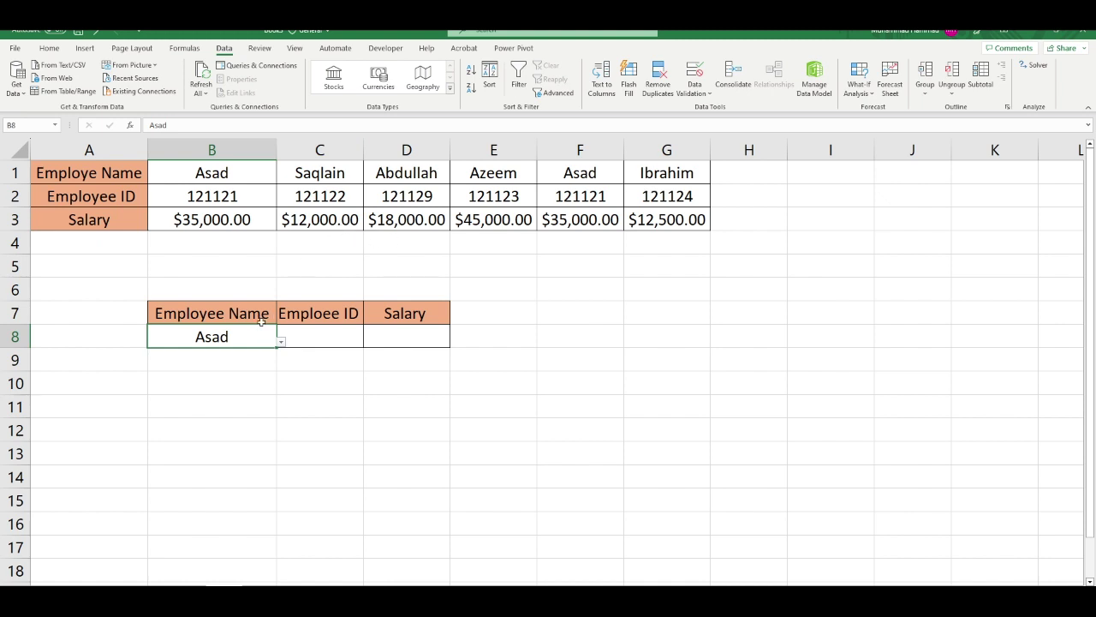
Enter =HLOOKUP(B8,B1:G3,2,0) in C8 to return employee ID 121121.
left_click(310, 341)
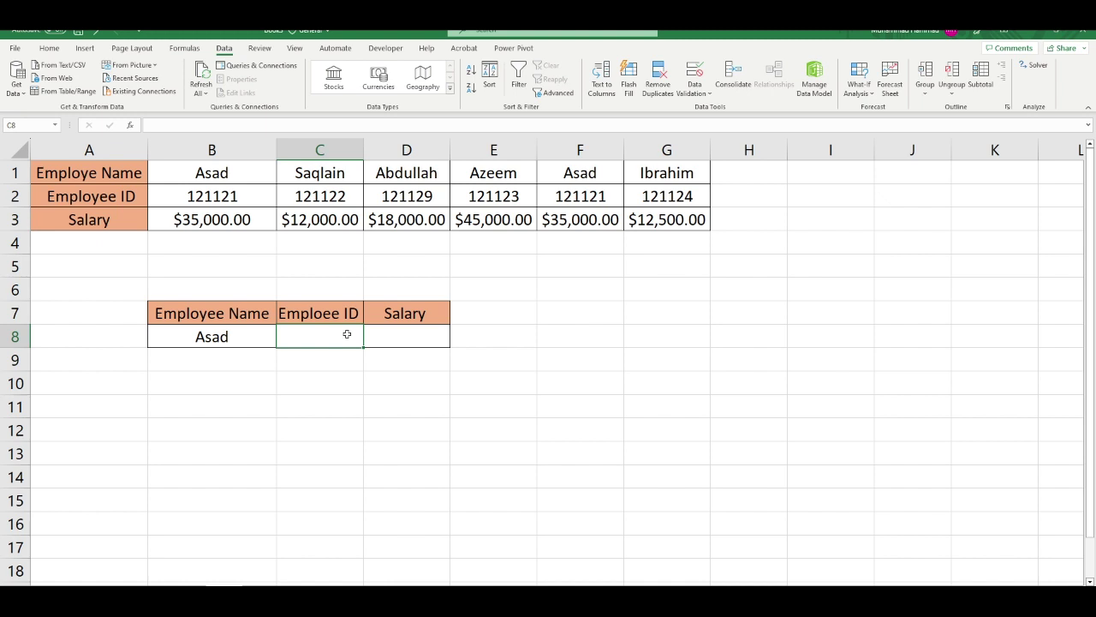
type("=hloo")
key("Tab")
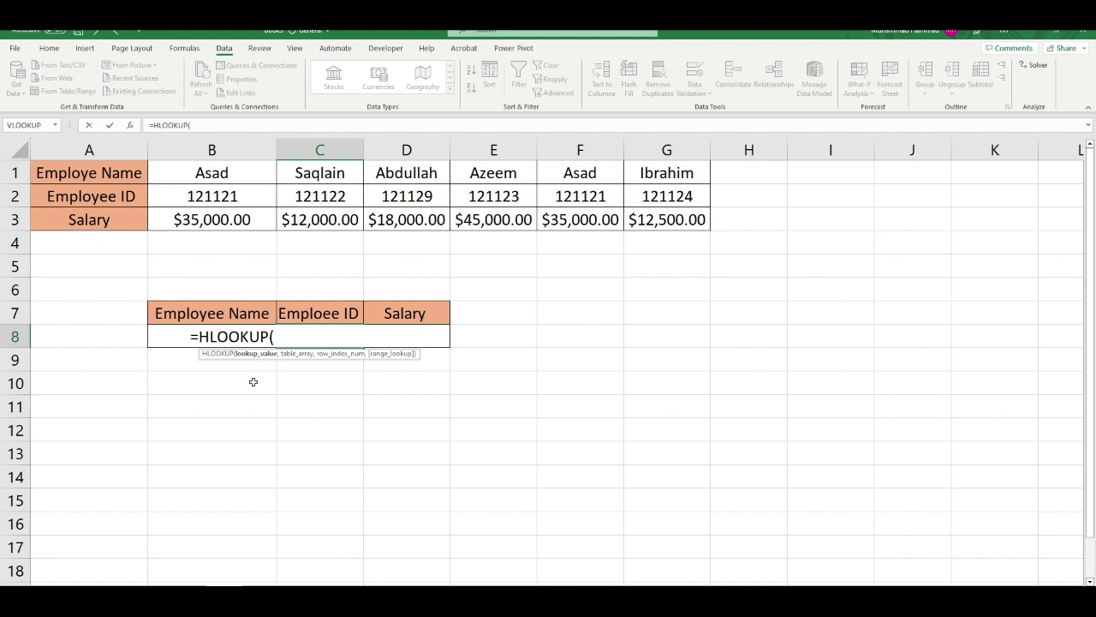
left_click(174, 333)
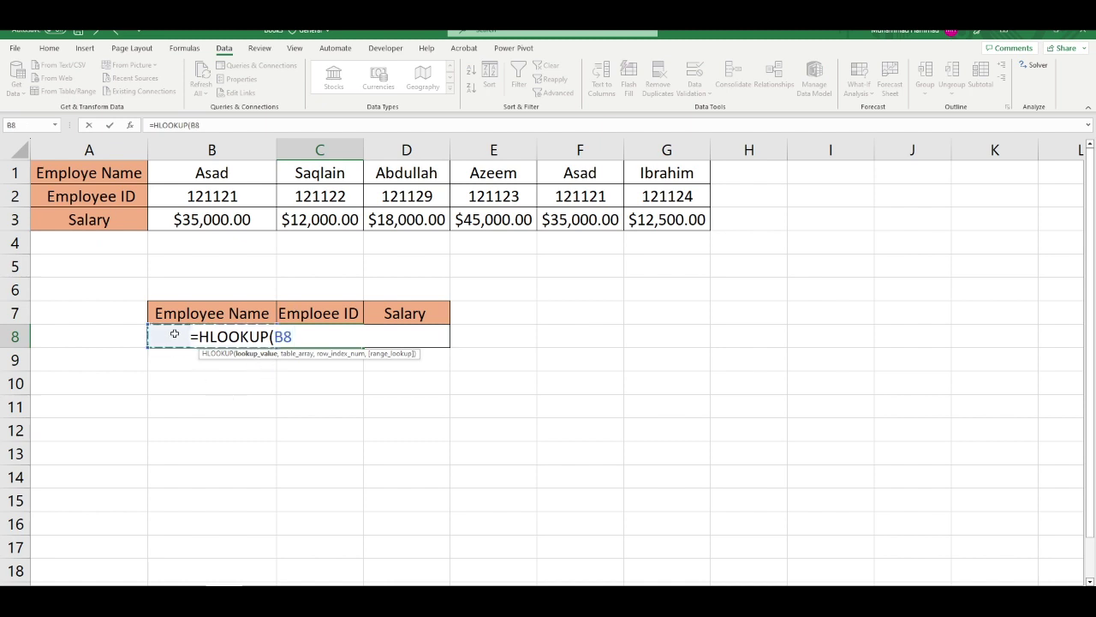
type(",")
left_click(232, 183)
left_click_drag(233, 183, 659, 222)
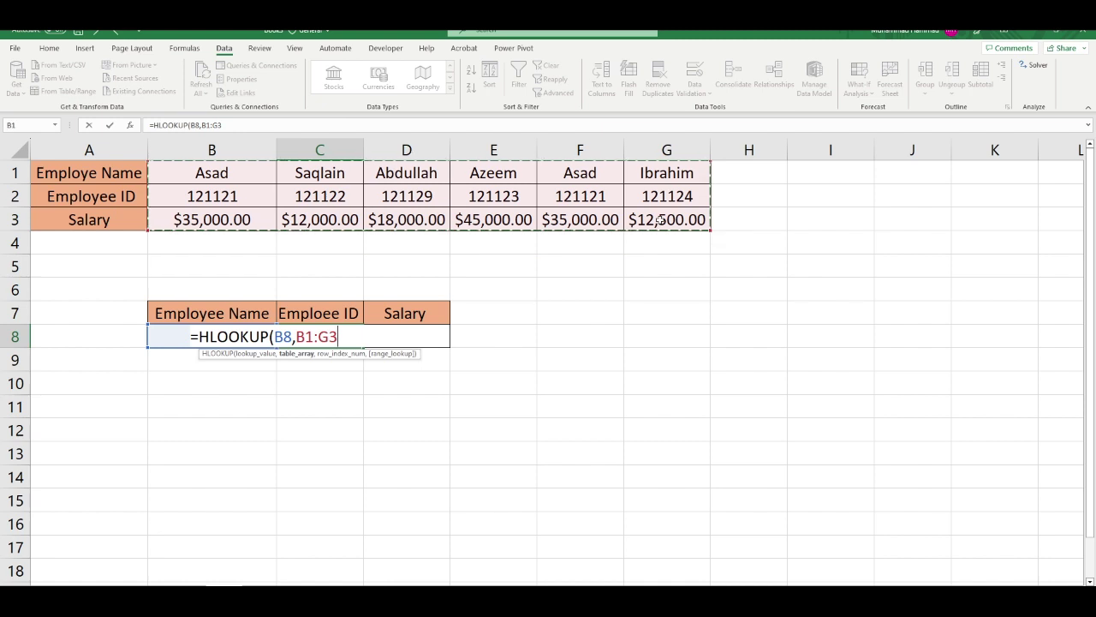
type(",")
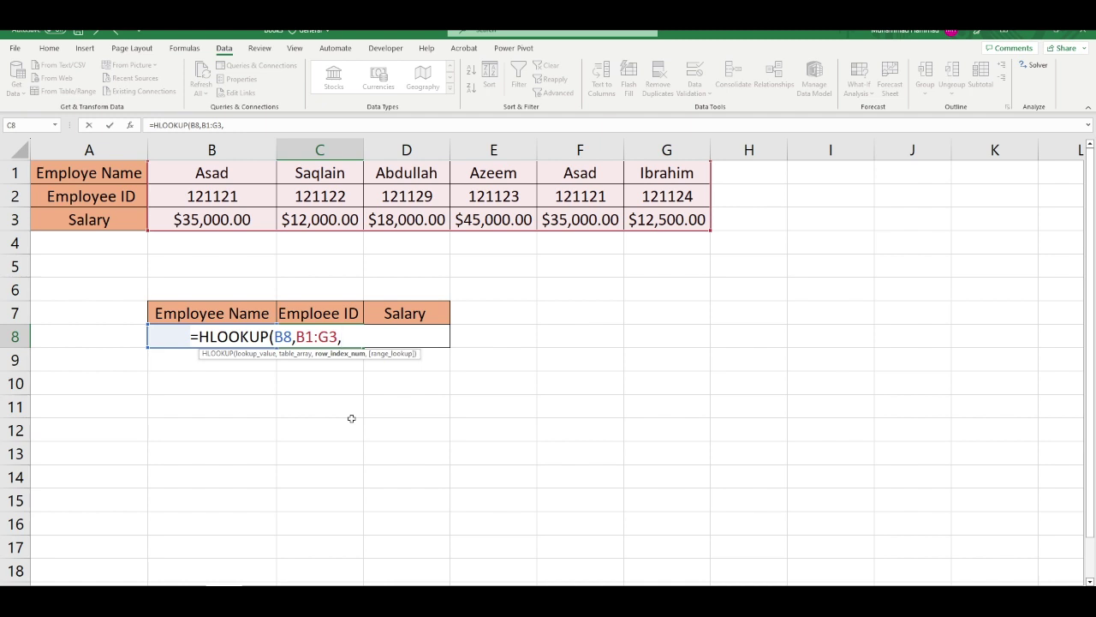
type("2,0")
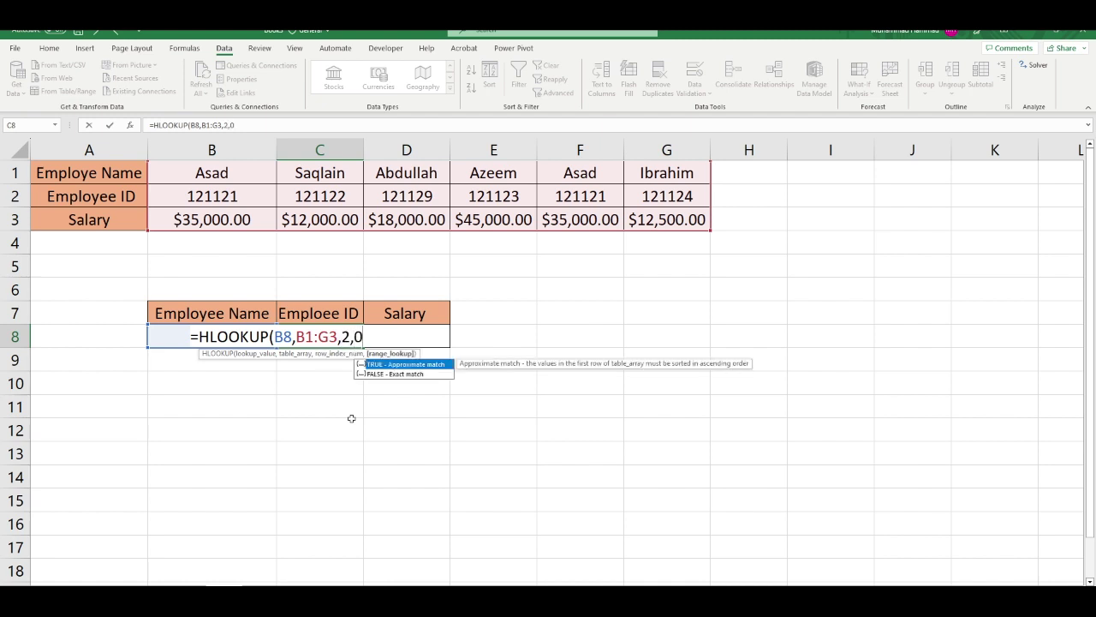
type(")")
key("Return")
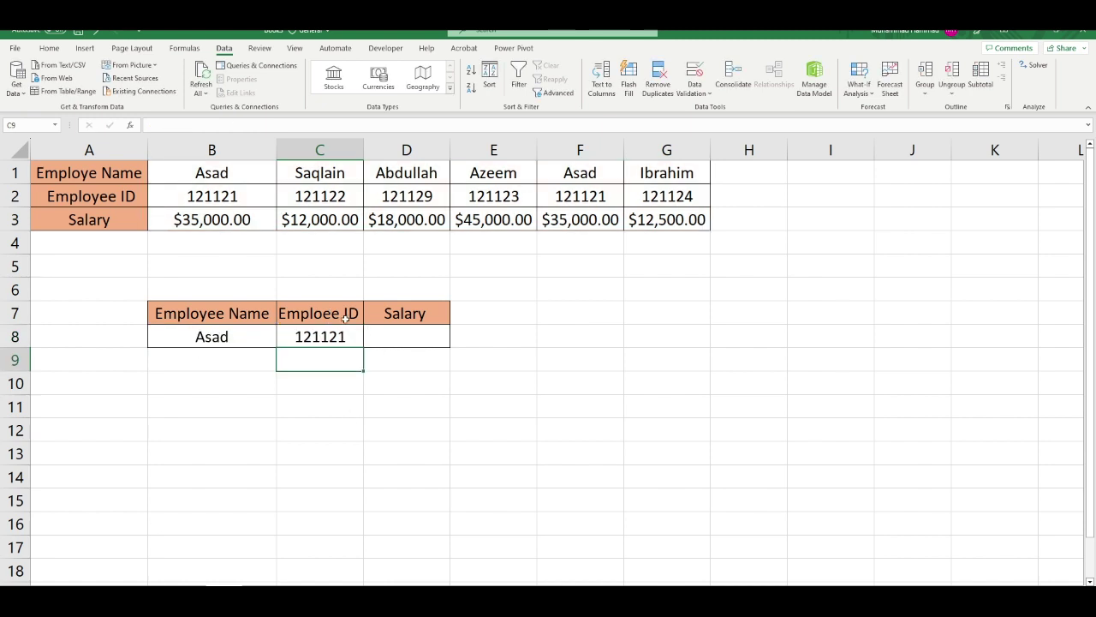
left_click(292, 413)
Cycle through names in the B8 dropdown, ending on Ibrahim so C8 shows 121124.
left_click(261, 339)
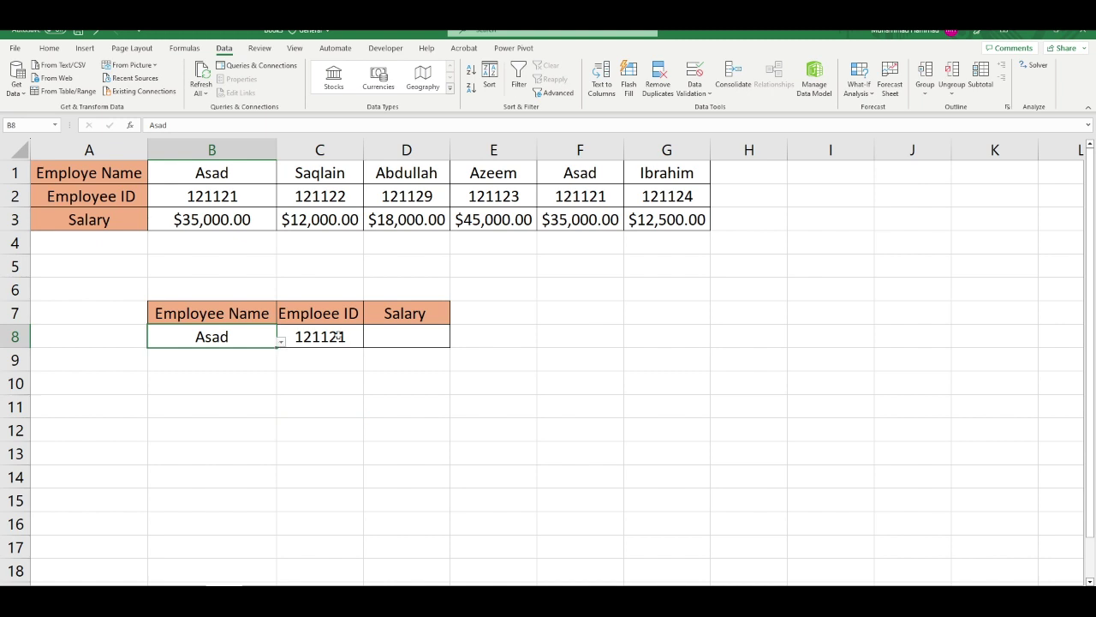
left_click(280, 341)
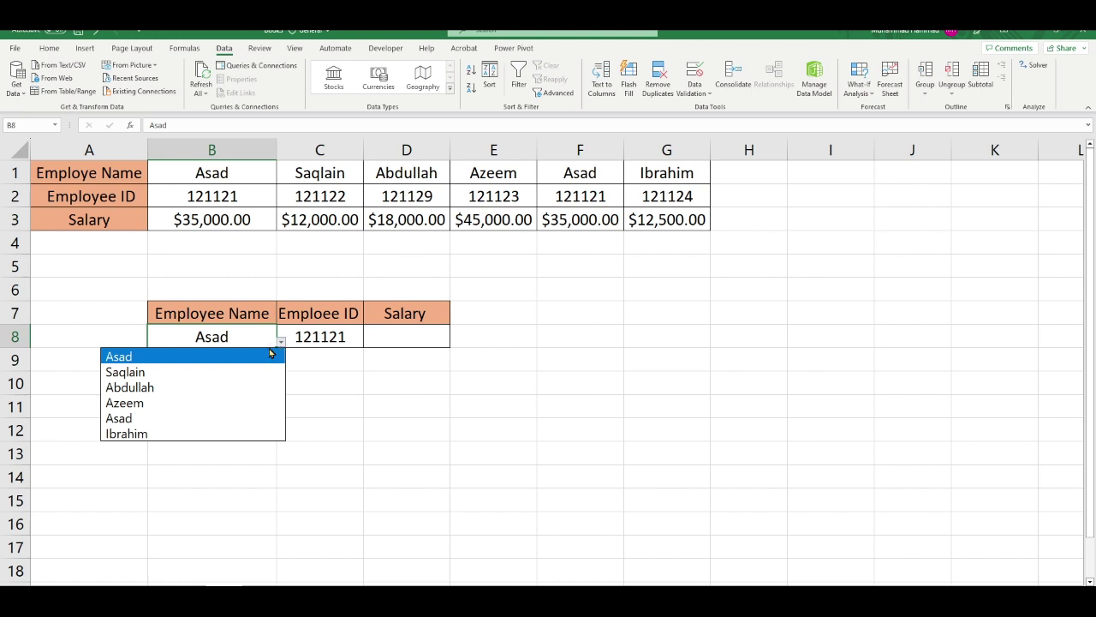
left_click(226, 372)
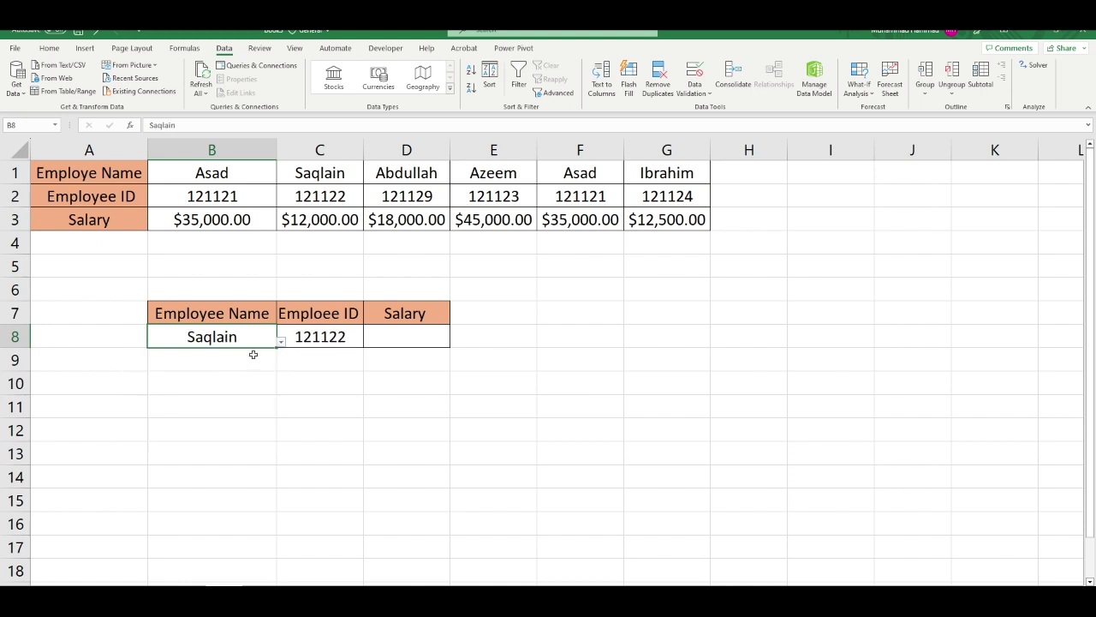
left_click(281, 342)
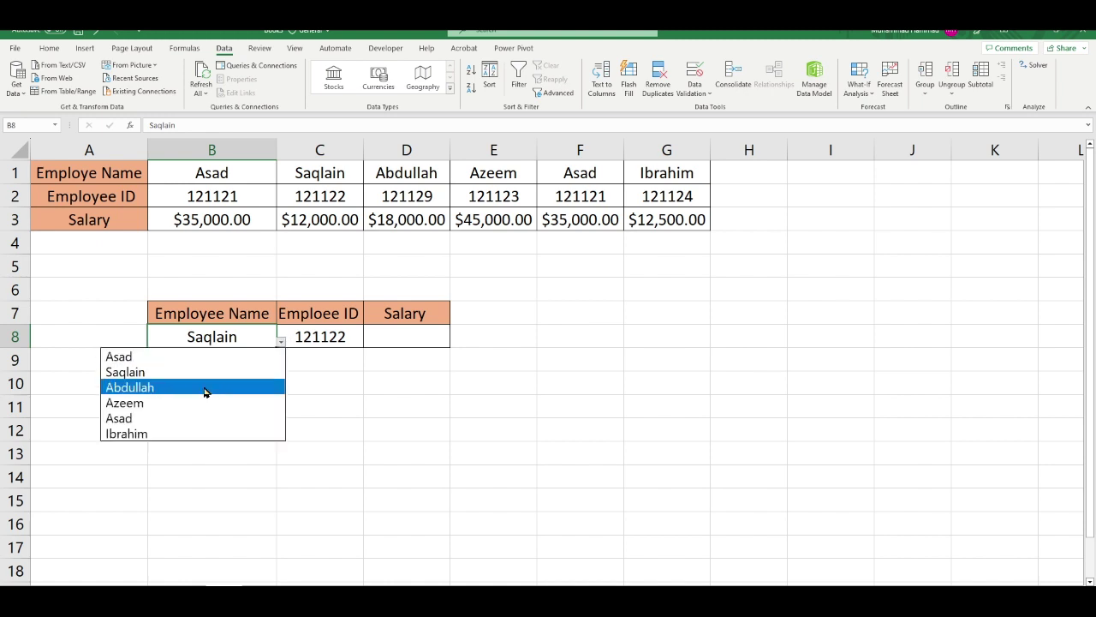
left_click(210, 383)
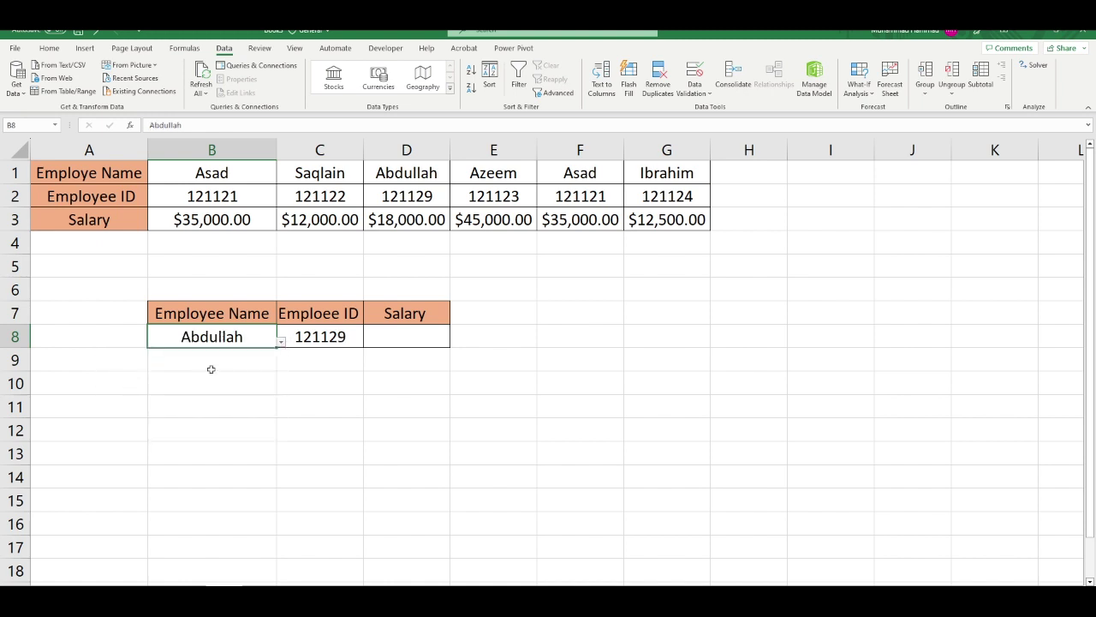
left_click(281, 342)
left_click(187, 411)
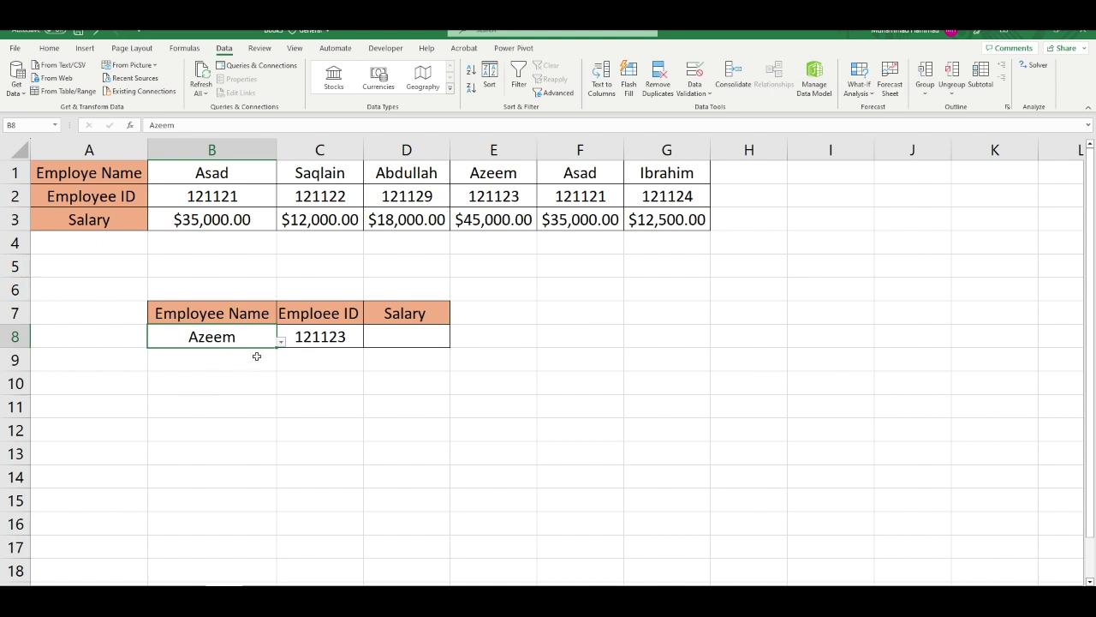
left_click(282, 343)
left_click(210, 403)
left_click(282, 343)
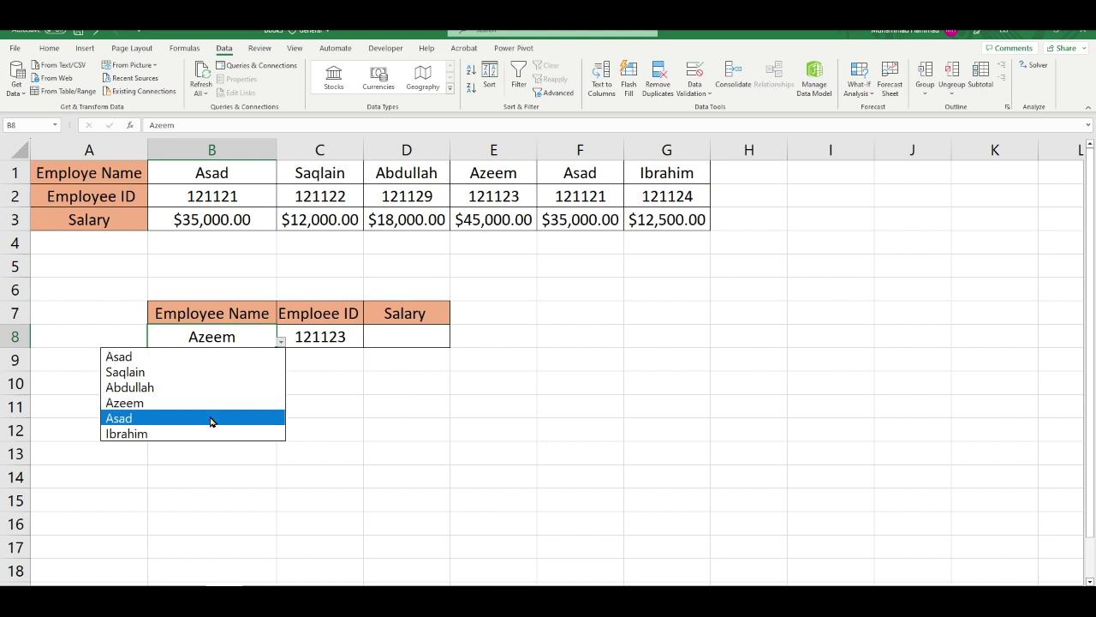
left_click(213, 420)
left_click(281, 342)
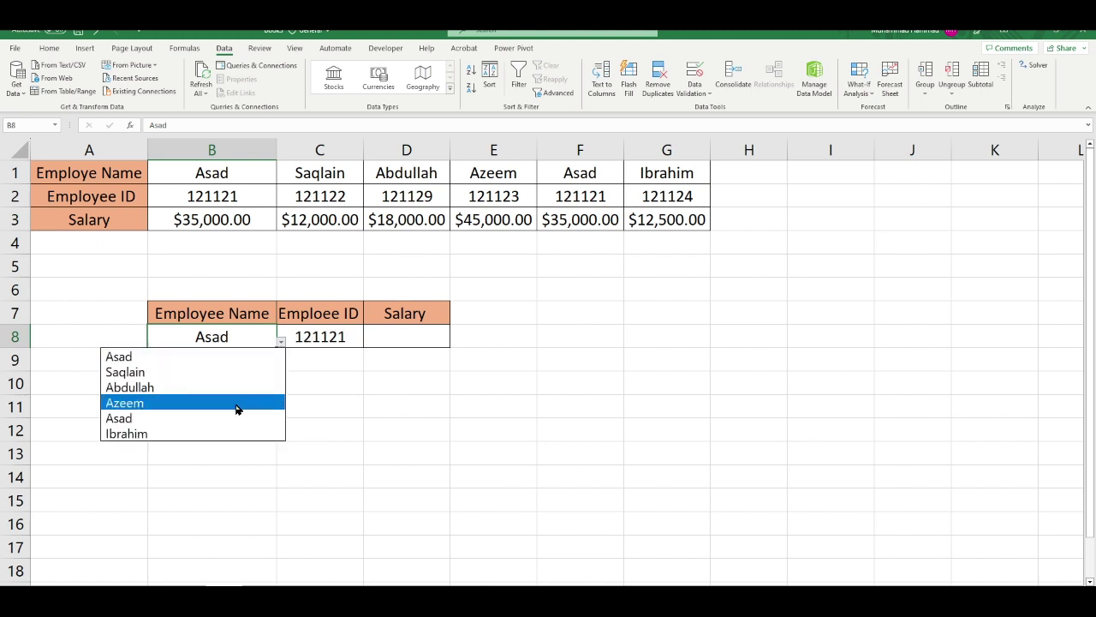
left_click(219, 432)
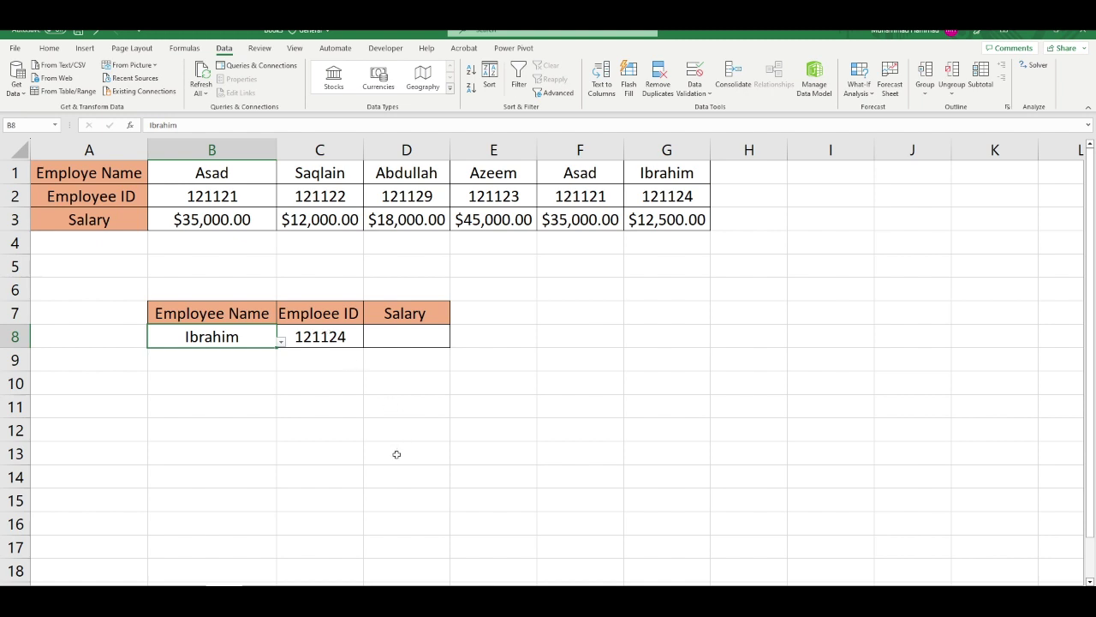
left_click(408, 335)
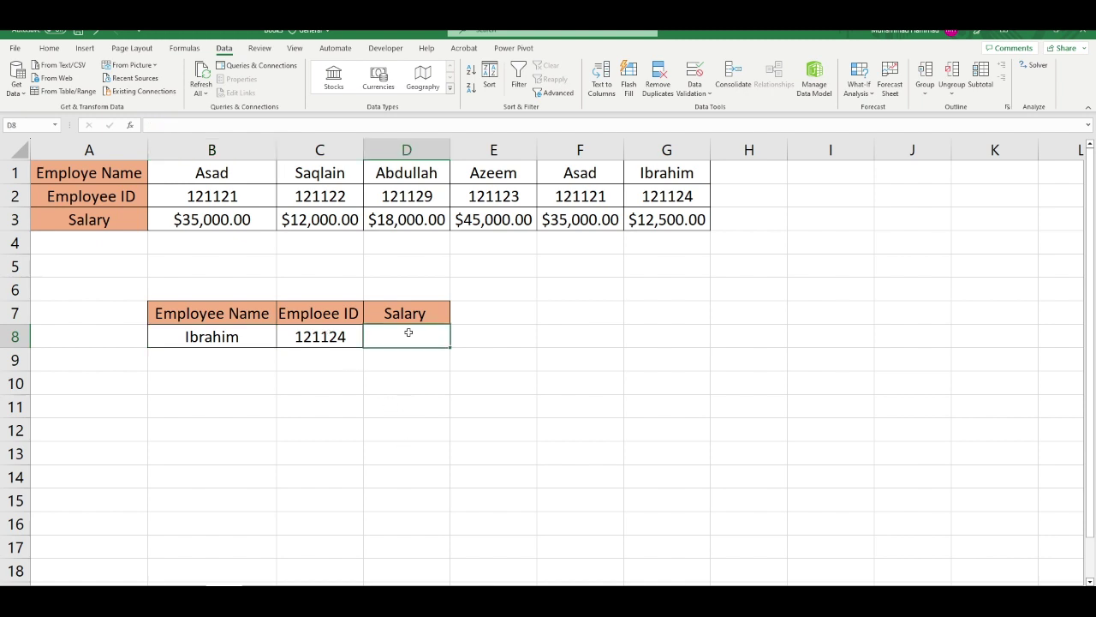
Enter =HLOOKUP(B8,B1:G3,3,0) in D8 to return Ibrahim's salary of $12,500.00.
type("=hlook")
key("Tab")
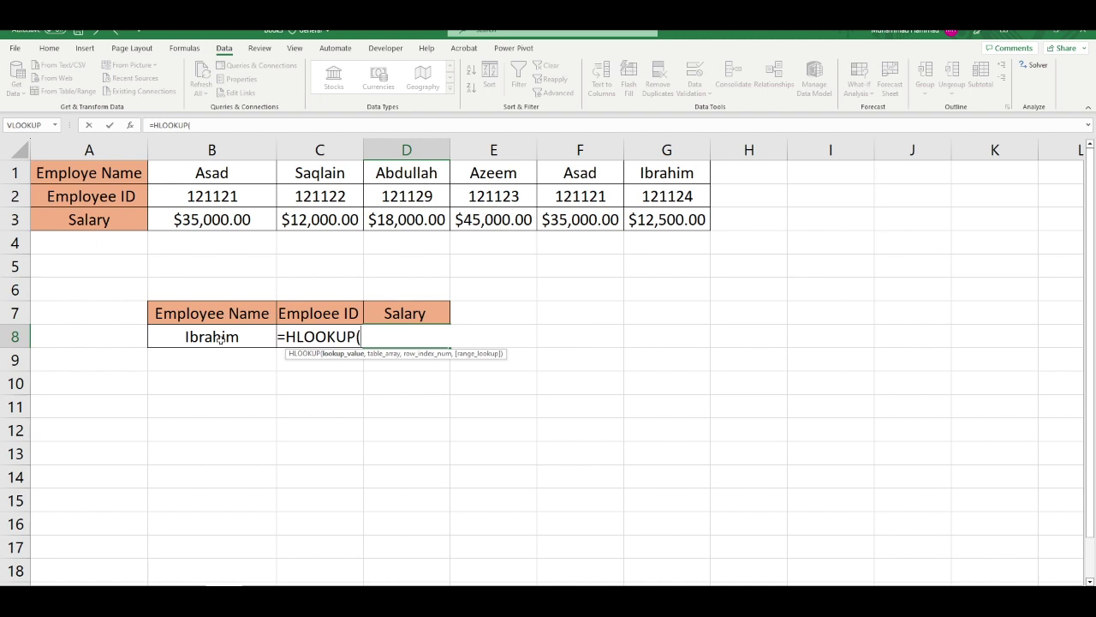
left_click(220, 338)
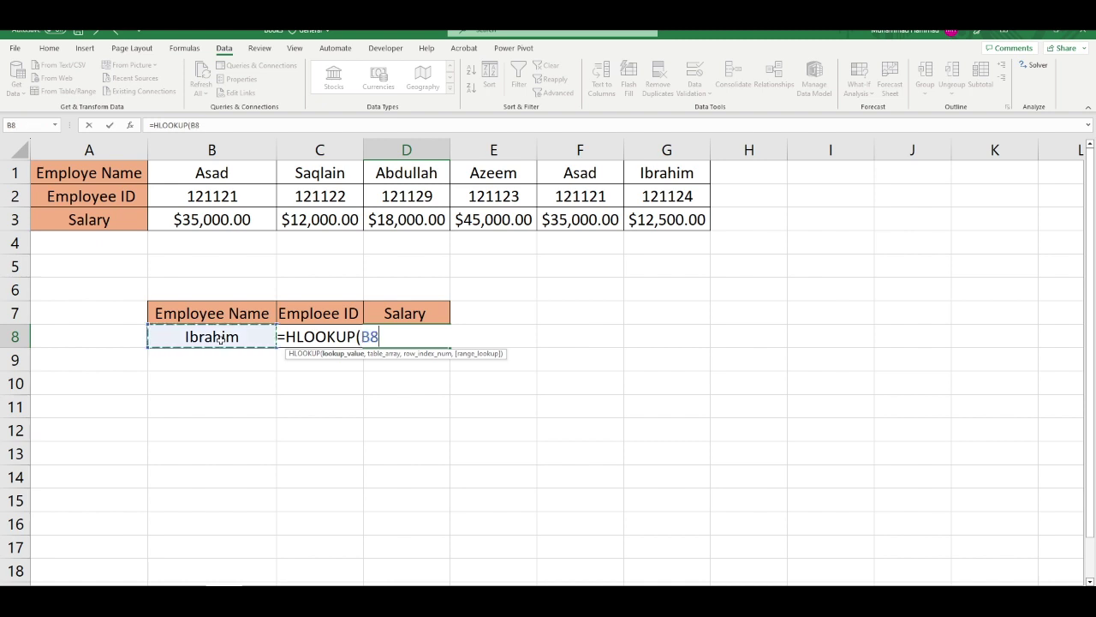
type(",")
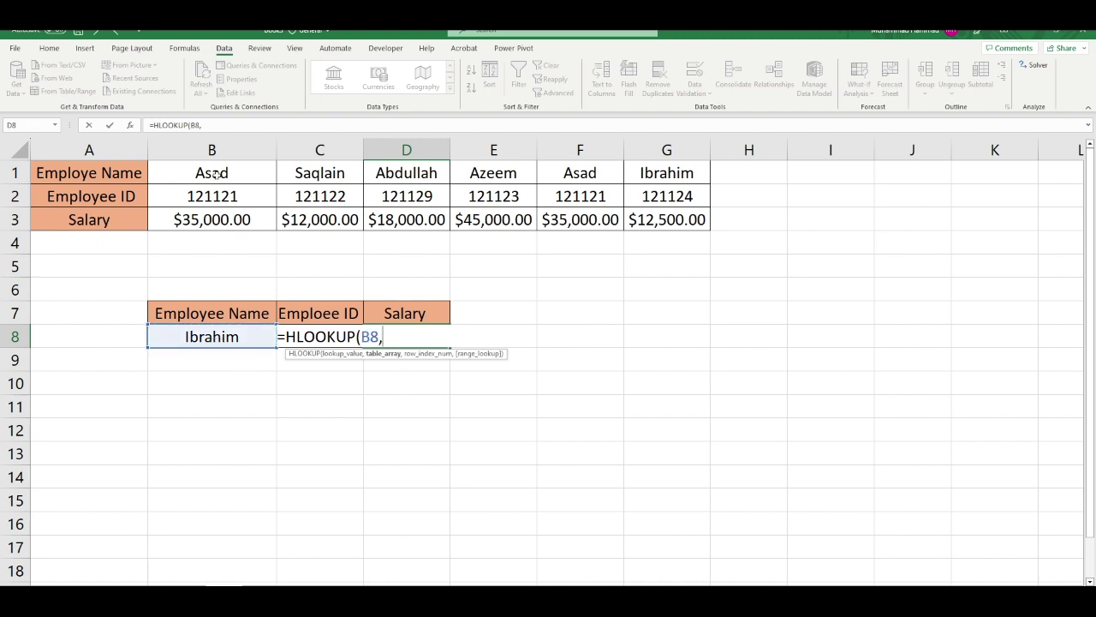
left_click_drag(215, 173, 641, 216)
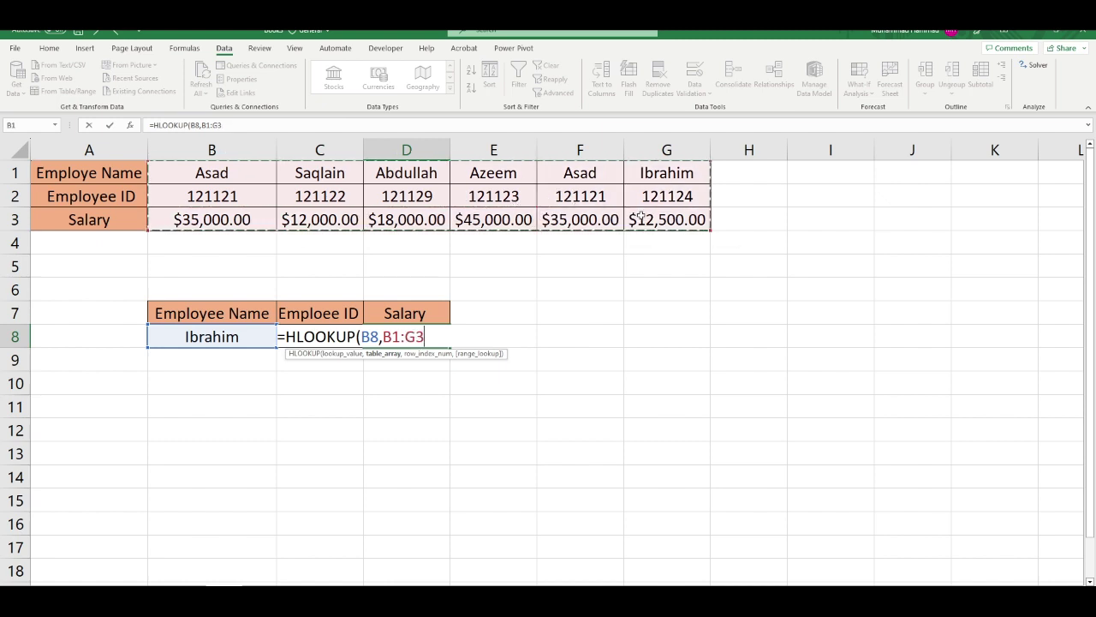
type(",")
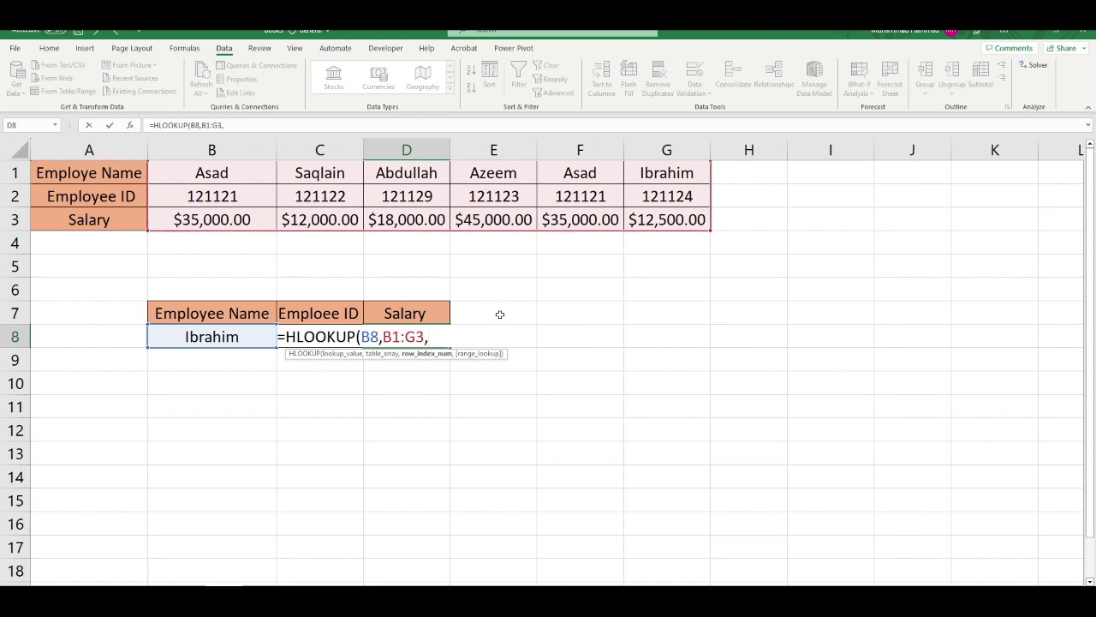
type("3")
type(",0)")
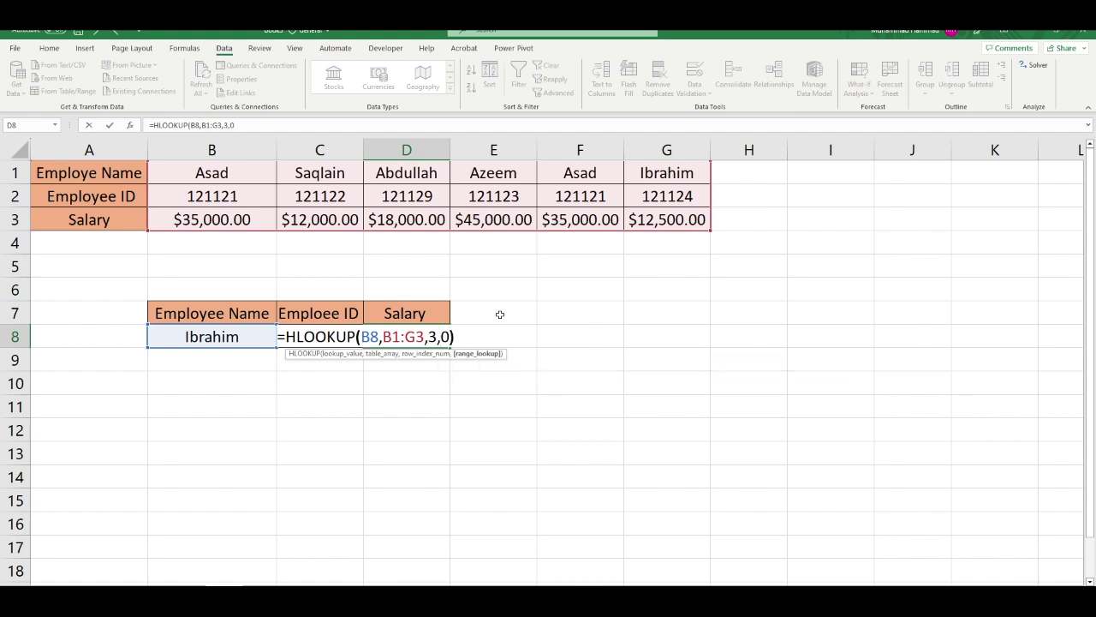
key("Return")
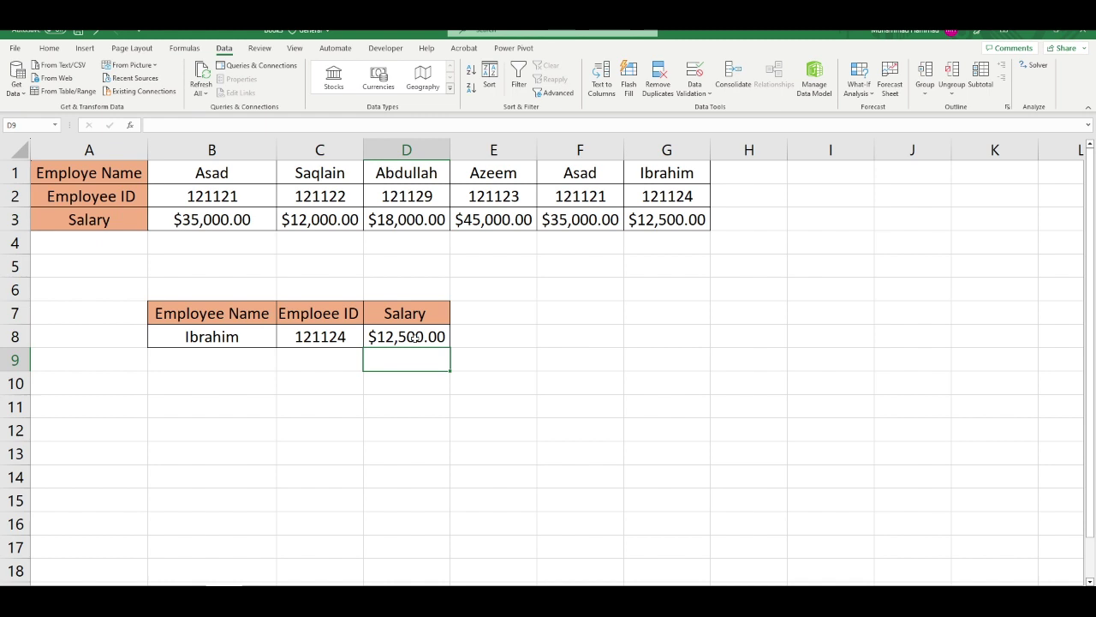
Test the salary lookup by choosing the third, then the second employee in B8.
left_click(245, 333)
left_click(280, 340)
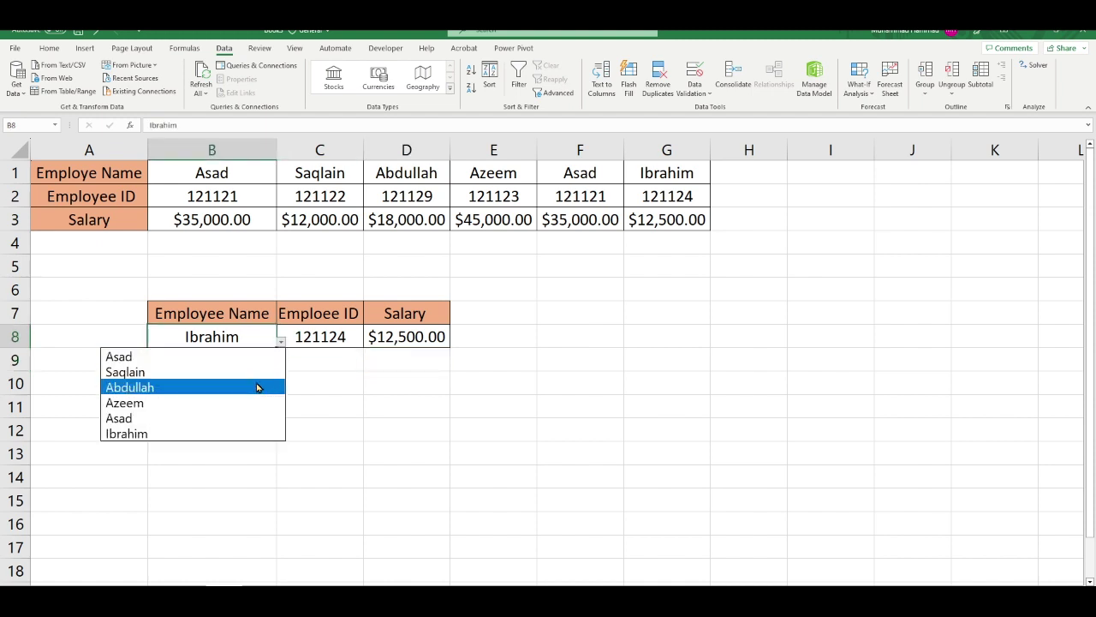
left_click(257, 384)
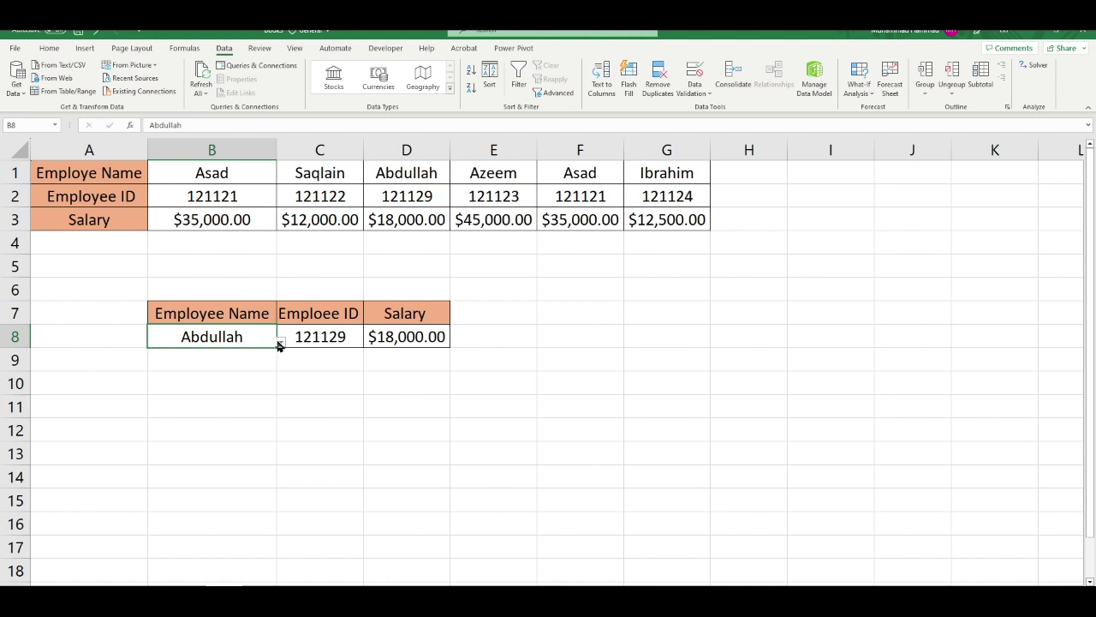
left_click(280, 340)
left_click(234, 372)
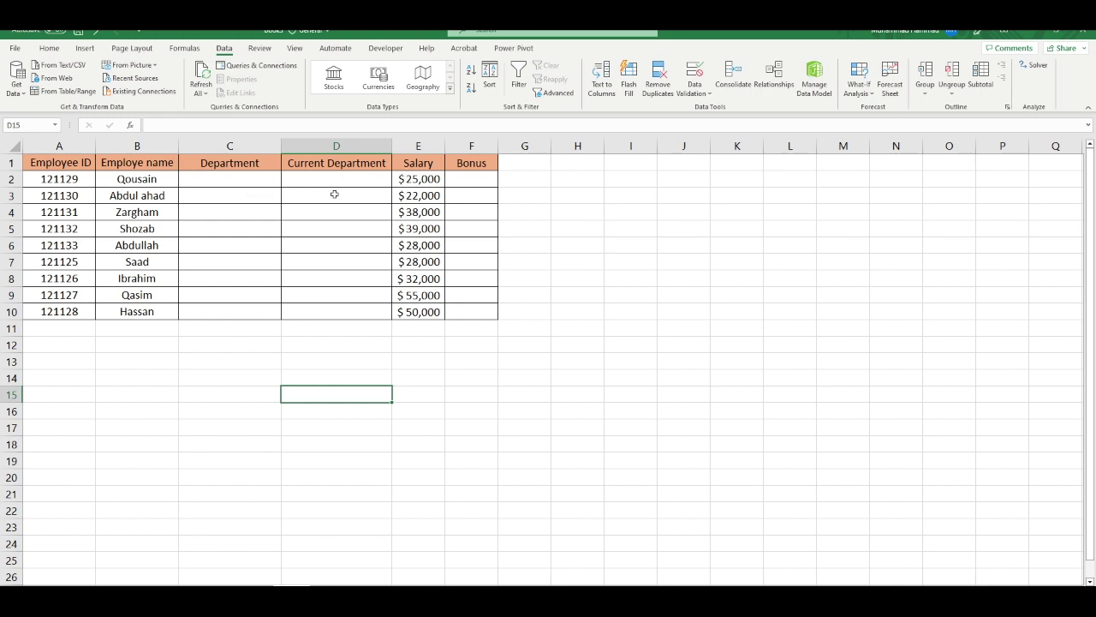
Start =XLOOKUP(B2, in Department cell C2, then go to the Data sheet for ranges.
left_click(230, 183)
left_click(319, 183)
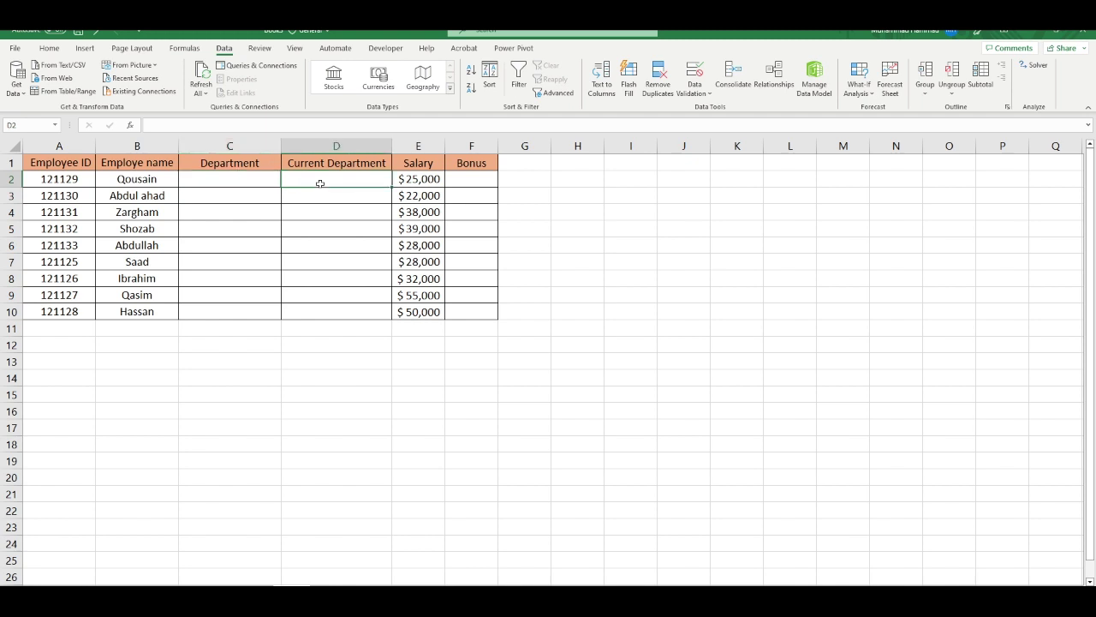
left_click(200, 177)
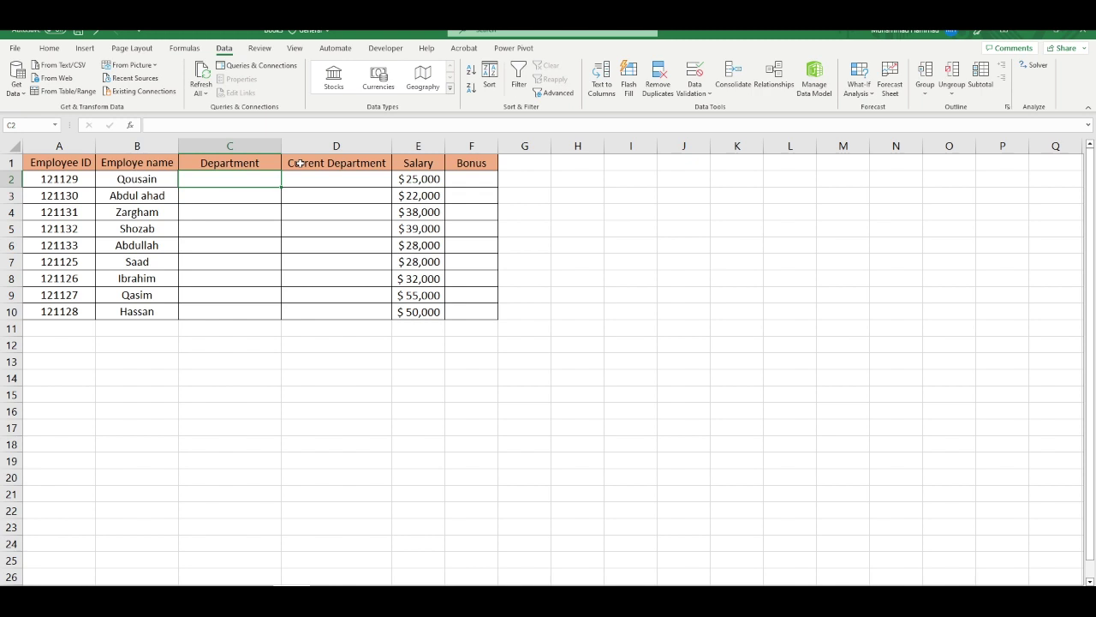
type("XLO")
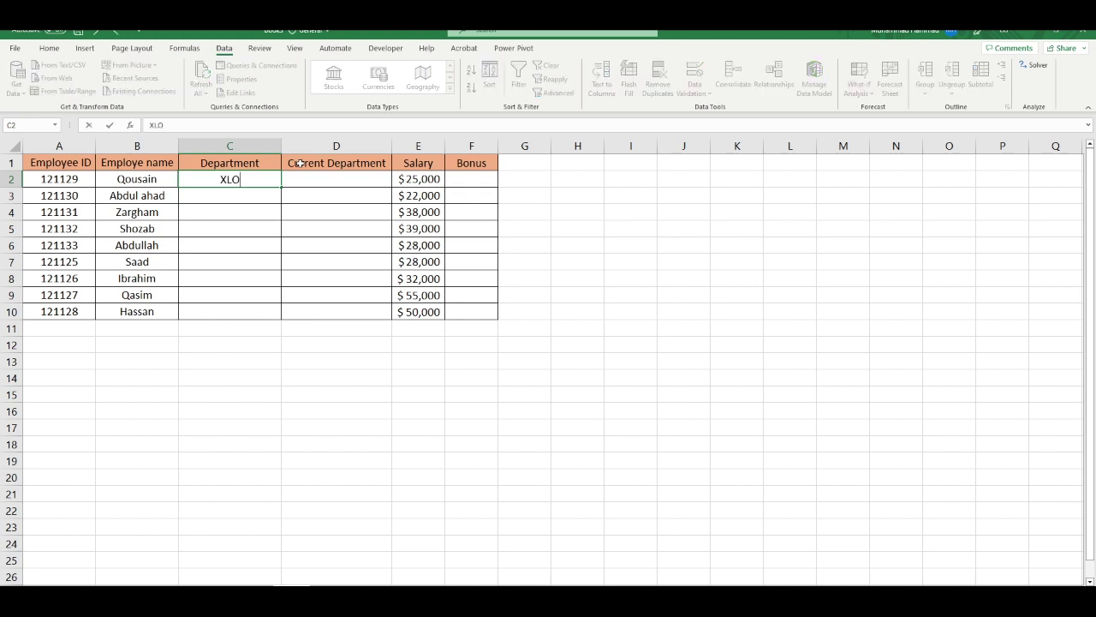
type("OK")
key("BackSpace")
key("BackSpace")
key("BackSpace")
key("BackSpace")
key("BackSpace")
type("=XLOOK")
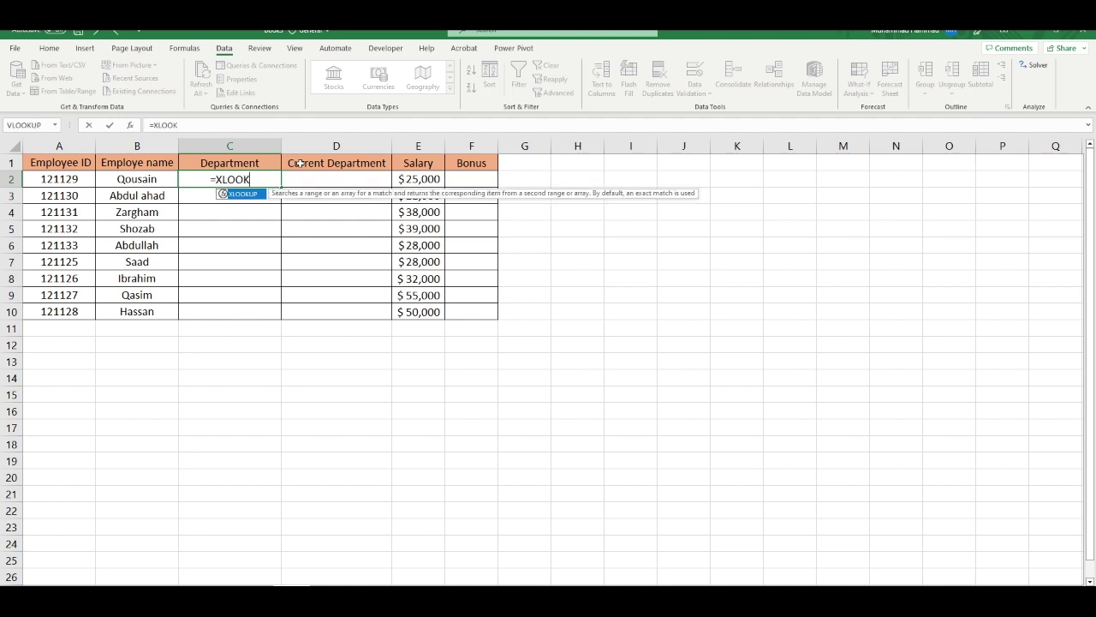
key("Tab")
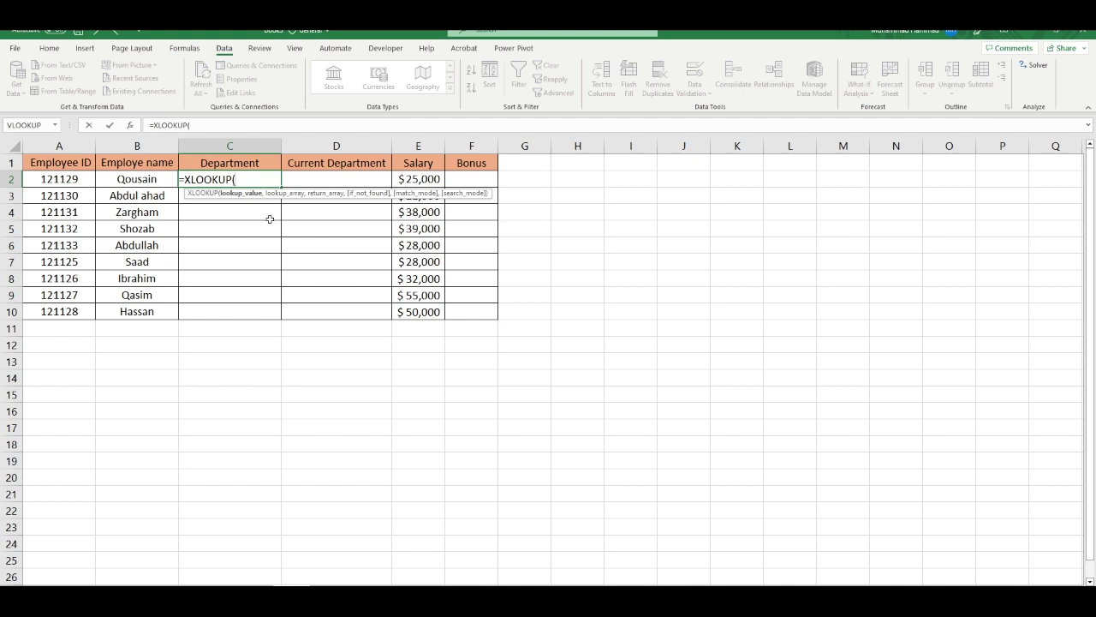
left_click(155, 181)
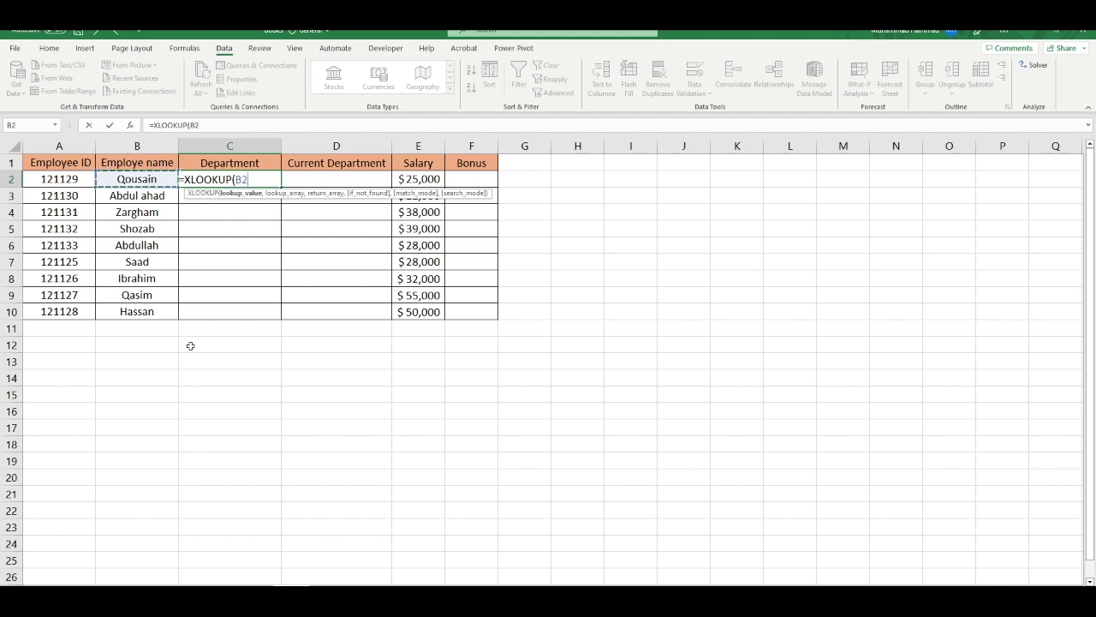
type(",")
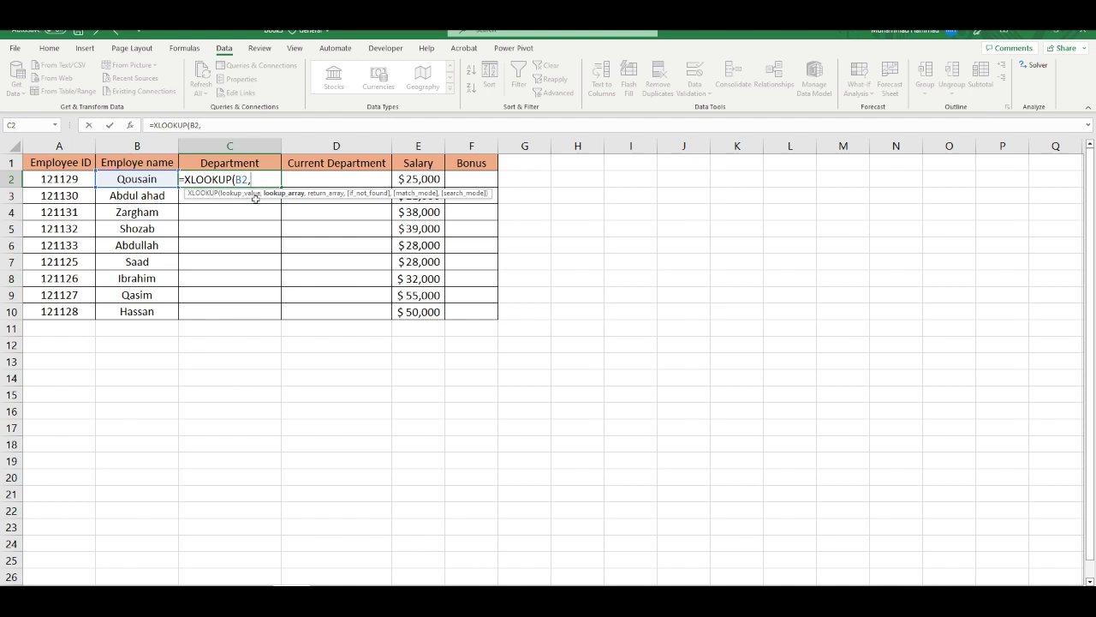
left_click(325, 599)
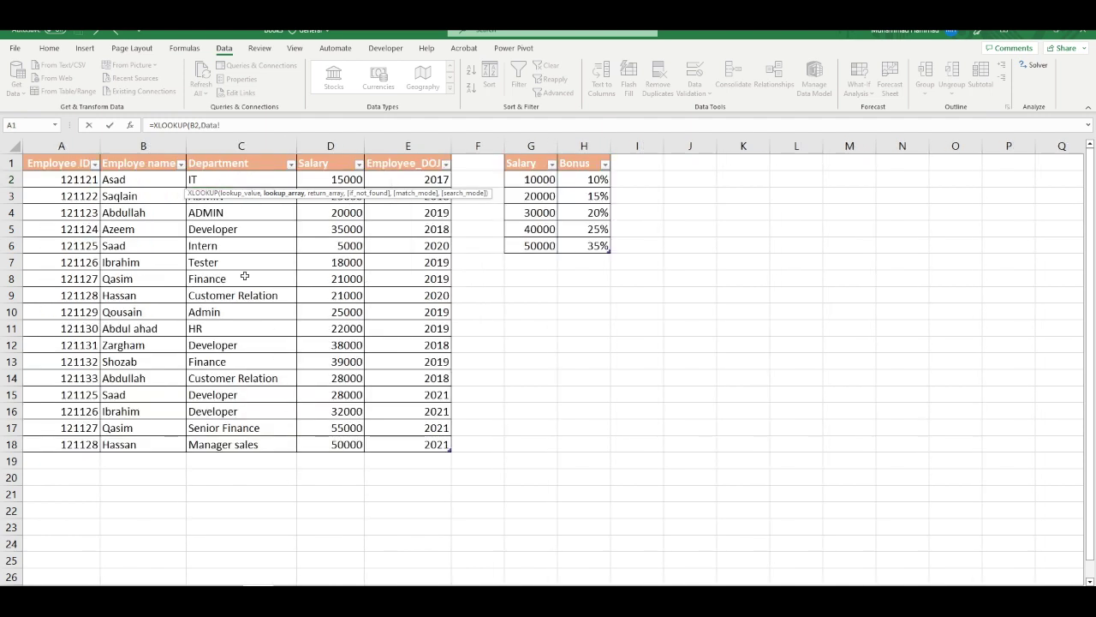
Select the Employe name and Department ranges, then cancel the partial XLOOKUP with Esc.
left_click_drag(167, 183, 135, 444)
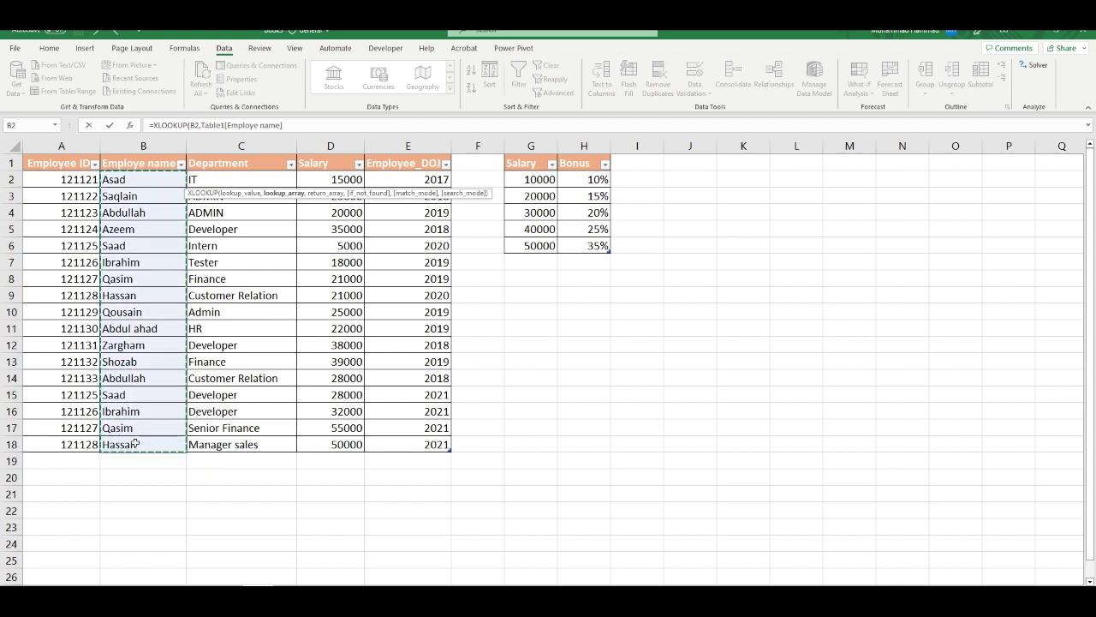
type(",")
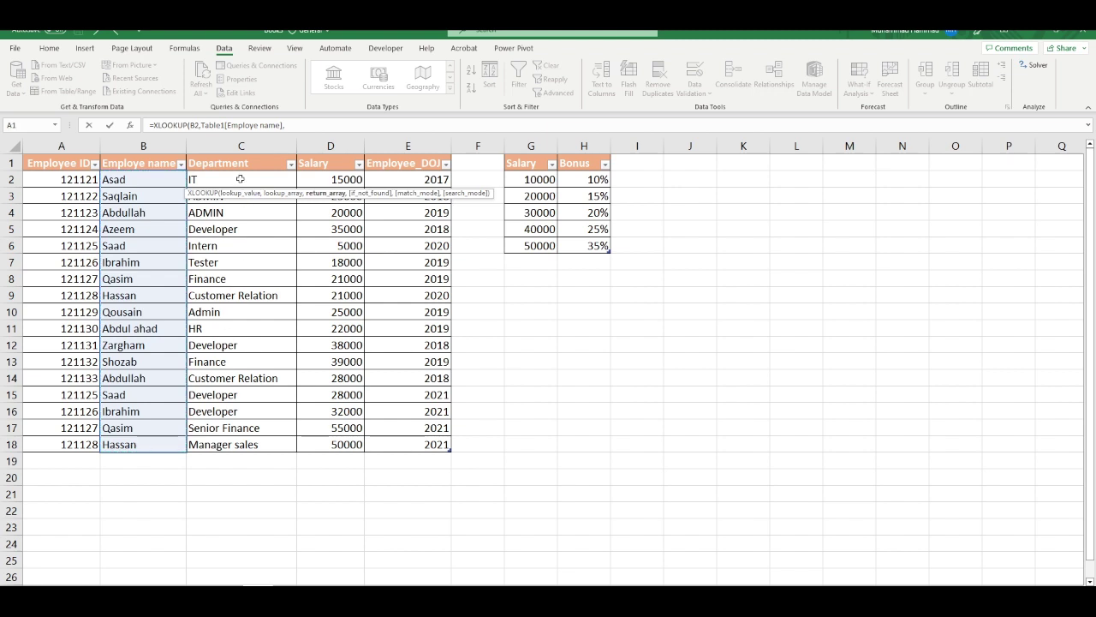
left_click_drag(240, 179, 221, 442)
key("Escape")
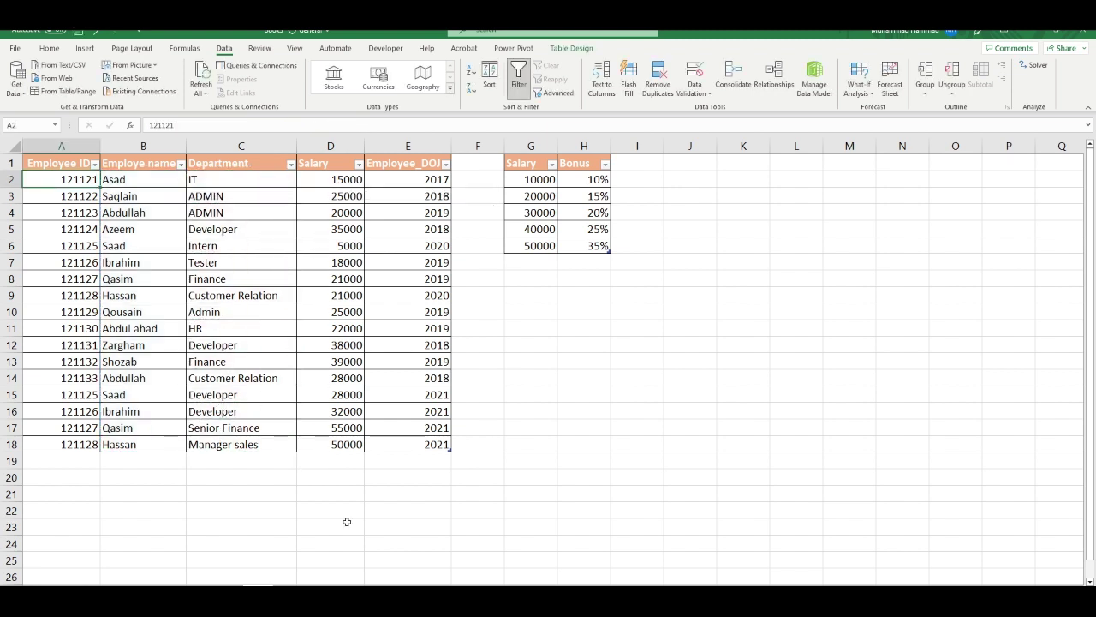
Inspect the Data table, selecting it all and checking the ID and name filter dropdowns.
left_click(130, 280)
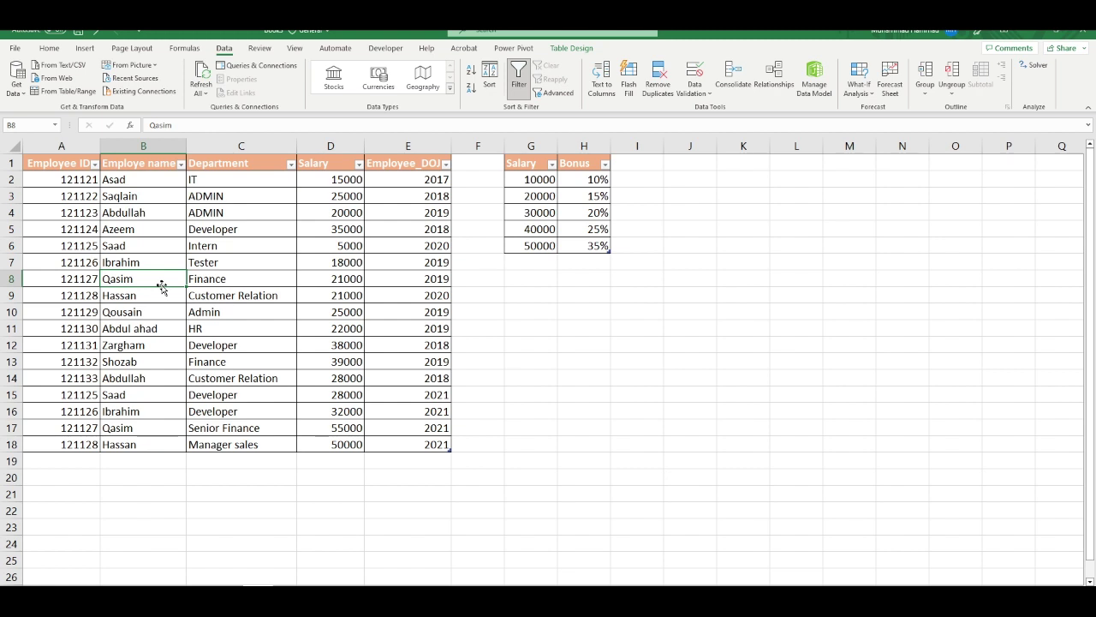
key("ctrl+a")
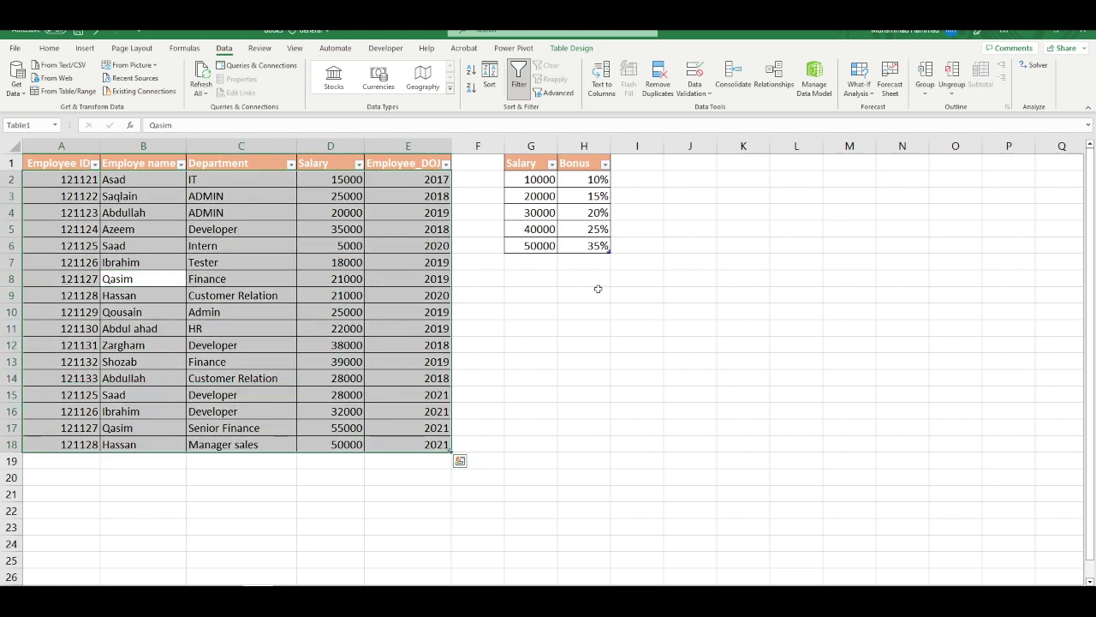
left_click(557, 333)
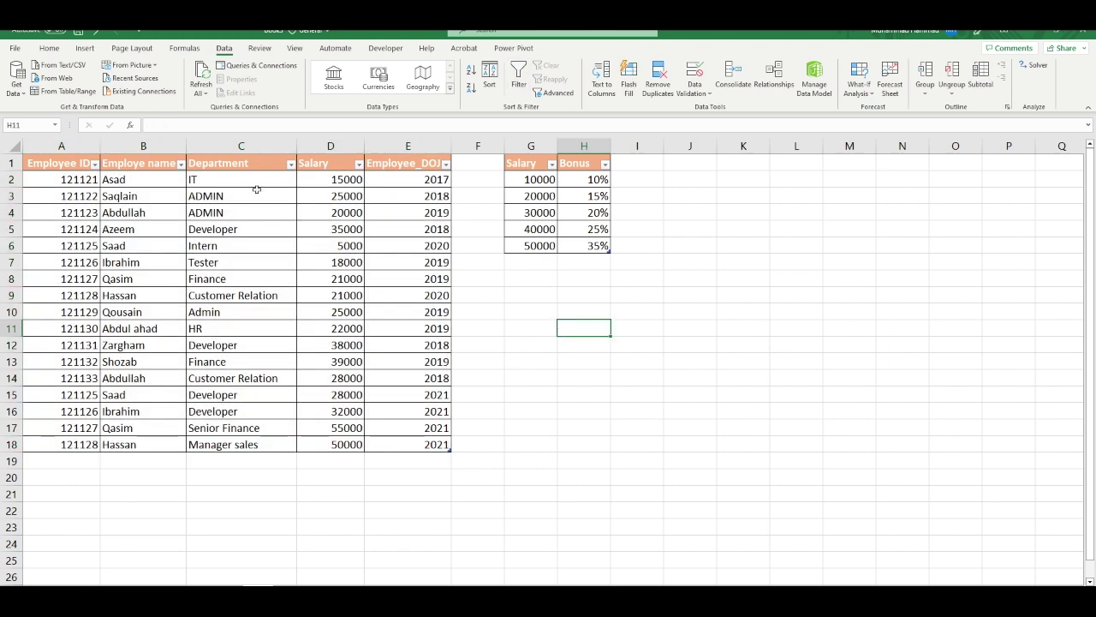
left_click(96, 165)
left_click(98, 170)
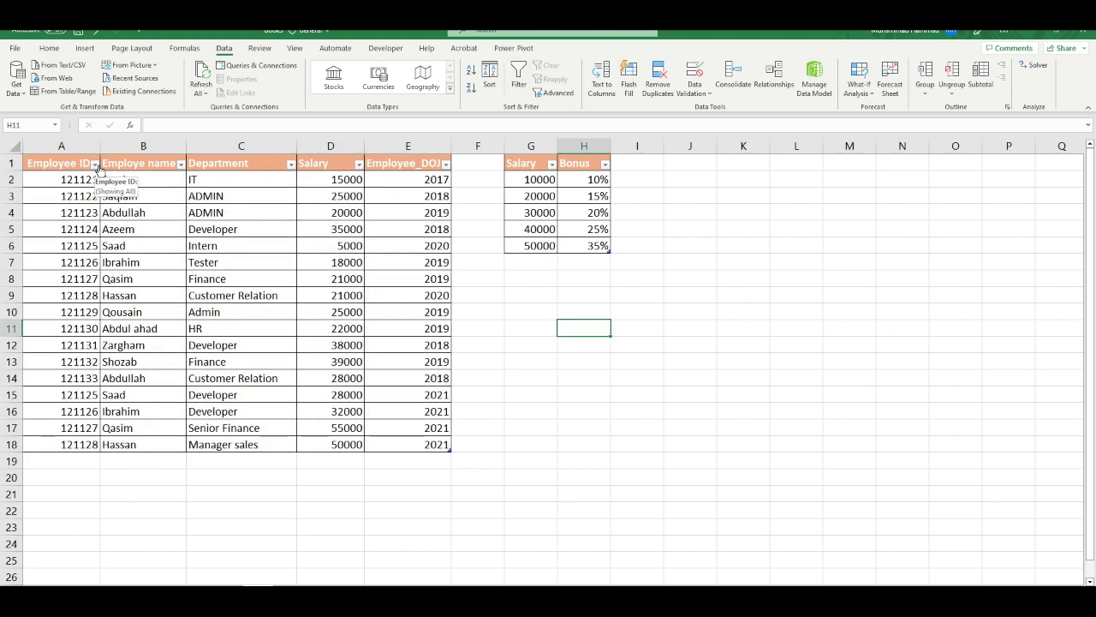
left_click(181, 165)
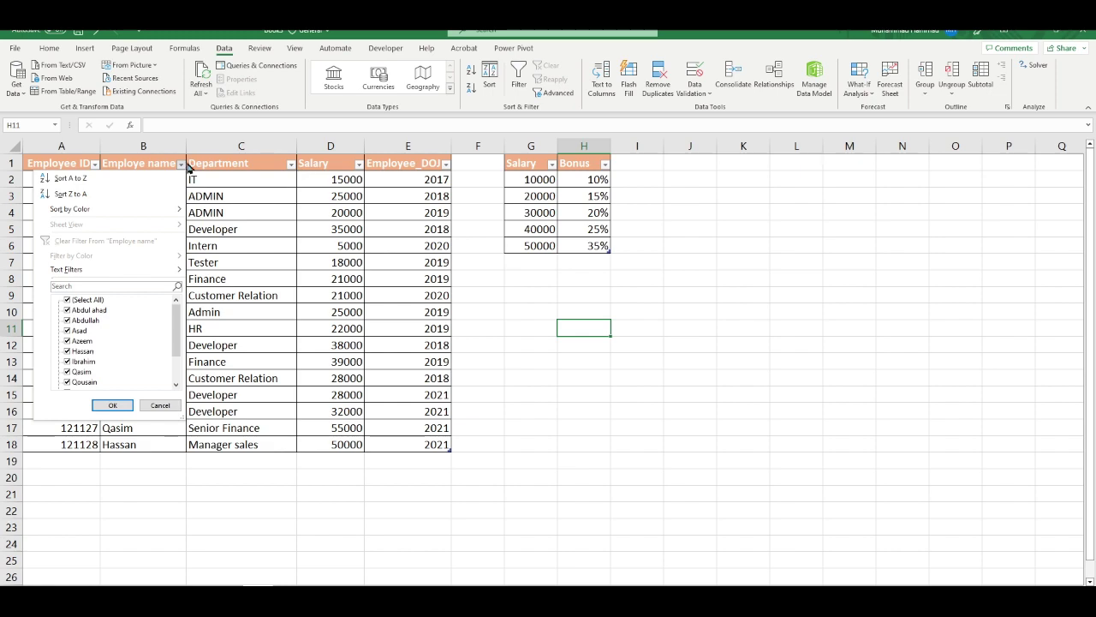
left_click(183, 164)
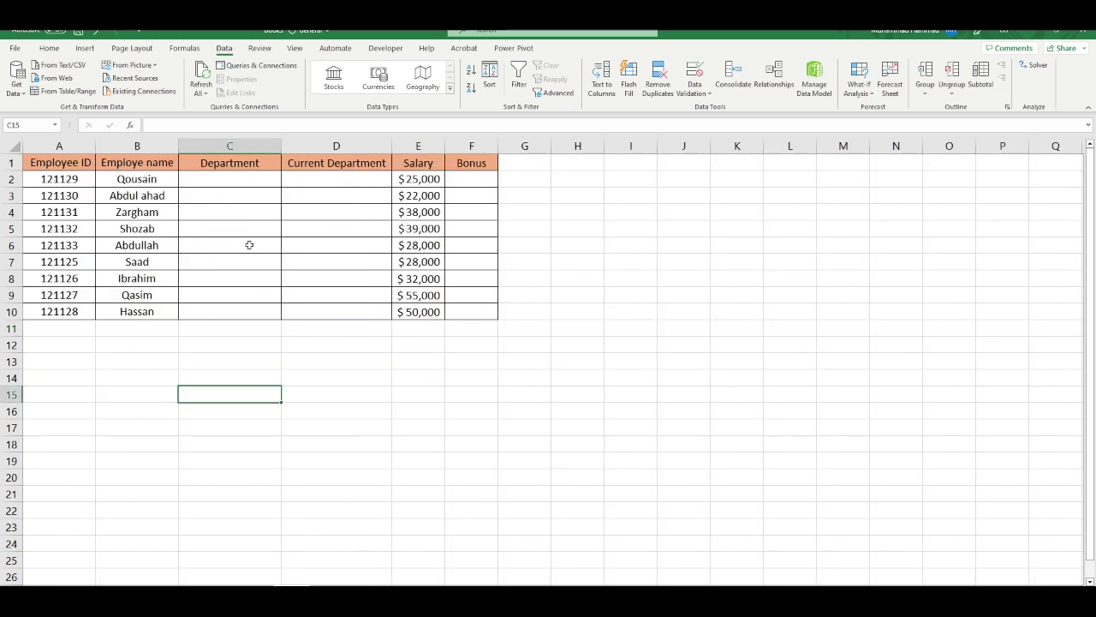
Enter =XLOOKUP(B2,Table1[Employe name],Table1[Department],,0) in C2.
left_click(242, 180)
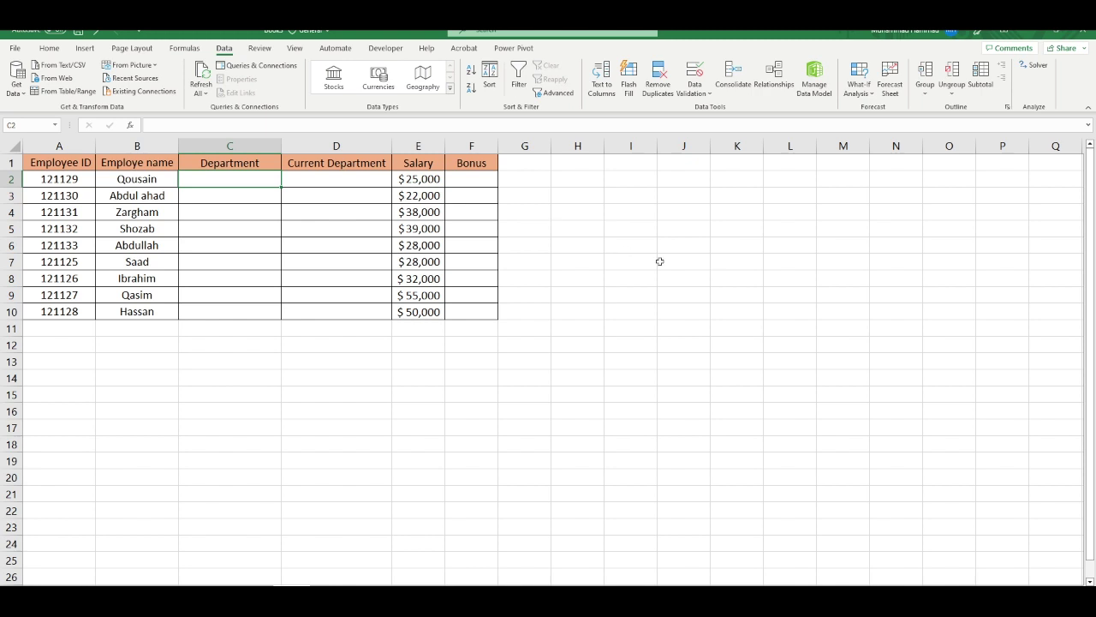
type("=XL")
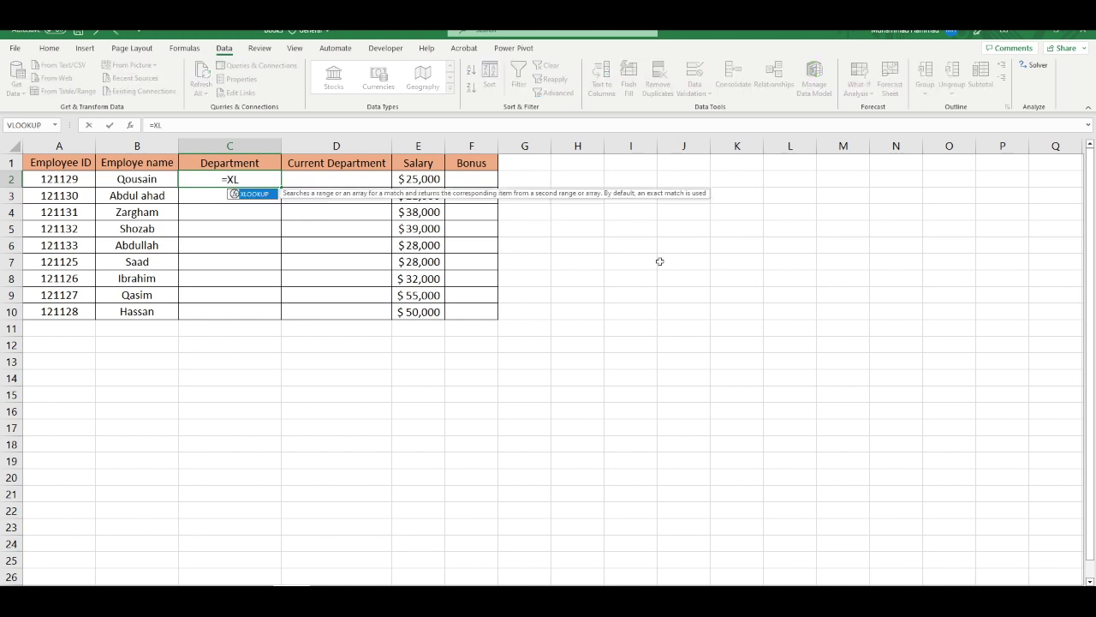
type("OOKUP(")
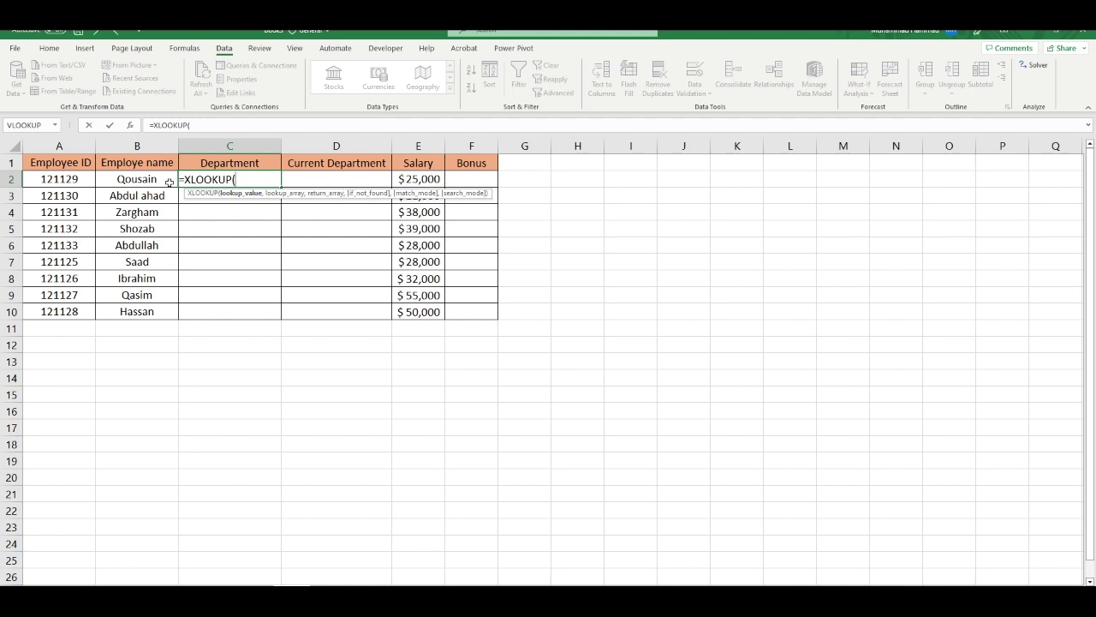
left_click(138, 177)
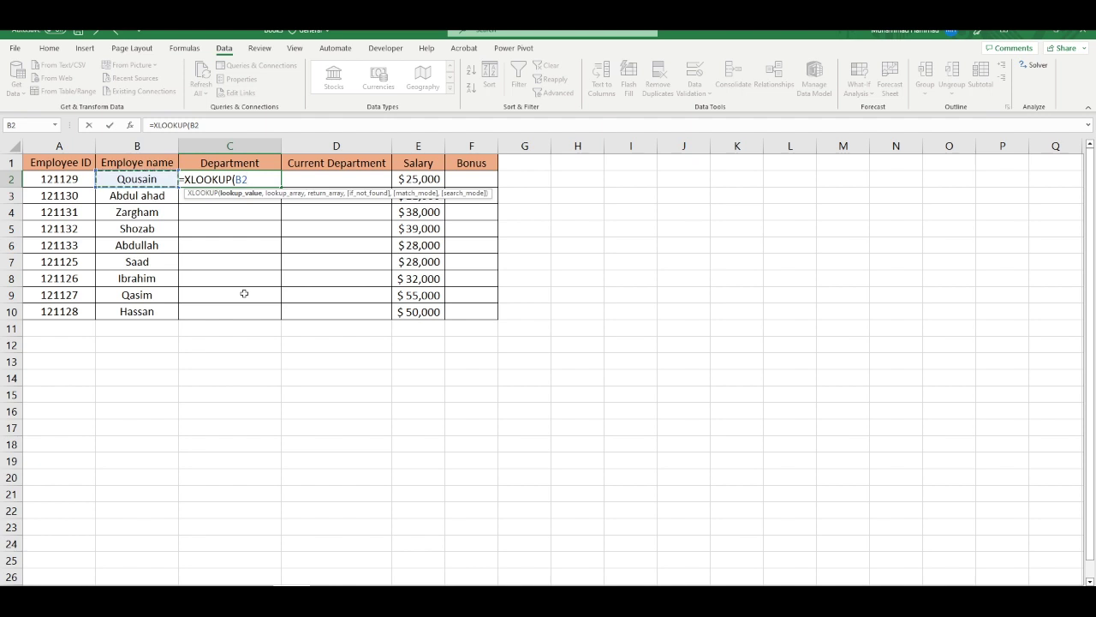
type(",")
left_click(290, 594)
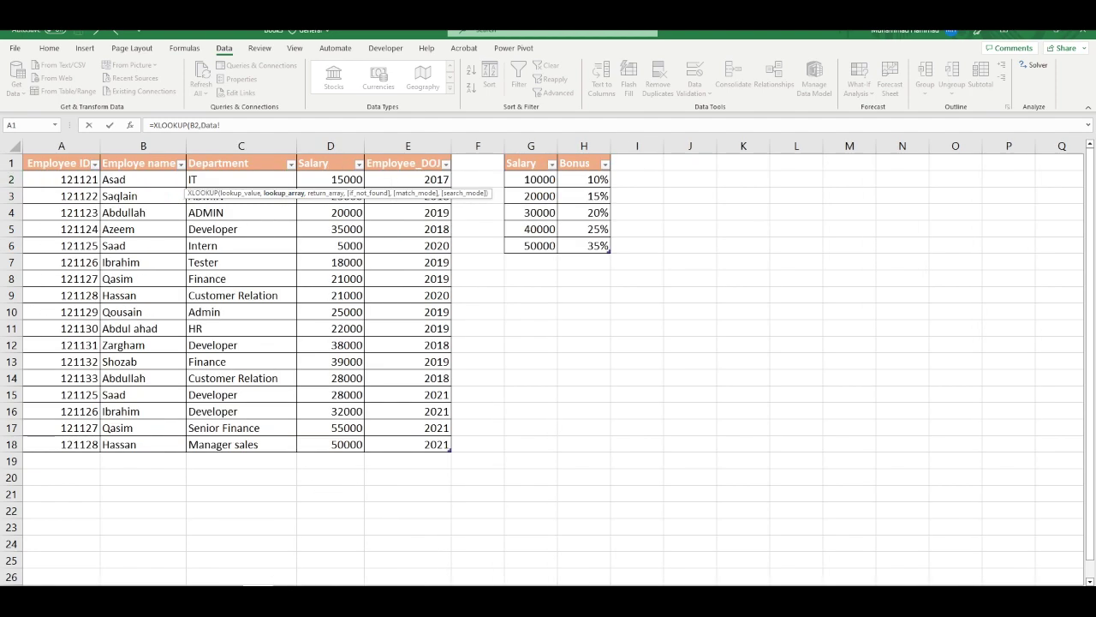
left_click_drag(146, 179, 135, 445)
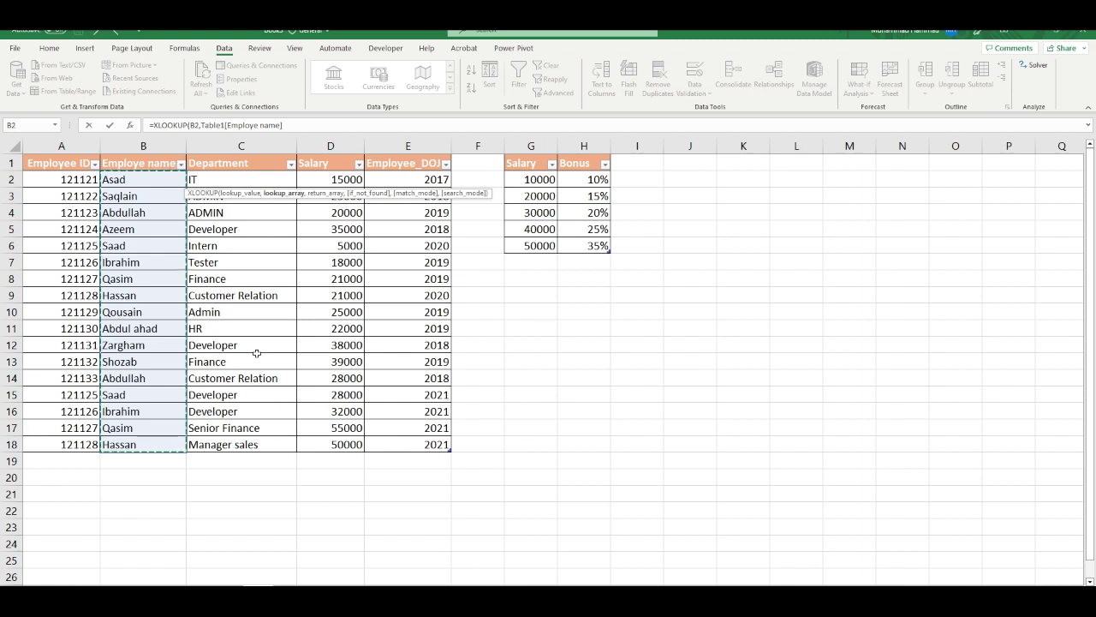
type(",")
left_click_drag(252, 181, 257, 445)
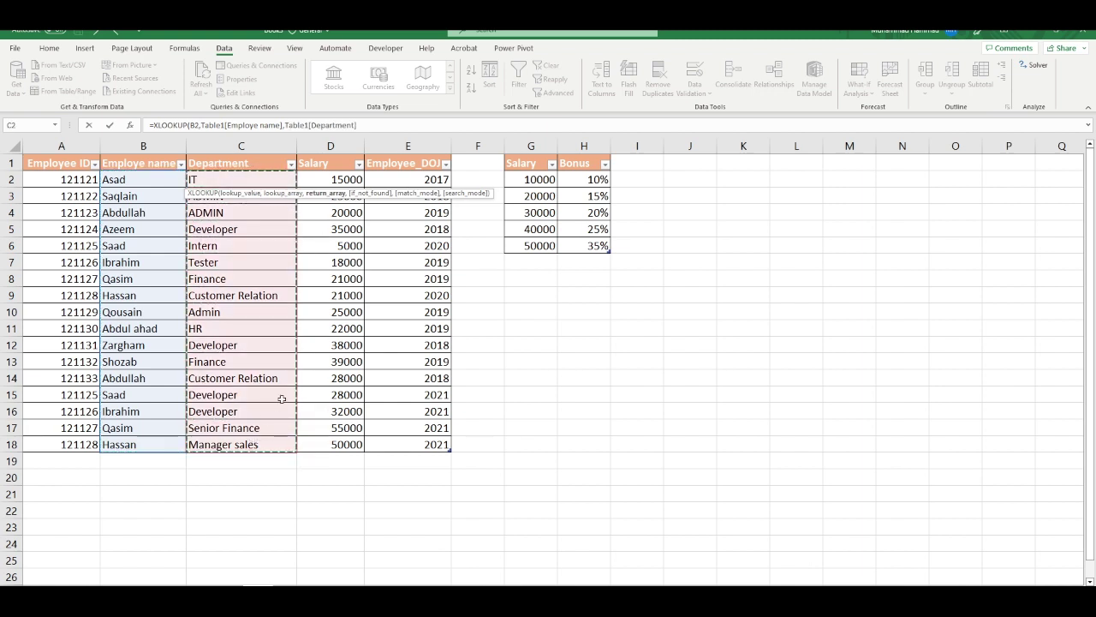
type(",")
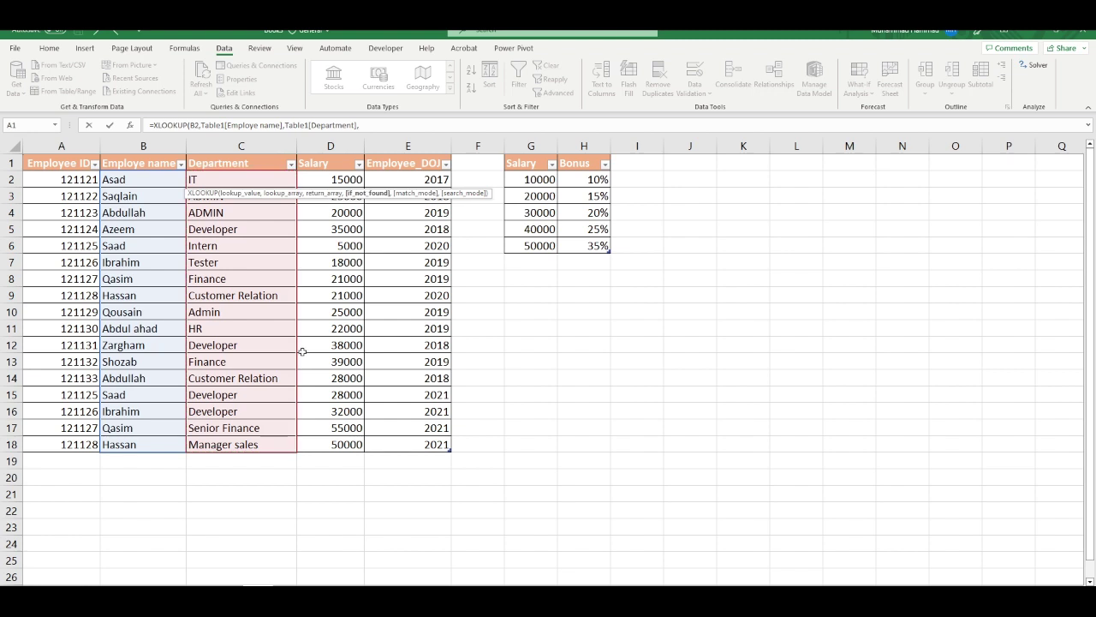
type(",")
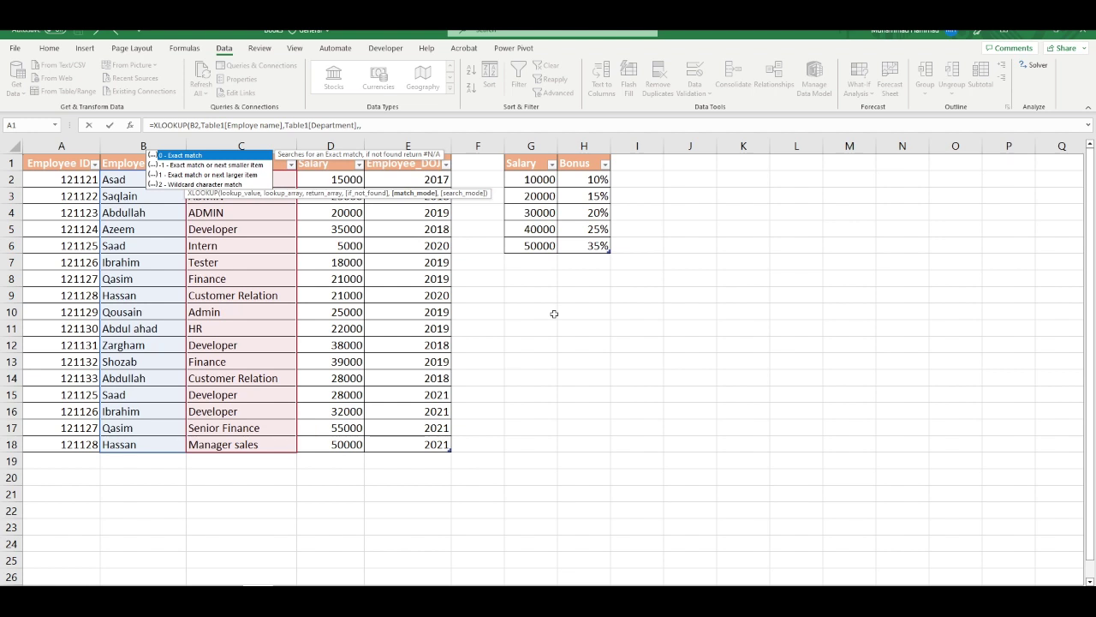
type("0")
type(")")
key("Return")
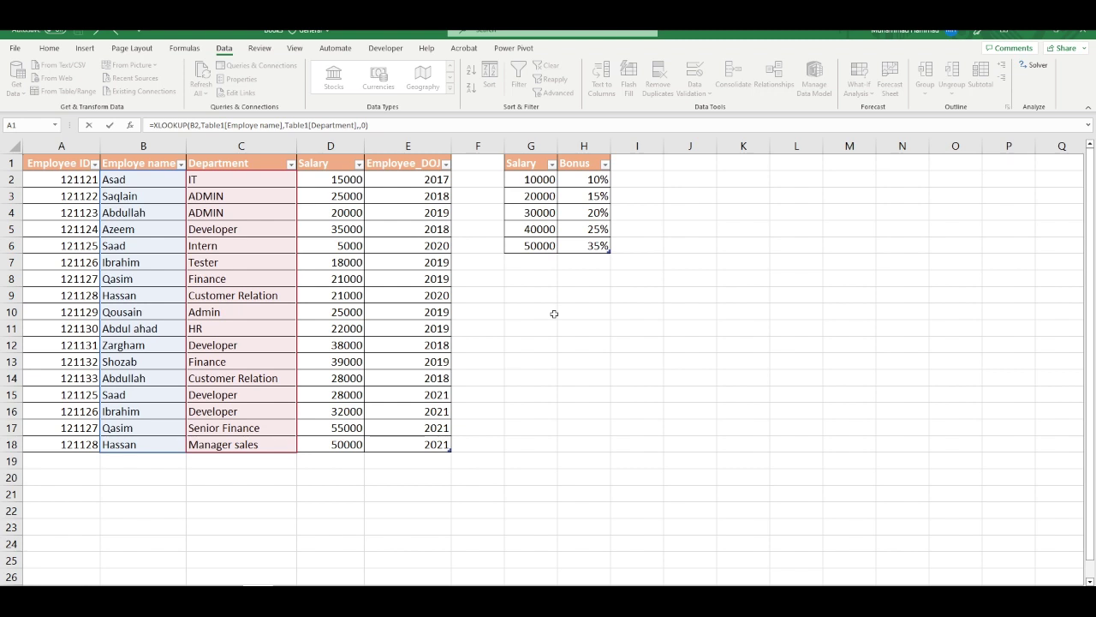
Fill the department formula down from C2 through C10 and check C10.
left_click(241, 179)
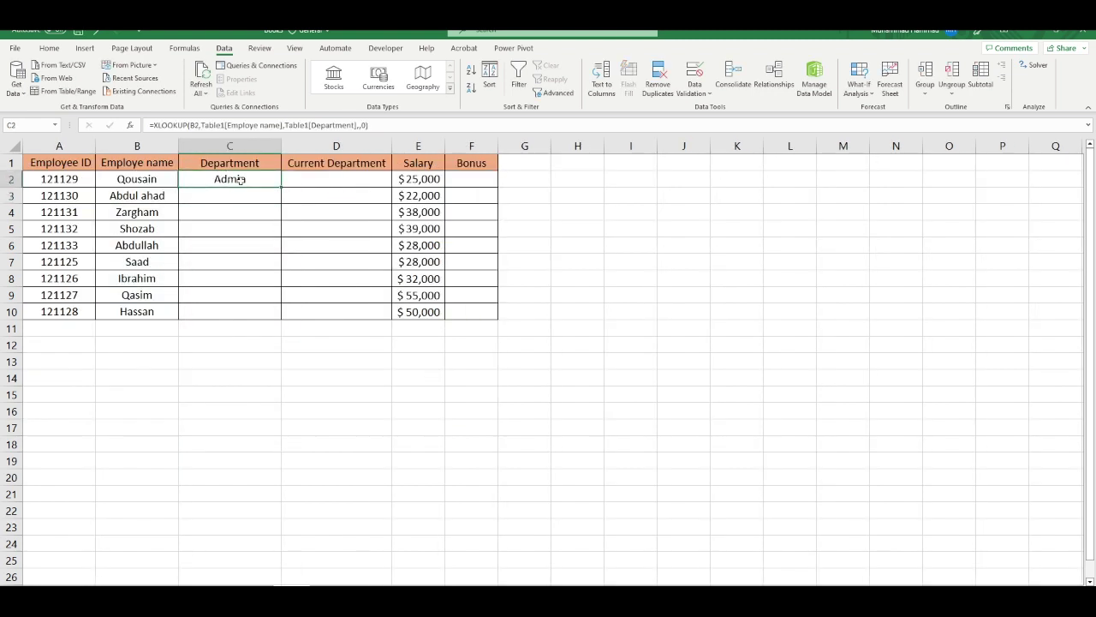
double_click(281, 189)
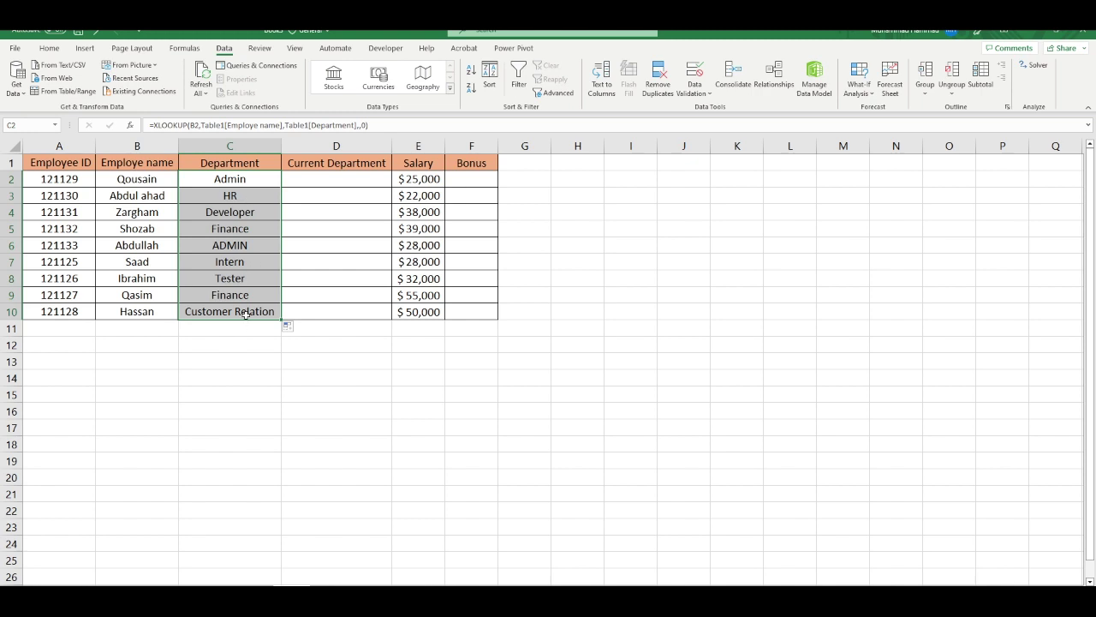
left_click(246, 309)
left_click(304, 181)
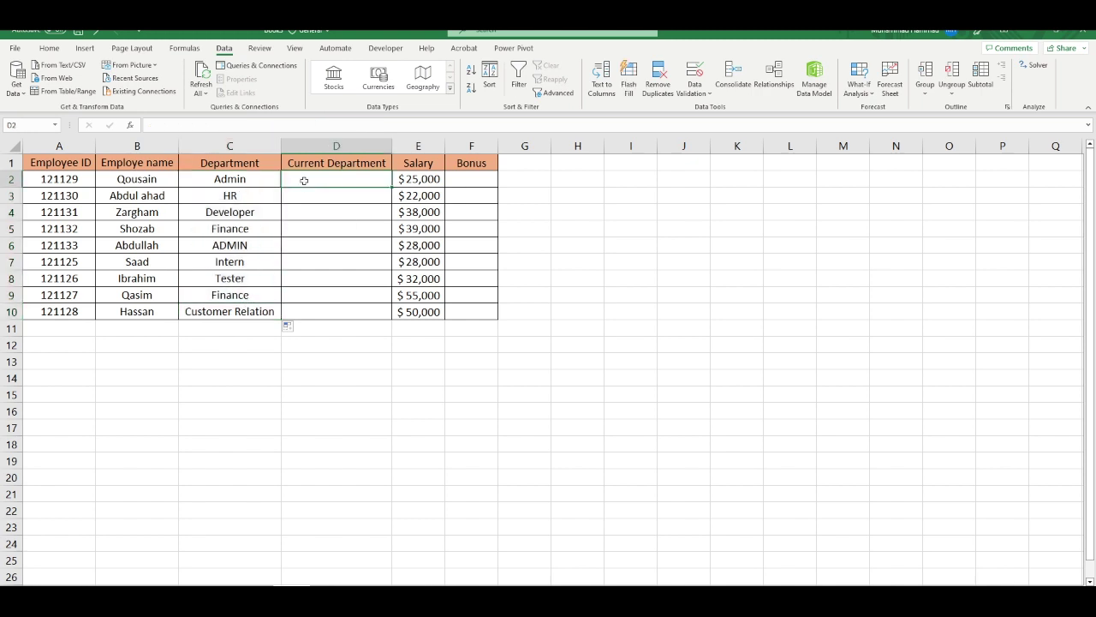
Start an XLOOKUP in D2 using B2 as the lookup value.
type("=xlo")
key("Tab")
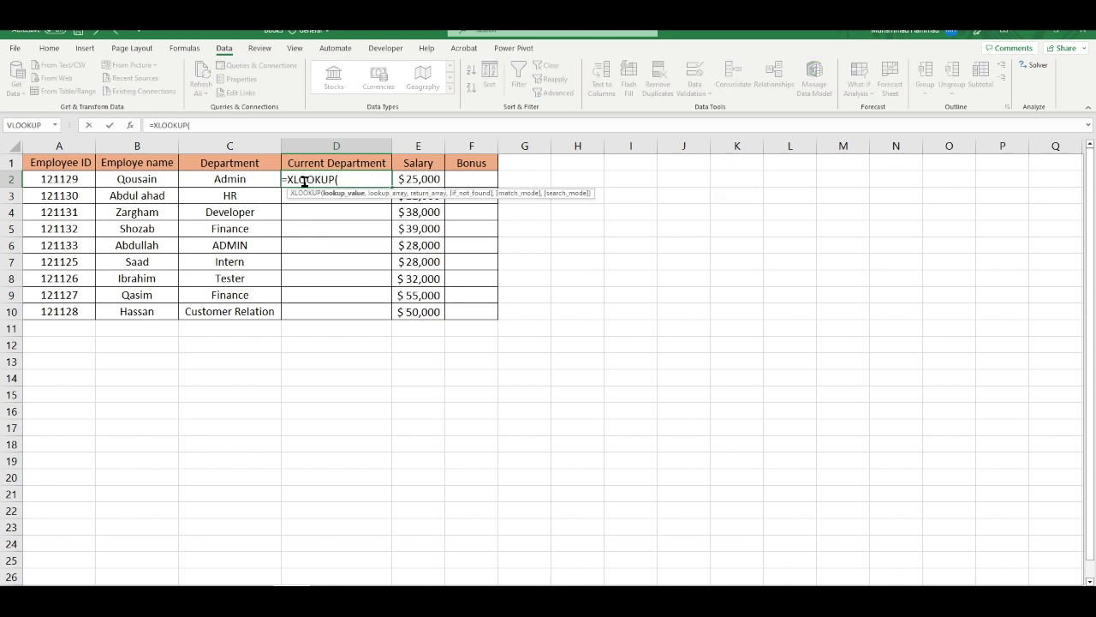
left_click(167, 179)
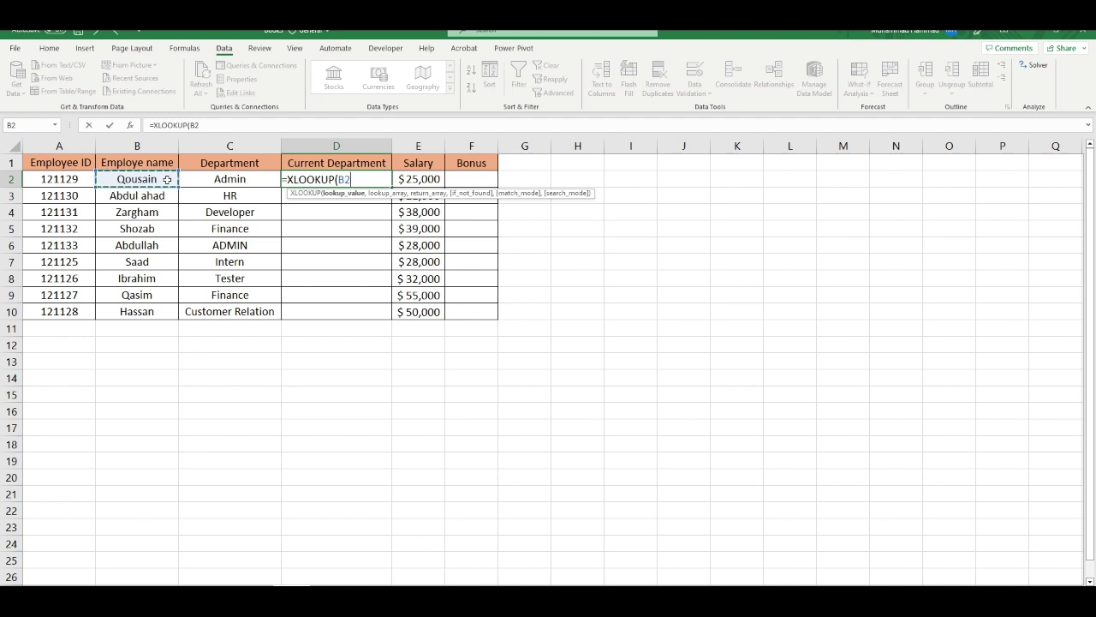
type(",")
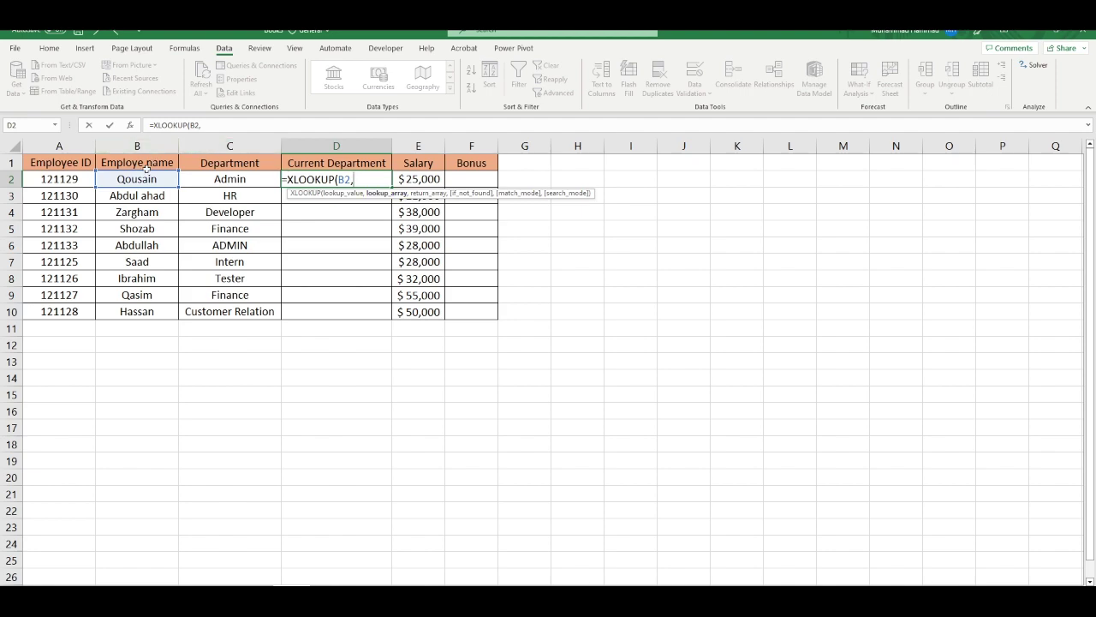
Use Table1's Employe name column as lookup range and Department as return range.
left_click(280, 591)
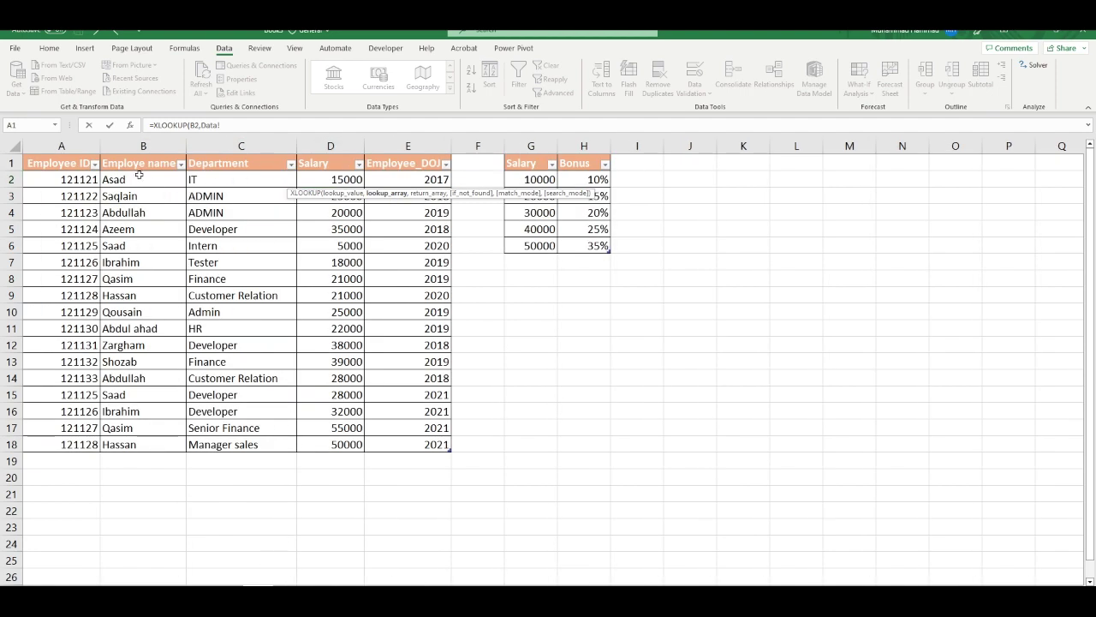
left_click_drag(137, 179, 158, 441)
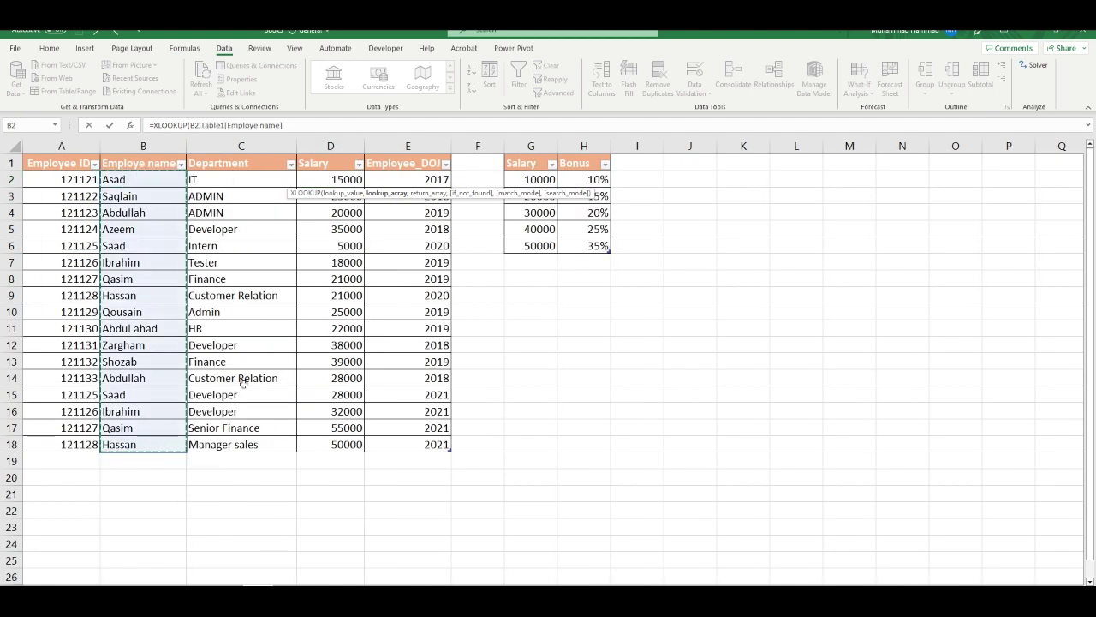
type(",")
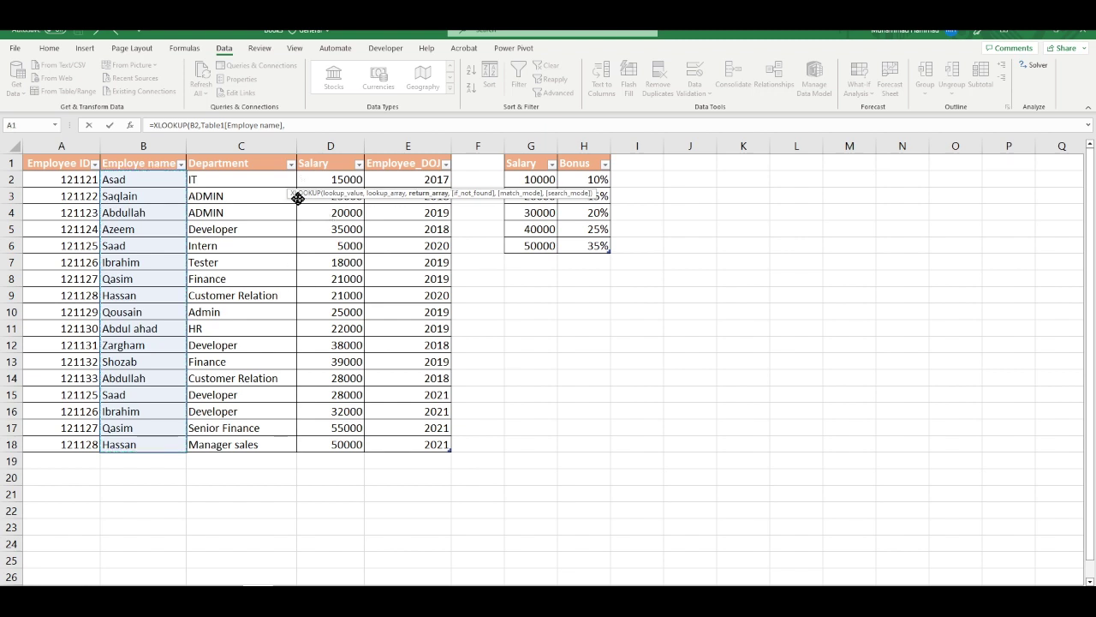
left_click_drag(257, 180, 253, 435)
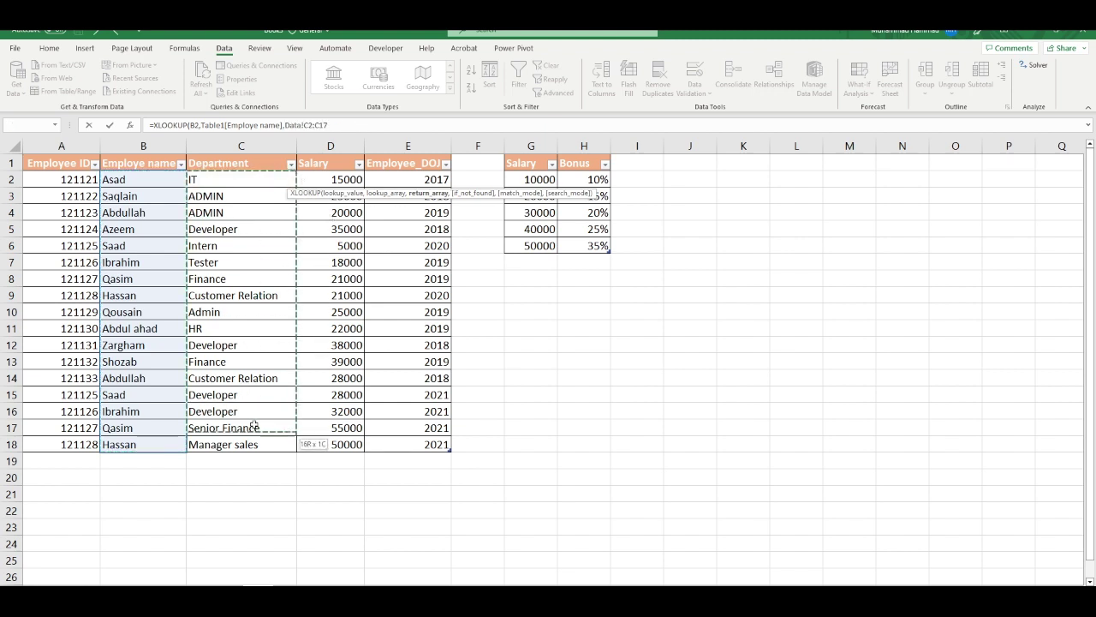
type(",")
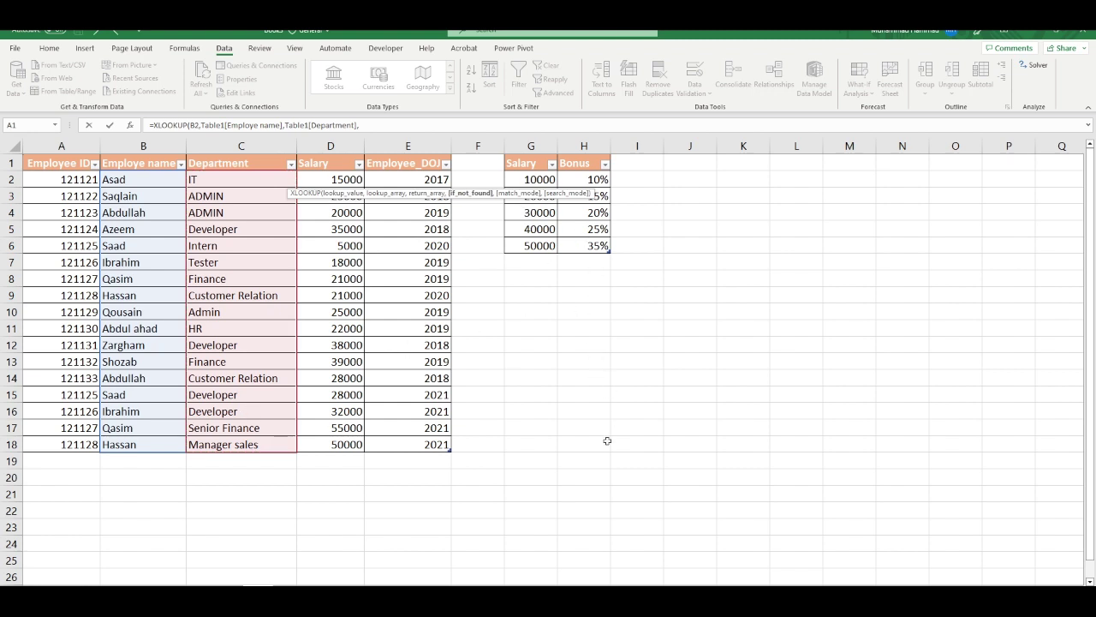
type(",")
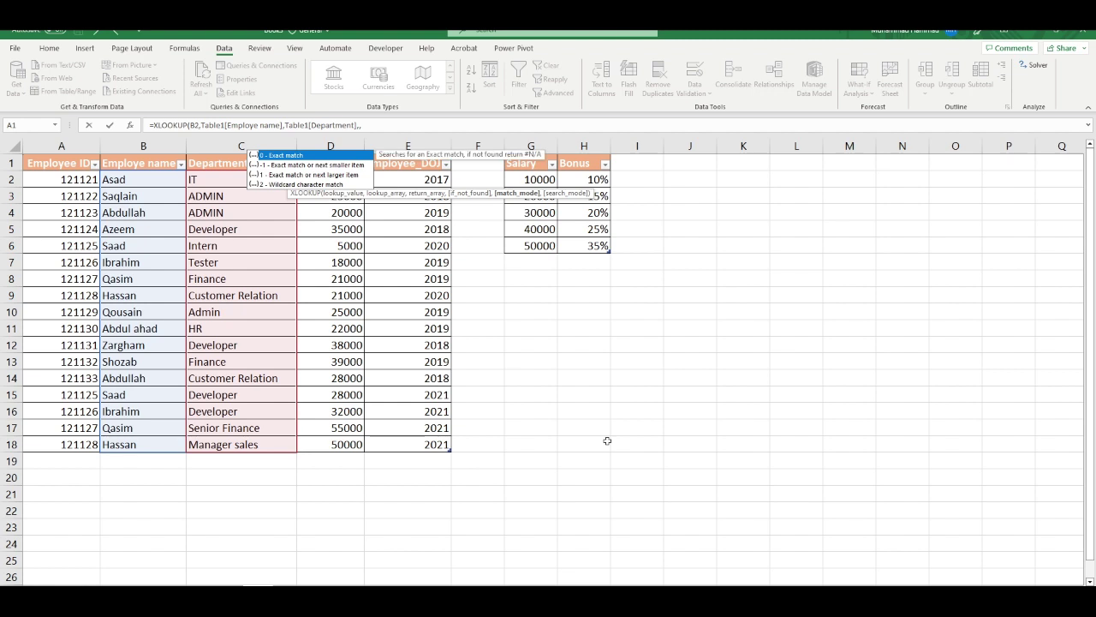
type("0")
type(",")
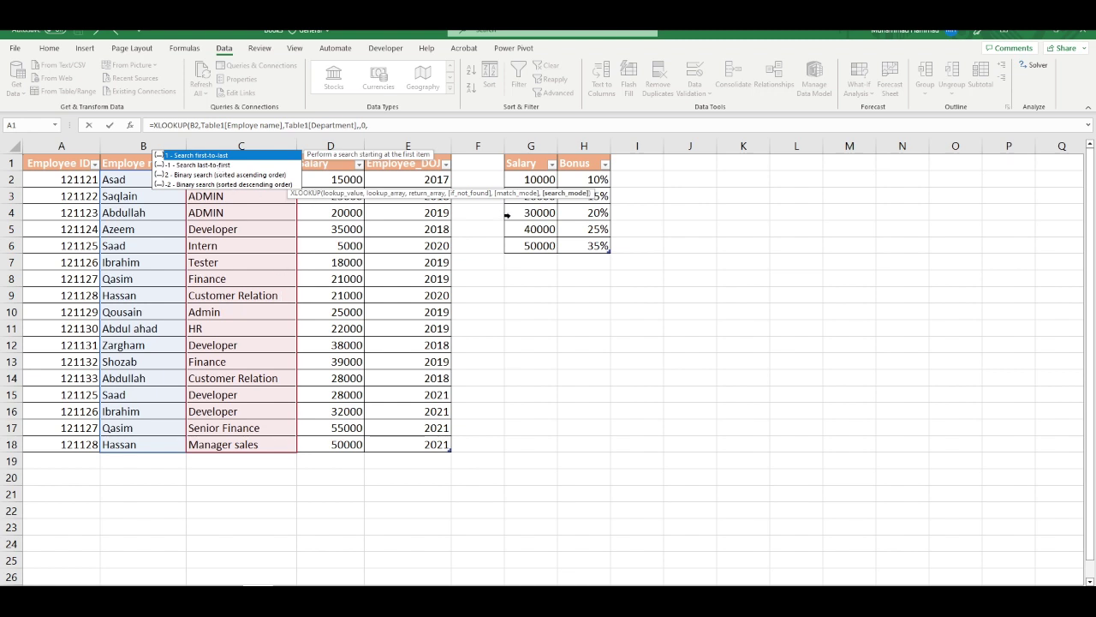
Finish D2's XLOOKUP with exact match 0 and search mode -1 (last-to-first), returning Admin.
key("BackSpace")
type(",")
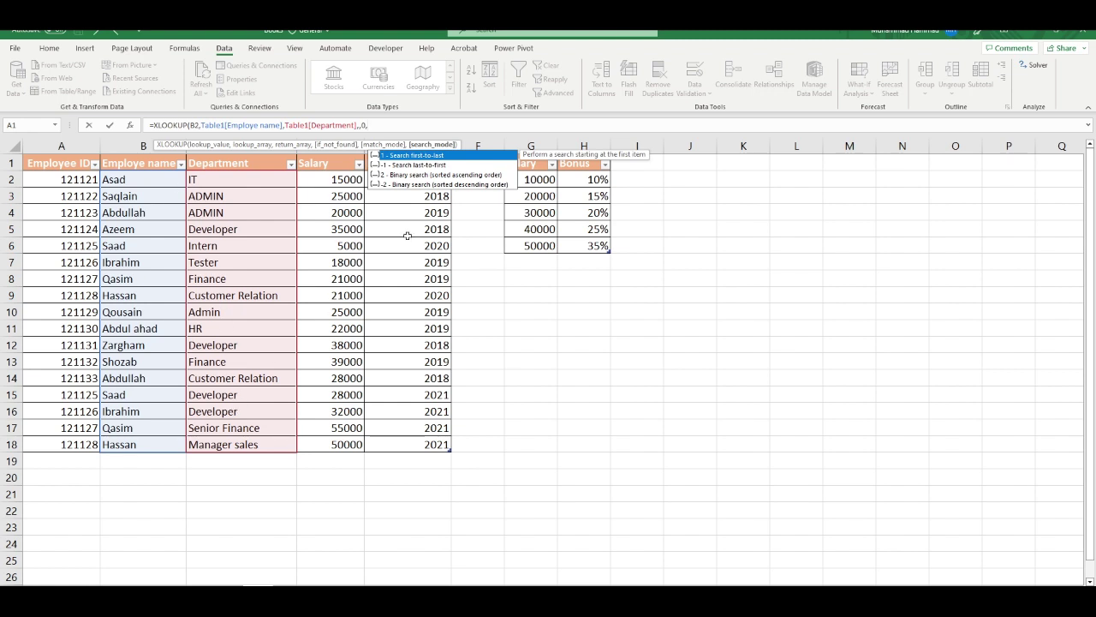
key("Down")
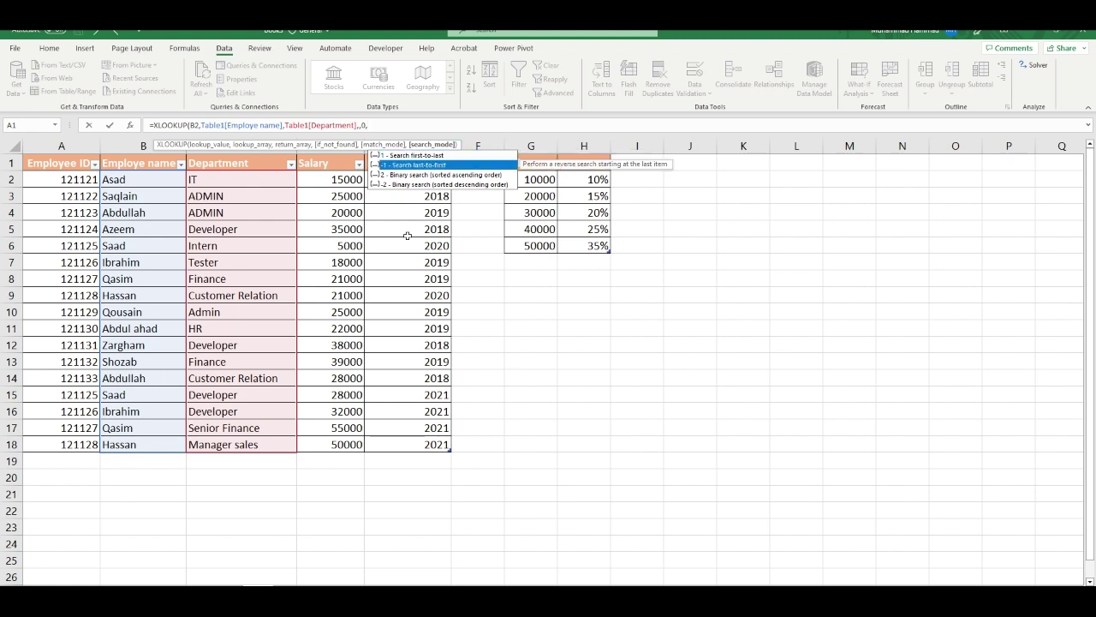
key("Tab")
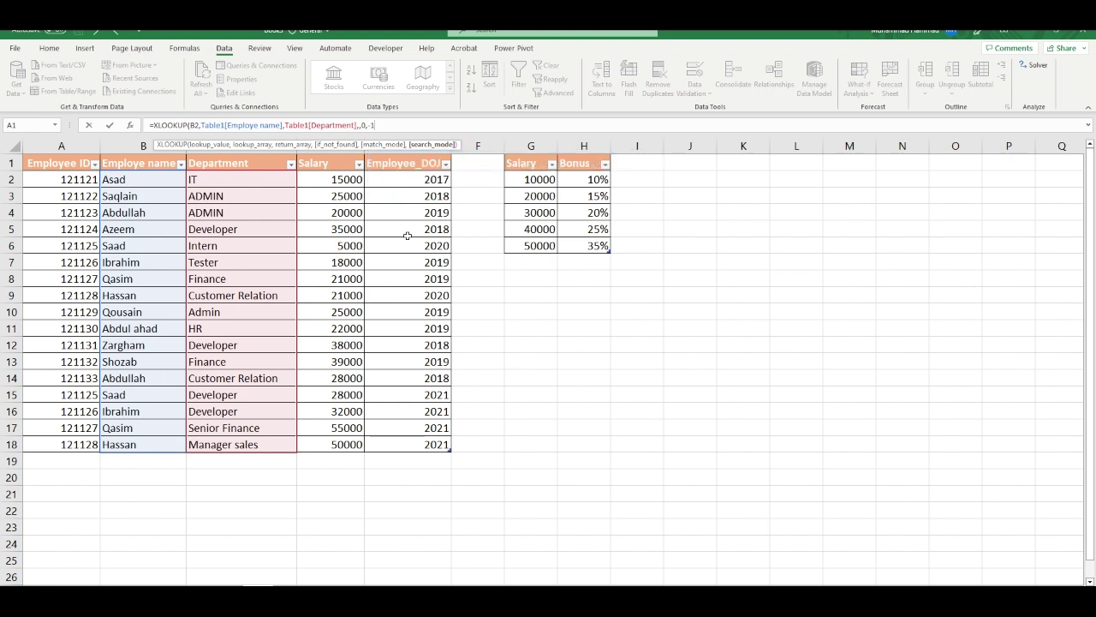
type(")")
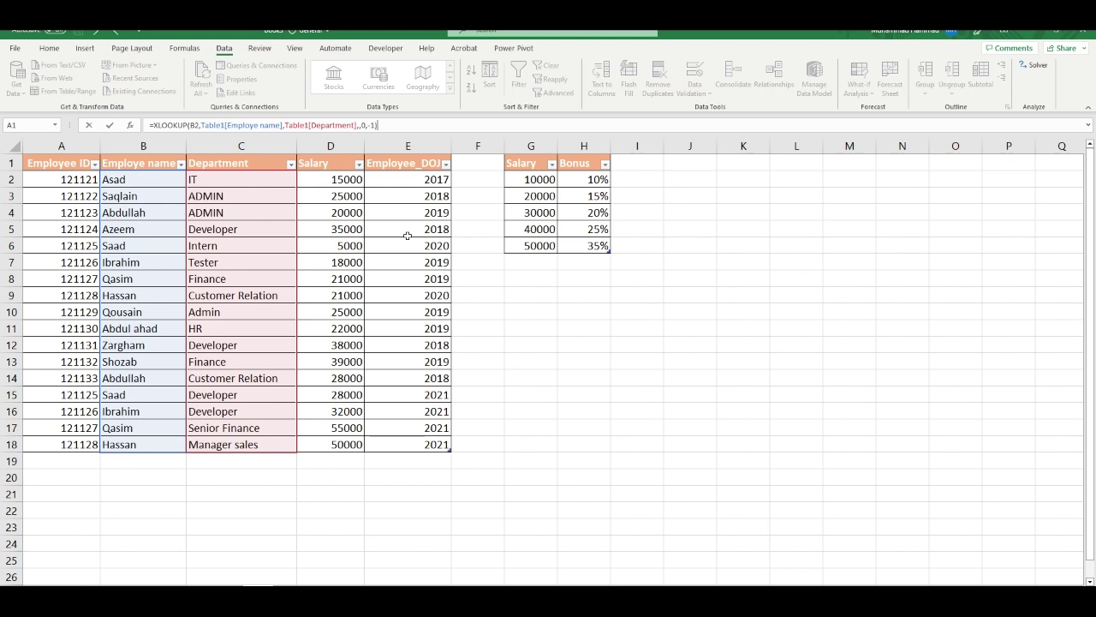
key("Return")
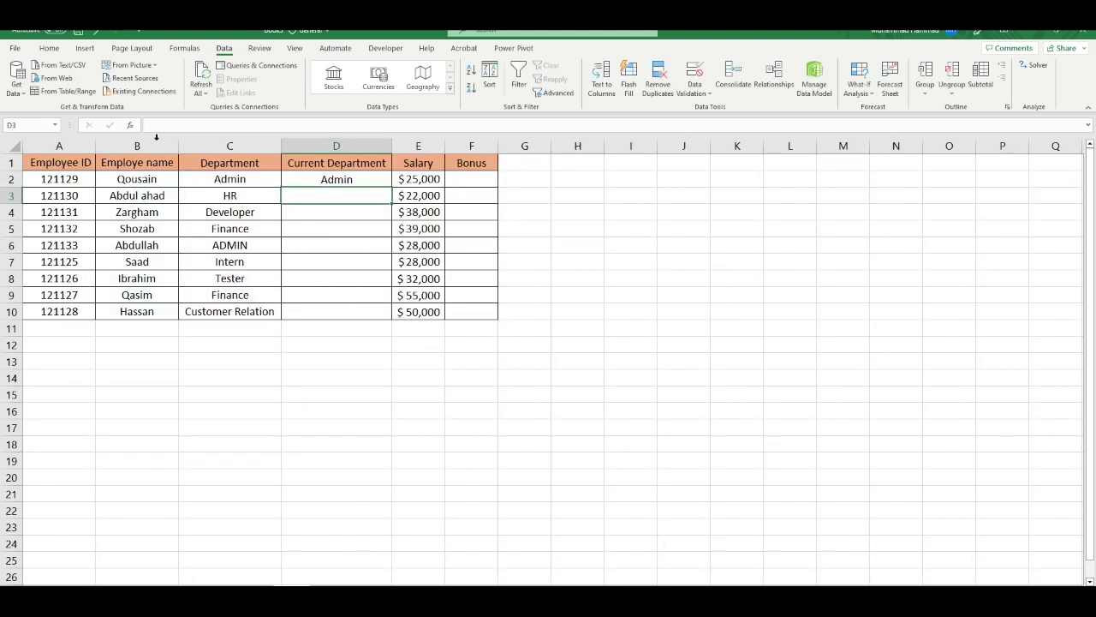
Fill the Current Department formula from D2 down to D10.
left_click(326, 182)
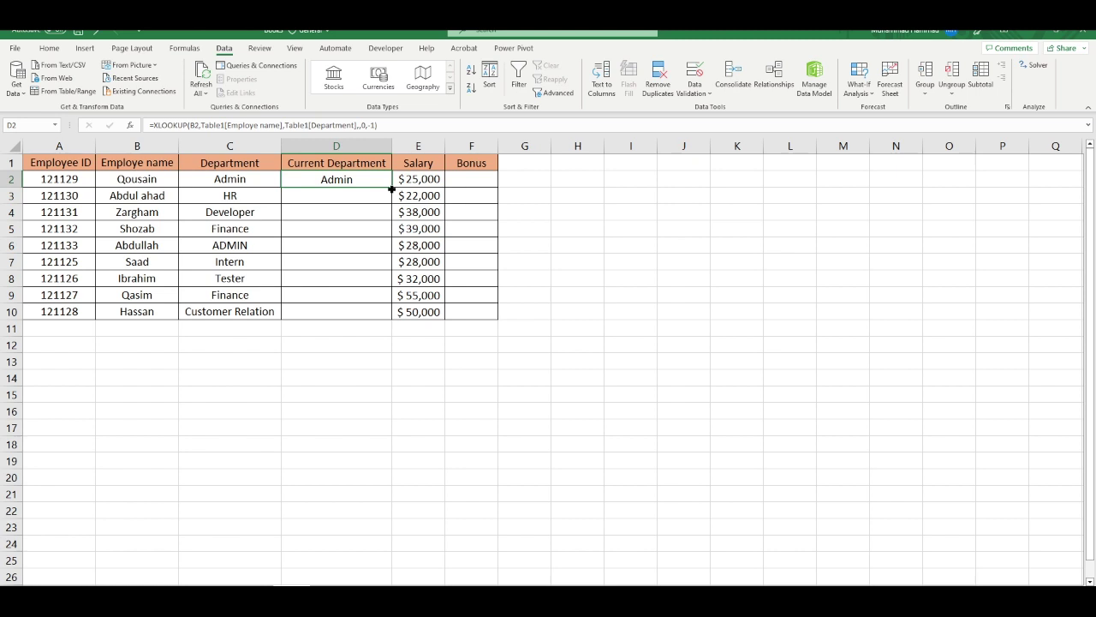
double_click(392, 189)
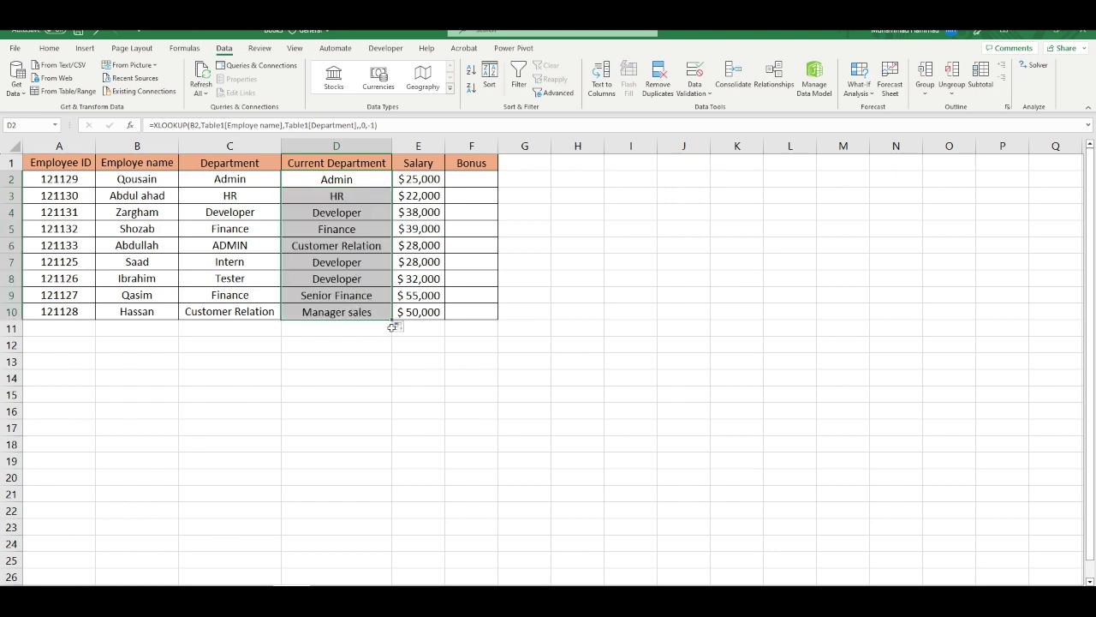
left_click(456, 181)
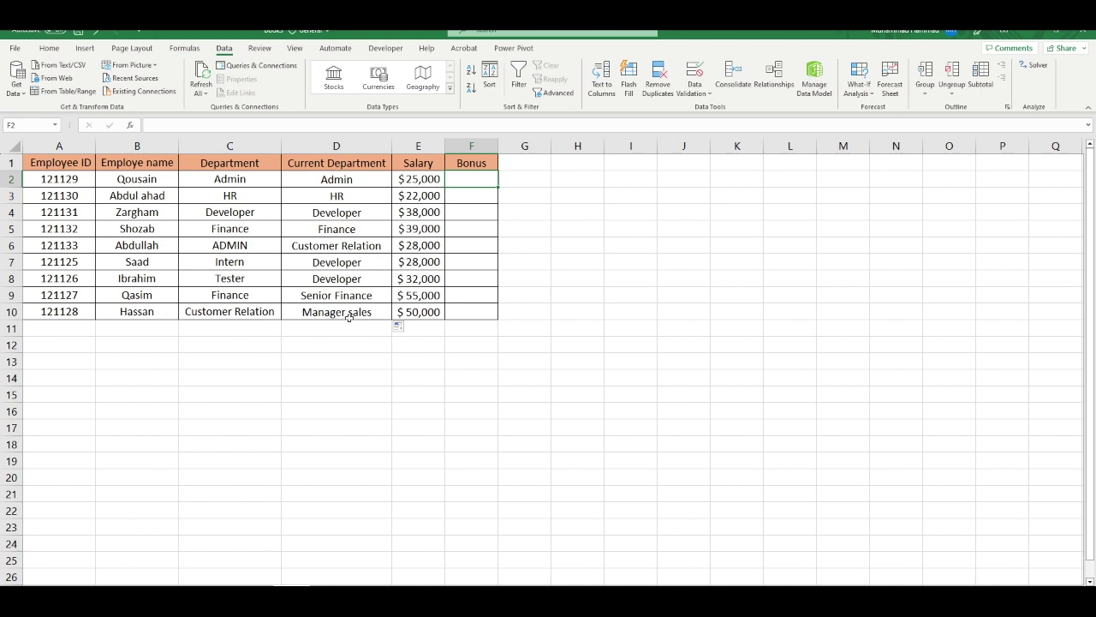
Start F2's XLOOKUP with E2 as lookup value, Table2[Salary] as lookup range and Table2[Bonus] as return range.
key("F2")
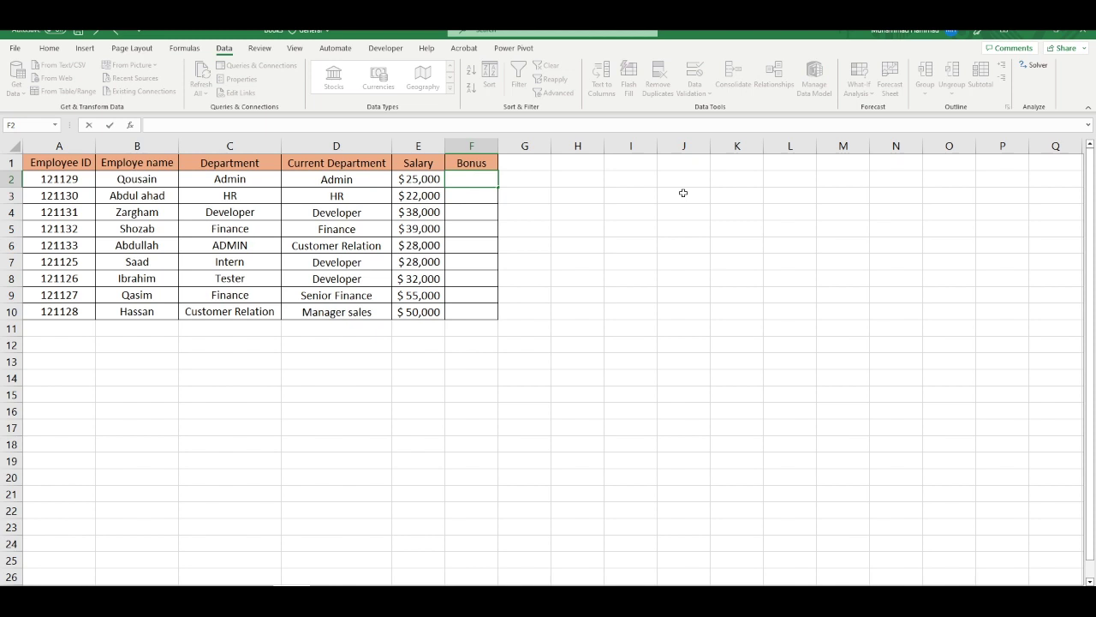
type("=XLO")
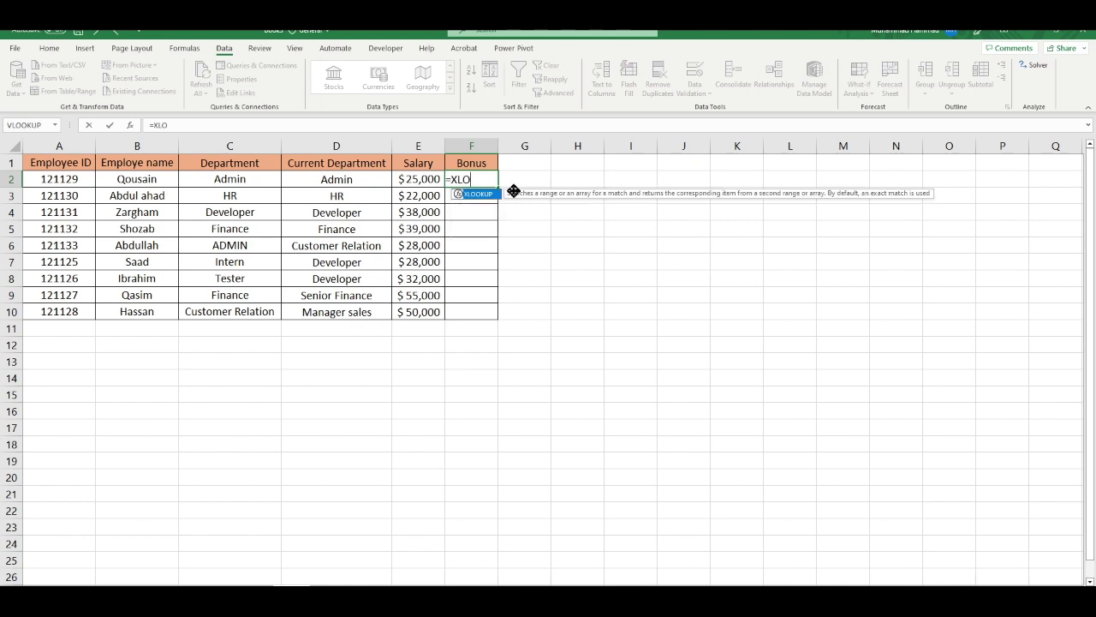
type("OKUP(")
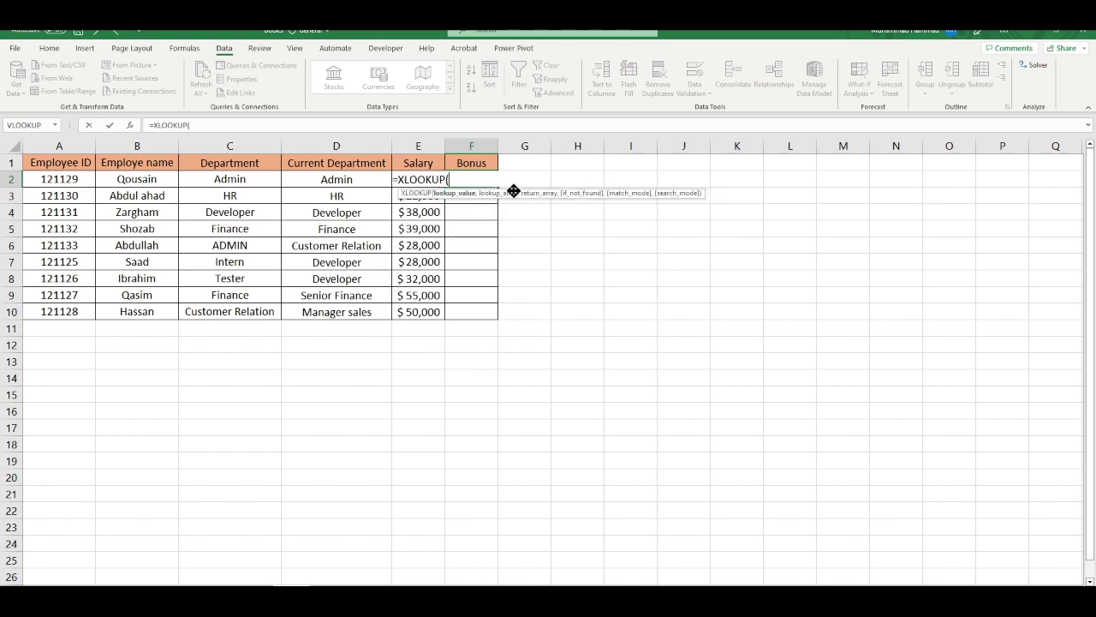
key("Left")
type(",")
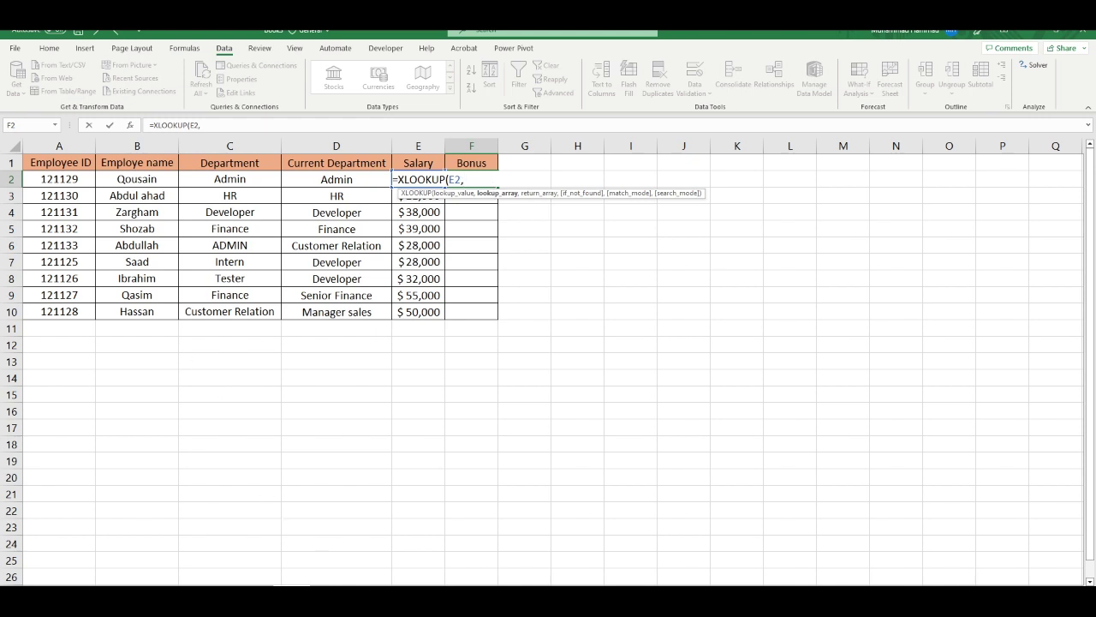
key("ctrl+Page_Down")
left_click_drag(524, 181, 541, 243)
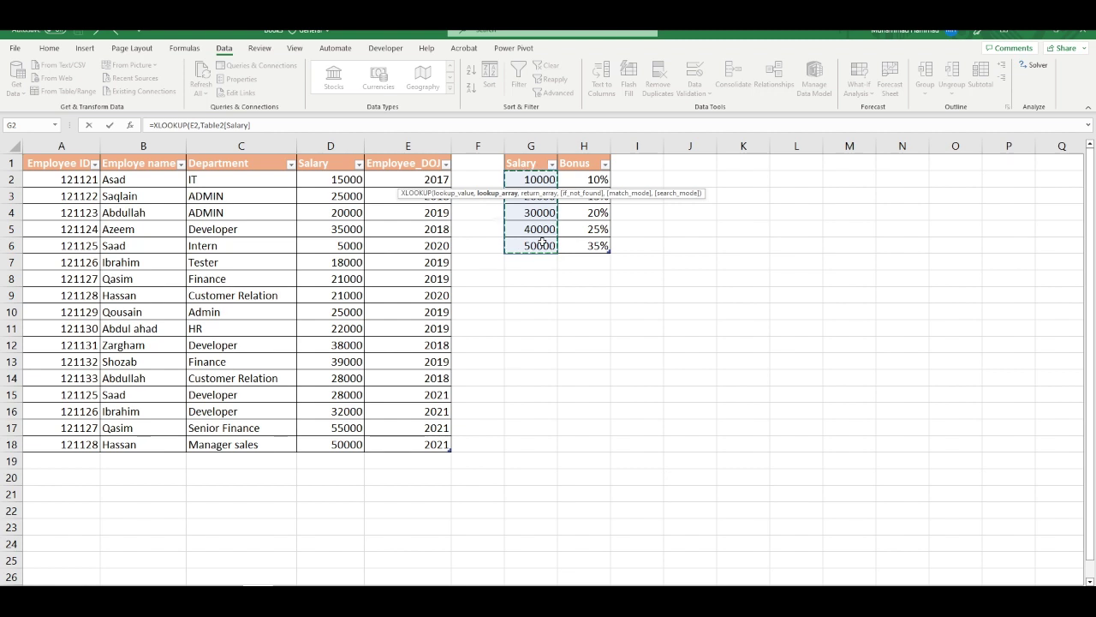
type(",")
left_click(588, 184)
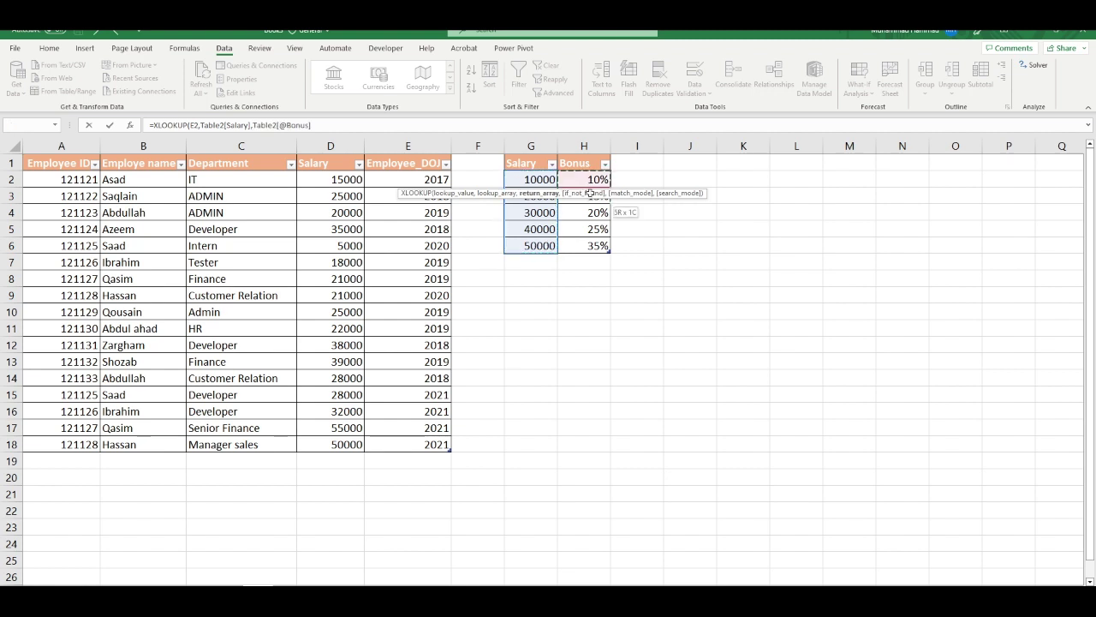
left_click_drag(589, 194, 598, 242)
Complete the Bonus formula with match mode -1 (exact or next smaller).
type(",")
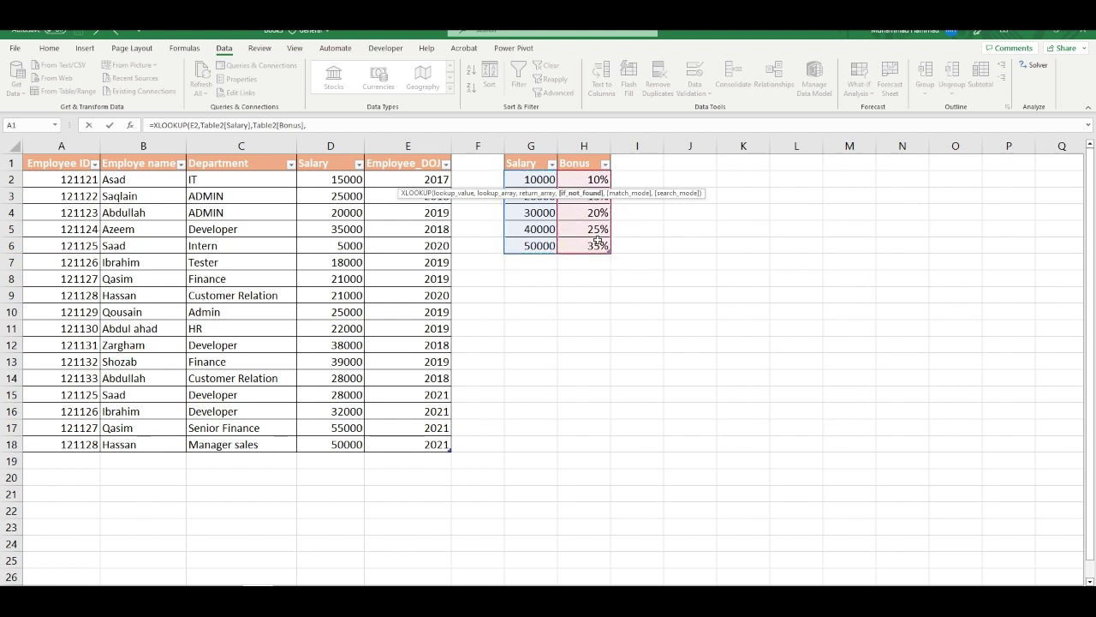
type(",")
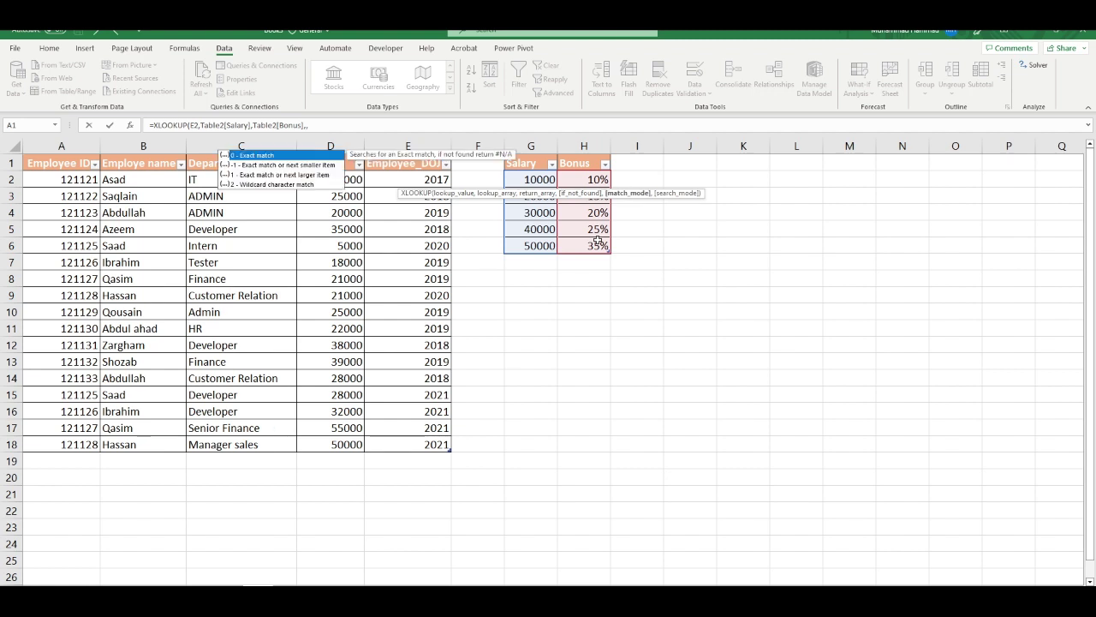
key("Down")
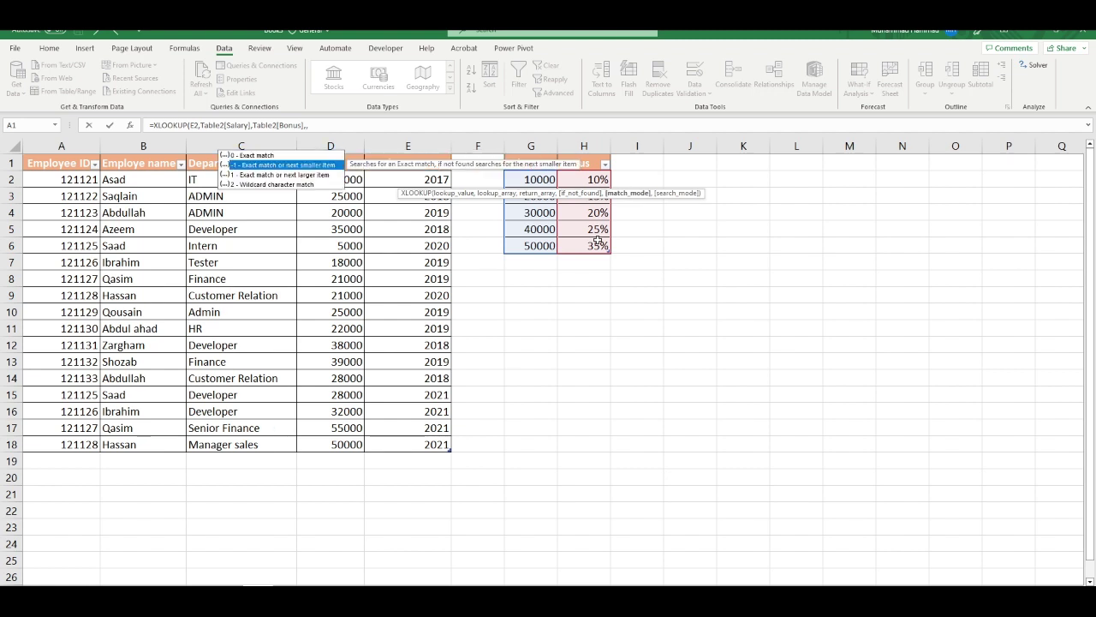
key("Tab")
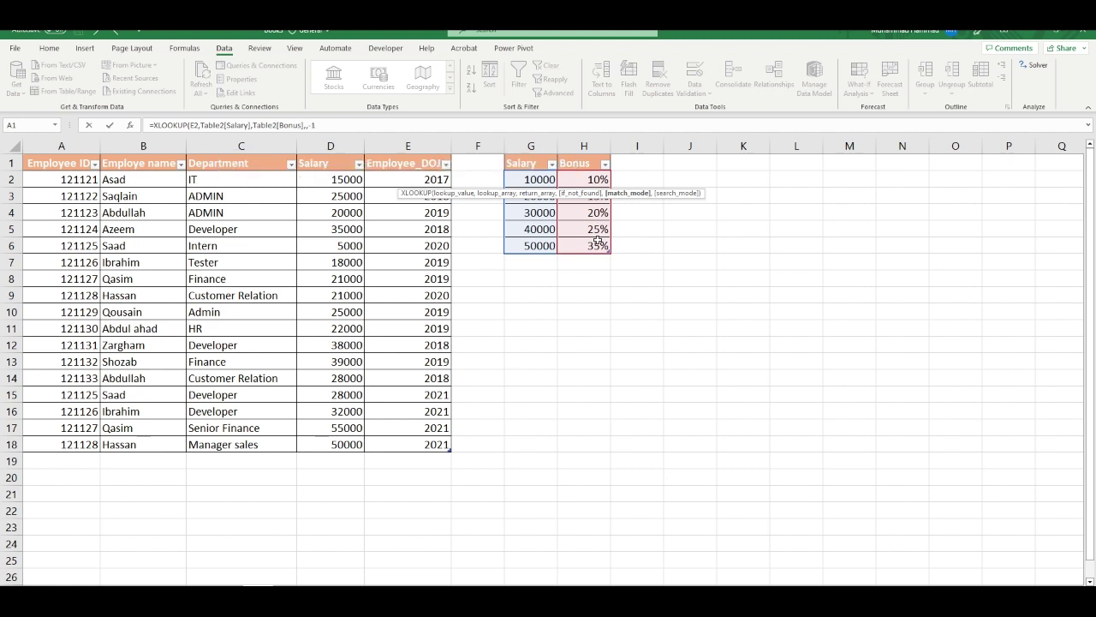
type(")")
key("Return")
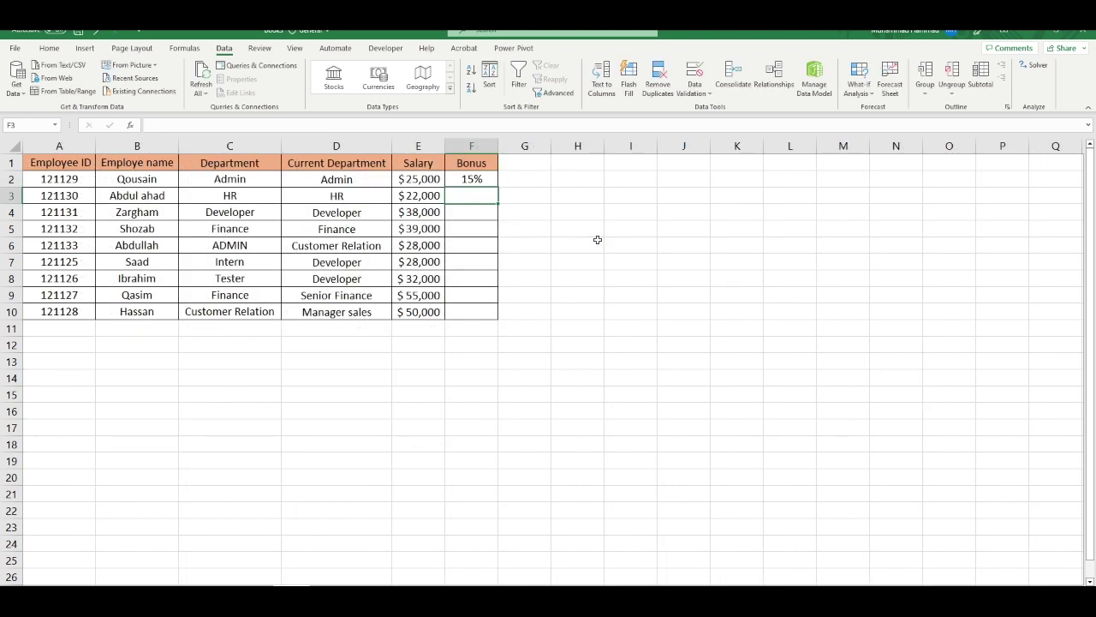
Fill the Bonus formula from F2 down to F10, showing 15% to 35%.
left_click(479, 179)
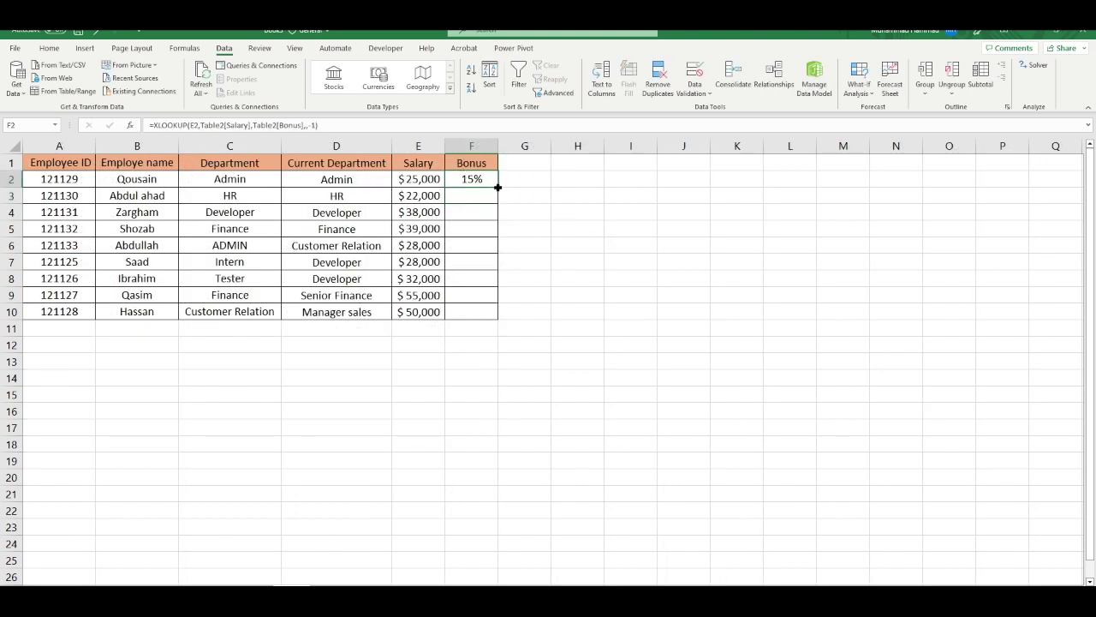
double_click(498, 187)
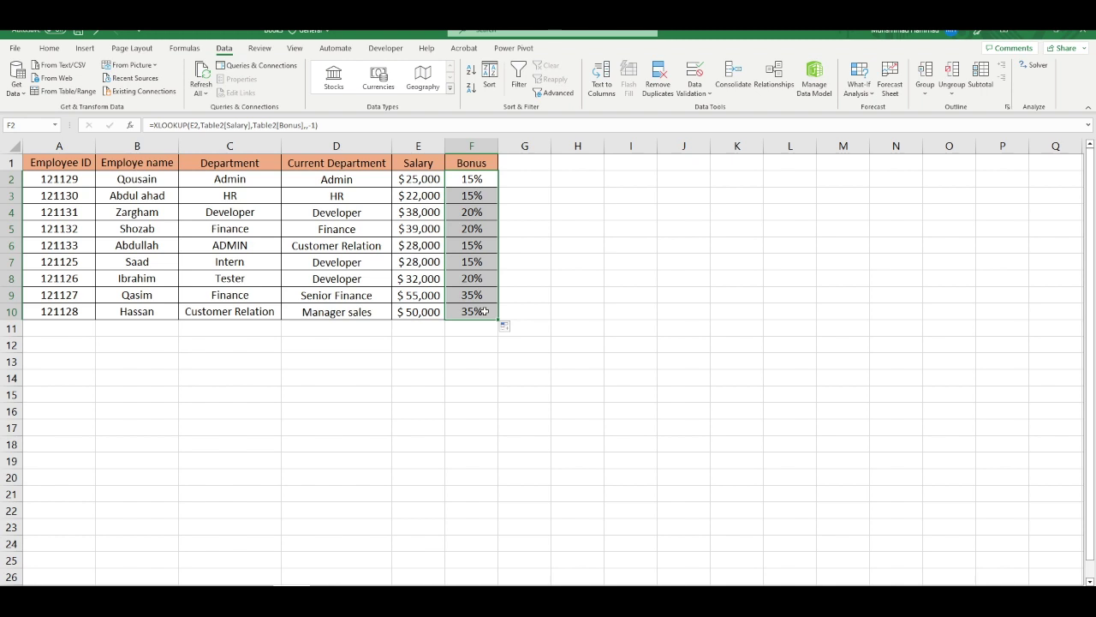
left_click(564, 368)
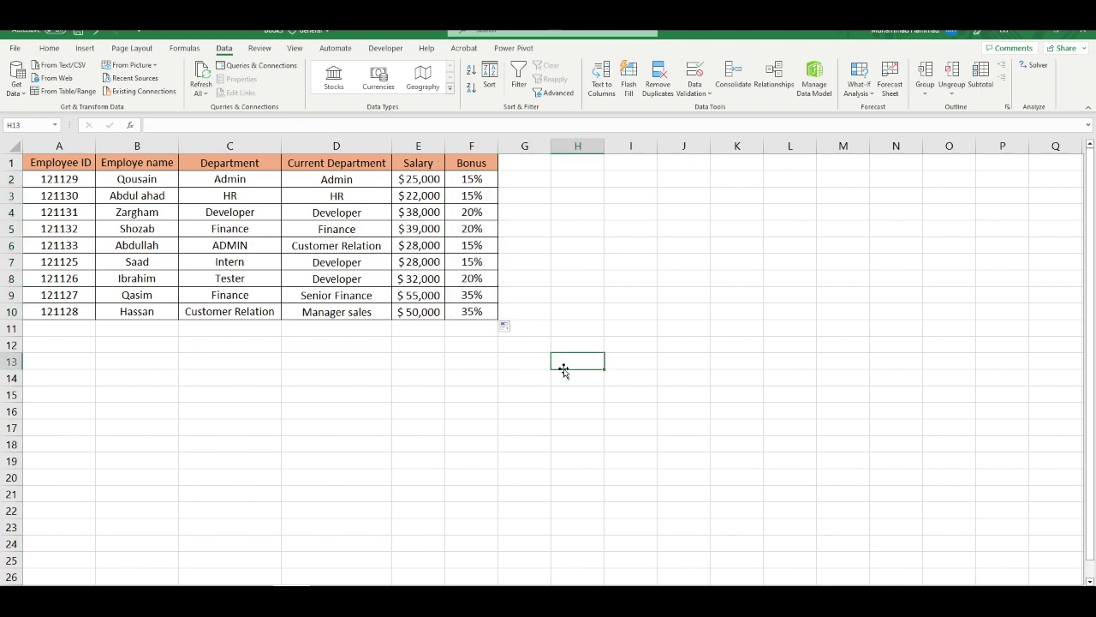